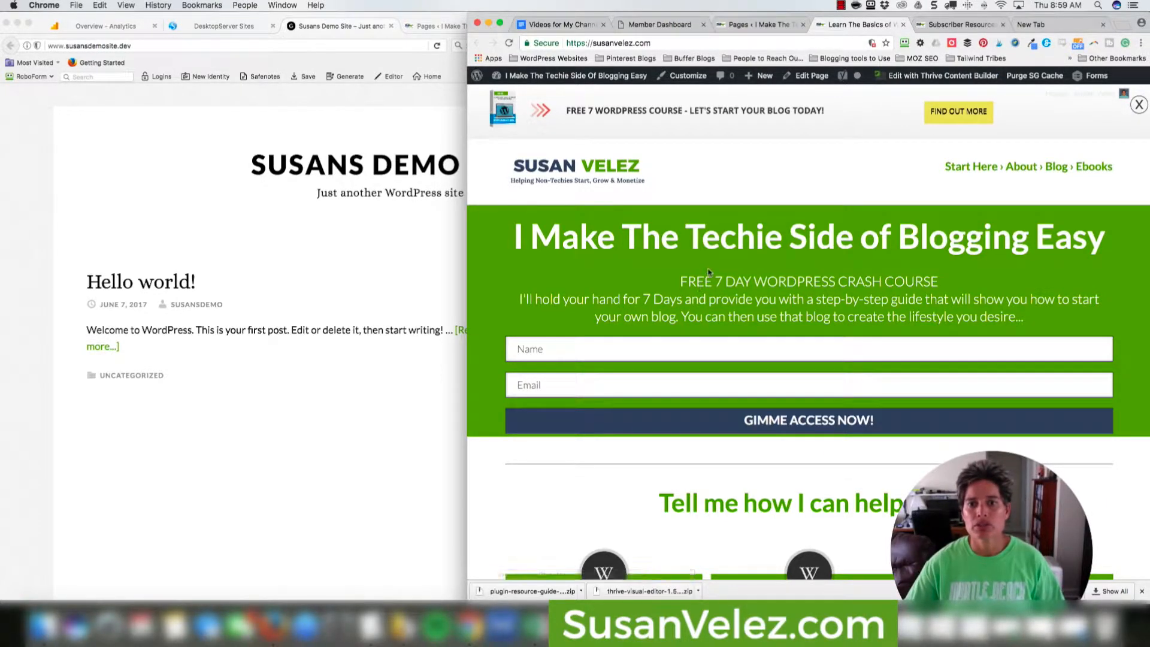
View the live Subscriber Resources page, highlighting 'Protected' in its title and browsing the Helpful Resources covers.
{"action": "scroll", "coordinate": [709, 273], "scroll_direction": "down", "scroll_amount": 10}
{"action": "scroll", "coordinate": [709, 273], "scroll_direction": "up", "scroll_amount": 15}
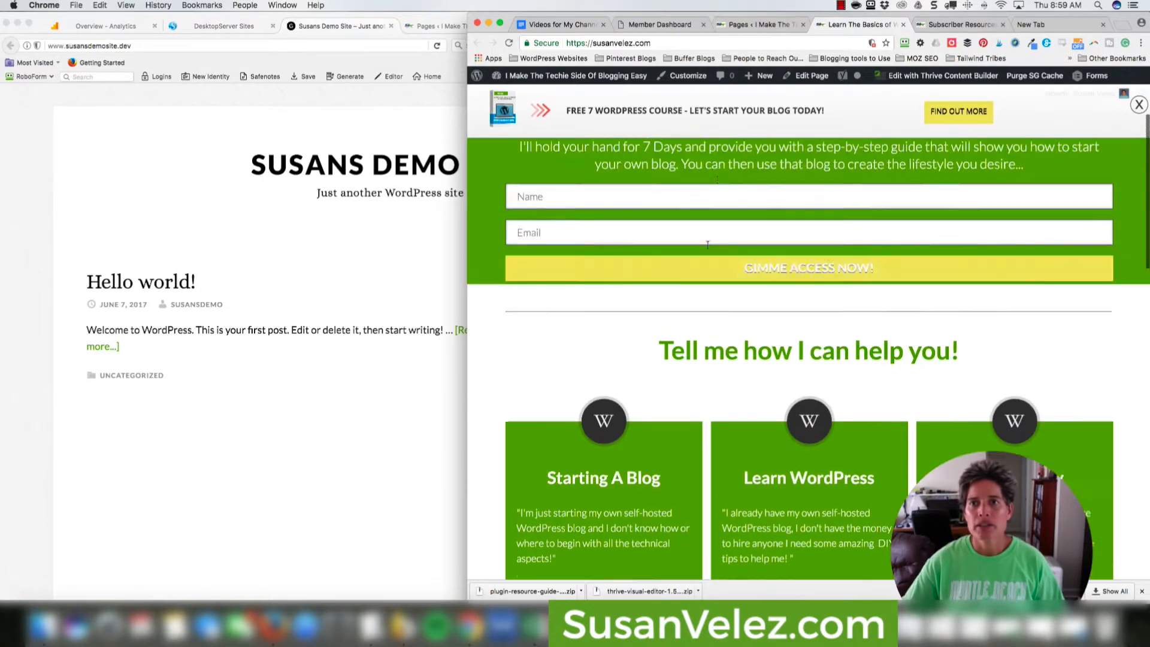
{"action": "left_click", "coordinate": [962, 24]}
{"action": "scroll", "coordinate": [859, 219], "scroll_direction": "up", "scroll_amount": 5}
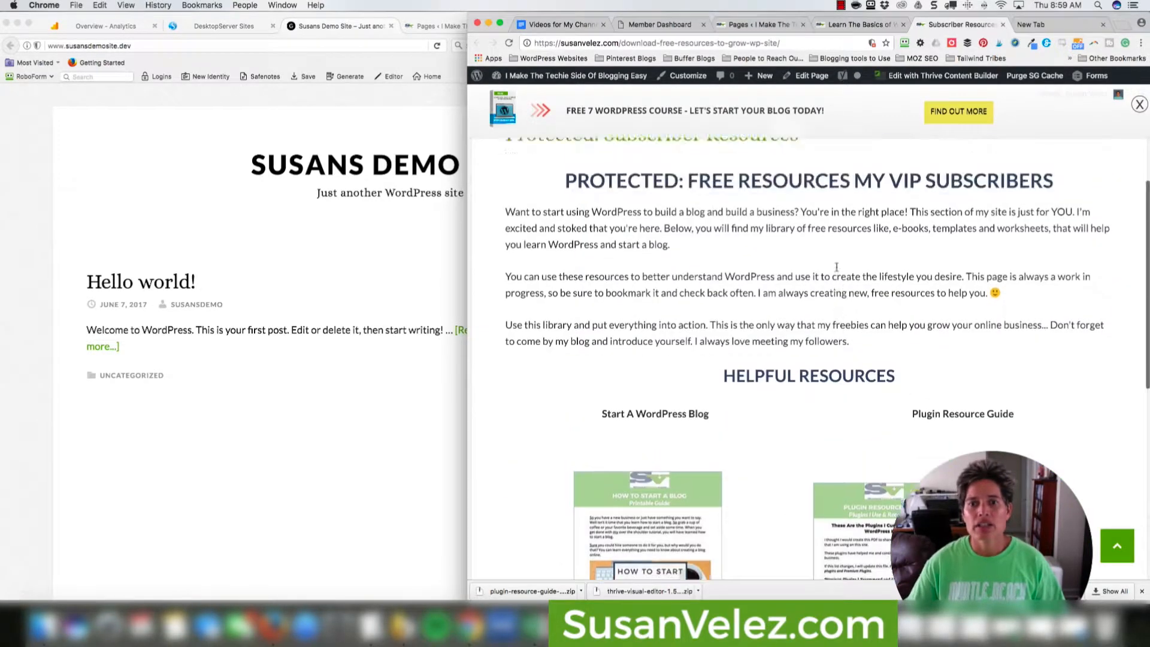
{"action": "scroll", "coordinate": [692, 293], "scroll_direction": "down", "scroll_amount": 2}
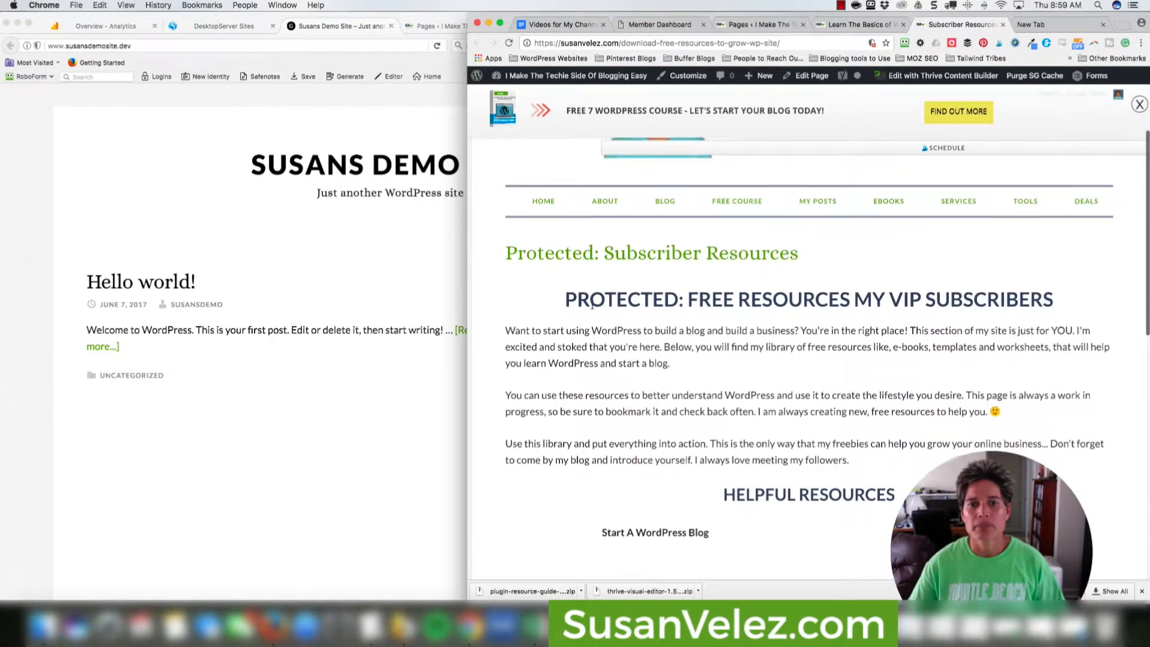
{"action": "left_click_drag", "start_coordinate": [508, 252], "coordinate": [592, 252]}
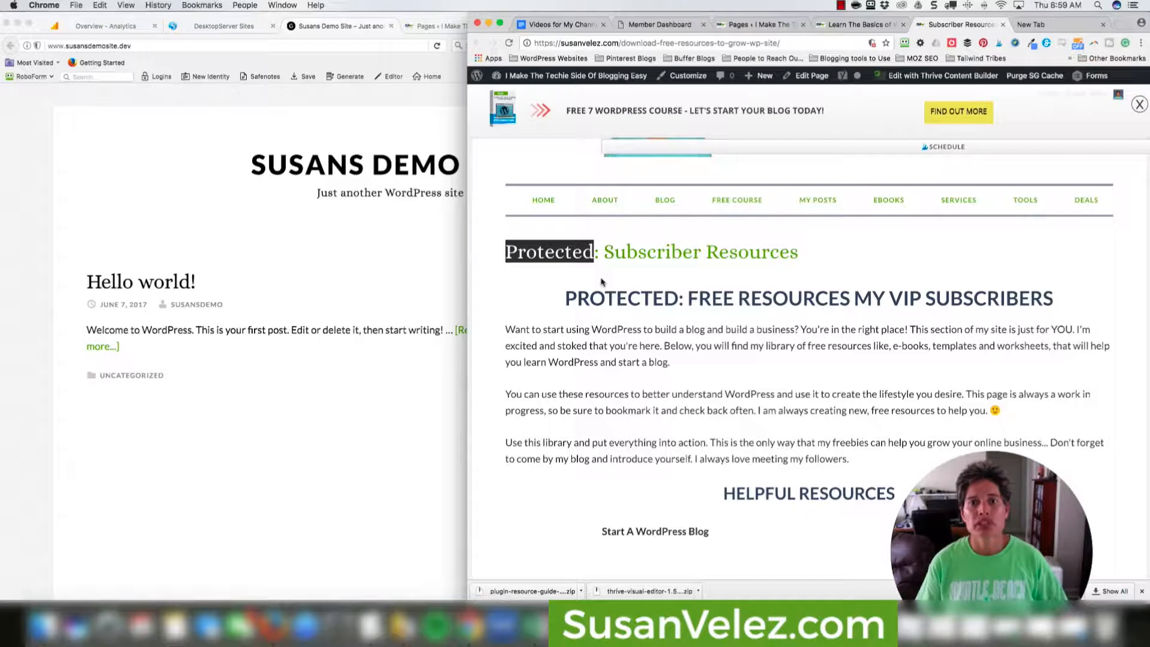
{"action": "scroll", "coordinate": [705, 324], "scroll_direction": "down", "scroll_amount": 5}
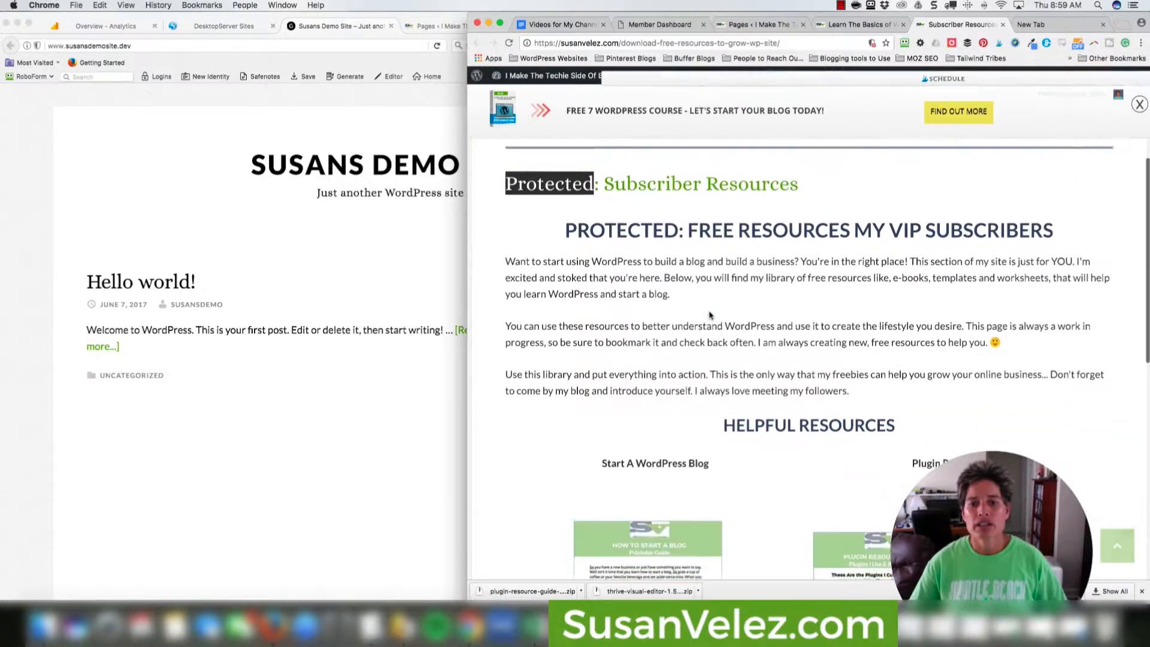
{"action": "scroll", "coordinate": [845, 372], "scroll_direction": "down", "scroll_amount": 4}
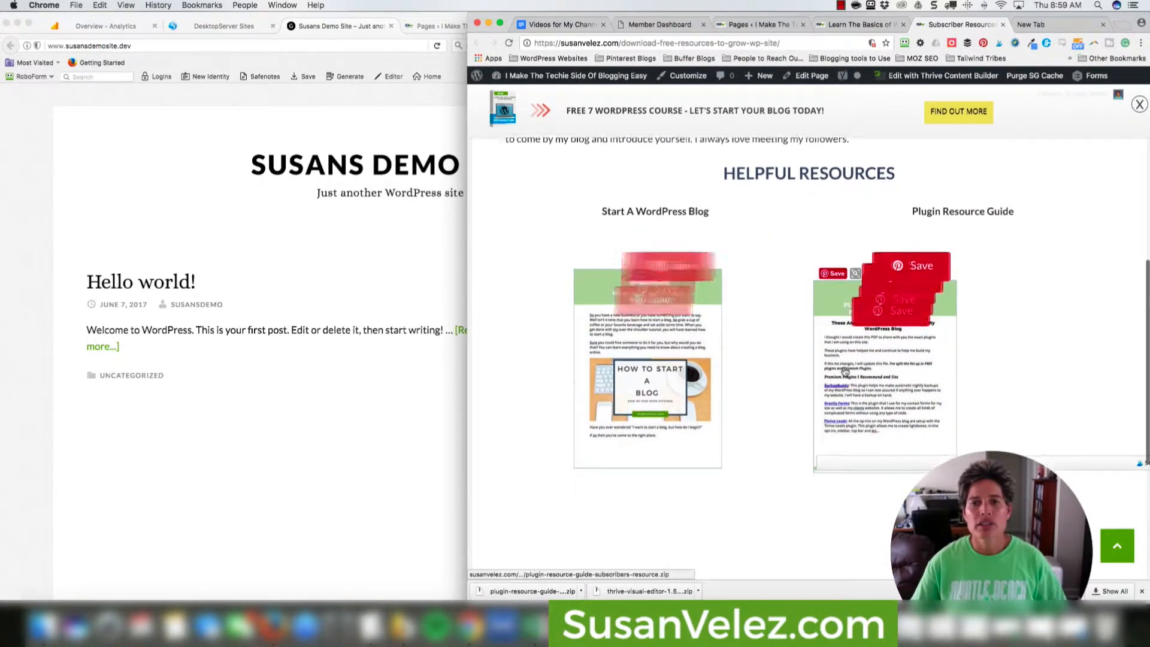
{"action": "scroll", "coordinate": [880, 357], "scroll_direction": "up", "scroll_amount": 7}
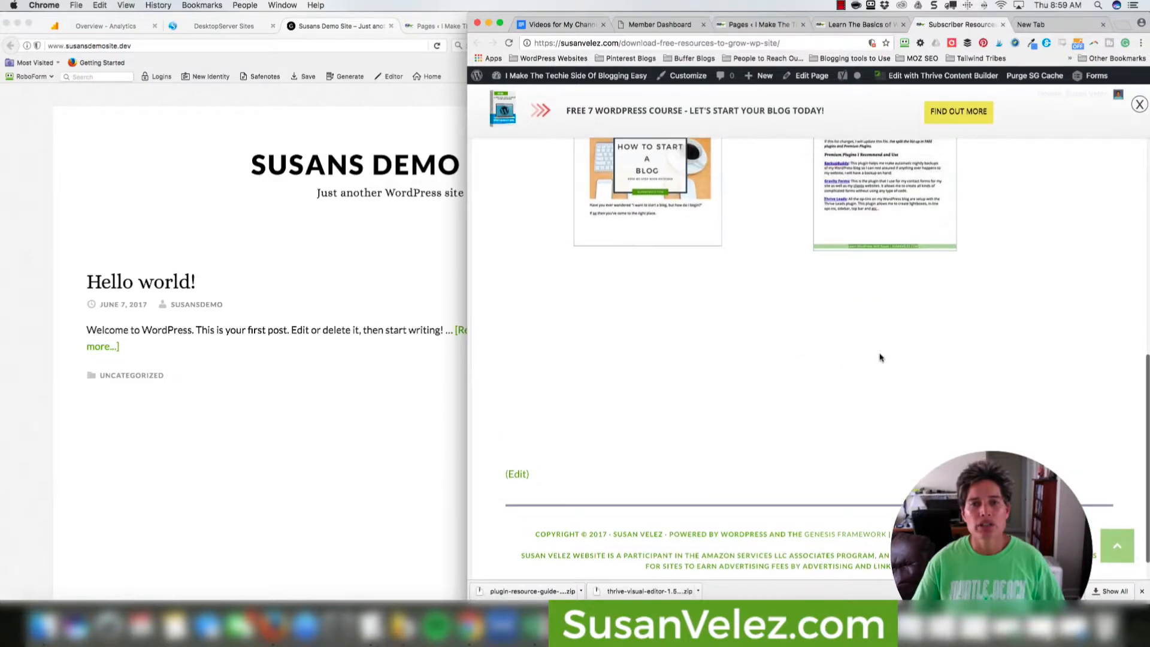
{"action": "scroll", "coordinate": [879, 358], "scroll_direction": "up", "scroll_amount": 3}
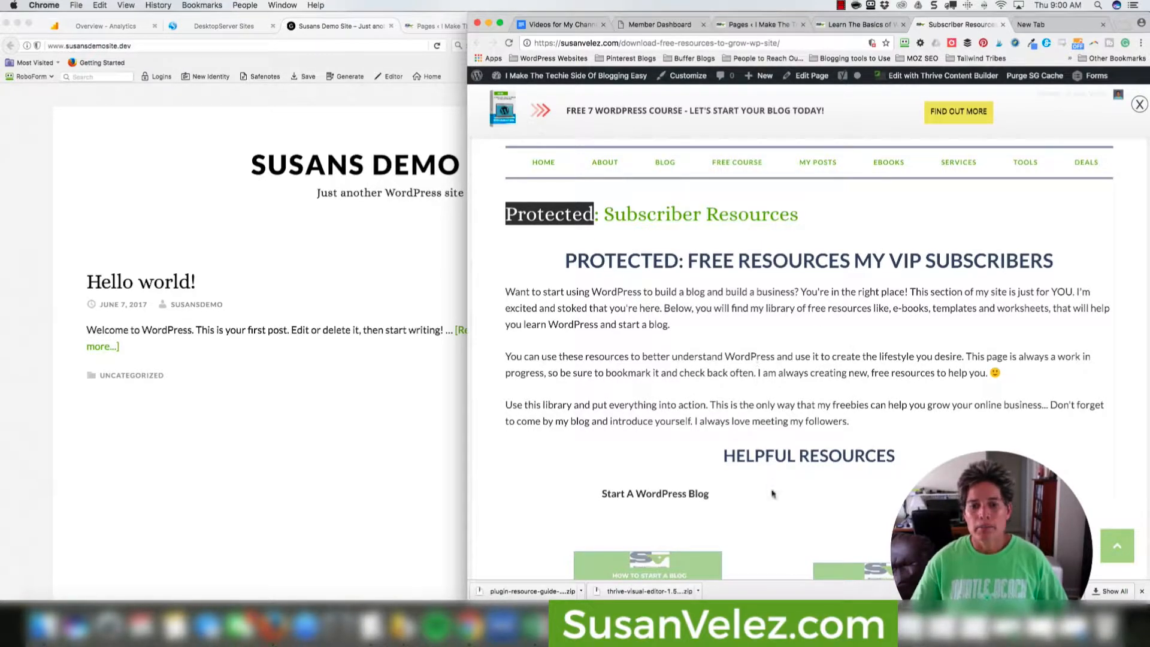
In Safari, open Free Resources from the 404 page's Pages list and read its sign-up notice.
{"action": "left_click", "coordinate": [829, 623]}
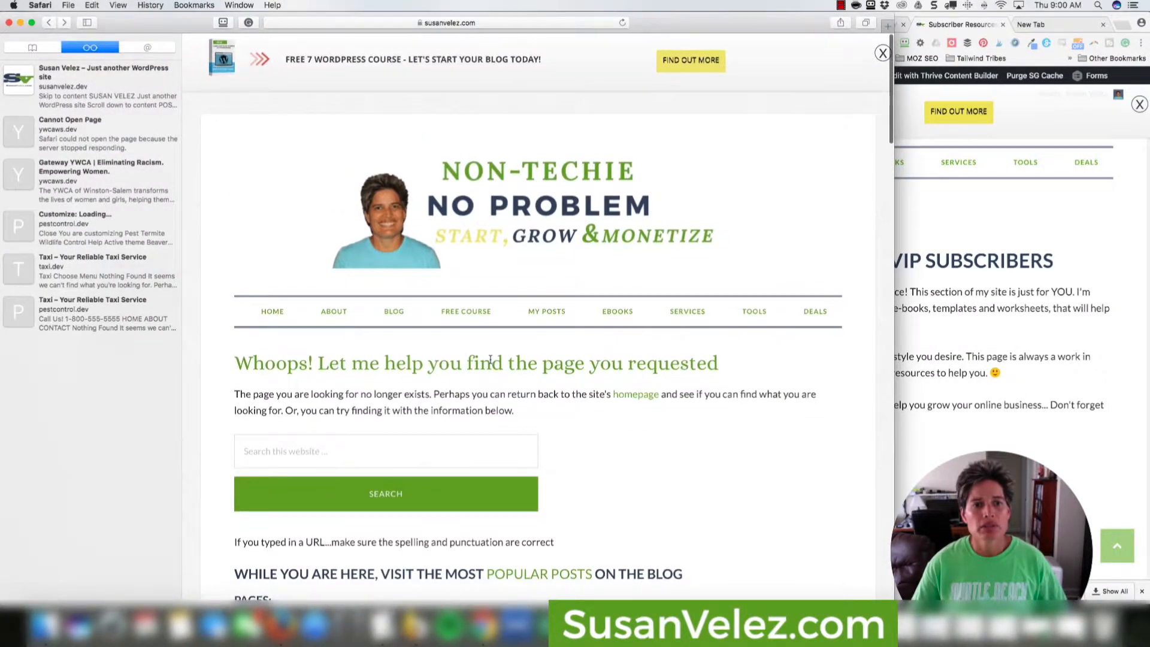
{"action": "scroll", "coordinate": [542, 346], "scroll_direction": "down", "scroll_amount": 5}
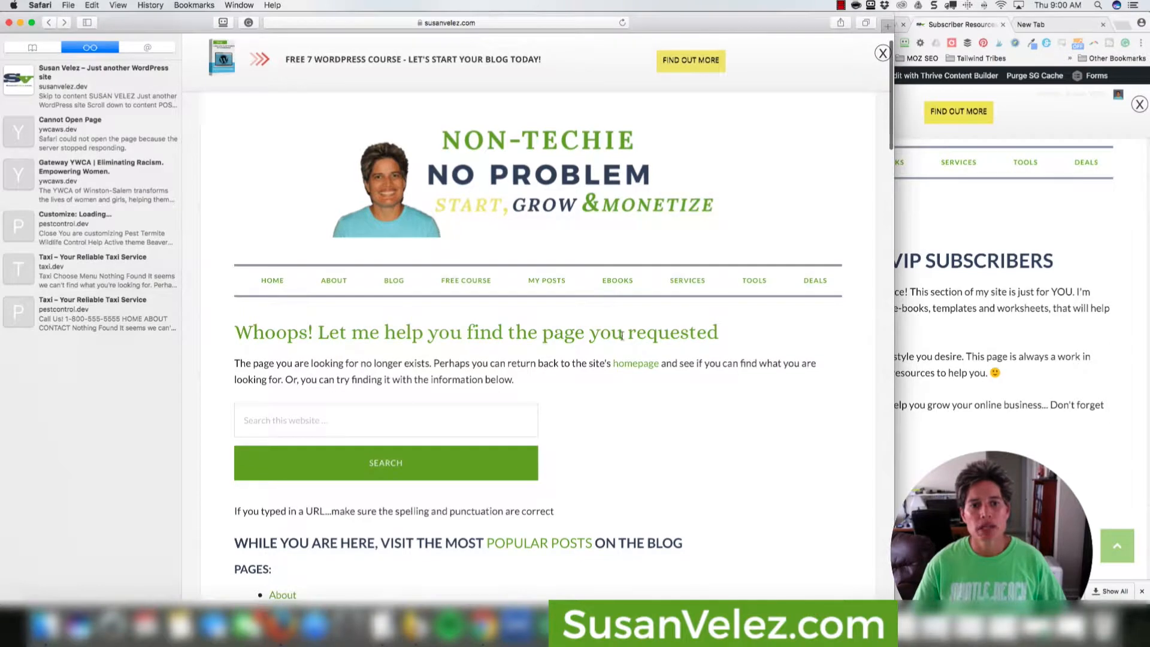
{"action": "scroll", "coordinate": [605, 351], "scroll_direction": "down", "scroll_amount": 3}
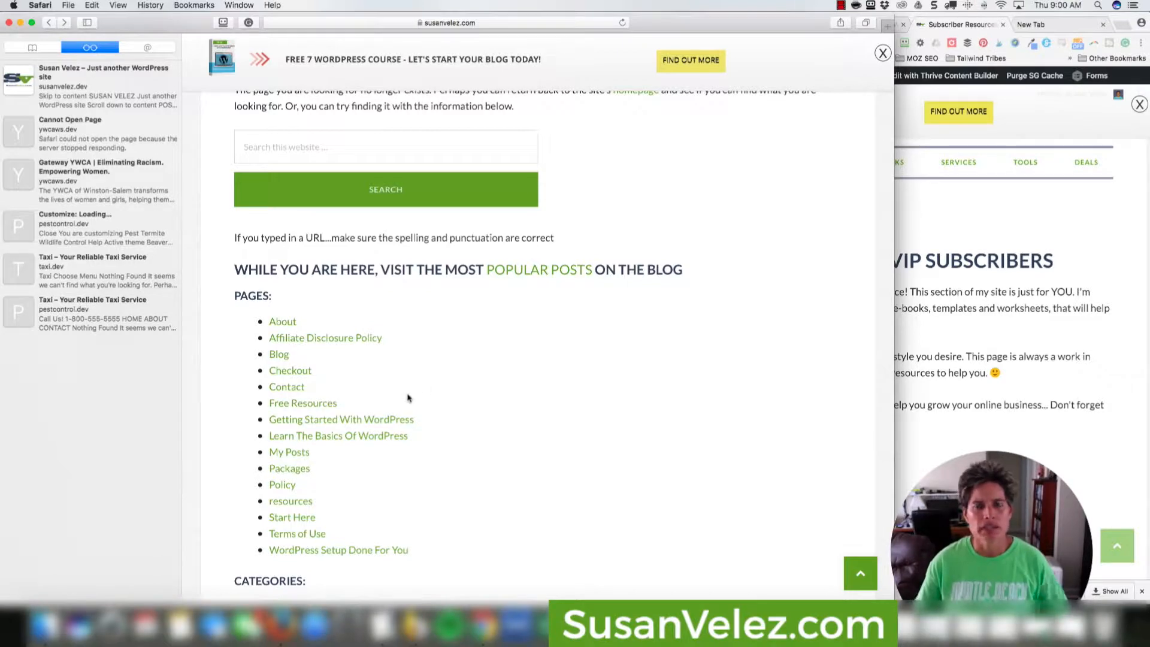
{"action": "left_click", "coordinate": [319, 408]}
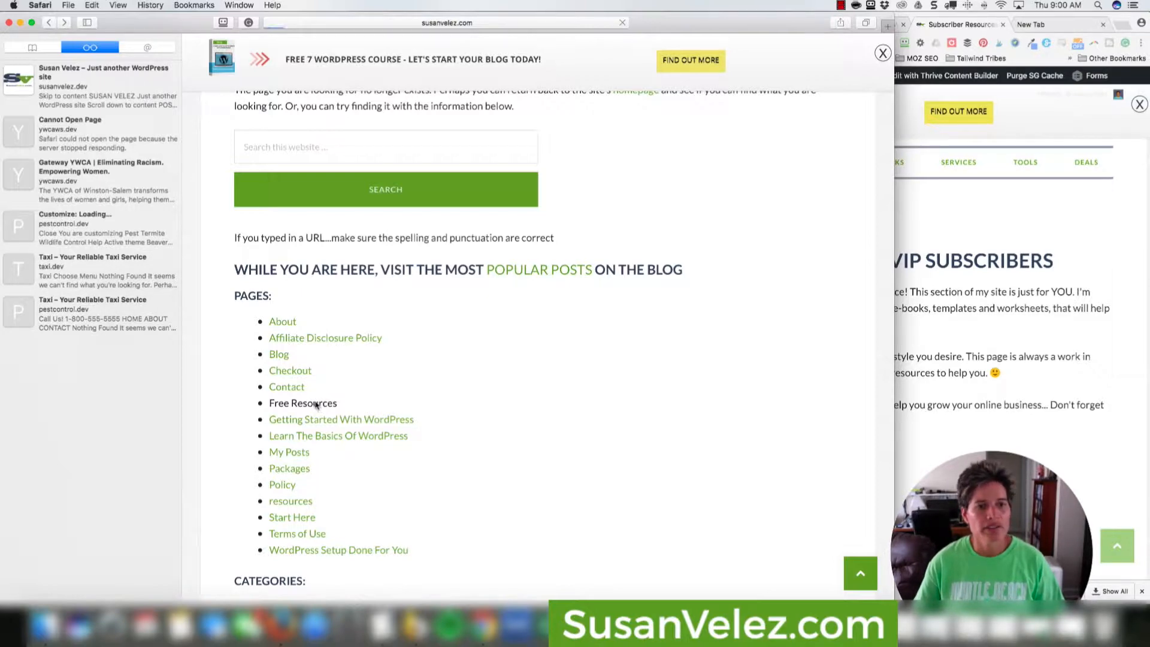
{"action": "scroll", "coordinate": [558, 375], "scroll_direction": "down", "scroll_amount": 3}
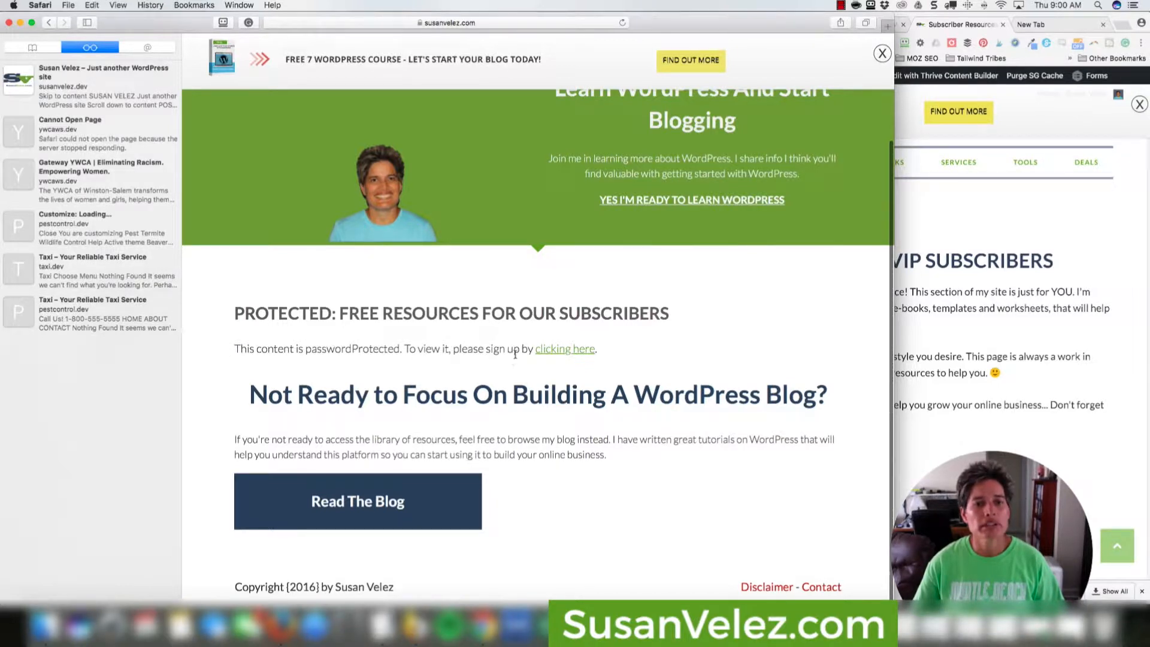
Submit the free-resources signup popup with an email address and first name via GIMME ACCESS!
{"action": "left_click", "coordinate": [558, 352]}
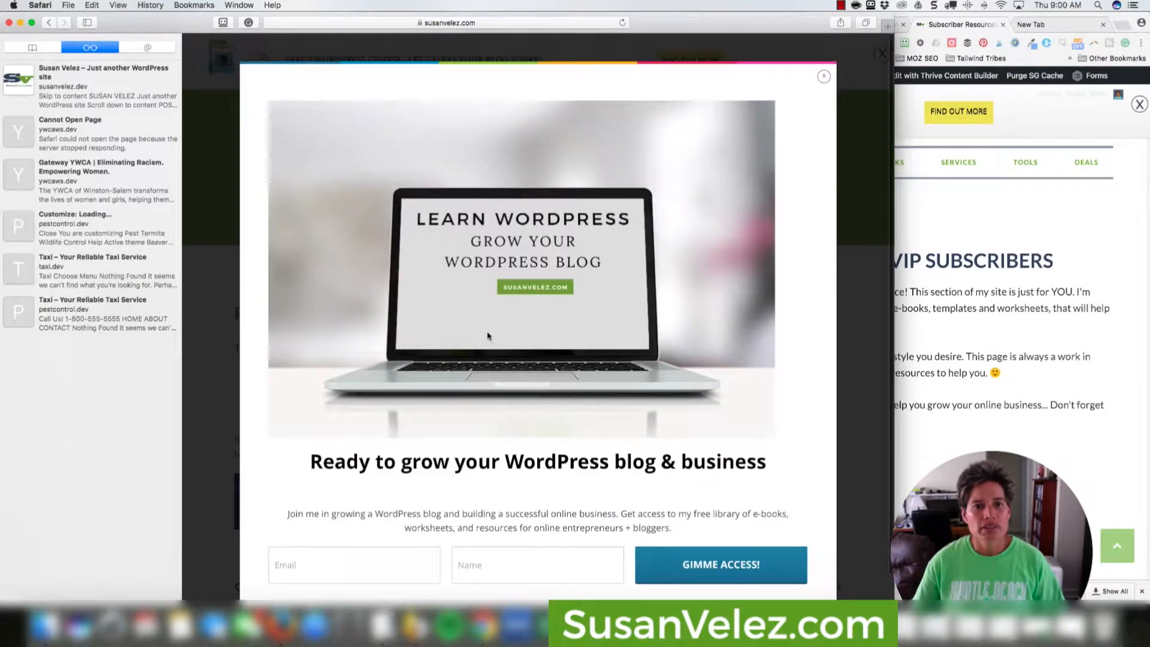
{"action": "left_click", "coordinate": [347, 580]}
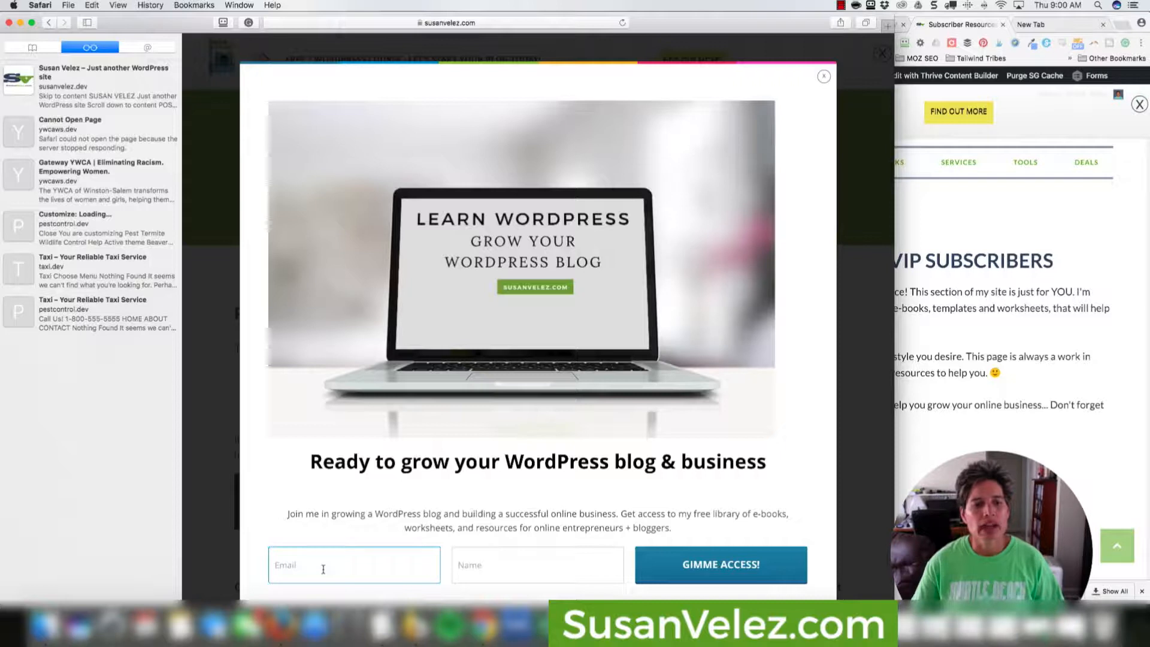
{"action": "left_click", "coordinate": [321, 569]}
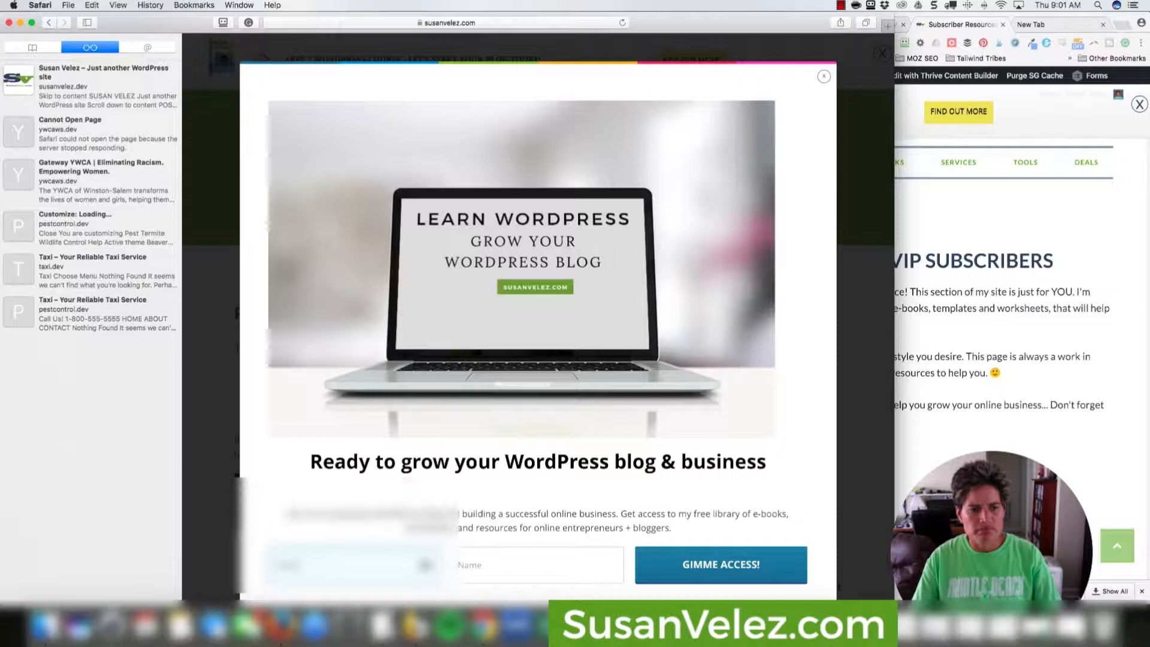
{"action": "type", "text": "vel"}
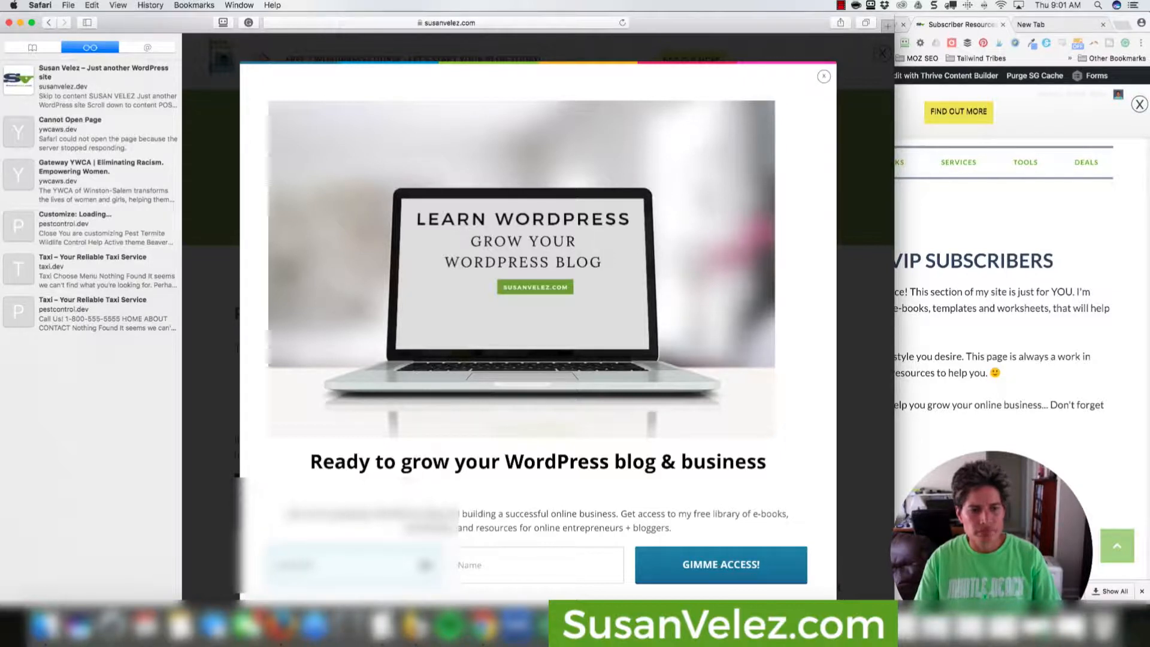
{"action": "key", "text": "BackSpace"}
{"action": "key", "text": "BackSpace"}
{"action": "key", "text": "BackSpace"}
{"action": "key", "text": "BackSpace"}
{"action": "key", "text": "BackSpace"}
{"action": "key", "text": "BackSpace"}
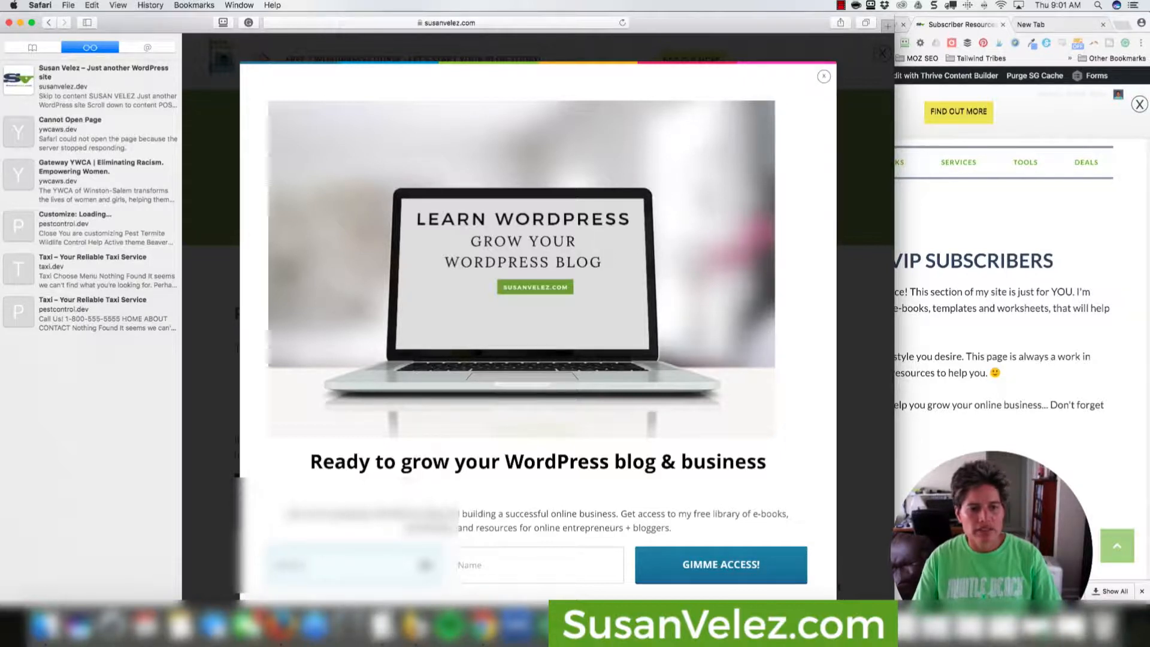
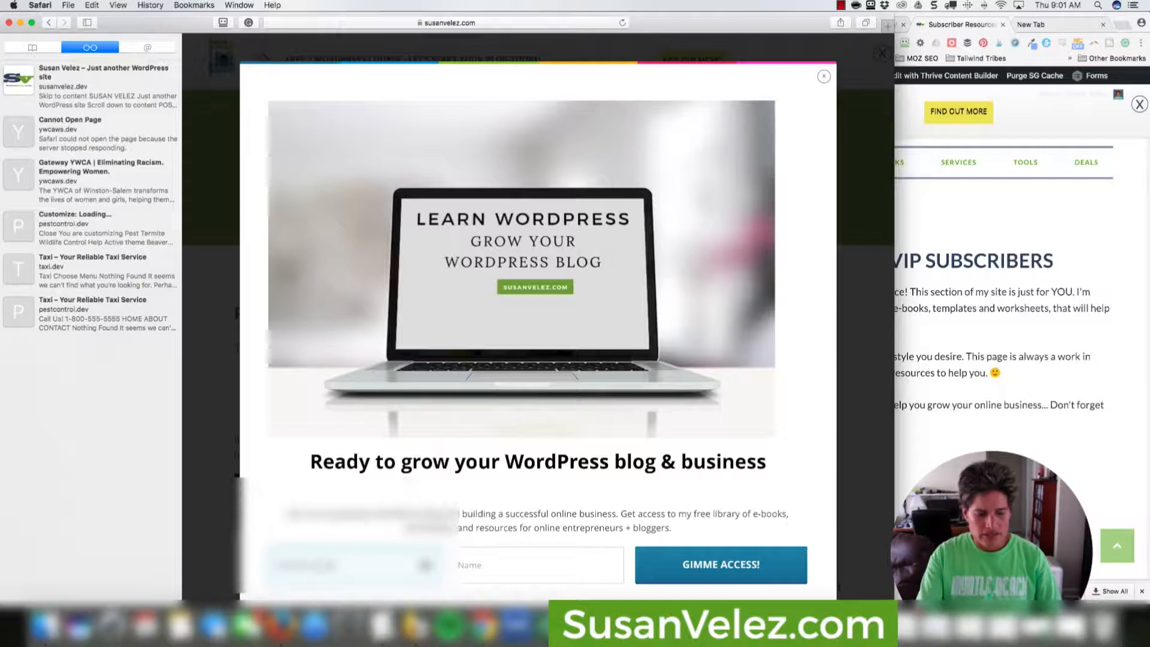
{"action": "key", "text": "Tab"}
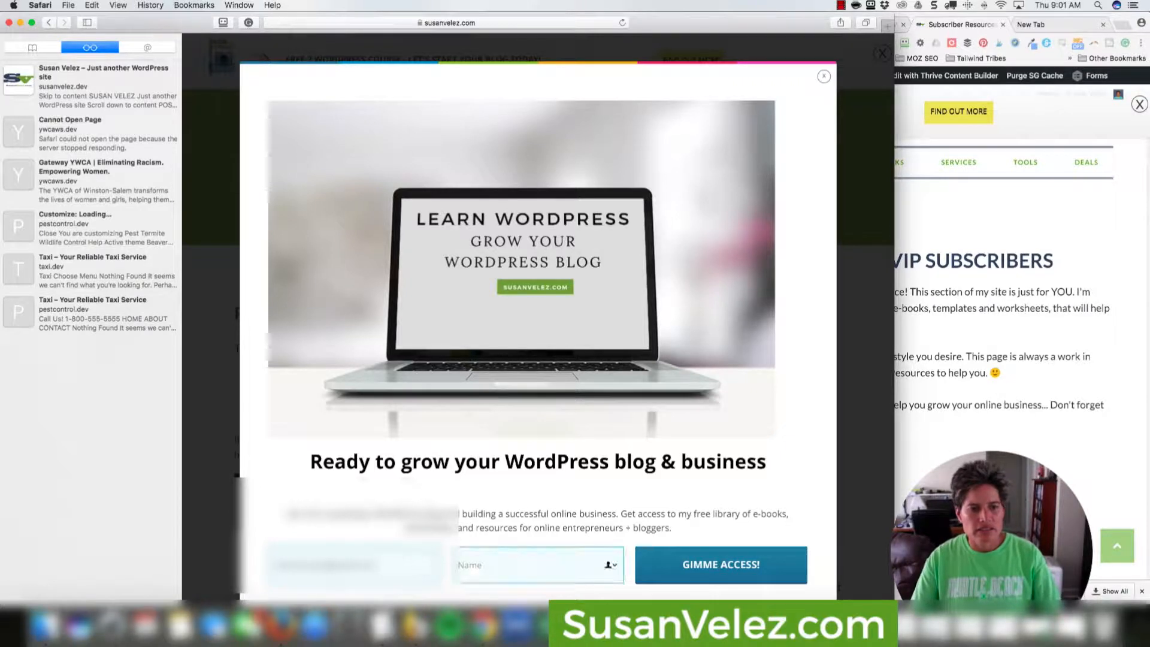
{"action": "type", "text": "Susan"}
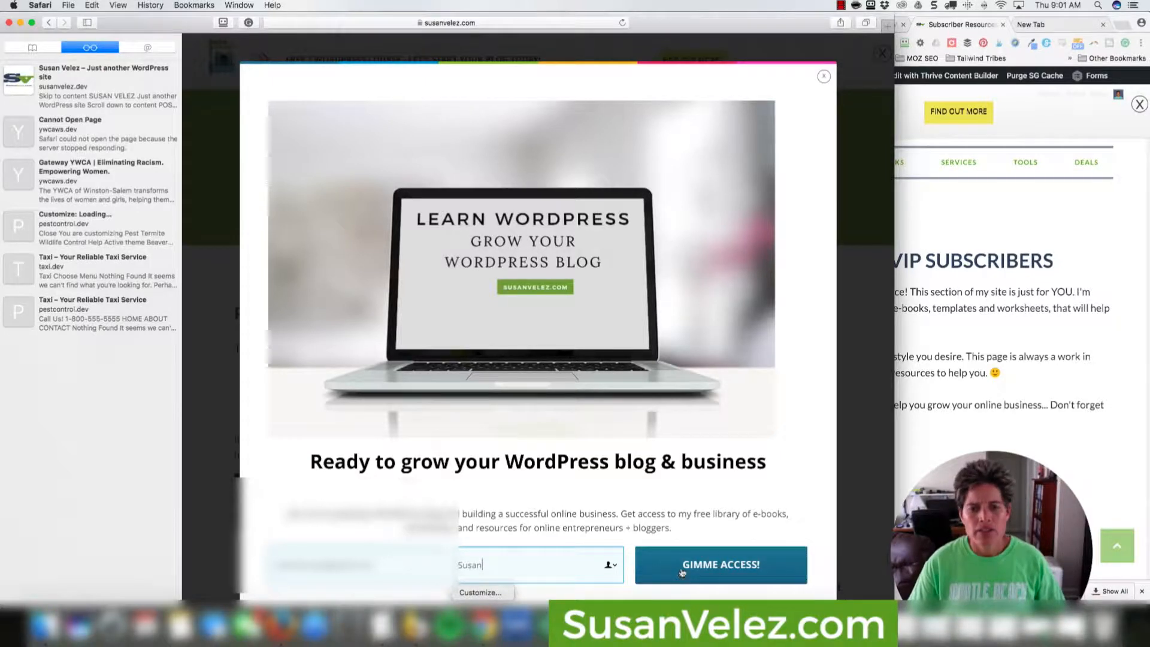
{"action": "left_click", "coordinate": [672, 554]}
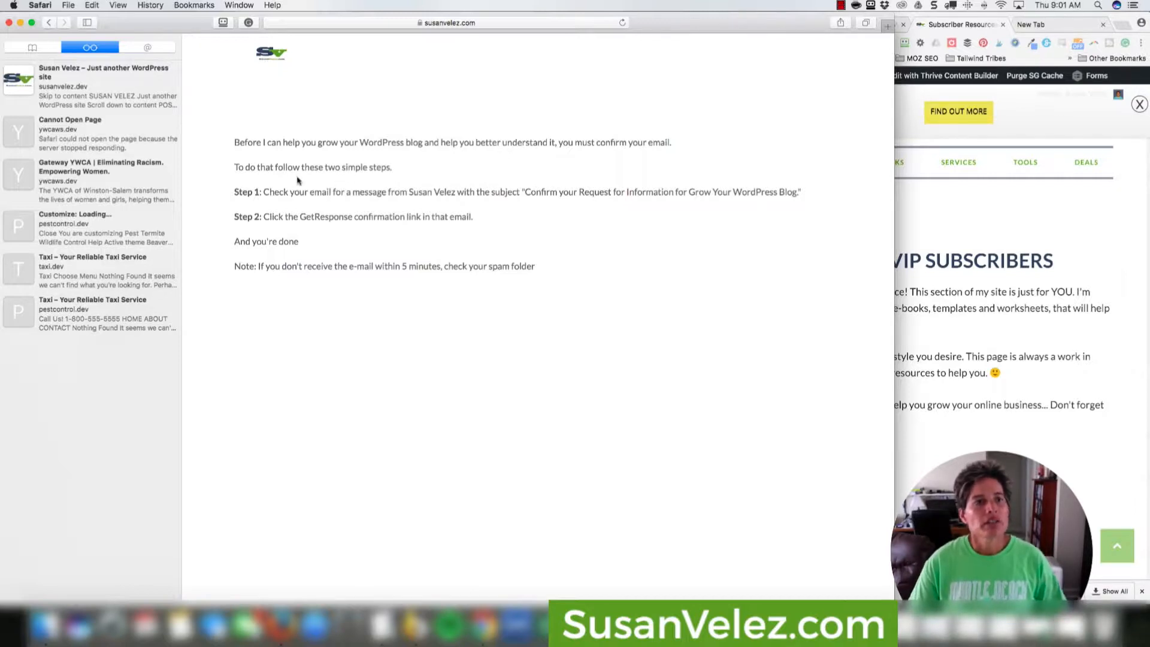
Highlight the first email-confirmation instruction lines, then return to the live Subscriber Resources page.
{"action": "left_click_drag", "start_coordinate": [240, 142], "coordinate": [288, 142]}
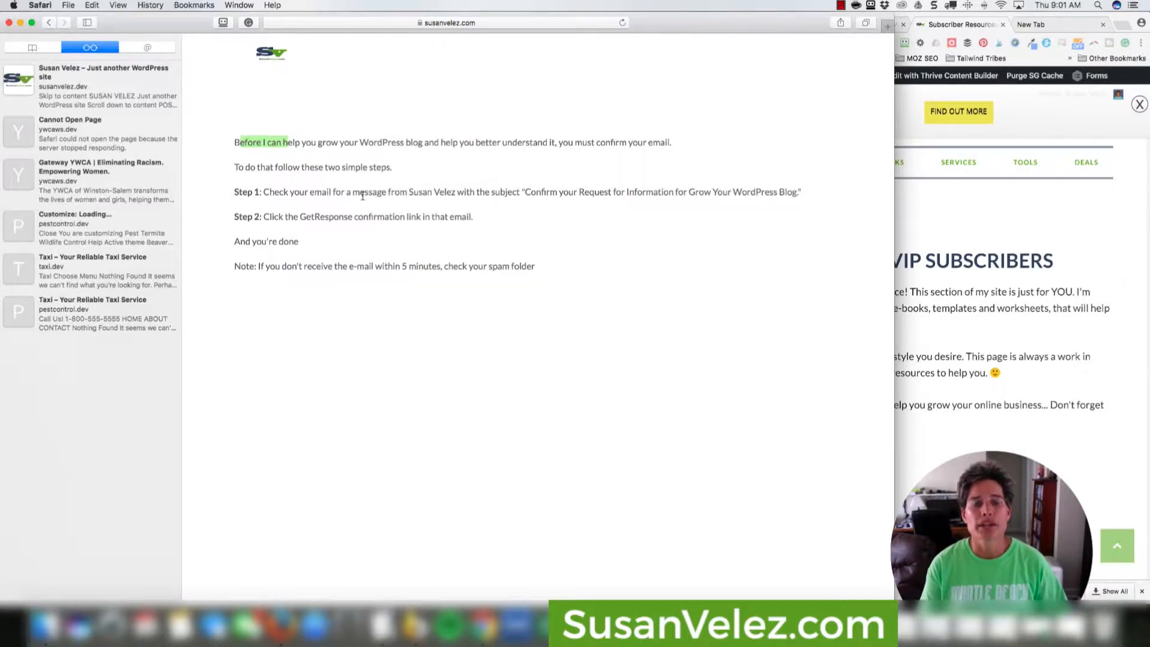
{"action": "left_click", "coordinate": [268, 160]}
{"action": "left_click_drag", "start_coordinate": [236, 142], "coordinate": [315, 170]}
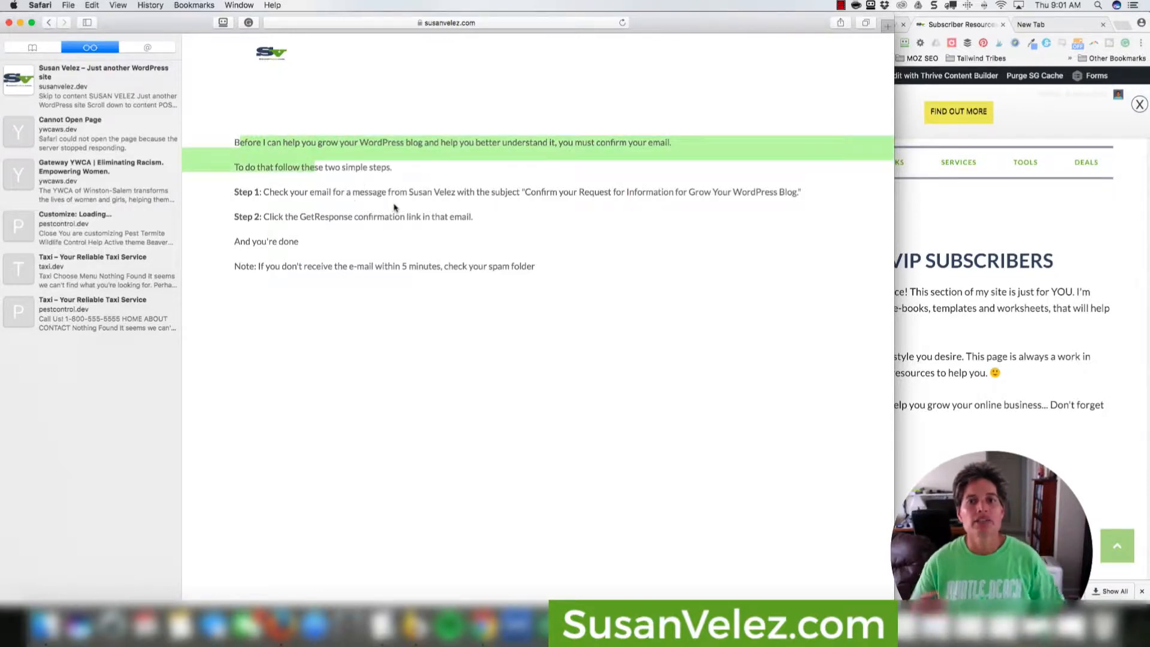
{"action": "left_click", "coordinate": [924, 236]}
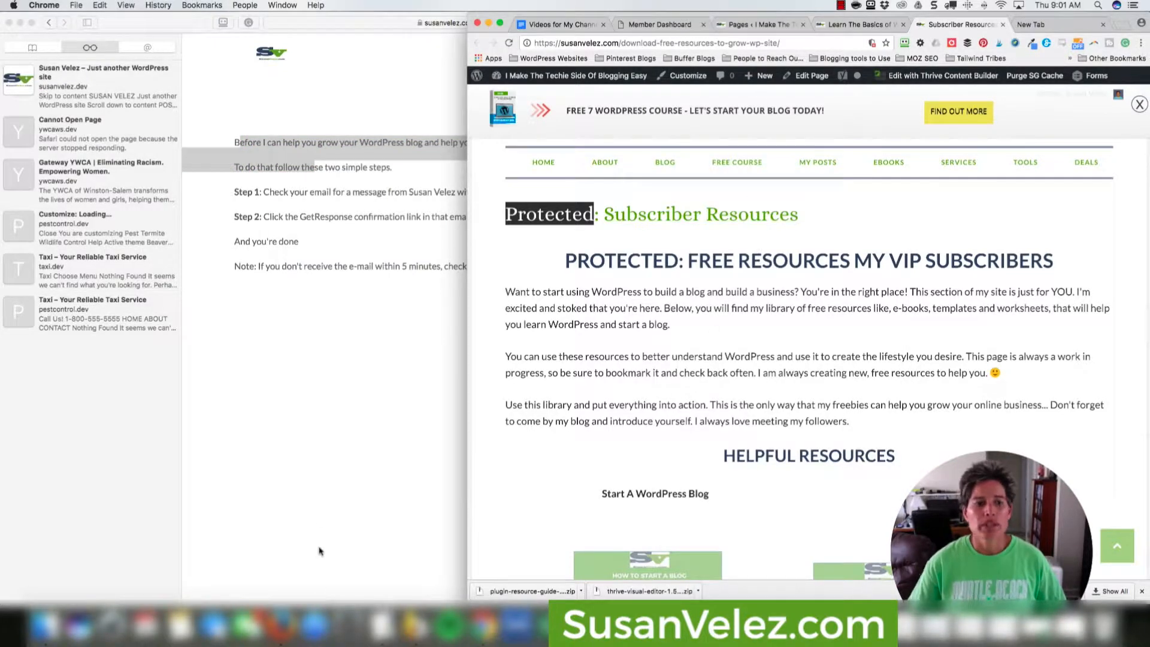
Show the dev site's password-locked Subscriber Resources page in Firefox, then return to the live version.
{"action": "left_click", "coordinate": [281, 626]}
{"action": "left_click", "coordinate": [574, 26]}
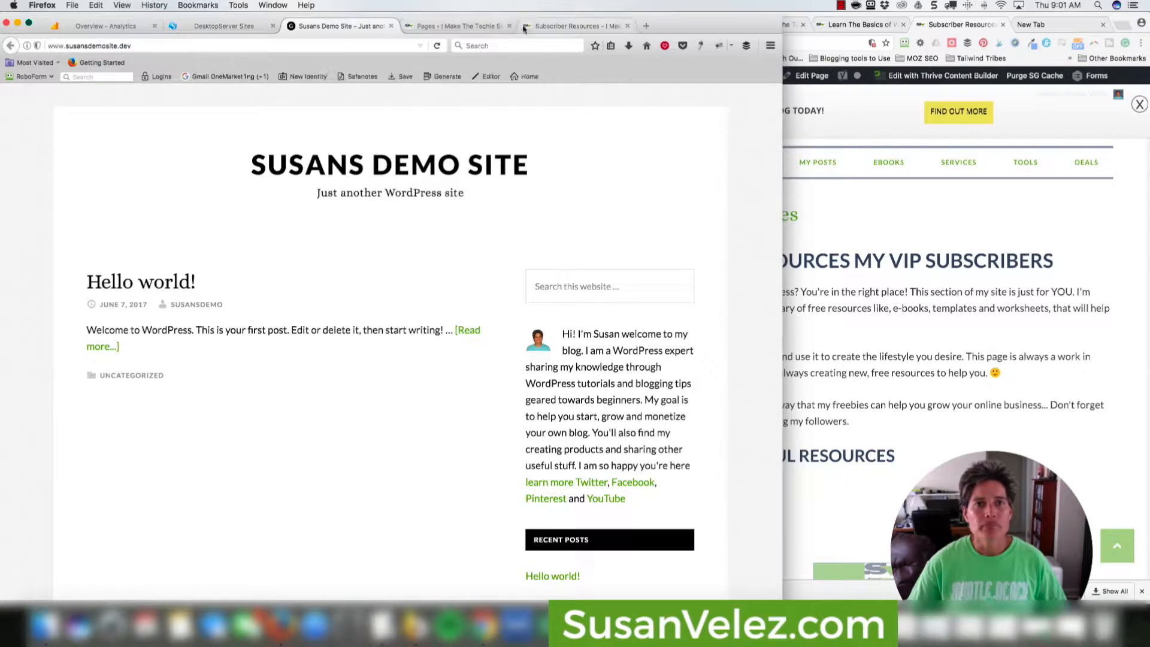
{"action": "left_click", "coordinate": [323, 459]}
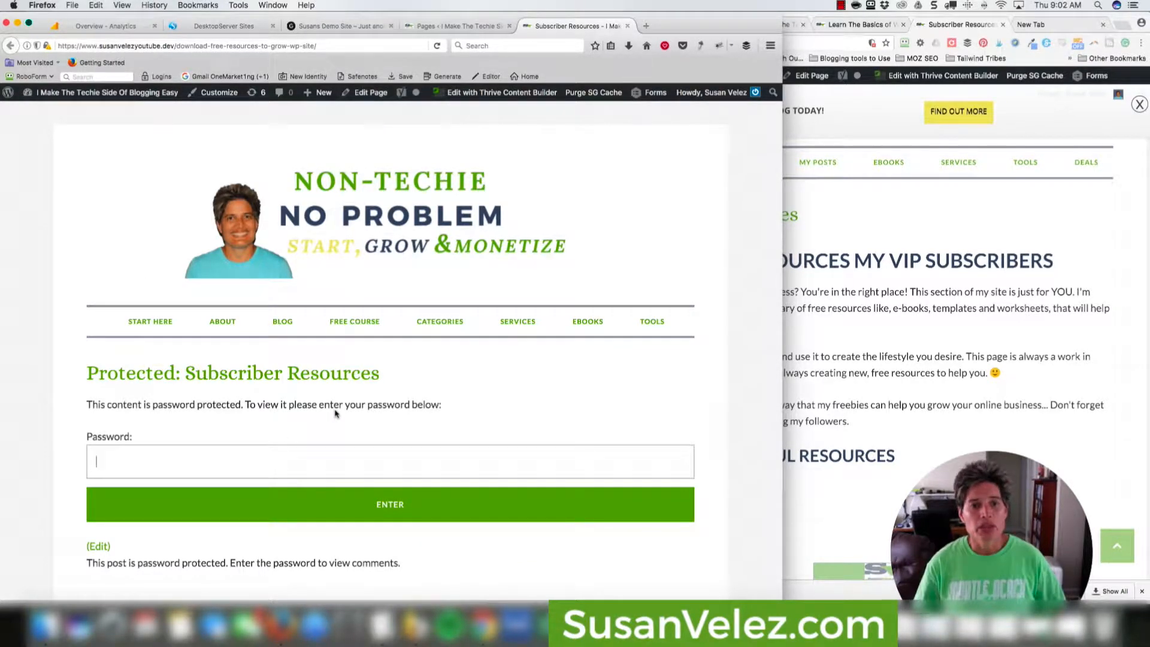
{"action": "left_click", "coordinate": [894, 320]}
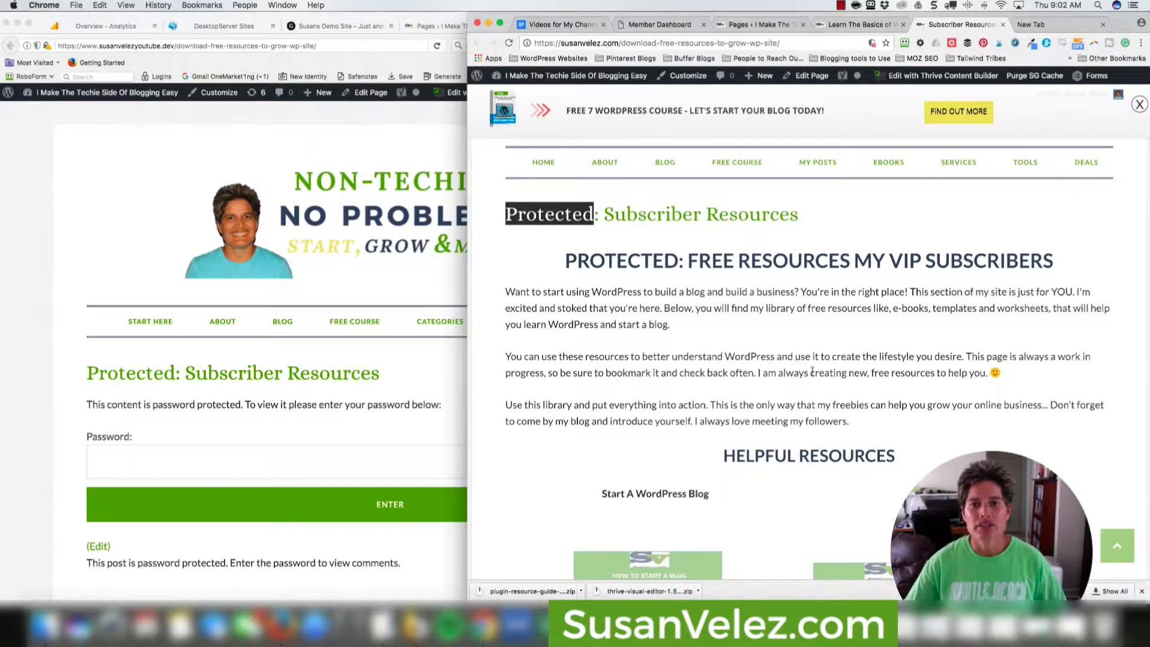
Browse the live Subscriber Resources page, clear the 'Protected' highlight, then bring the local demo site forward.
{"action": "scroll", "coordinate": [781, 324], "scroll_direction": "down", "scroll_amount": 1}
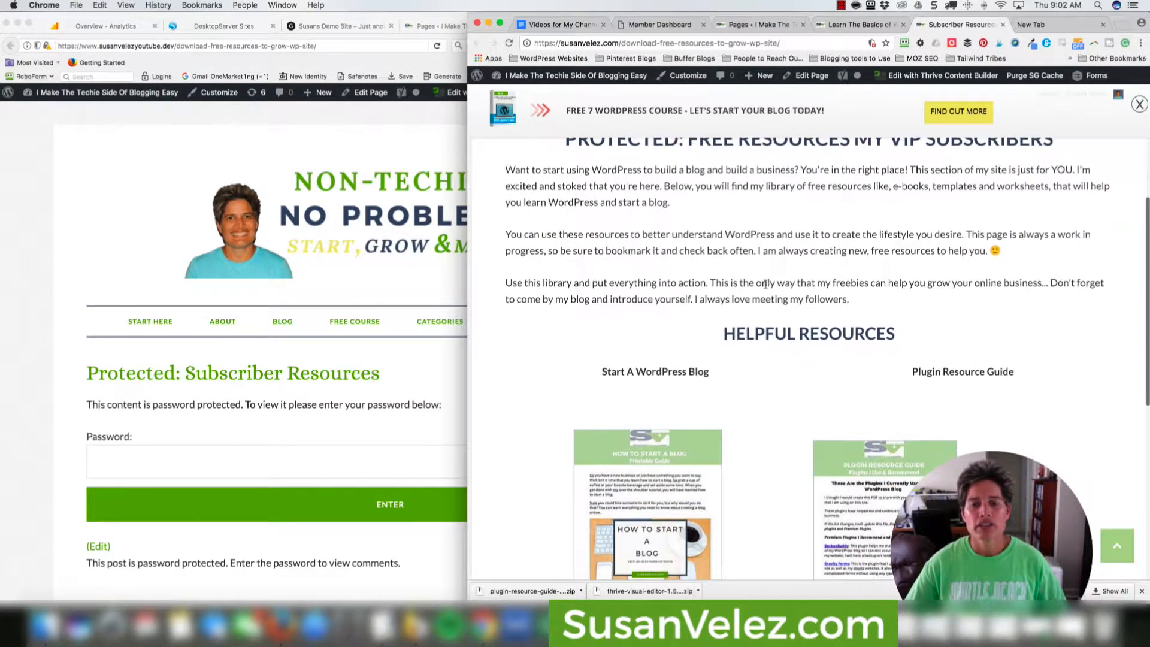
{"action": "scroll", "coordinate": [743, 288], "scroll_direction": "up", "scroll_amount": 3}
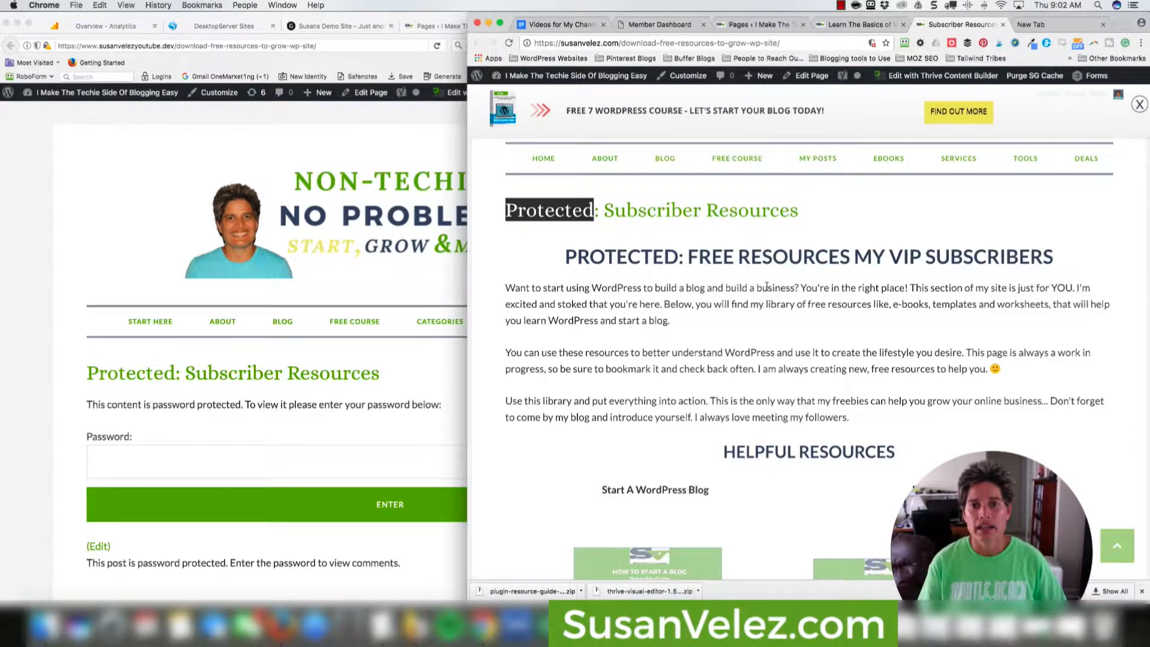
{"action": "left_click", "coordinate": [615, 284]}
{"action": "scroll", "coordinate": [648, 273], "scroll_direction": "down", "scroll_amount": 2}
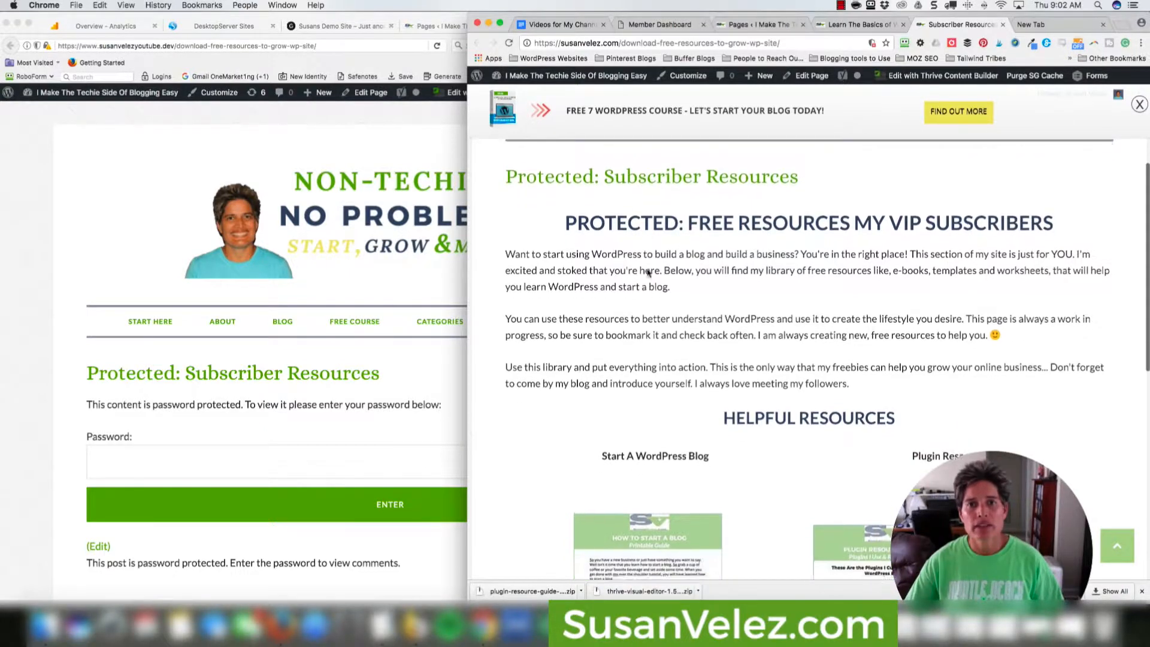
{"action": "scroll", "coordinate": [688, 266], "scroll_direction": "up", "scroll_amount": 2}
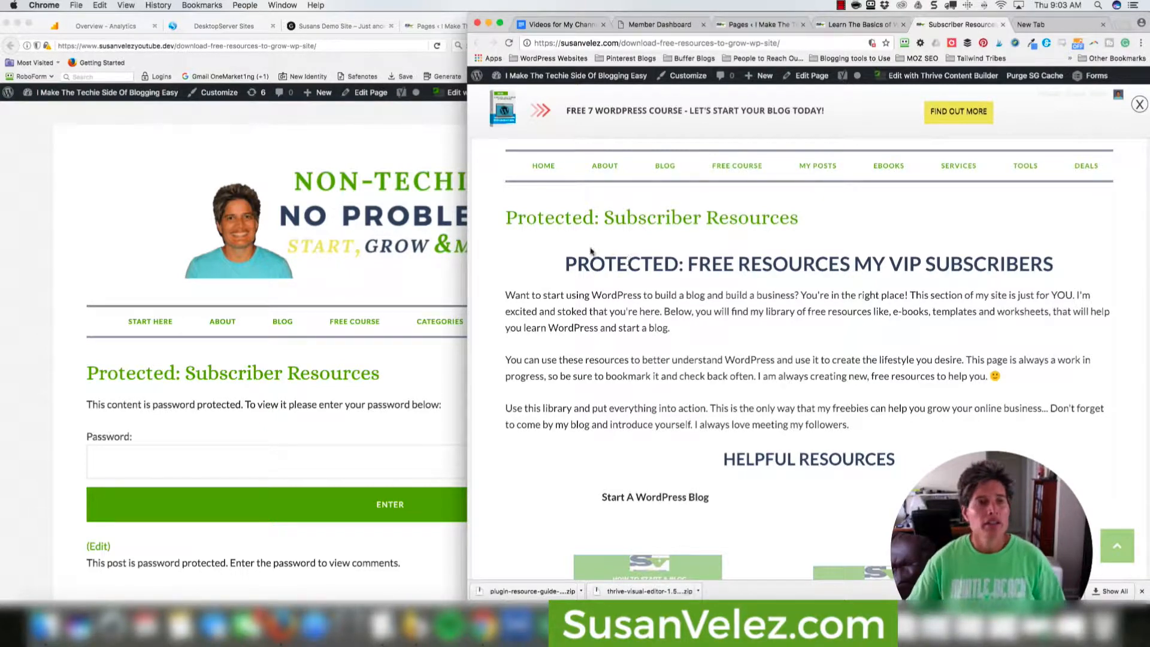
{"action": "left_click", "coordinate": [338, 26]}
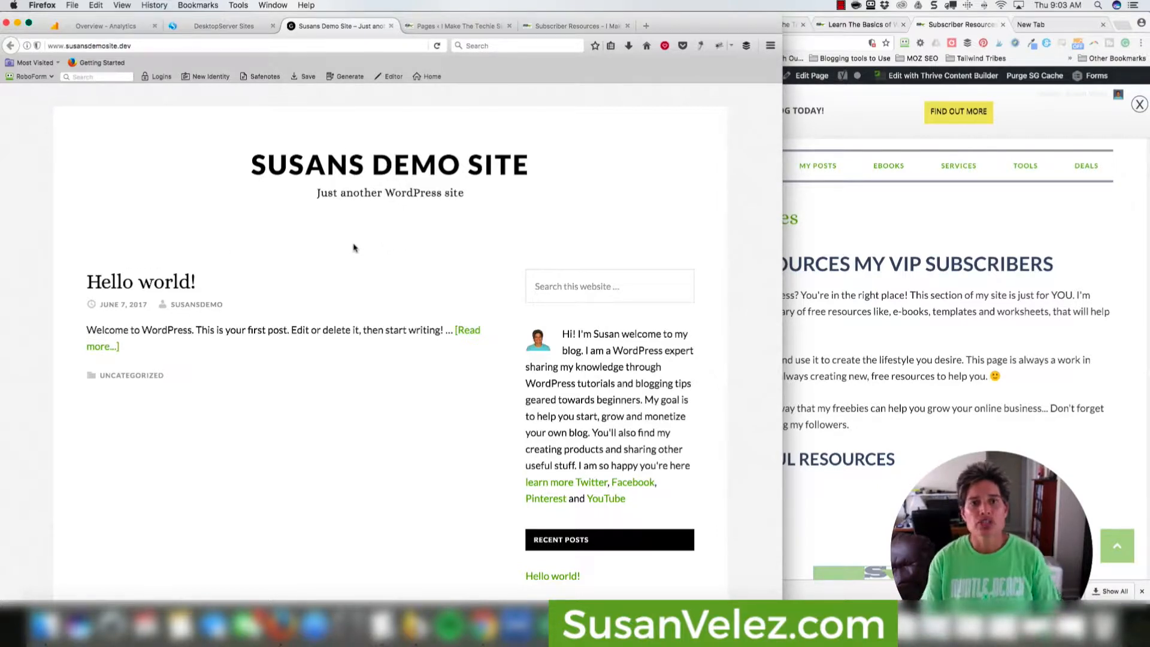
Check the DesktopServer local sites list in Firefox, then bring the live blog's home page forward.
{"action": "left_click", "coordinate": [790, 339]}
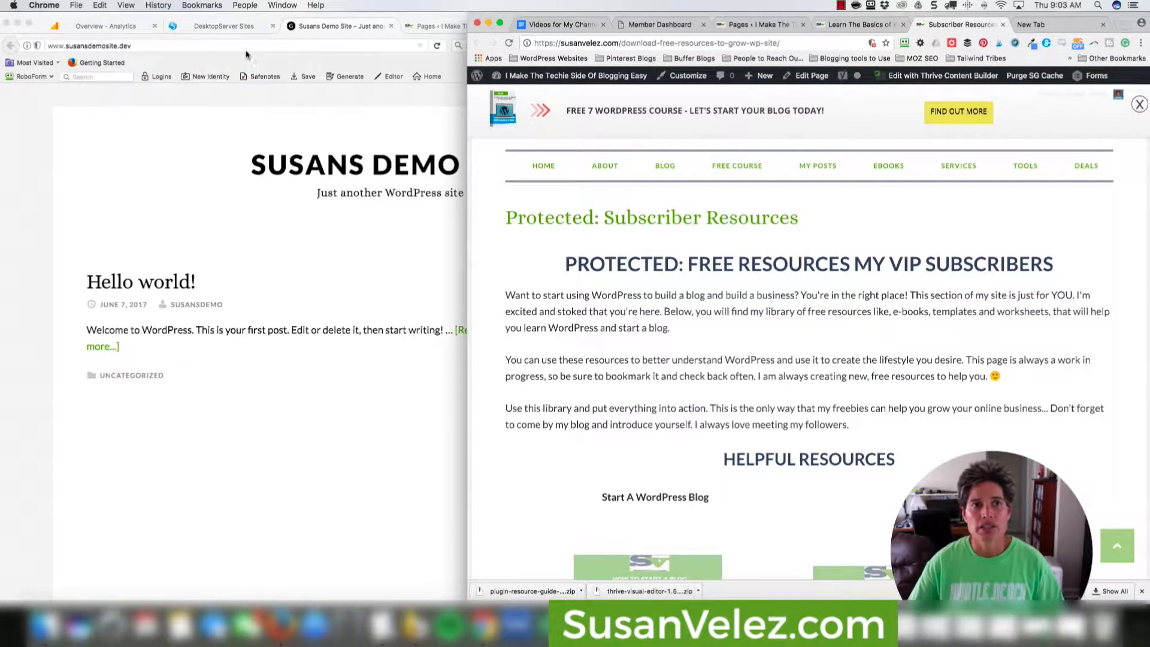
{"action": "left_click", "coordinate": [170, 47]}
{"action": "left_click", "coordinate": [170, 46]}
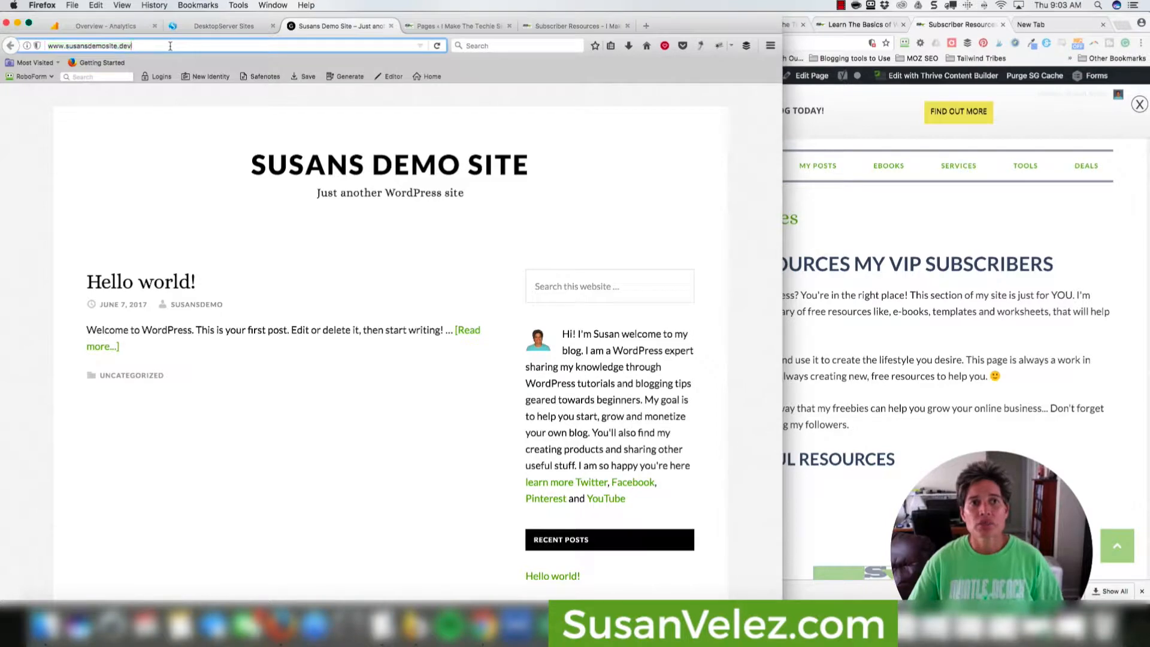
{"action": "left_click", "coordinate": [198, 26]}
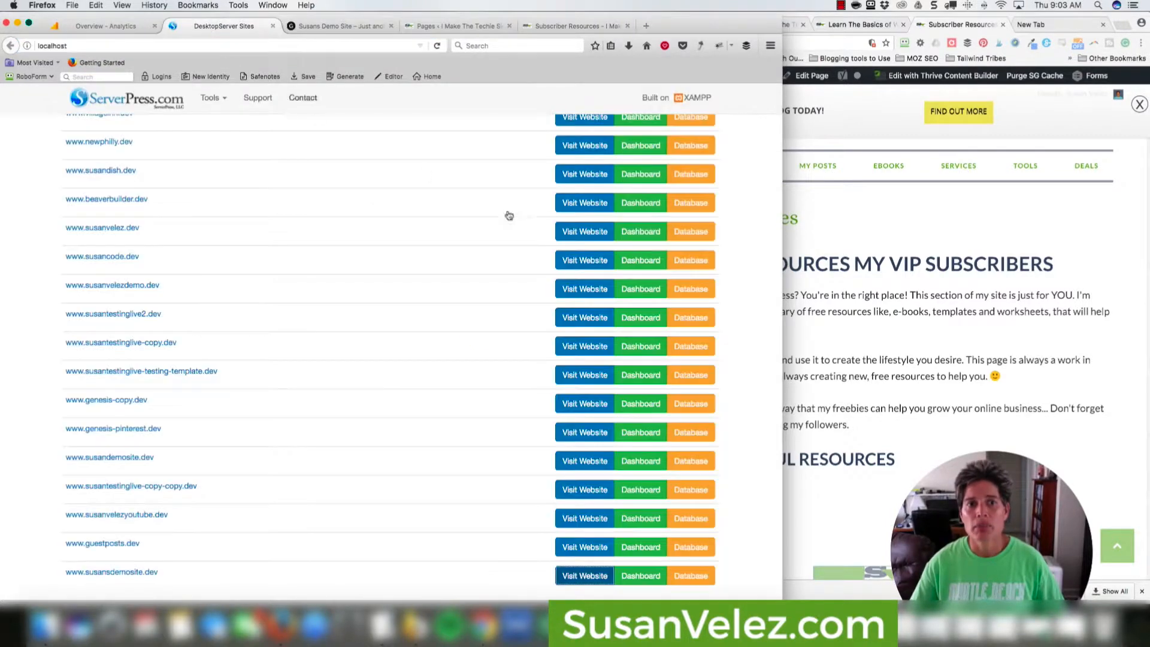
{"action": "scroll", "coordinate": [398, 495], "scroll_direction": "down", "scroll_amount": 2}
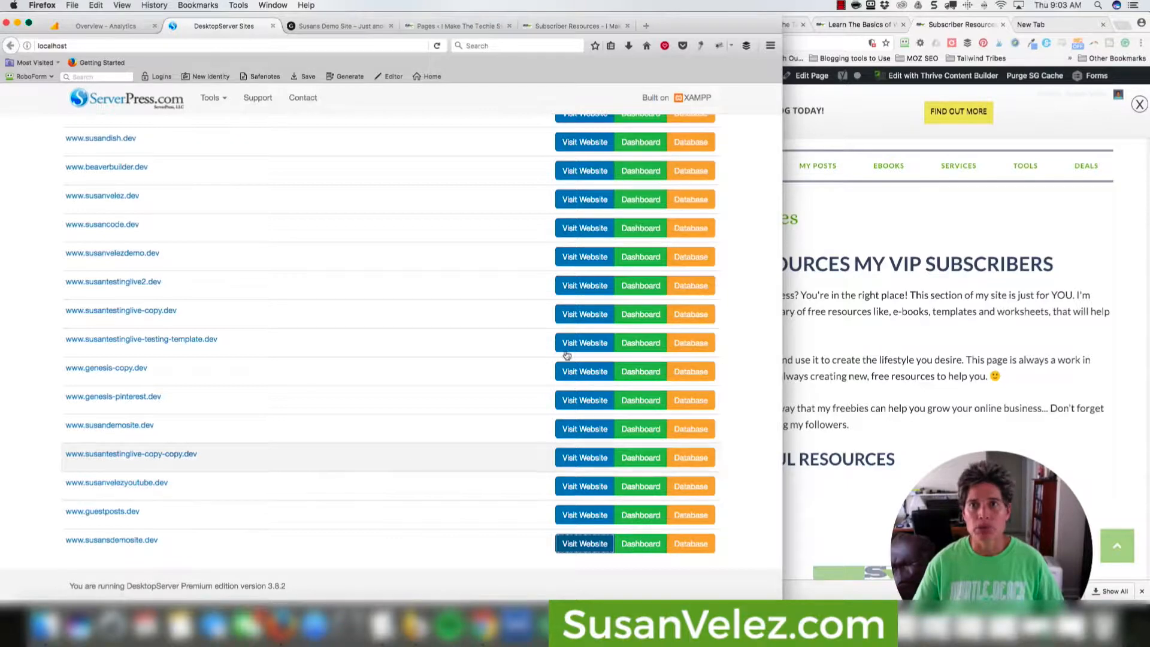
{"action": "left_click", "coordinate": [867, 25]}
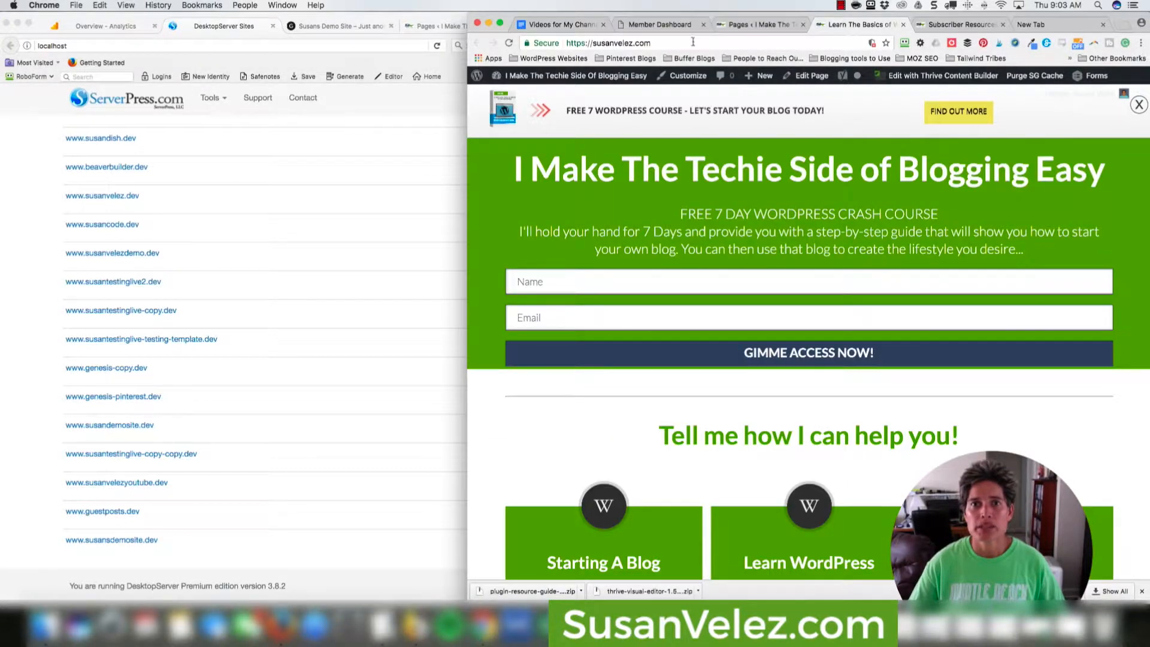
Review the plugin downloads on the Thrive Themes Member Dashboard, then return to the local sites list.
{"action": "left_click", "coordinate": [674, 25]}
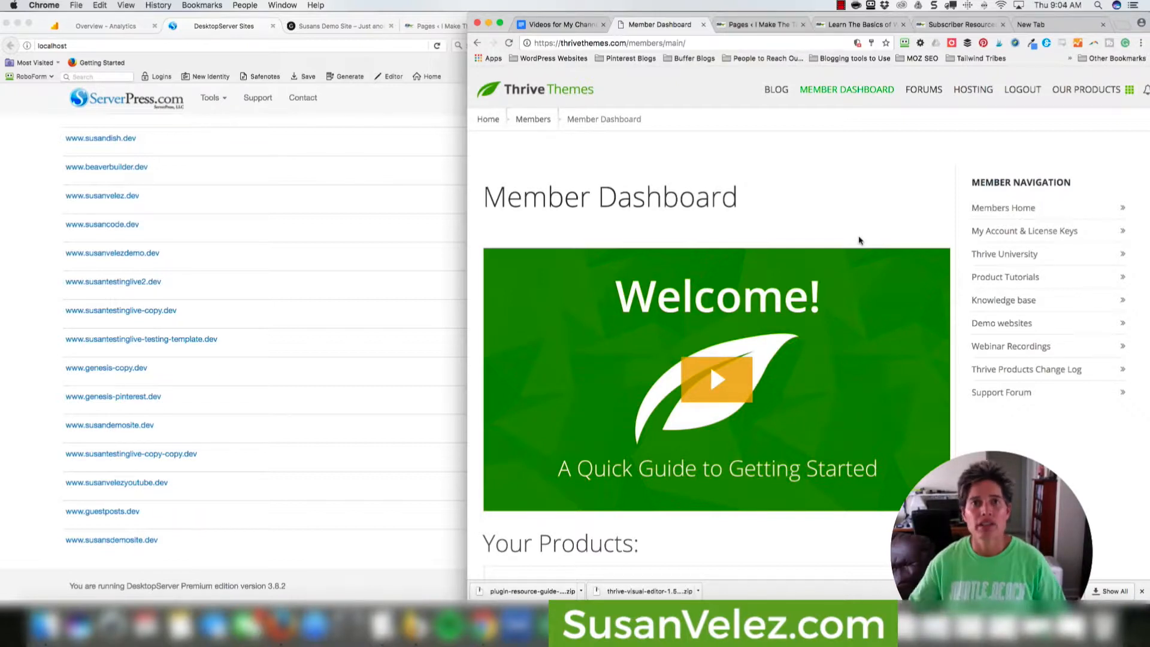
{"action": "scroll", "coordinate": [869, 234], "scroll_direction": "down", "scroll_amount": 10}
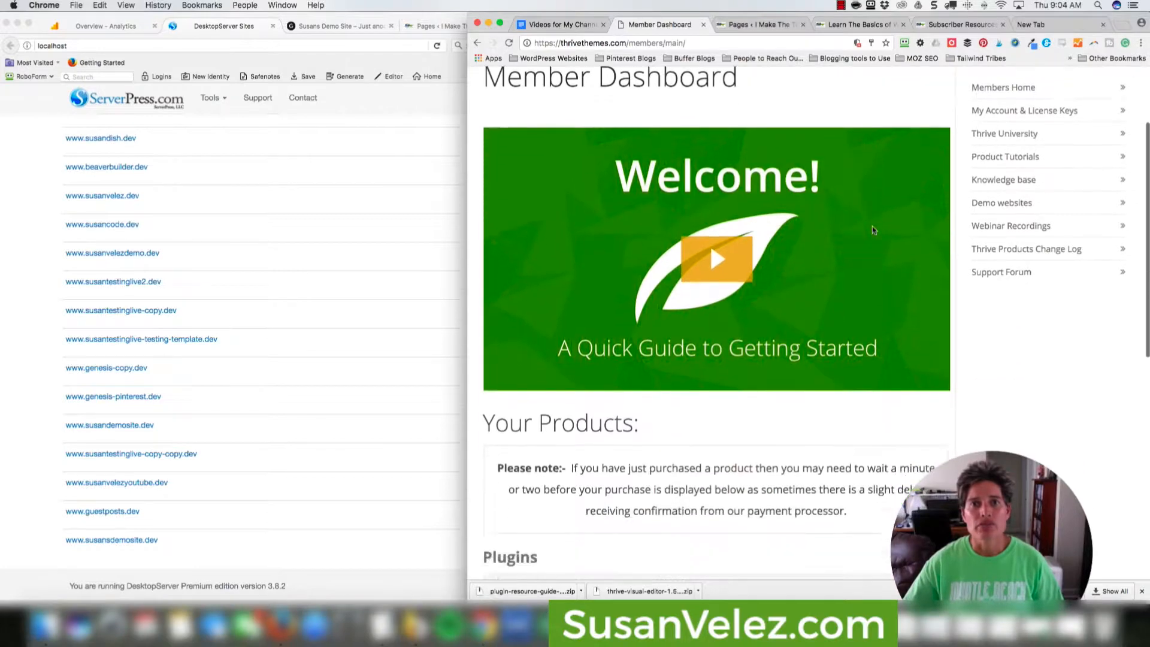
{"action": "scroll", "coordinate": [872, 231], "scroll_direction": "down", "scroll_amount": 3}
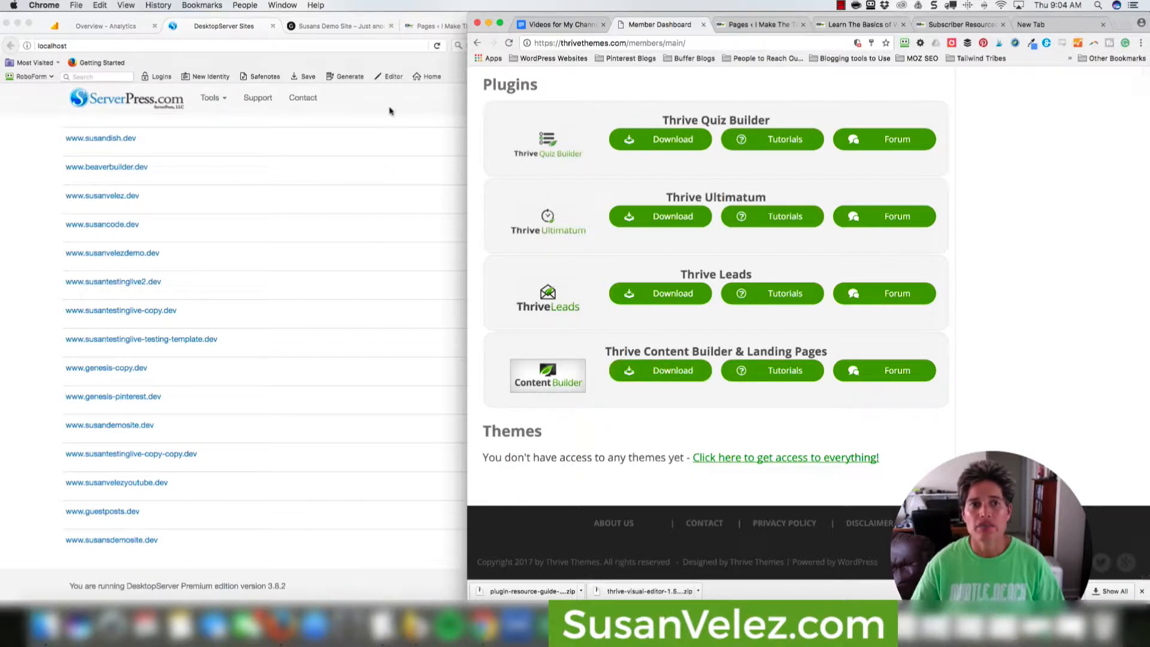
{"action": "left_click", "coordinate": [390, 111]}
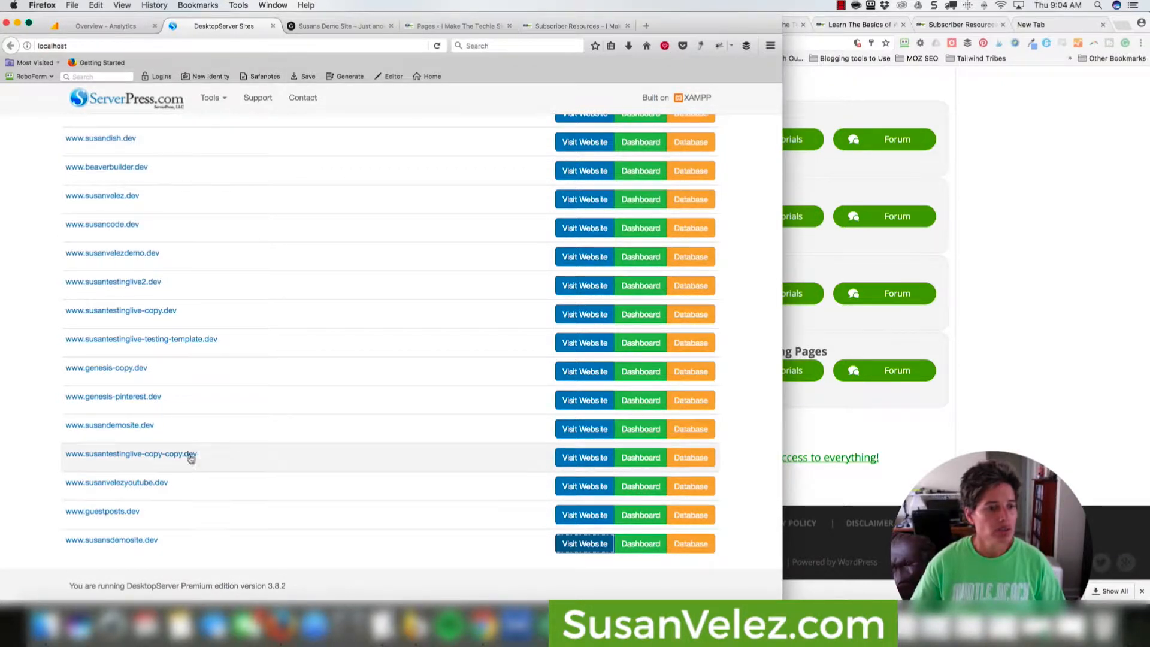
Scroll up the DesktopServer sites list and switch to the local demo site's home page.
{"action": "scroll", "coordinate": [167, 341], "scroll_direction": "up", "scroll_amount": 1}
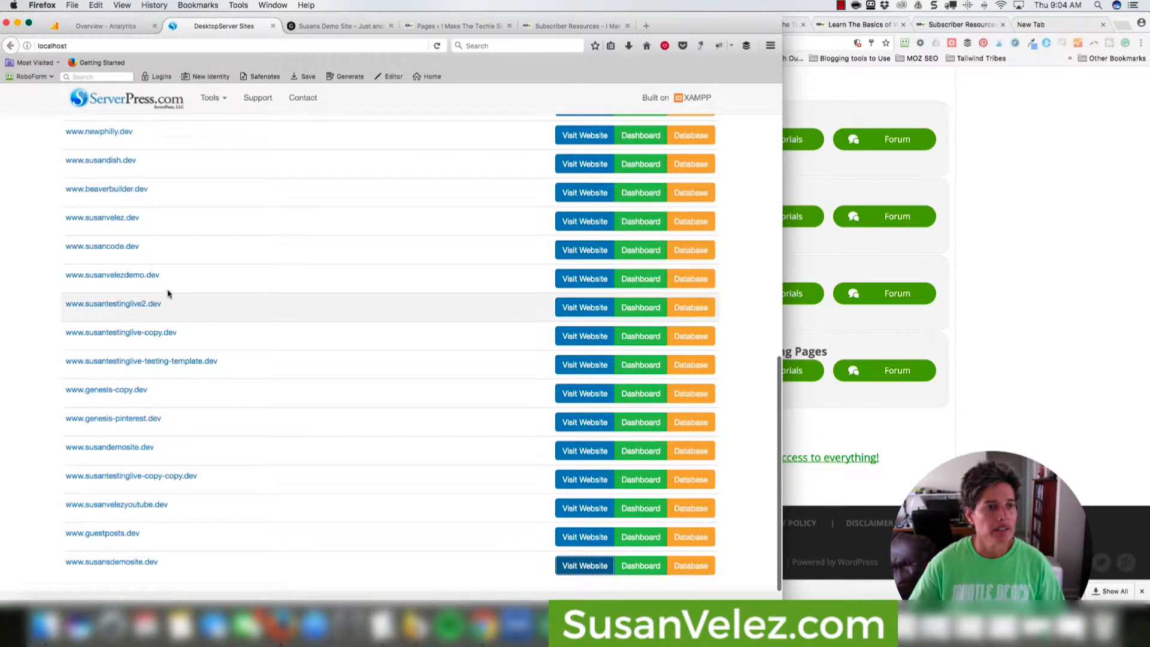
{"action": "scroll", "coordinate": [168, 292], "scroll_direction": "up", "scroll_amount": 3}
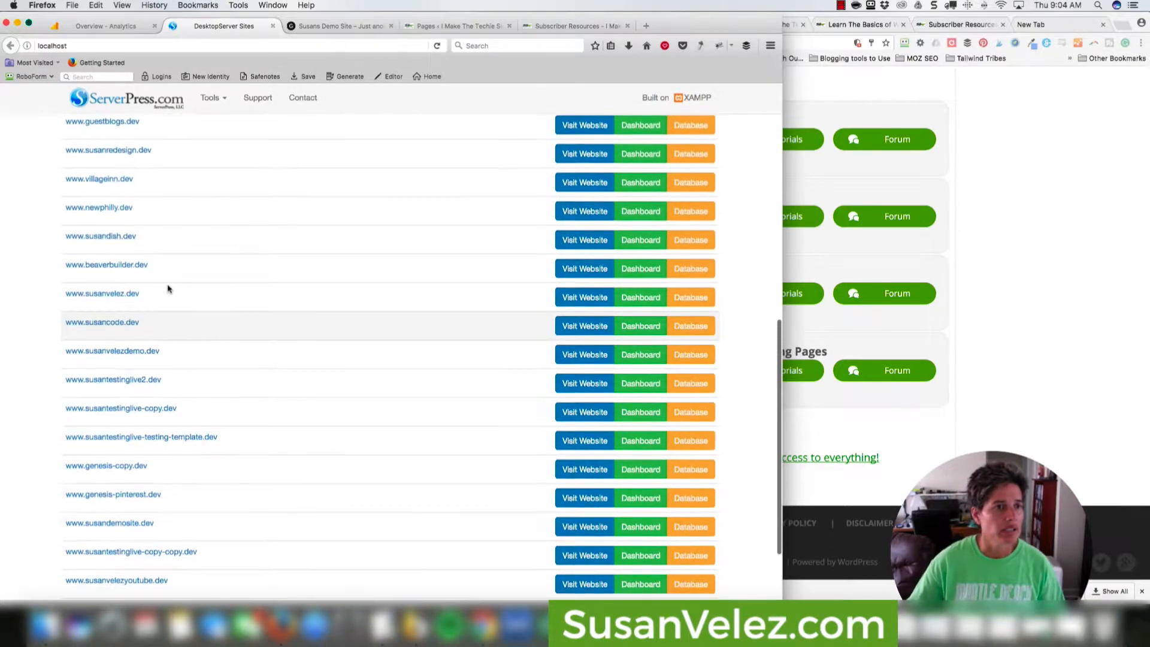
{"action": "scroll", "coordinate": [168, 289], "scroll_direction": "up", "scroll_amount": 8}
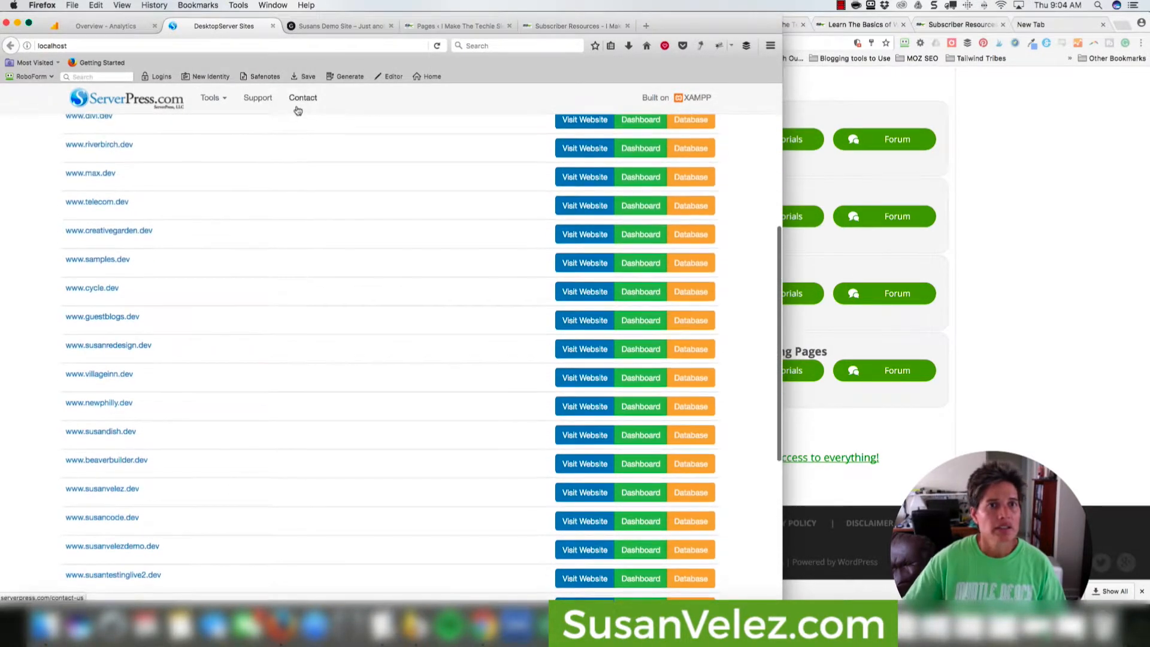
{"action": "left_click", "coordinate": [328, 26]}
Log into the demo site's /wp-admin as administrator via Bypass Login and open Plugins > Add New.
{"action": "left_click", "coordinate": [296, 44]}
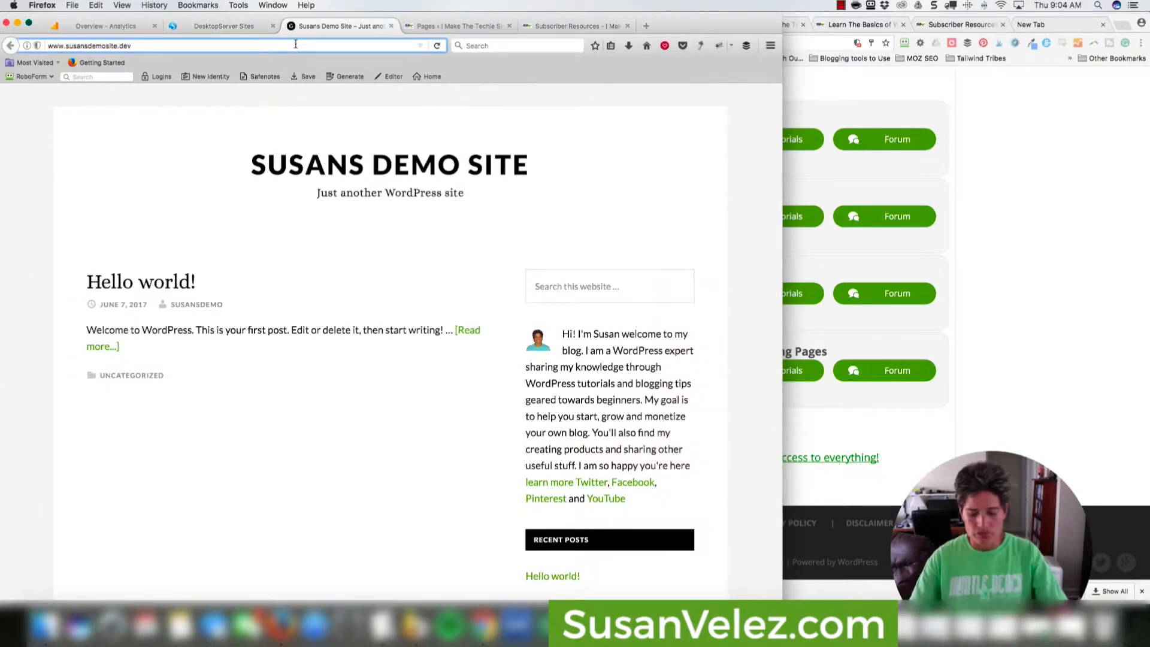
{"action": "type", "text": "/wp-admi"}
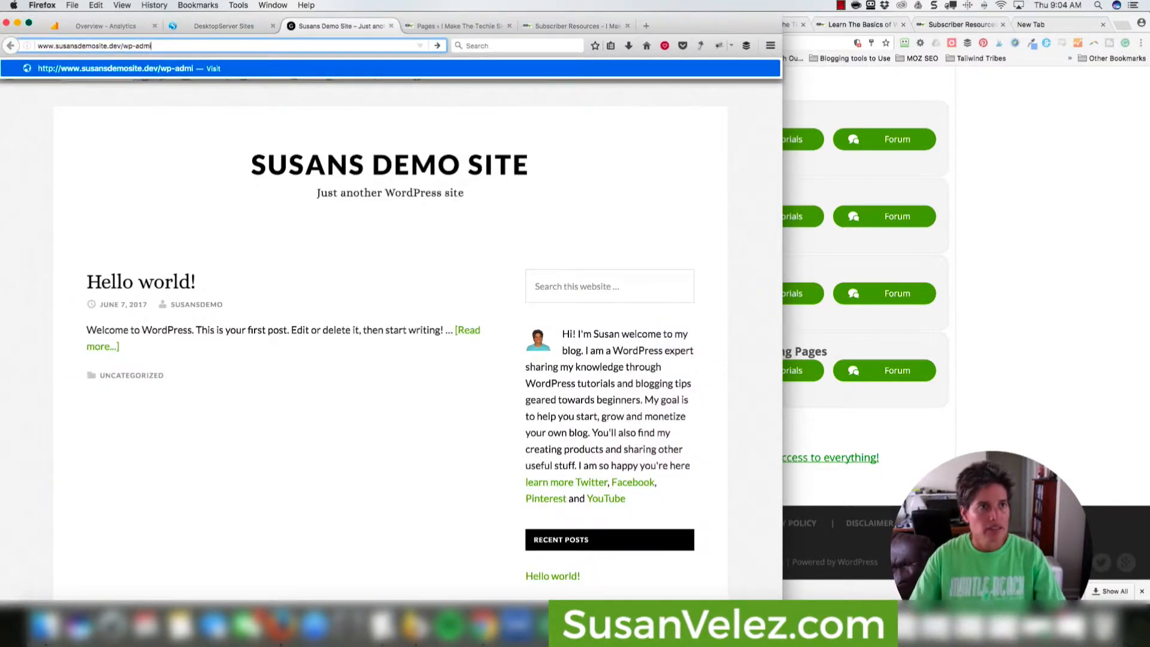
{"action": "type", "text": "n"}
{"action": "key", "text": "Return"}
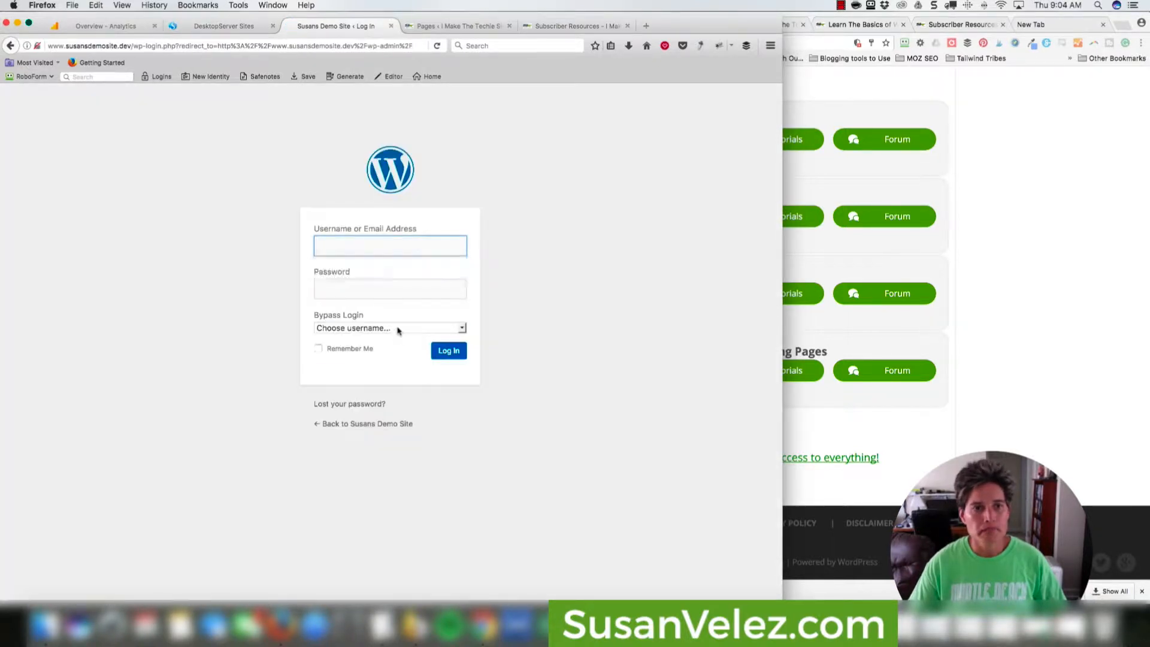
{"action": "left_click", "coordinate": [397, 330]}
{"action": "left_click", "coordinate": [386, 346]}
{"action": "left_click", "coordinate": [319, 350]}
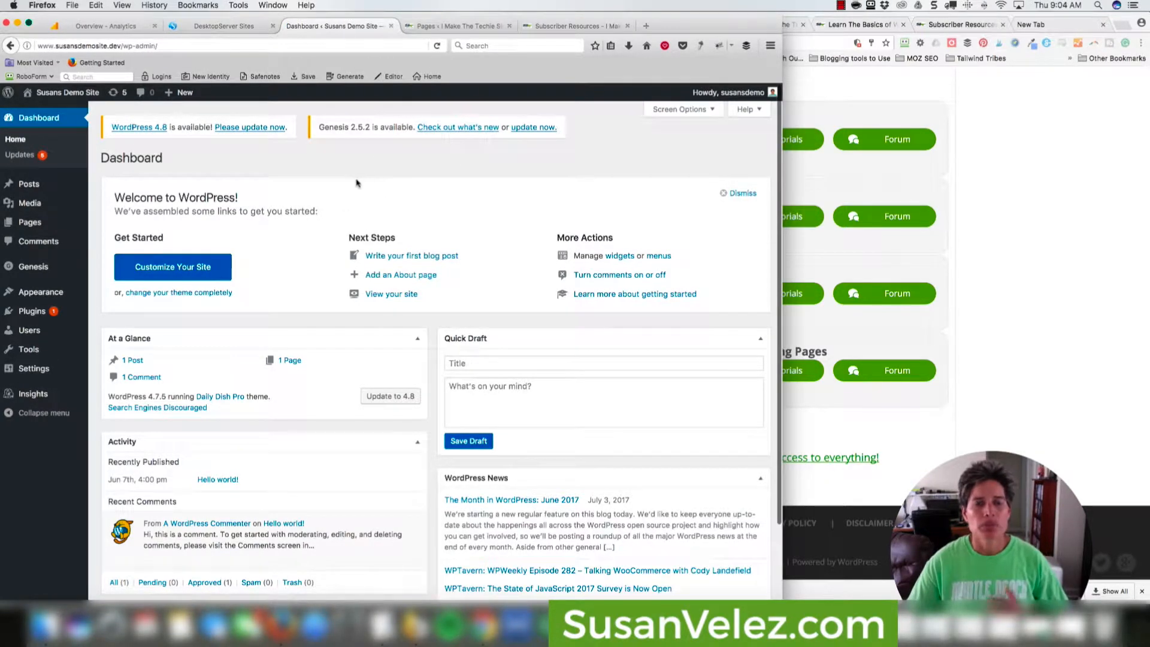
{"action": "left_click", "coordinate": [42, 318]}
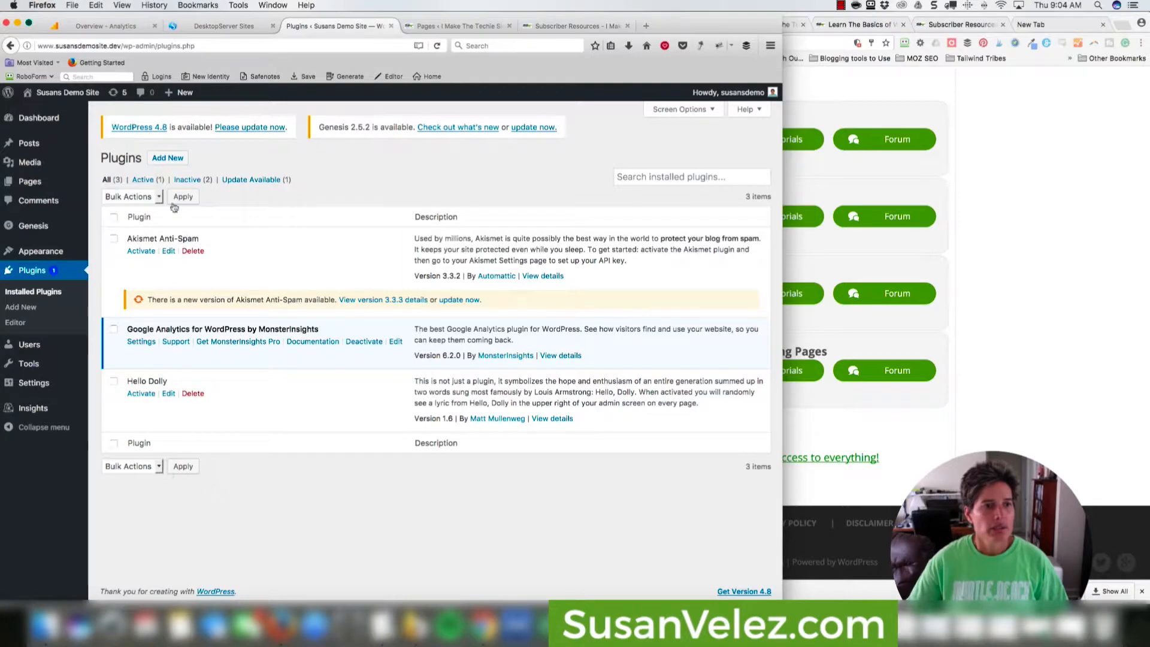
{"action": "left_click", "coordinate": [166, 157]}
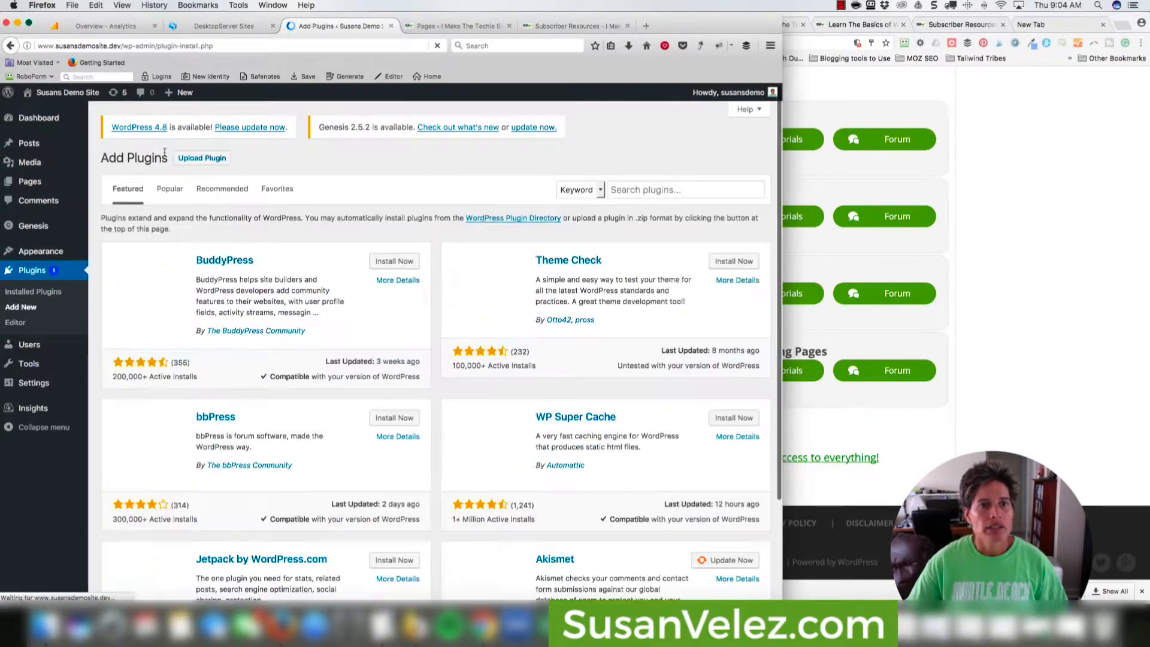
Choose thrive-visual-editor-1.500.20.zip from the Desktop in the Upload Plugin form.
{"action": "left_click", "coordinate": [197, 161]}
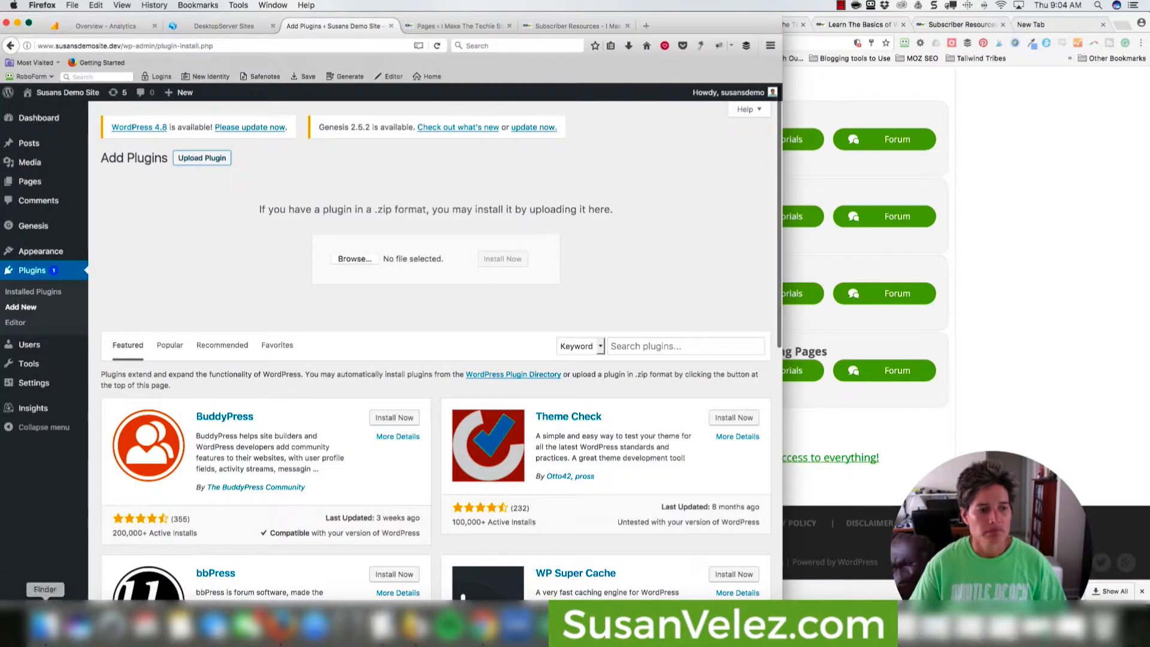
{"action": "left_click", "coordinate": [45, 625]}
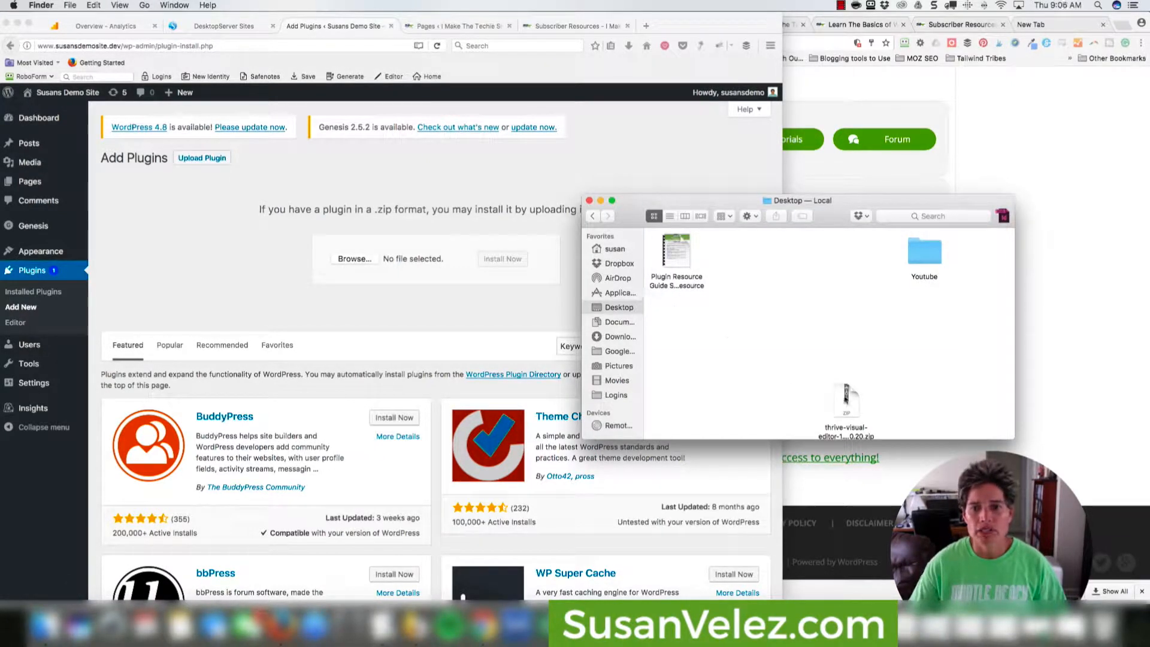
{"action": "left_click_drag", "start_coordinate": [846, 399], "coordinate": [364, 251]}
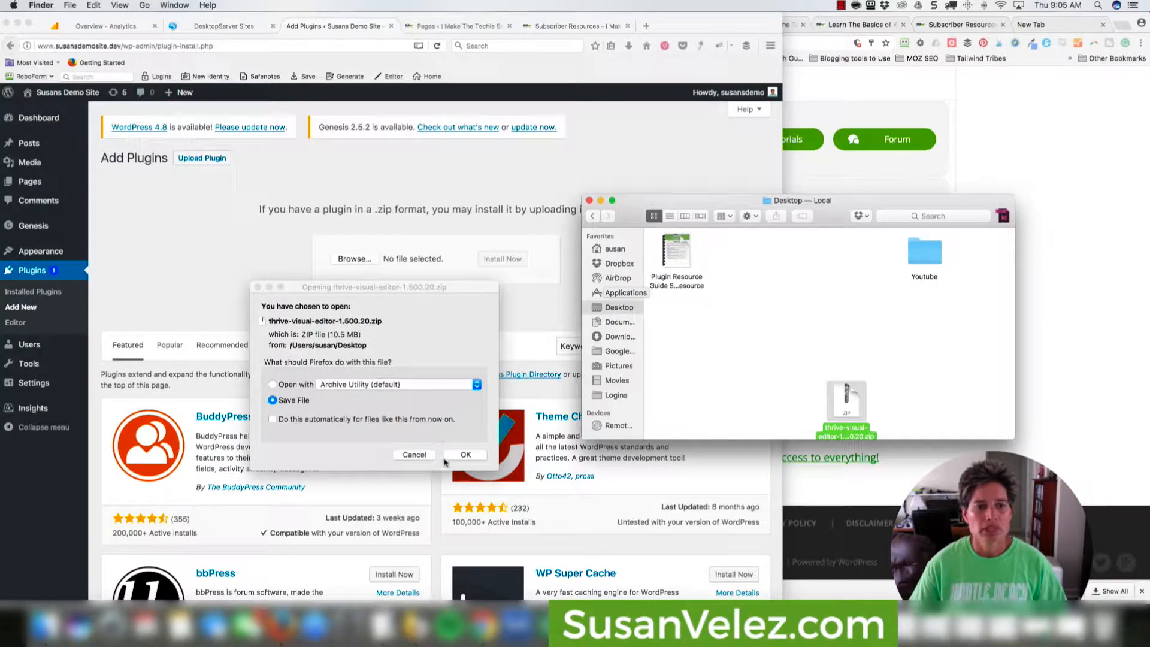
{"action": "left_click", "coordinate": [414, 455]}
{"action": "left_click_drag", "start_coordinate": [845, 400], "coordinate": [357, 262]}
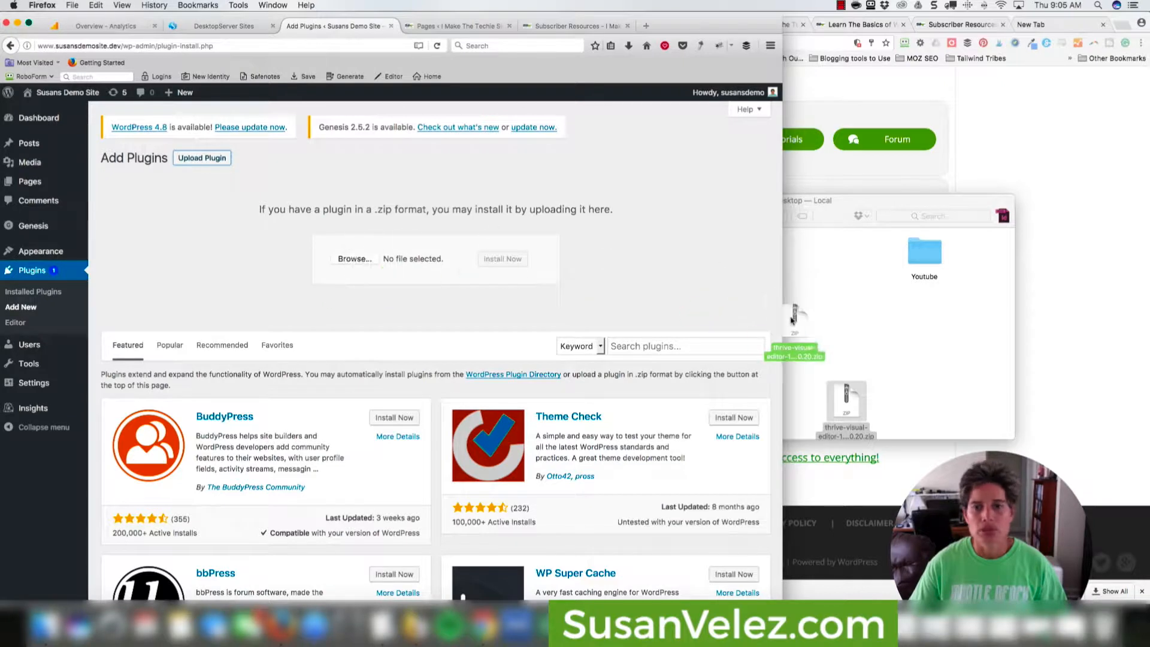
{"action": "left_click", "coordinate": [359, 264]}
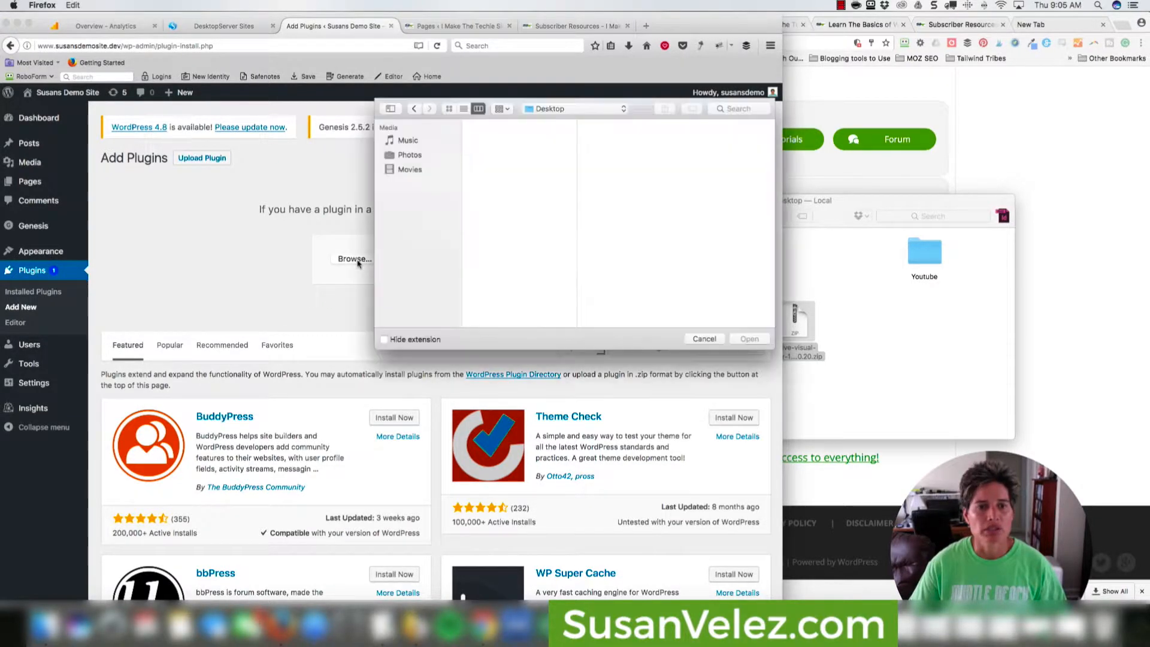
{"action": "left_click", "coordinate": [495, 137]}
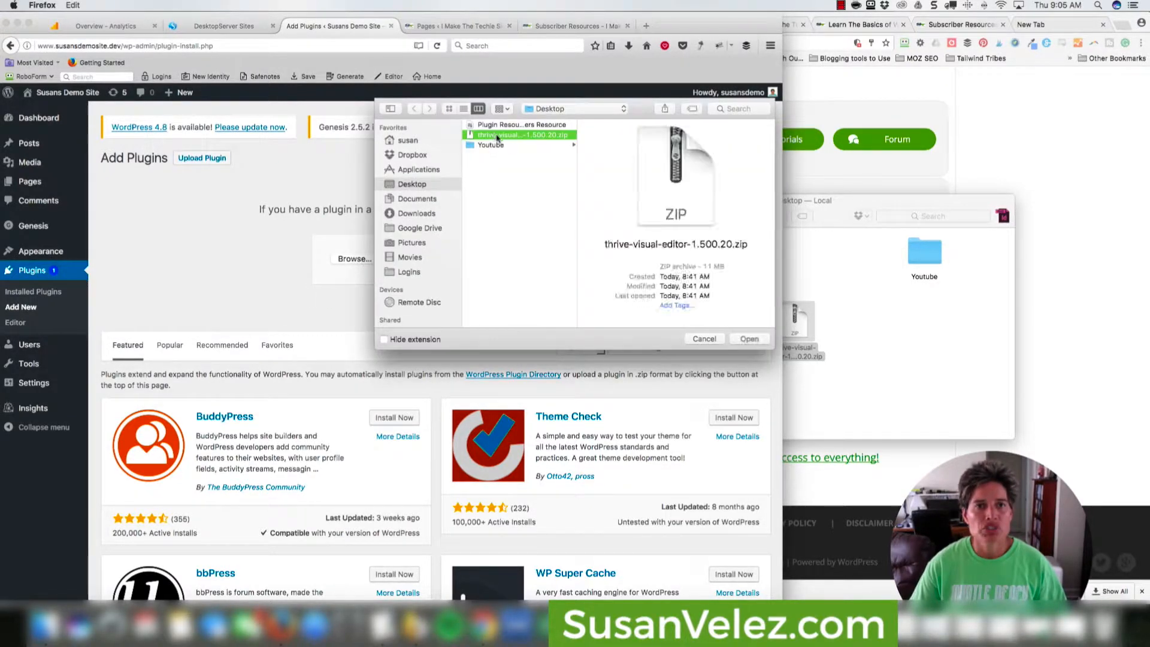
{"action": "left_click", "coordinate": [748, 338]}
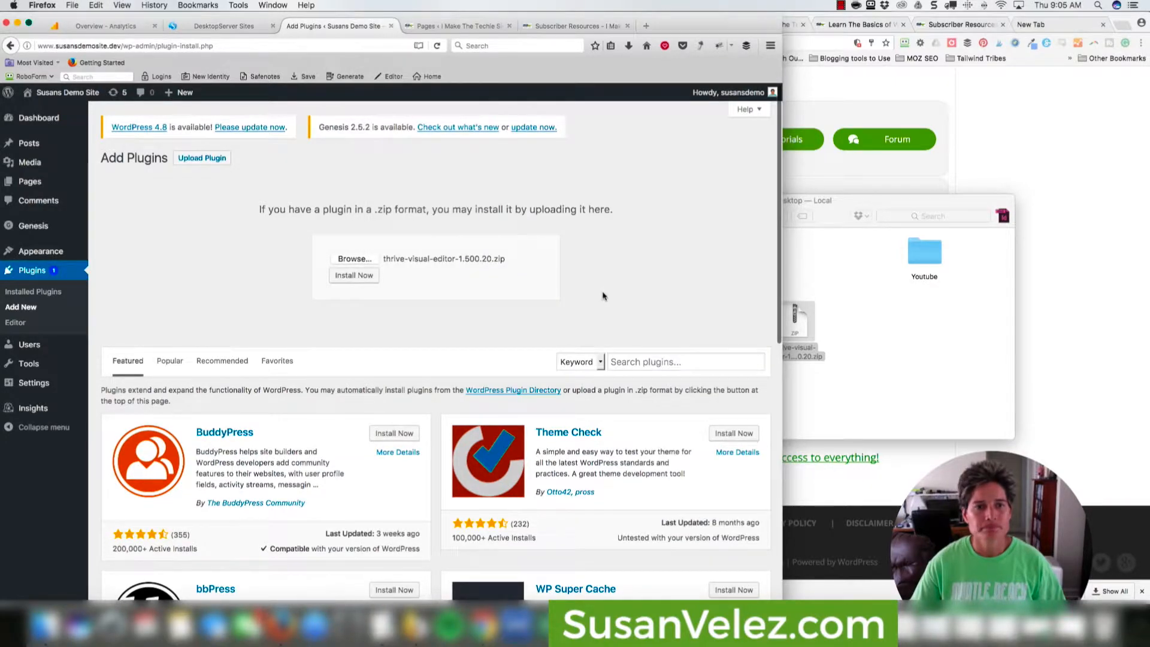
Install and activate the Thrive Visual Editor plugin, closing the Desktop folder window.
{"action": "left_click", "coordinate": [354, 275]}
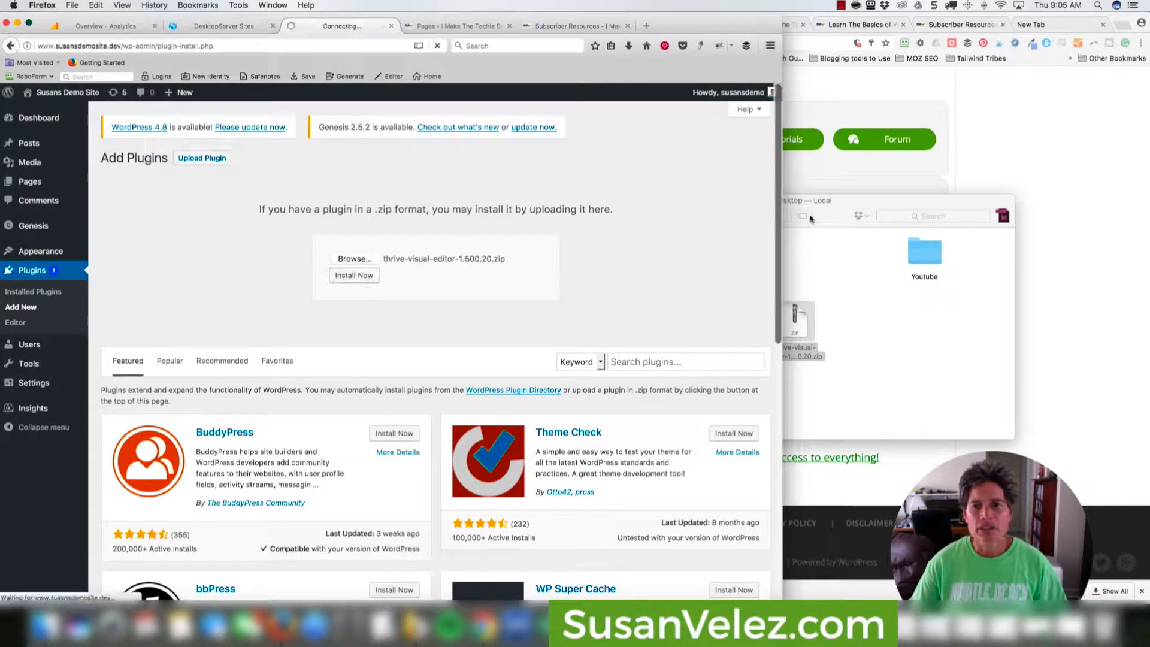
{"action": "left_click", "coordinate": [795, 324]}
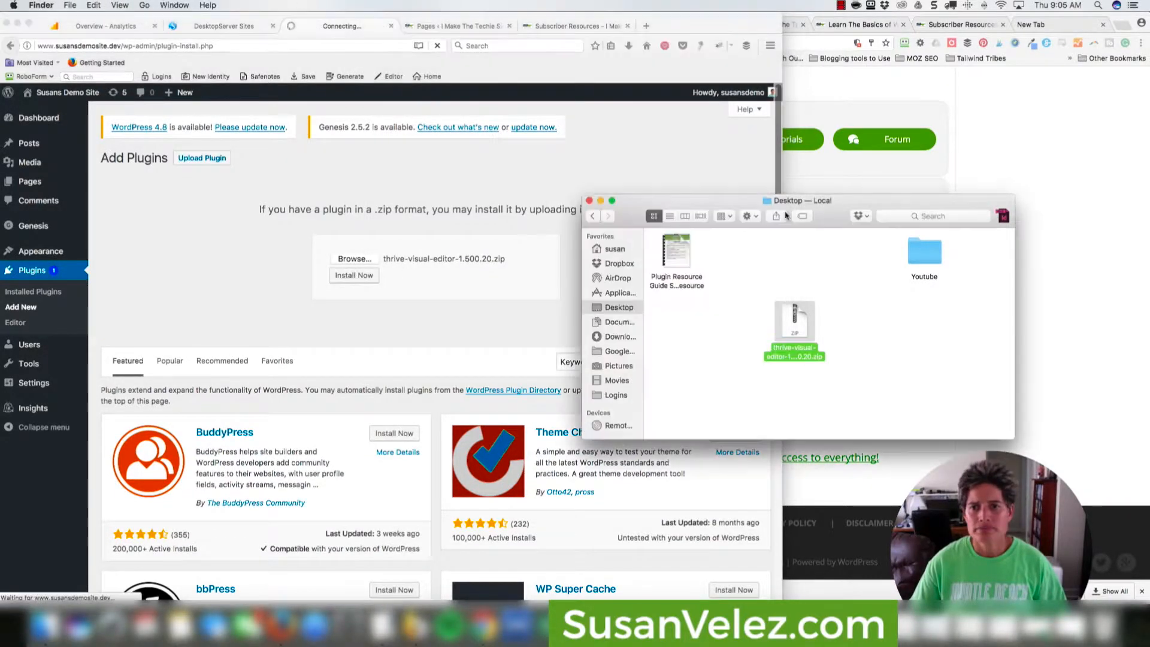
{"action": "left_click", "coordinate": [591, 200]}
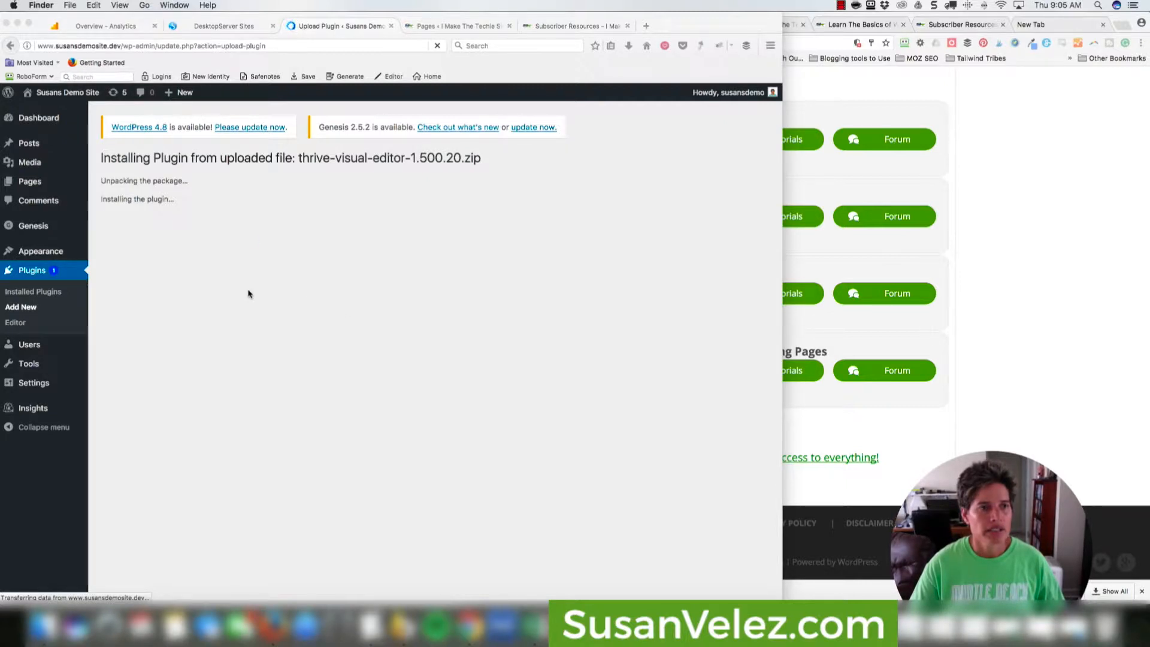
{"action": "left_click", "coordinate": [135, 241]}
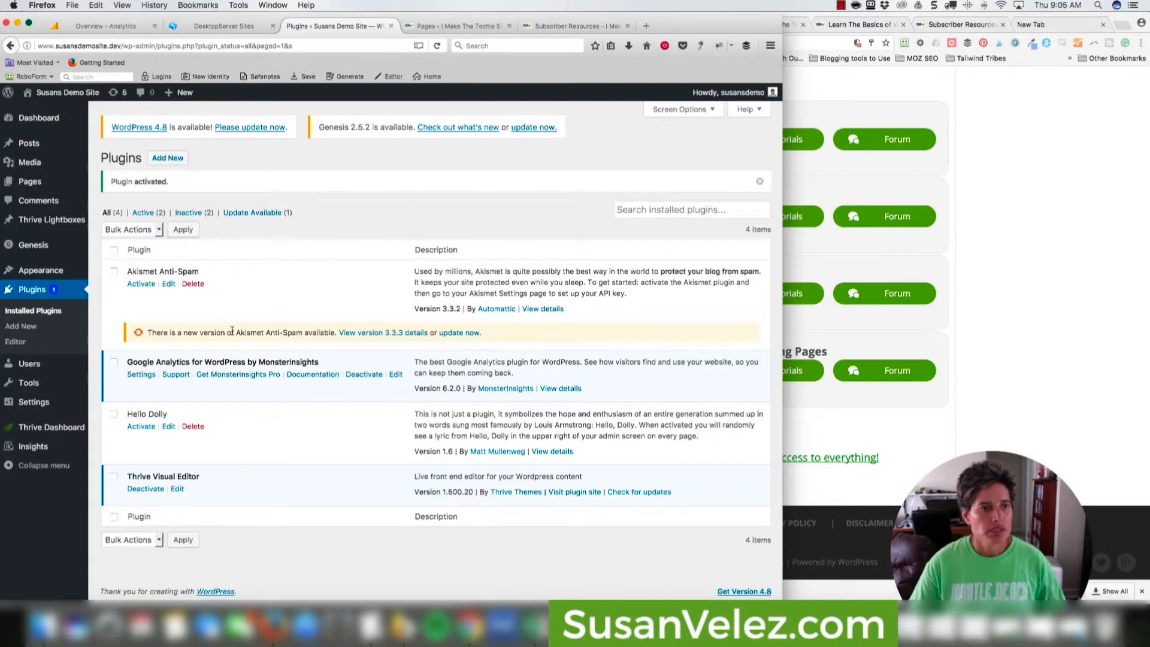
Activate the Thrive license in License Manager using the account e-mail and pasted key, then open the dashboard.
{"action": "mouse_move", "coordinate": [72, 428]}
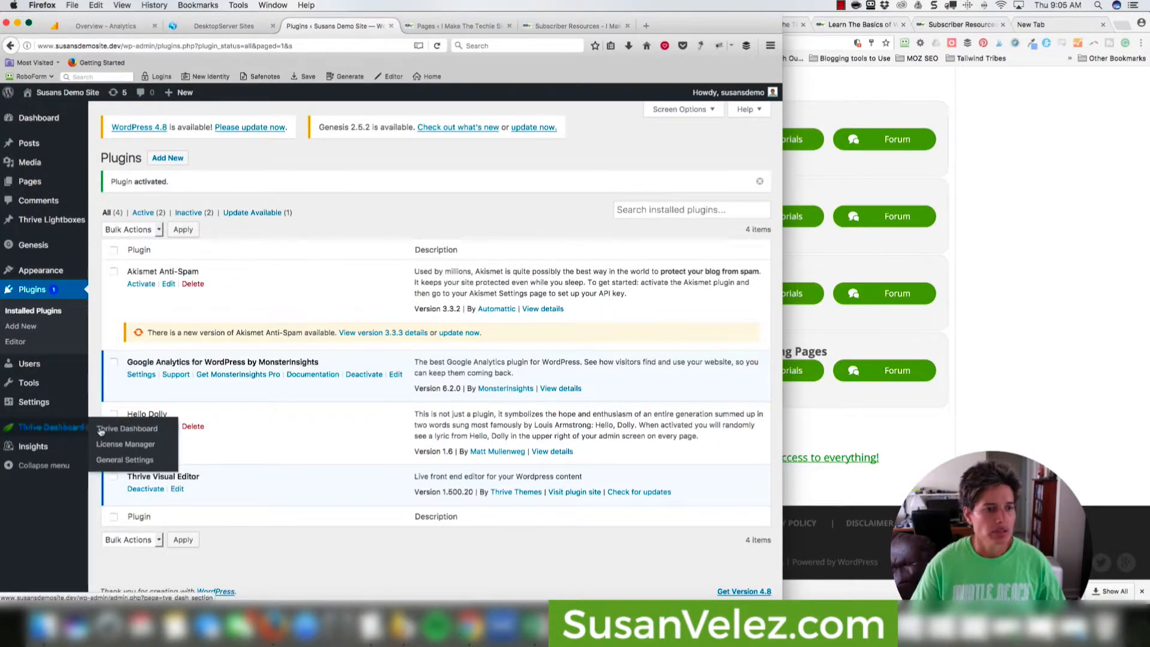
{"action": "left_click", "coordinate": [127, 447]}
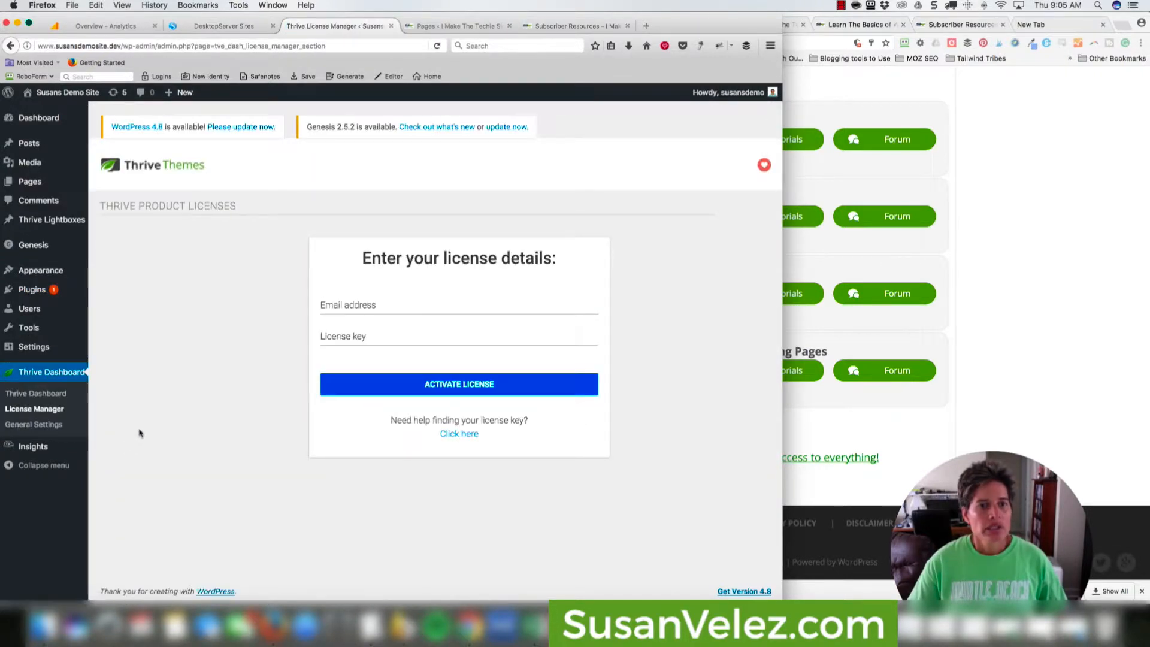
{"action": "left_click", "coordinate": [429, 302]}
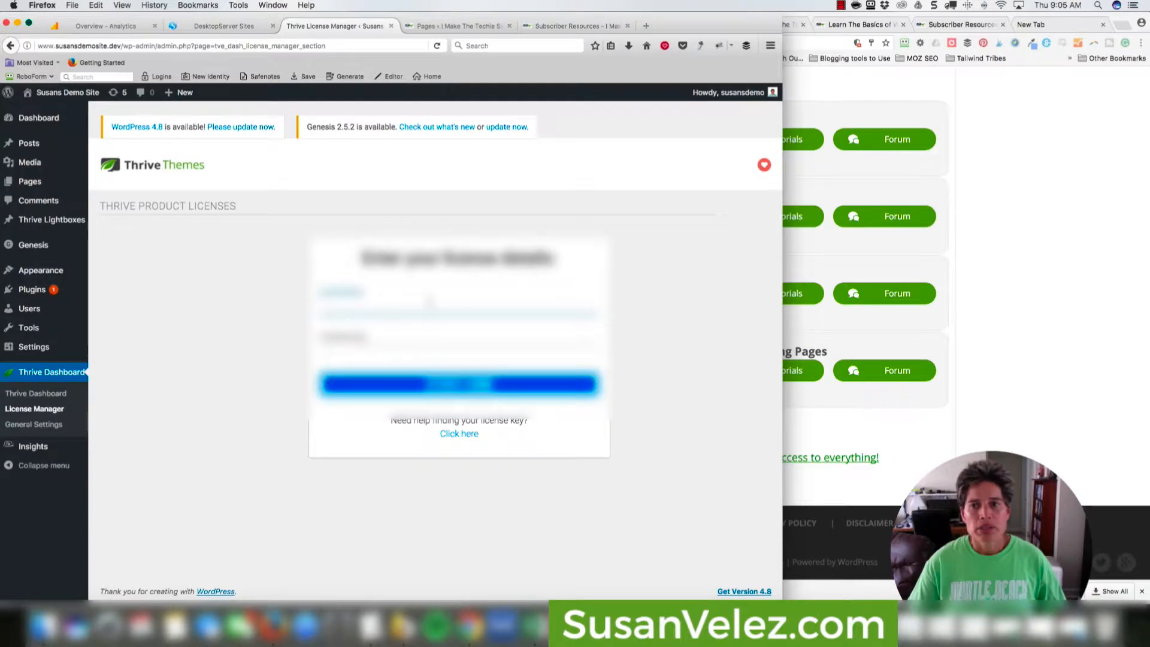
{"action": "left_click", "coordinate": [841, 6]}
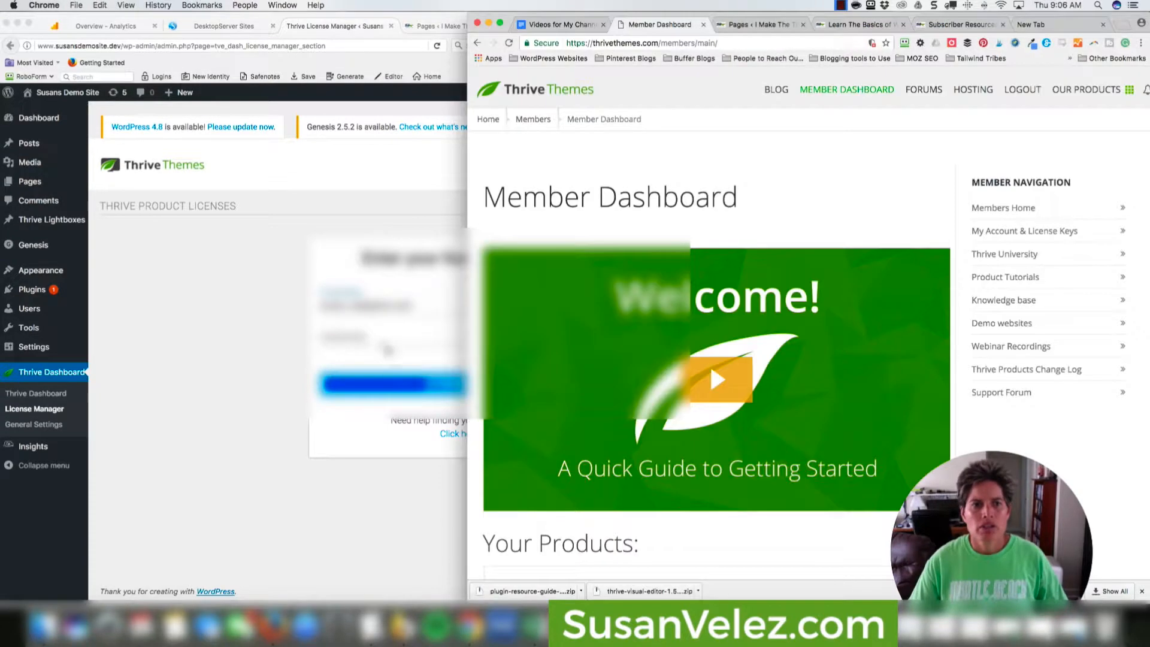
{"action": "left_click", "coordinate": [391, 352]}
{"action": "left_click", "coordinate": [395, 338]}
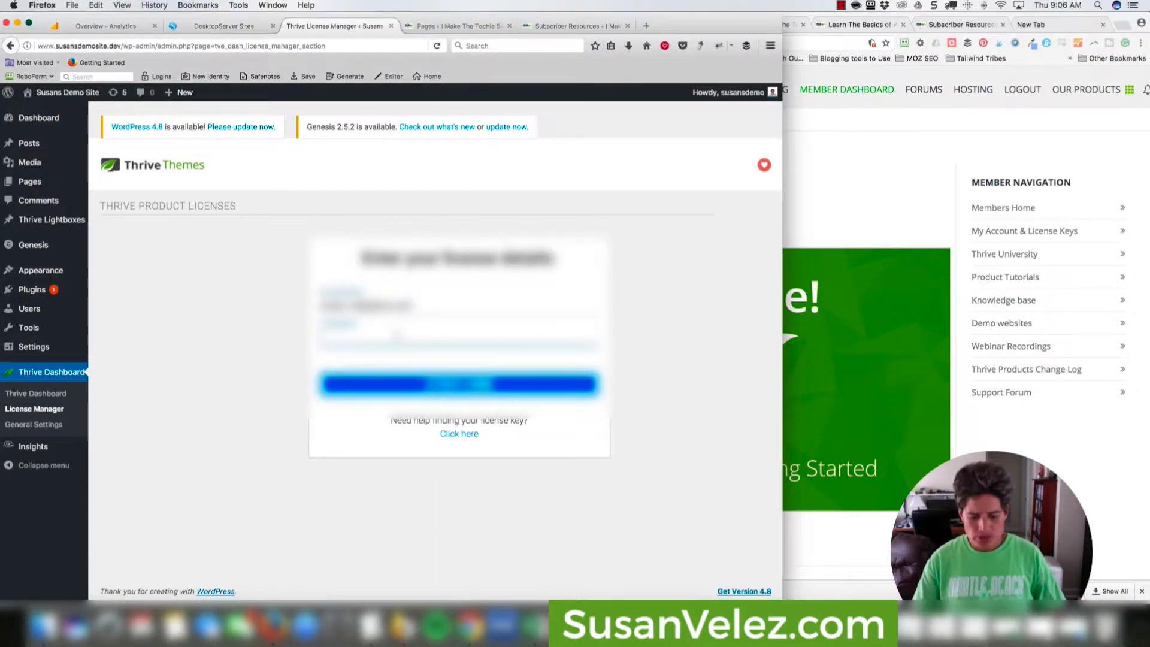
{"action": "key", "text": "super+v"}
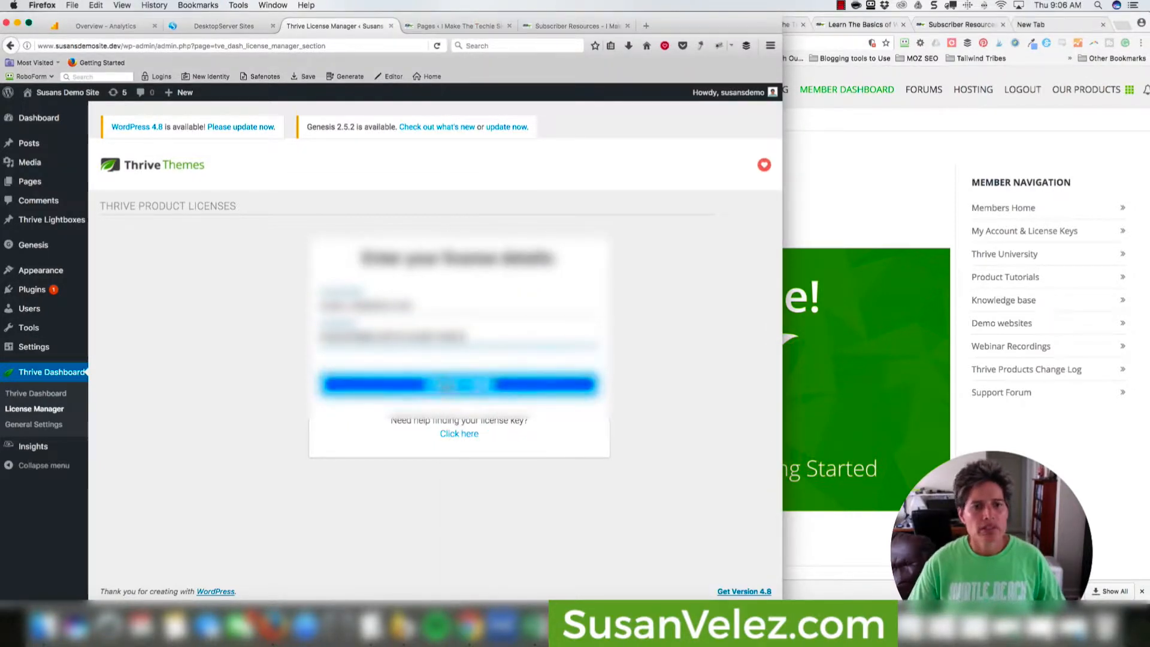
{"action": "left_click", "coordinate": [445, 385]}
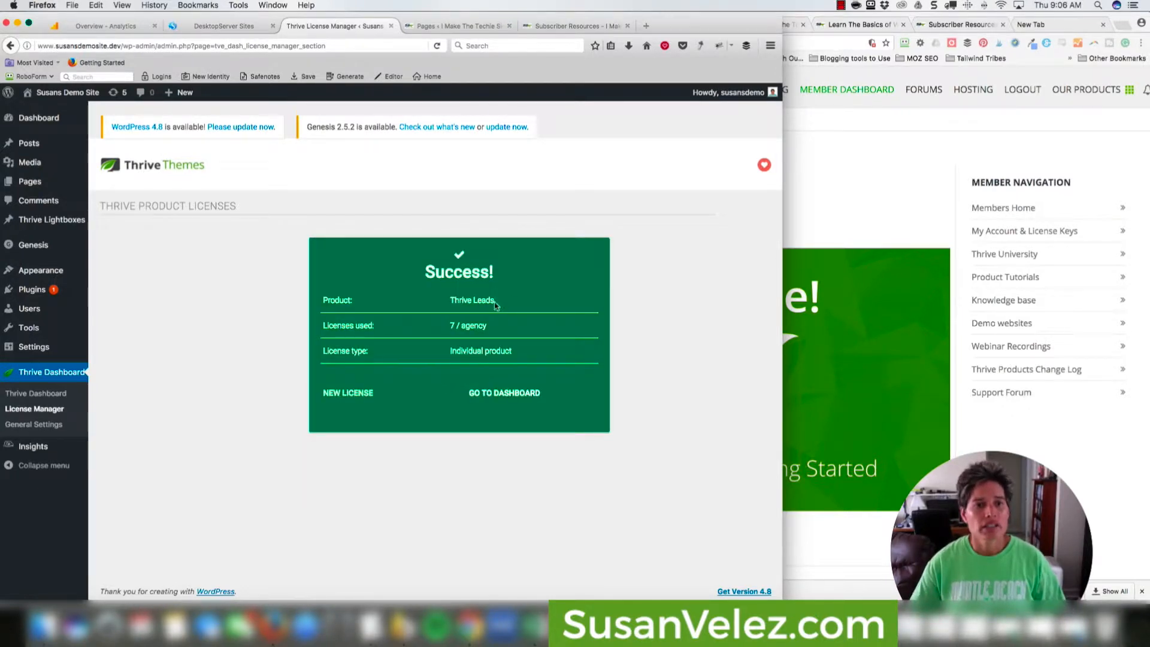
{"action": "left_click", "coordinate": [503, 396]}
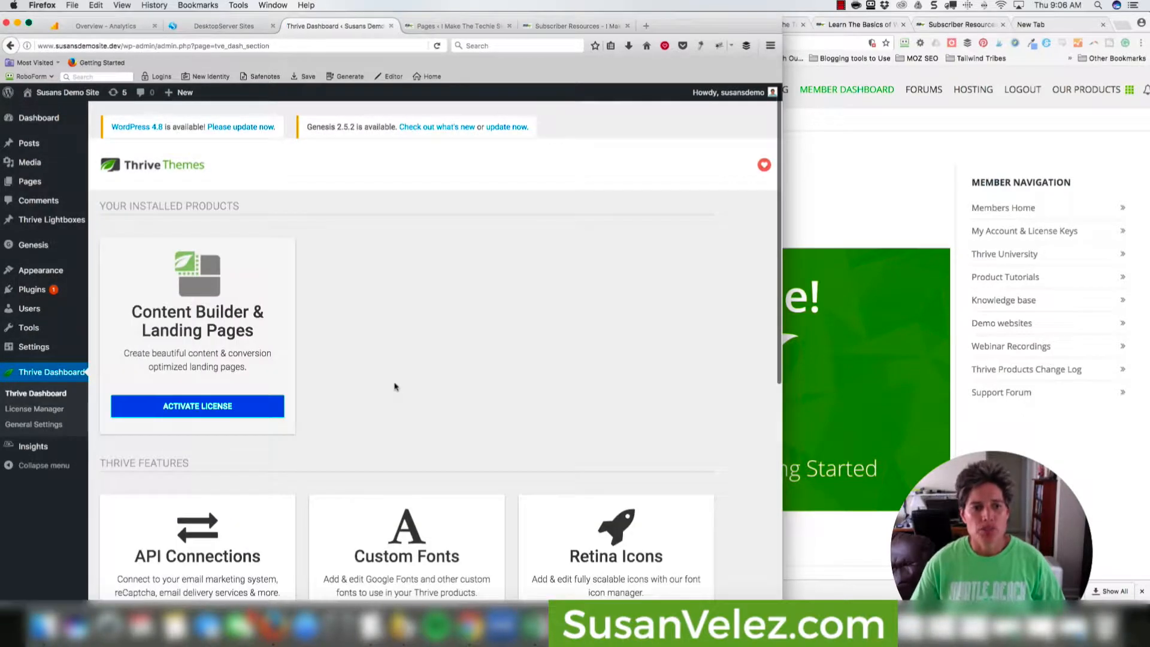
{"action": "scroll", "coordinate": [286, 361], "scroll_direction": "down", "scroll_amount": 1}
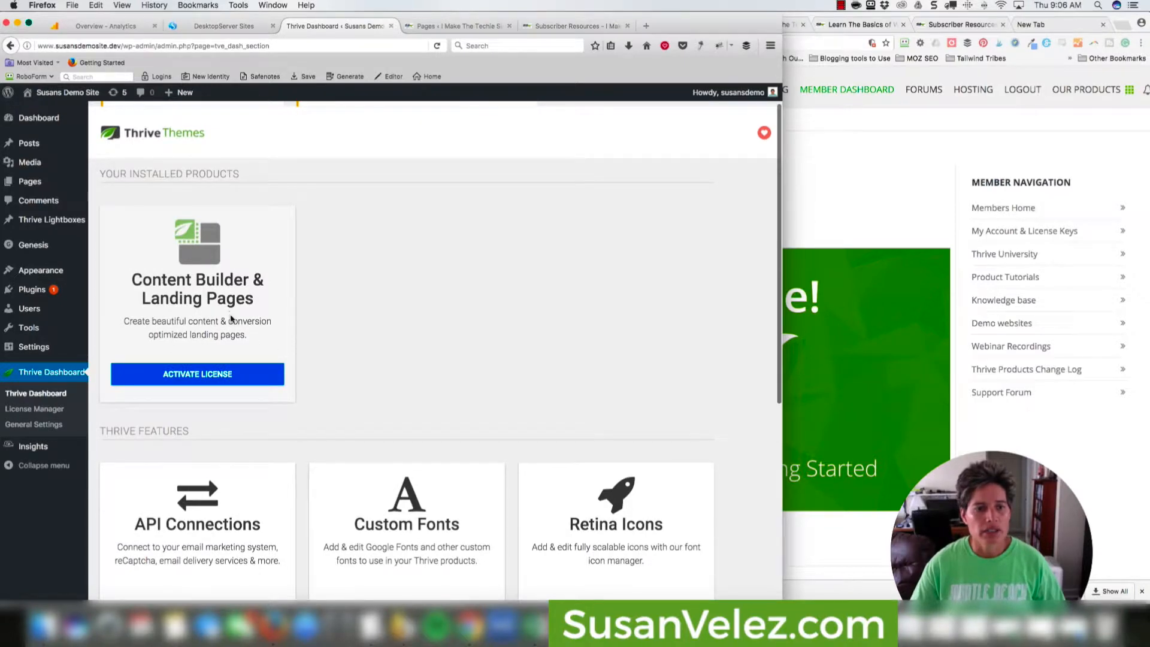
{"action": "scroll", "coordinate": [231, 318], "scroll_direction": "down", "scroll_amount": 5}
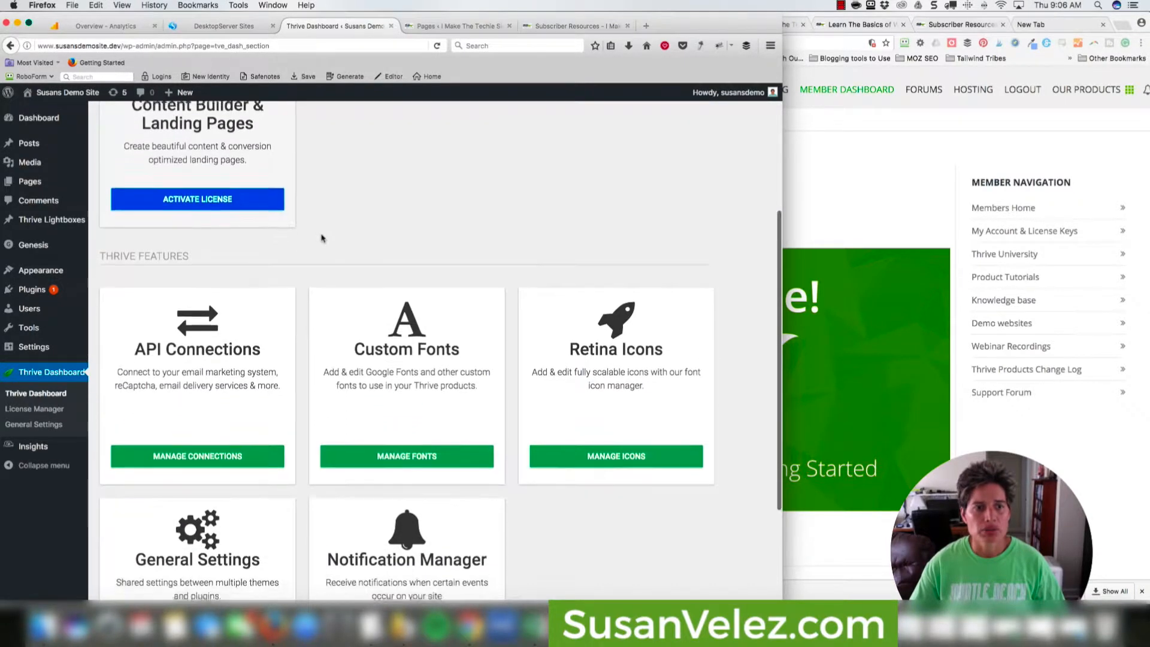
{"action": "scroll", "coordinate": [321, 238], "scroll_direction": "down", "scroll_amount": 5}
{"action": "scroll", "coordinate": [322, 239], "scroll_direction": "up", "scroll_amount": 10}
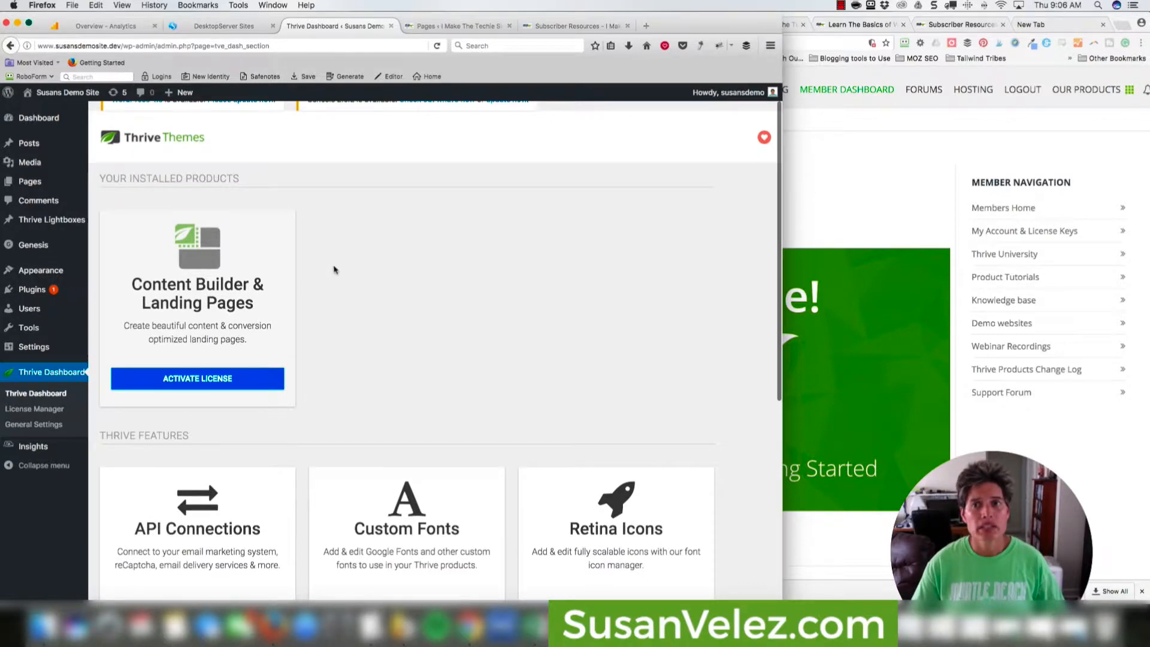
{"action": "scroll", "coordinate": [419, 275], "scroll_direction": "up", "scroll_amount": 1}
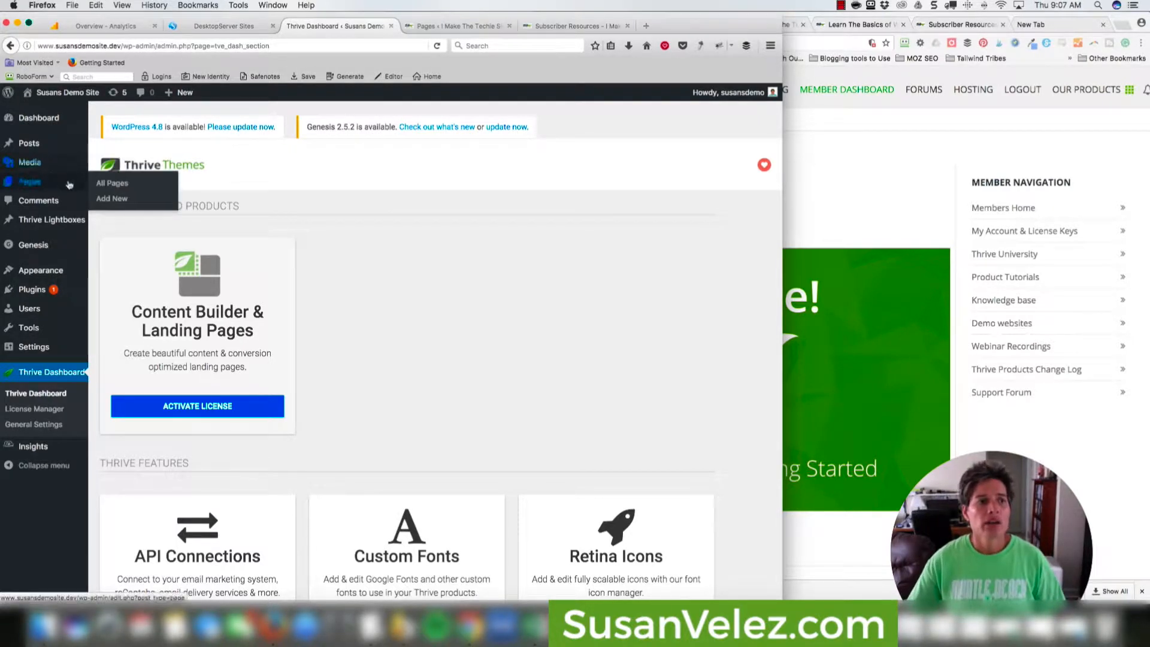
Glance at the live site's homepage and Pages in Chrome, then show the demo site's Pages list.
{"action": "left_click", "coordinate": [867, 178]}
{"action": "left_click", "coordinate": [838, 27]}
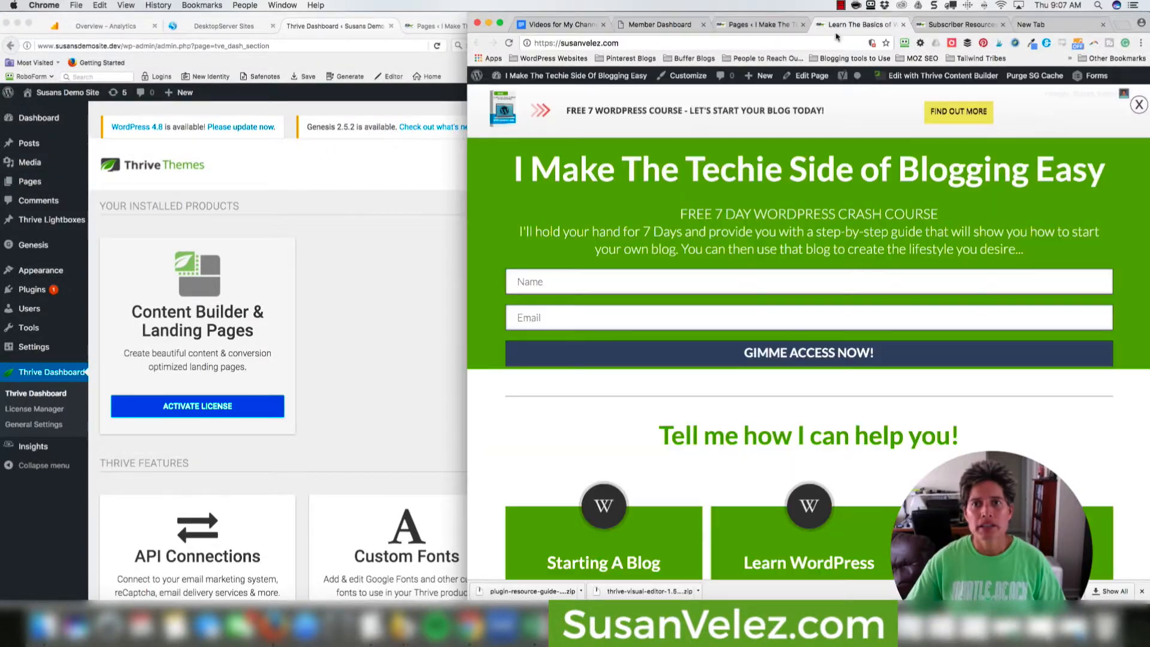
{"action": "left_click", "coordinate": [758, 25]}
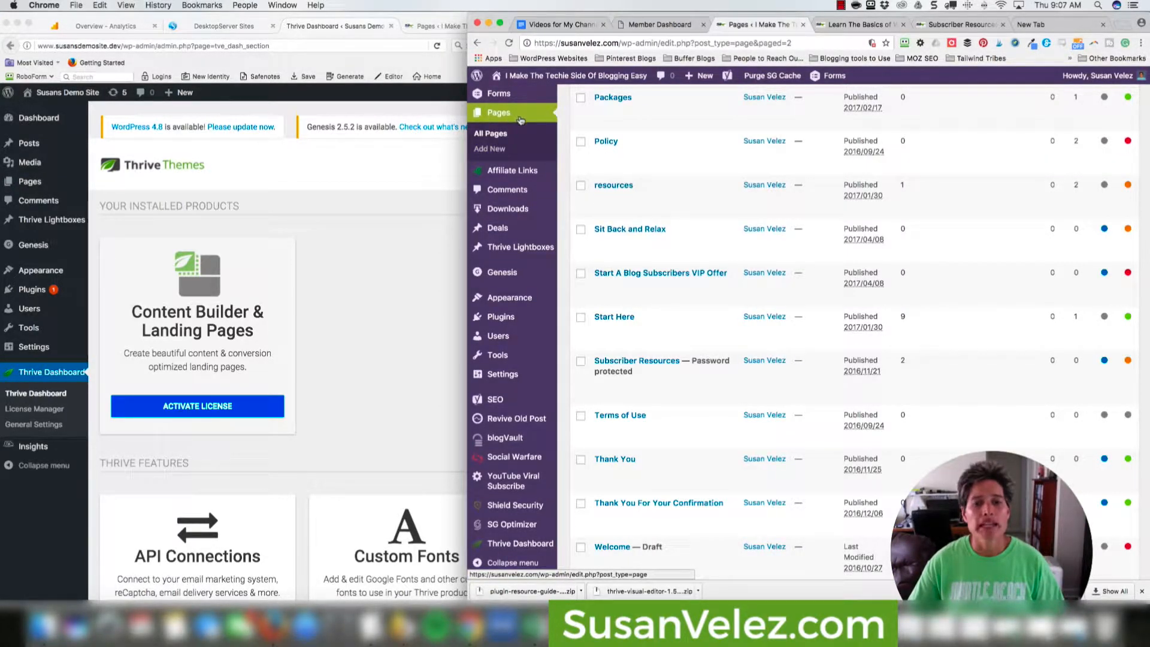
{"action": "left_click", "coordinate": [839, 27]}
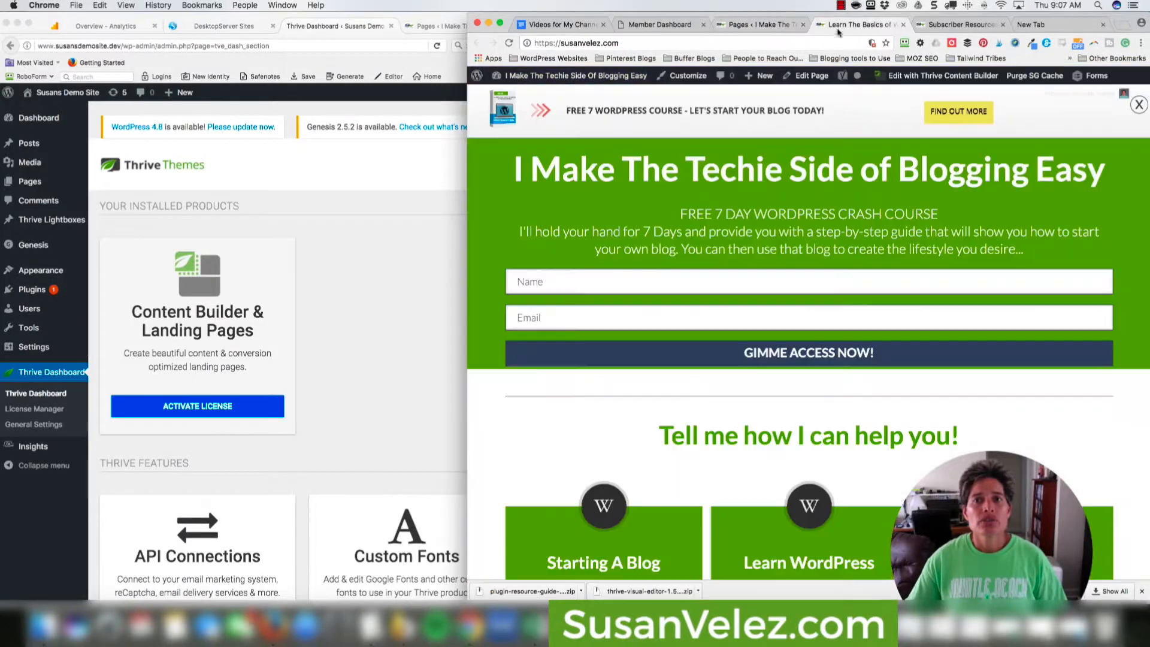
{"action": "left_click", "coordinate": [426, 220]}
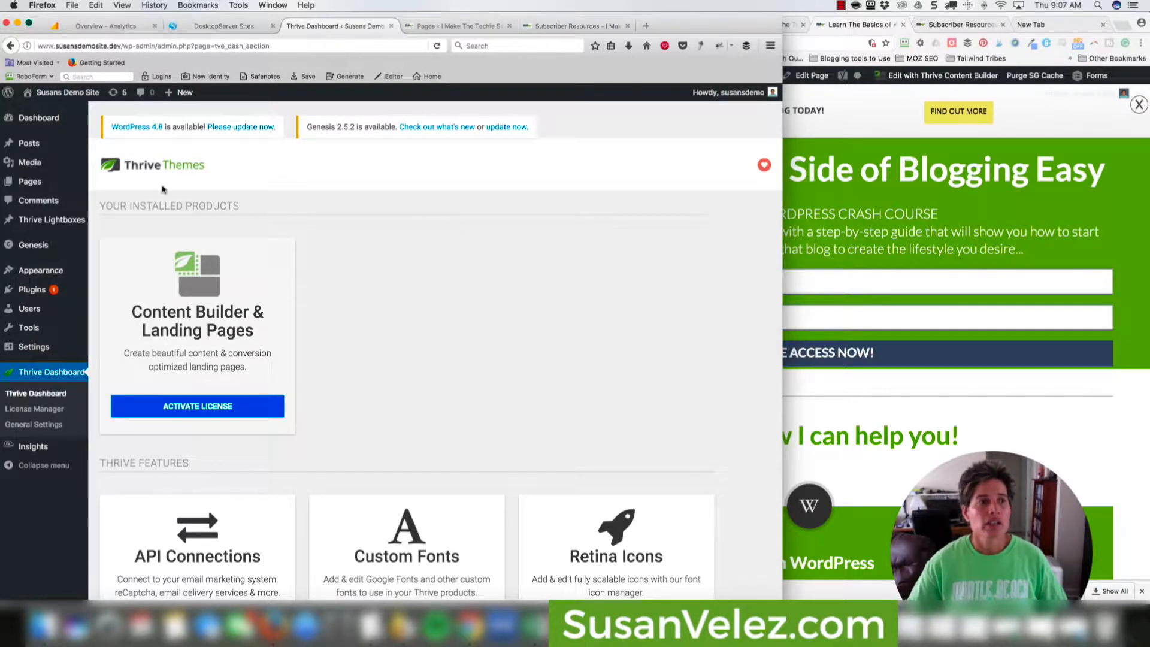
{"action": "left_click", "coordinate": [30, 180]}
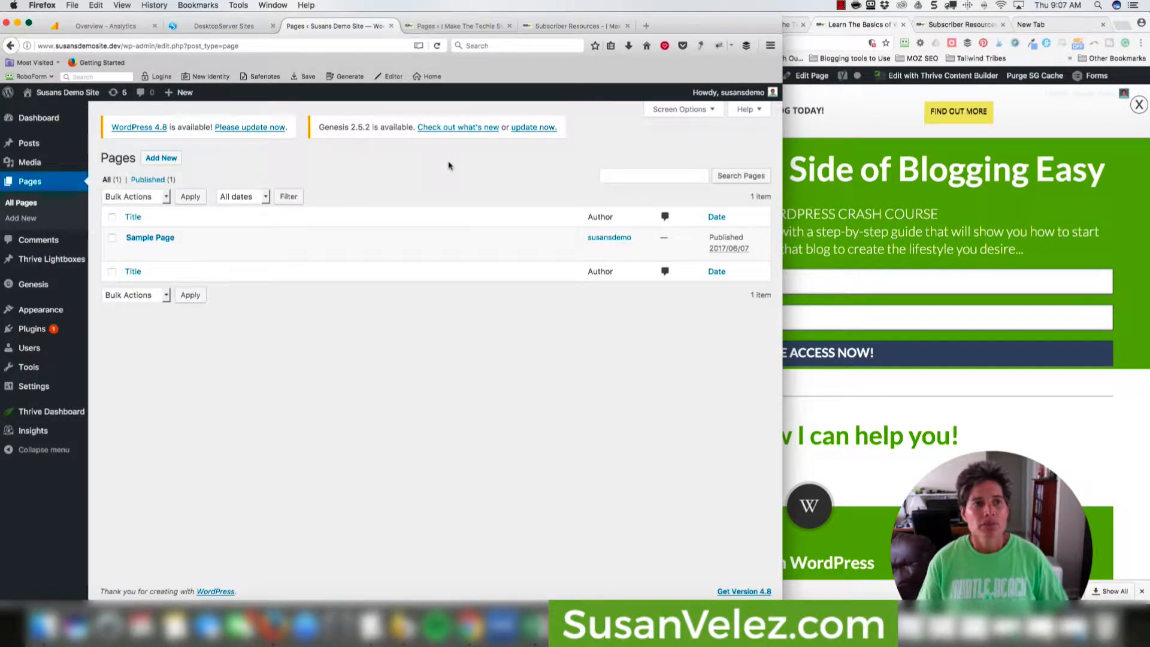
Create a new page titled 'Resources' and publish it.
{"action": "left_click", "coordinate": [165, 159]}
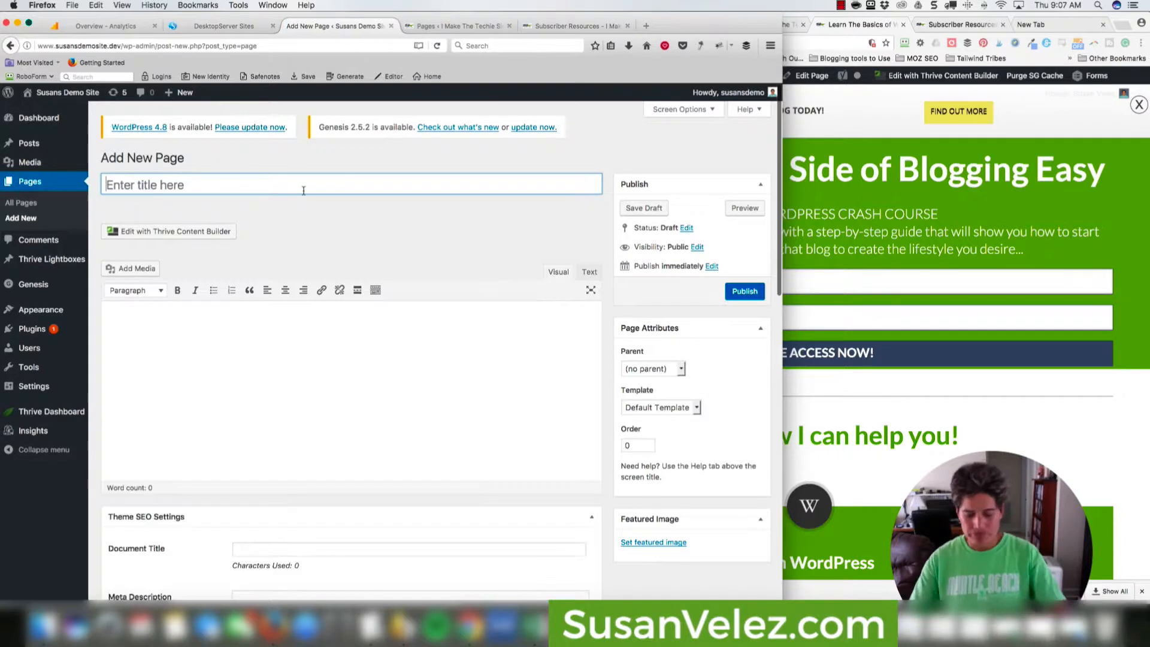
{"action": "type", "text": "Resources"}
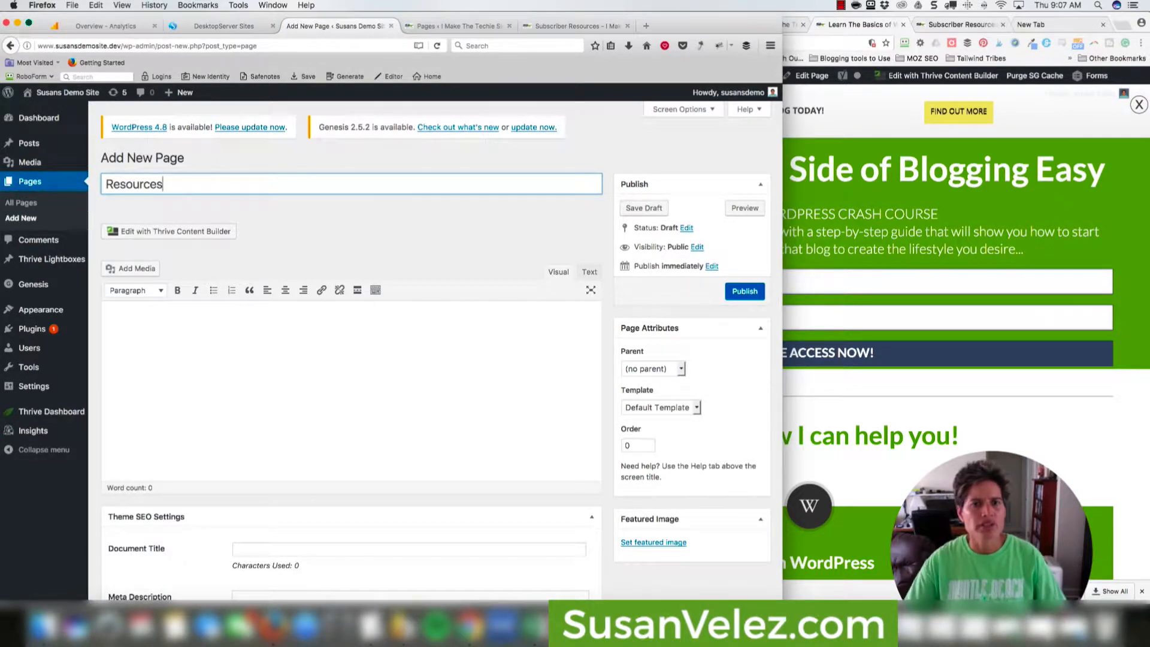
{"action": "left_click", "coordinate": [743, 291]}
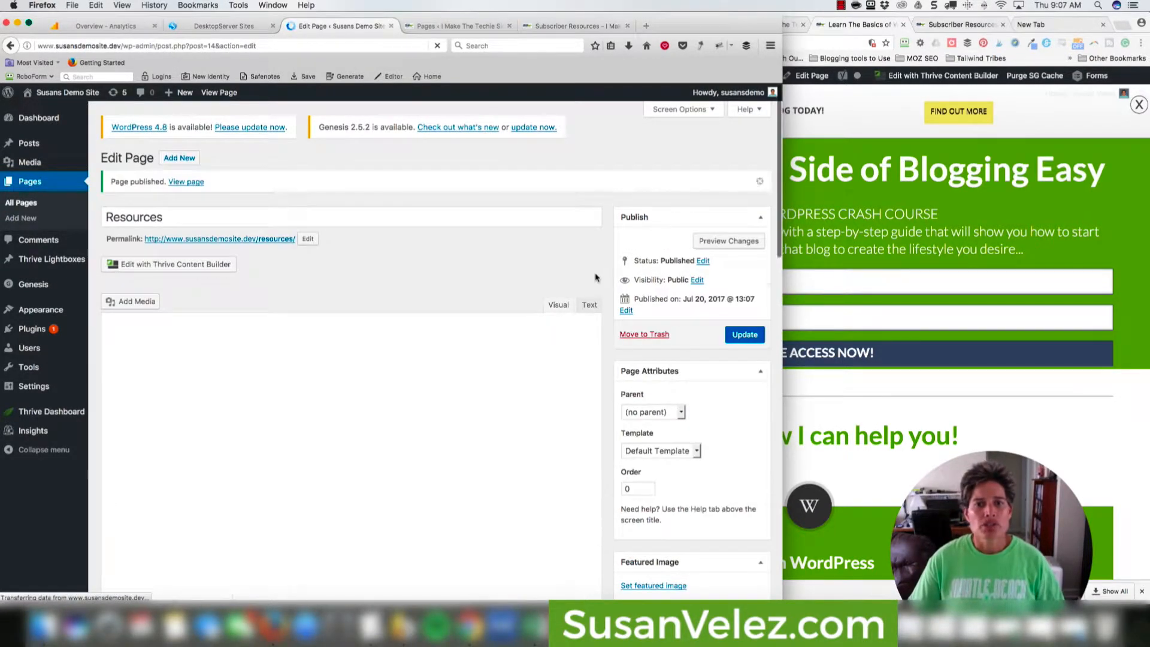
{"action": "scroll", "coordinate": [560, 274], "scroll_direction": "down", "scroll_amount": 5}
{"action": "scroll", "coordinate": [551, 275], "scroll_direction": "up", "scroll_amount": 5}
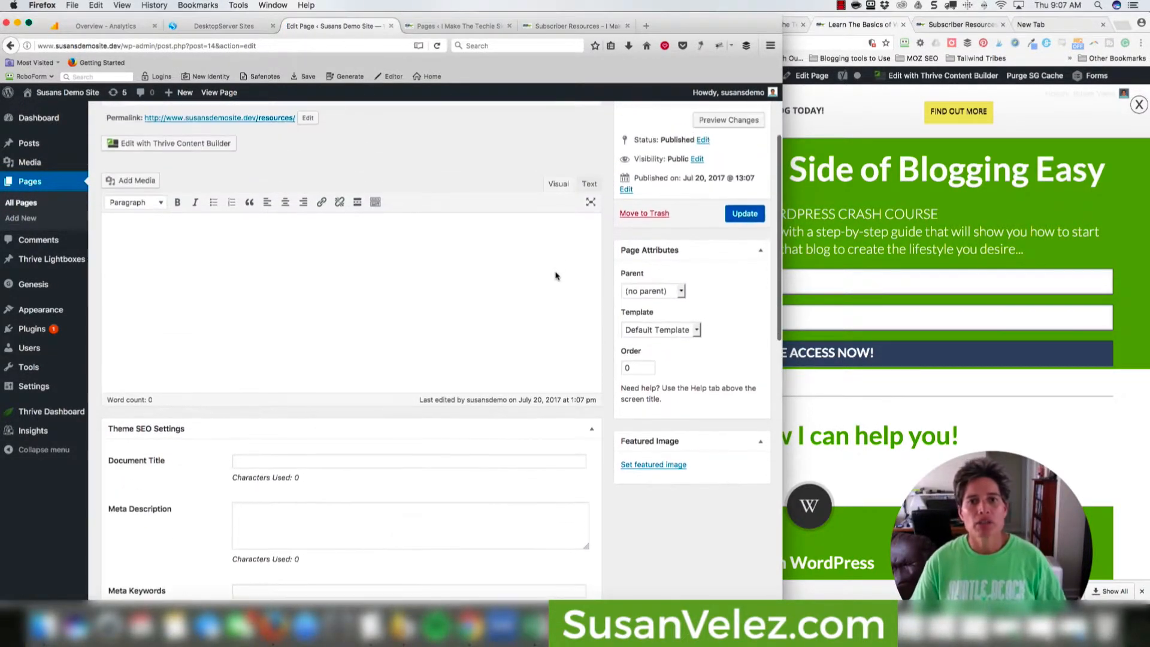
{"action": "scroll", "coordinate": [546, 276], "scroll_direction": "up", "scroll_amount": 1}
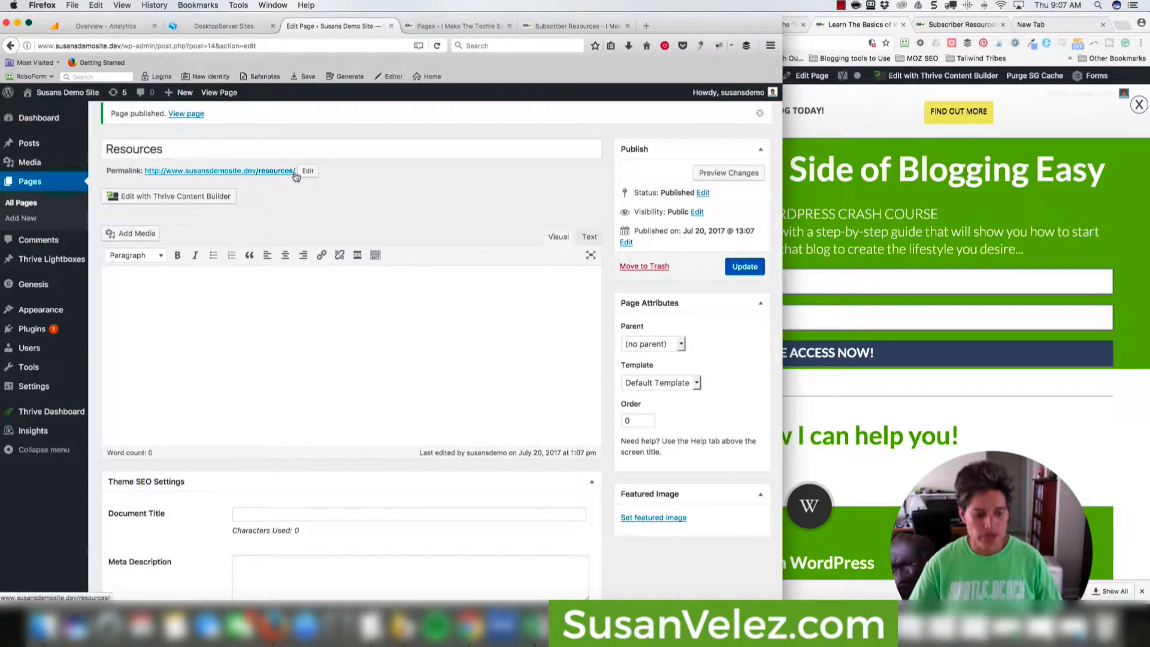
View the published page at its /resources/ permalink, then return to the Edit Page tab.
{"action": "left_click", "coordinate": [271, 174], "text": "super"}
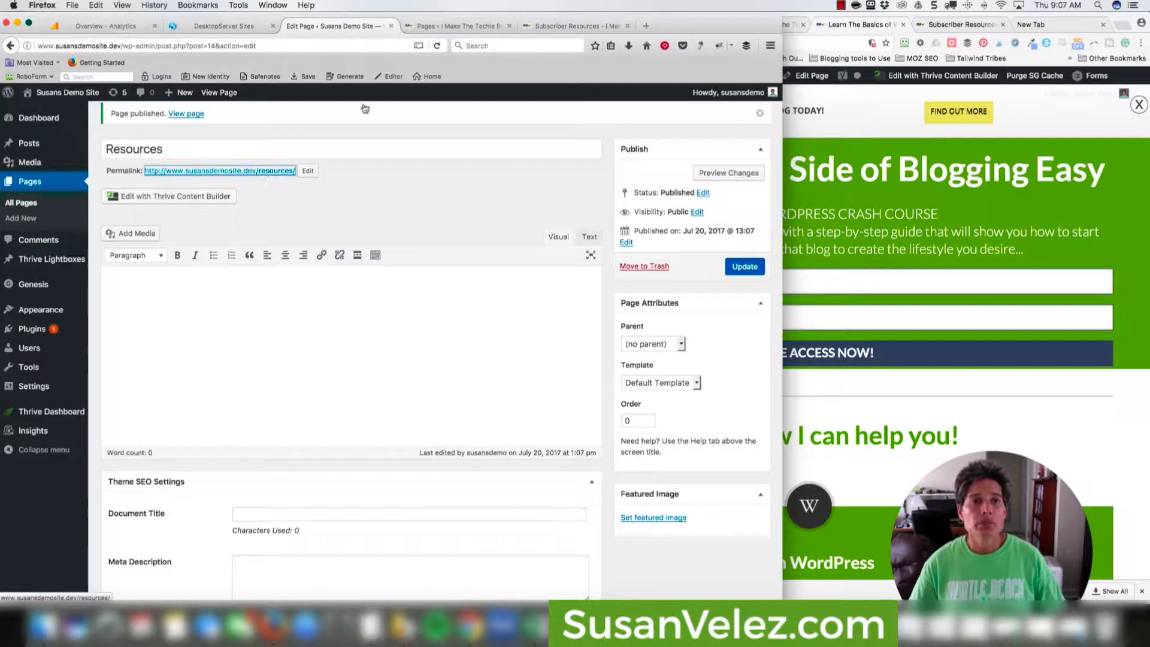
{"action": "left_click", "coordinate": [454, 28]}
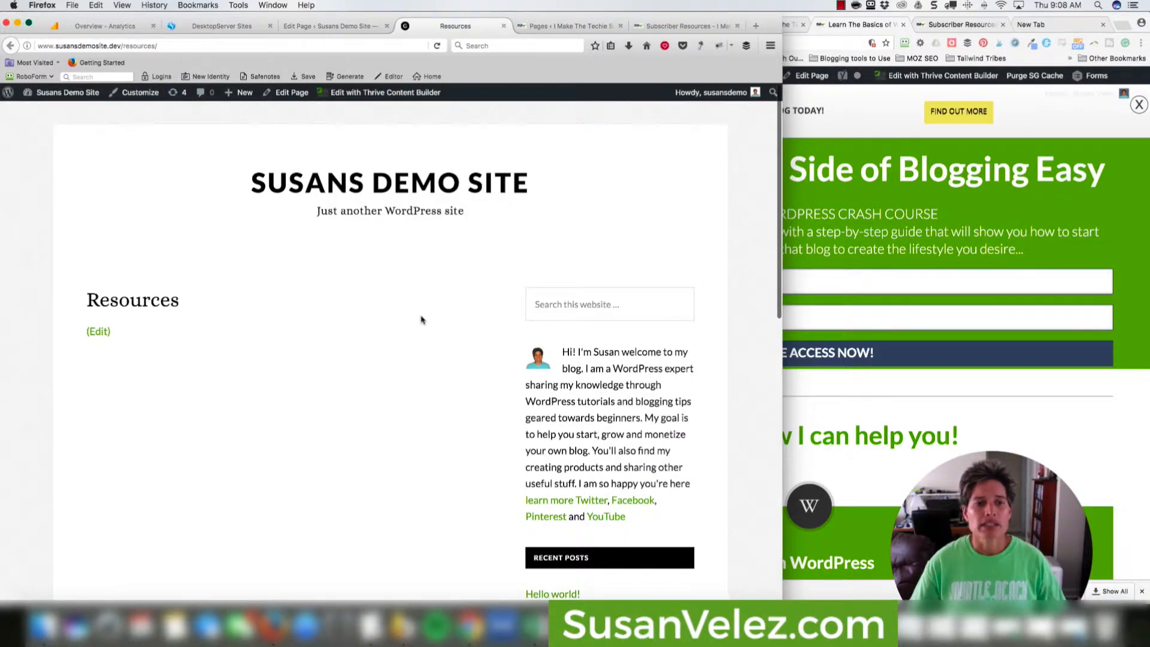
{"action": "scroll", "coordinate": [424, 321], "scroll_direction": "down", "scroll_amount": 3}
{"action": "scroll", "coordinate": [424, 321], "scroll_direction": "up", "scroll_amount": 3}
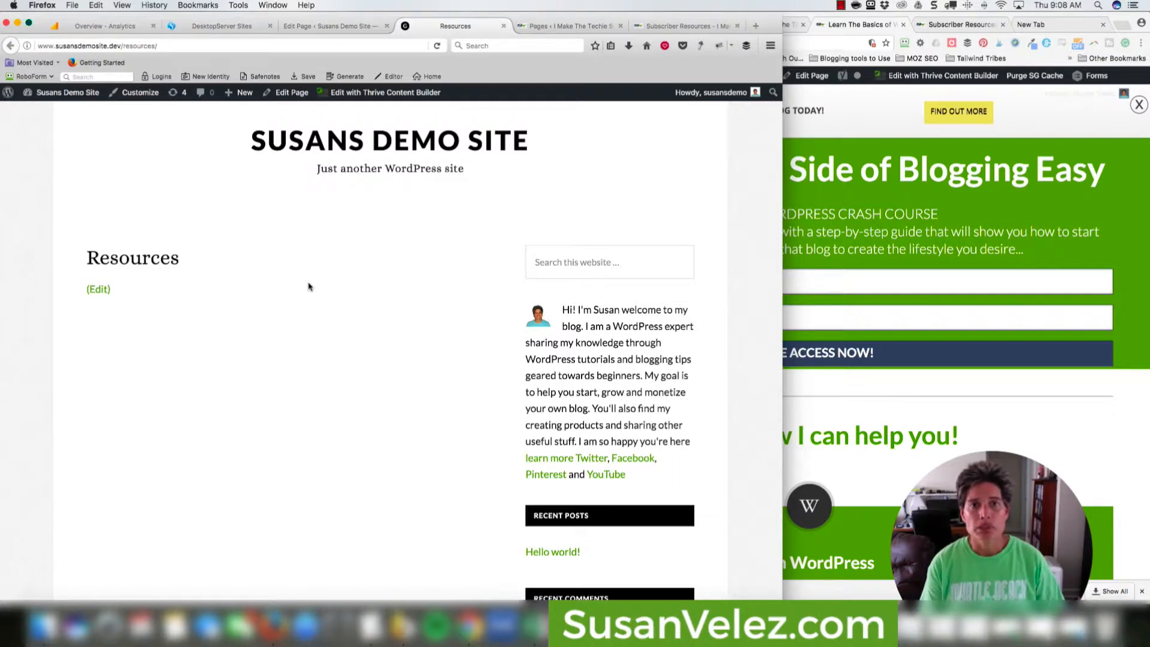
{"action": "left_click", "coordinate": [329, 26]}
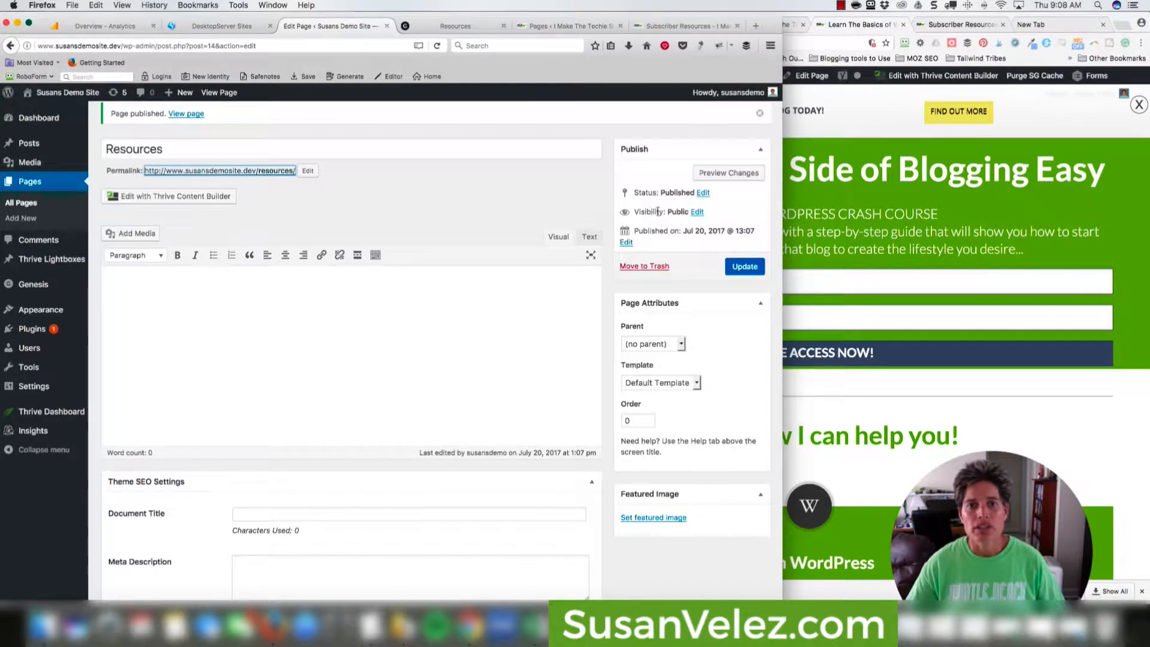
Make the Resources page Password Protected with a page password and update it.
{"action": "left_click", "coordinate": [698, 213]}
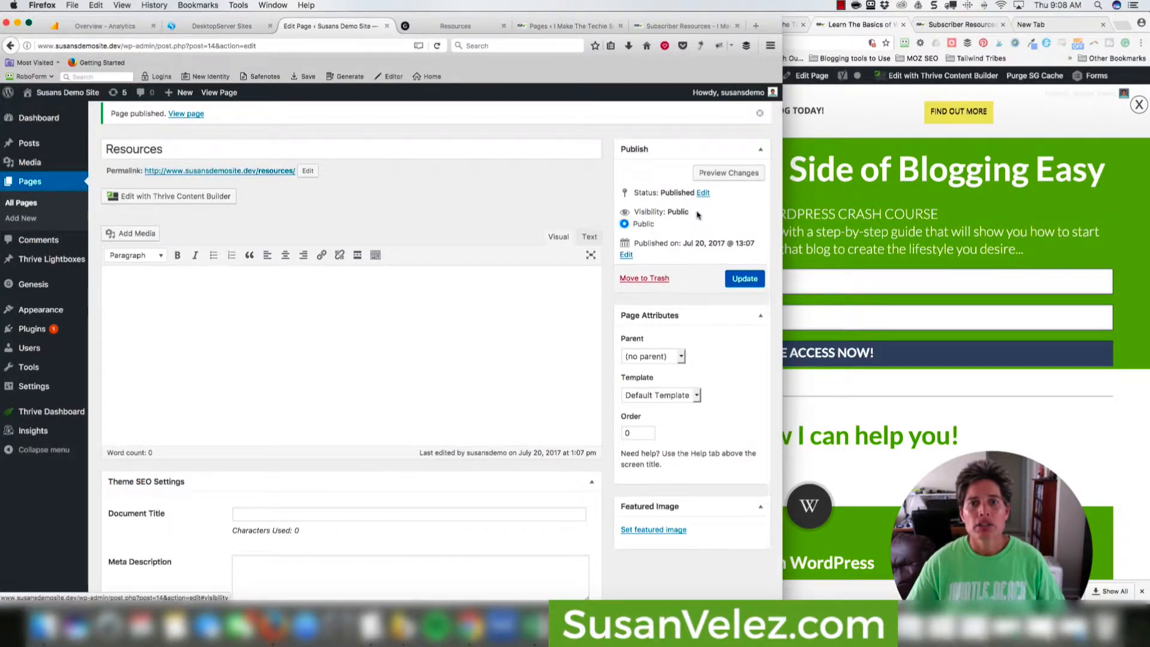
{"action": "left_click", "coordinate": [624, 237]}
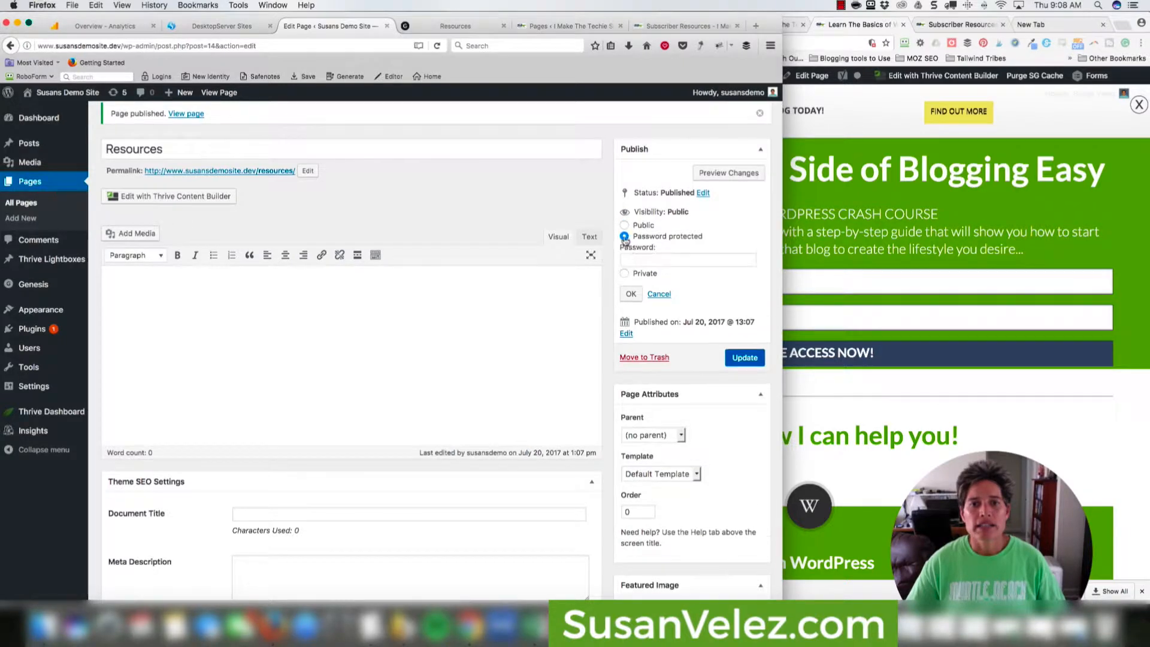
{"action": "left_click", "coordinate": [637, 258]}
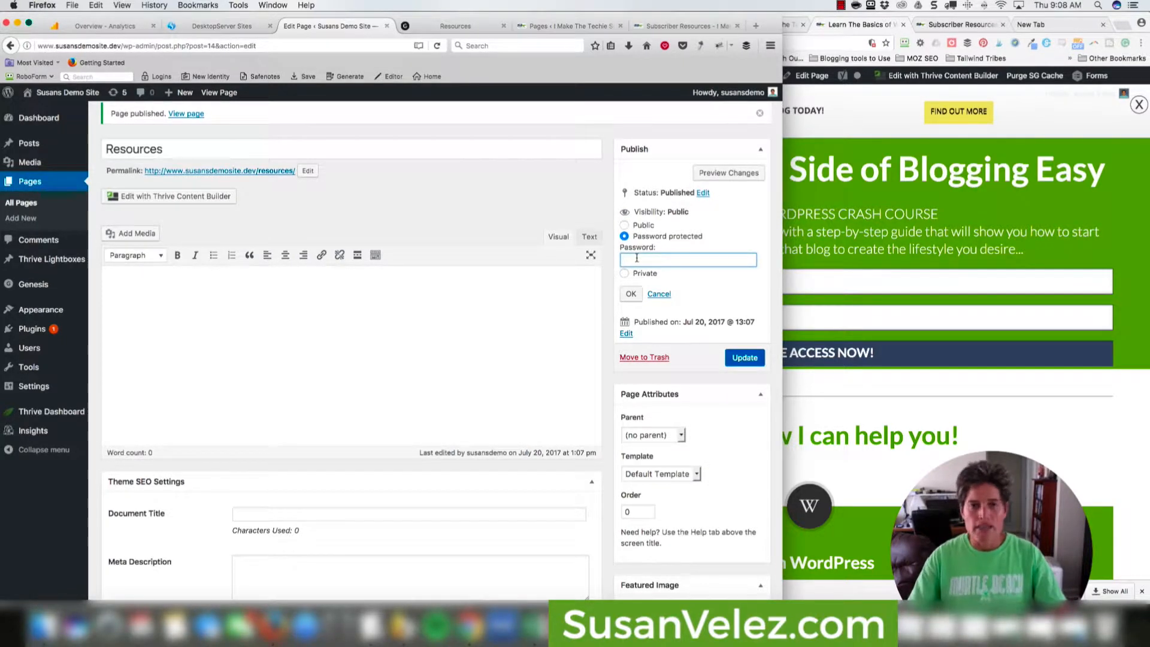
{"action": "type", "text": "pass"}
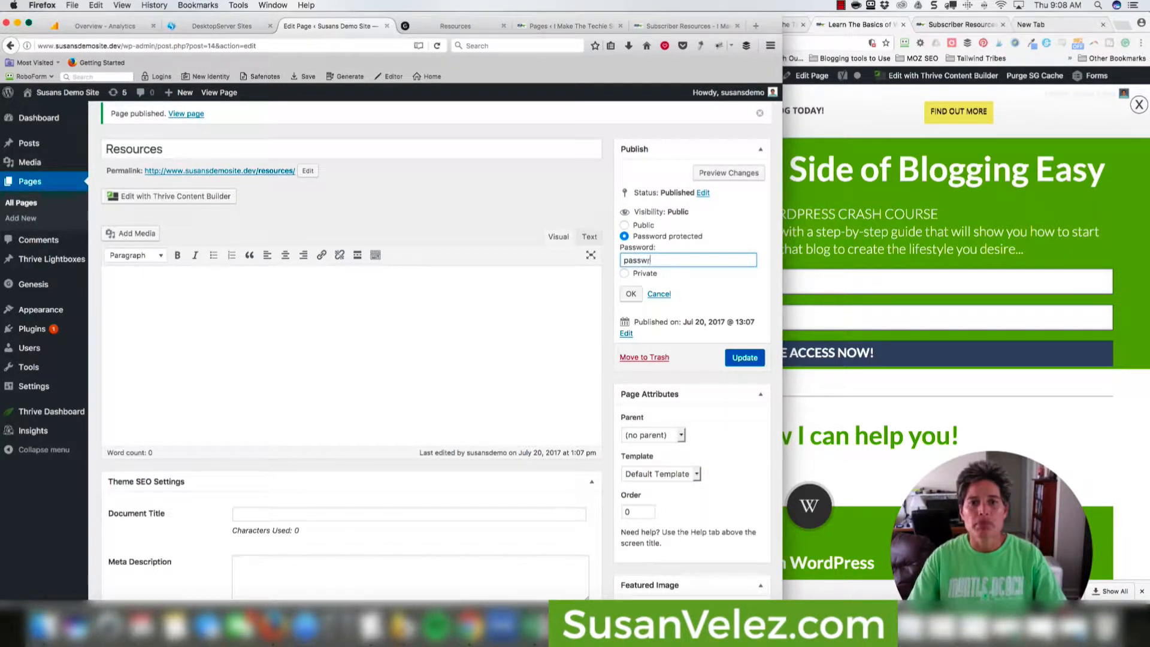
{"action": "type", "text": "word"}
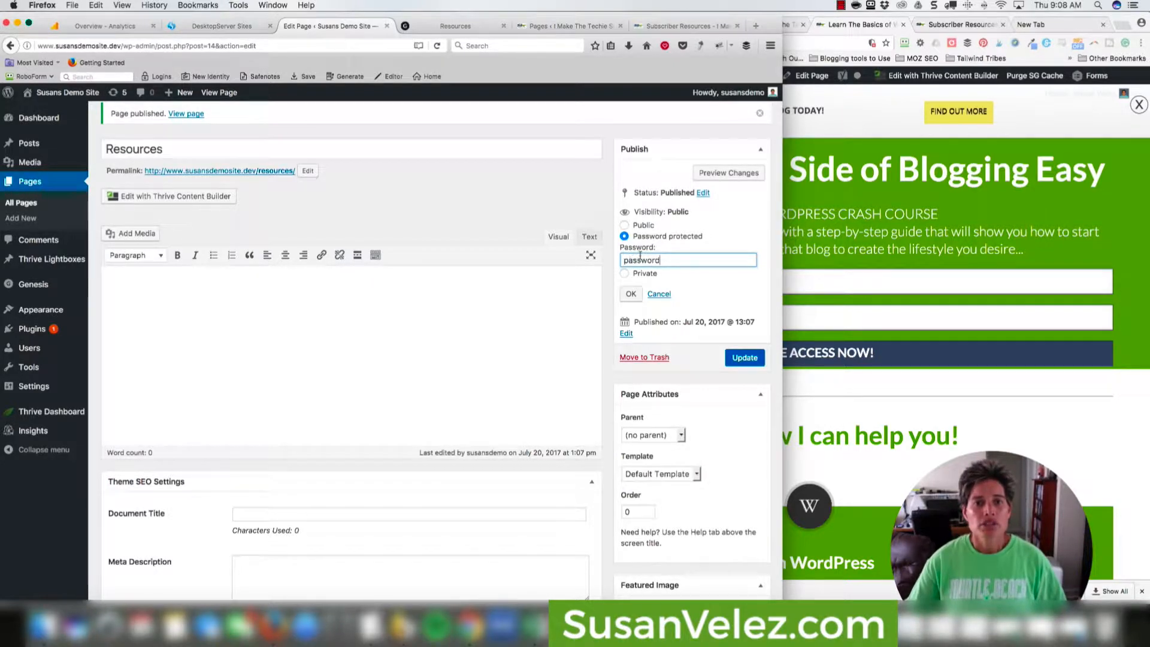
{"action": "left_click", "coordinate": [631, 294]}
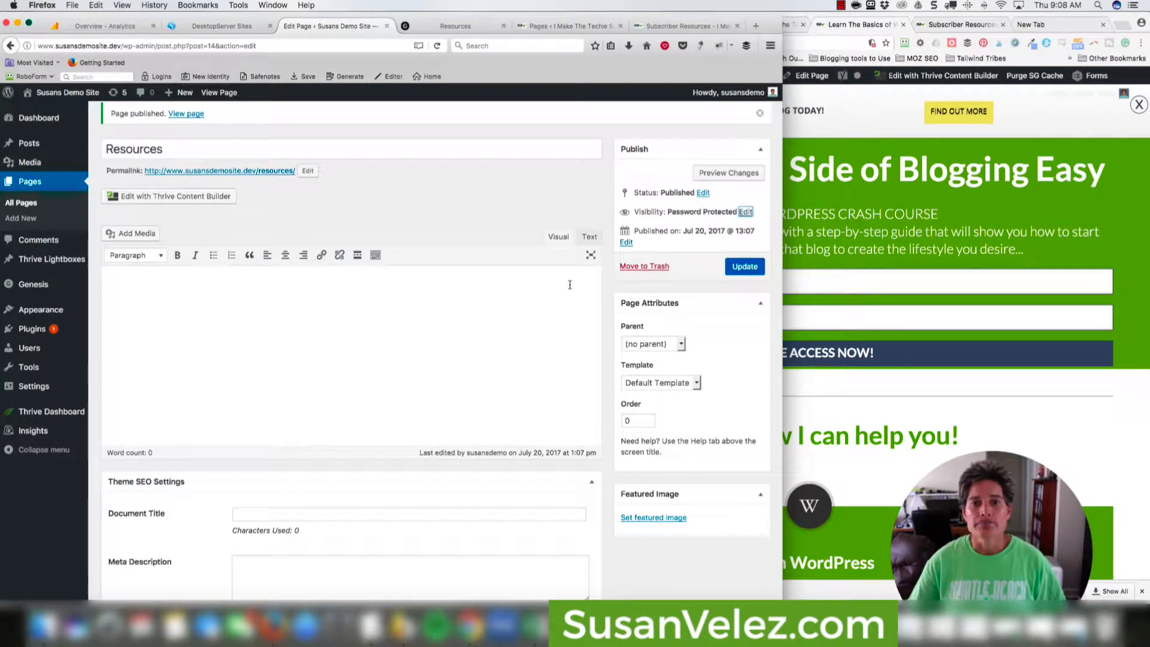
{"action": "left_click", "coordinate": [743, 267]}
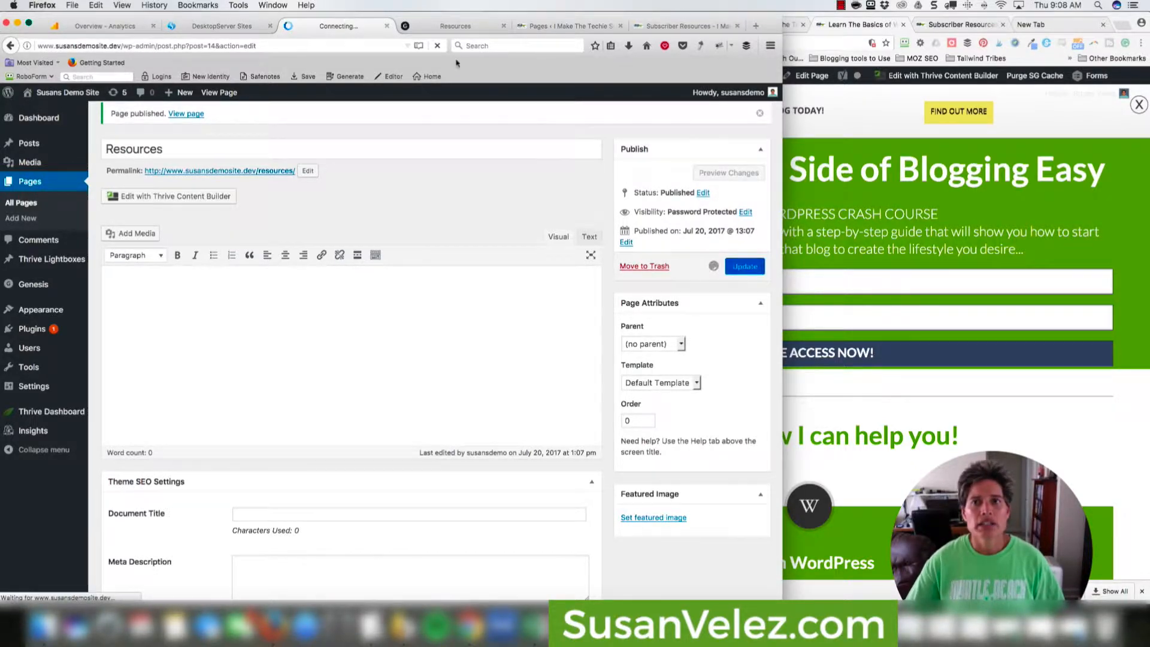
Copy the Resources page address and load it in Chrome to see the password prompt.
{"action": "left_click", "coordinate": [456, 26]}
{"action": "left_click", "coordinate": [366, 46]}
{"action": "key", "text": "super+c"}
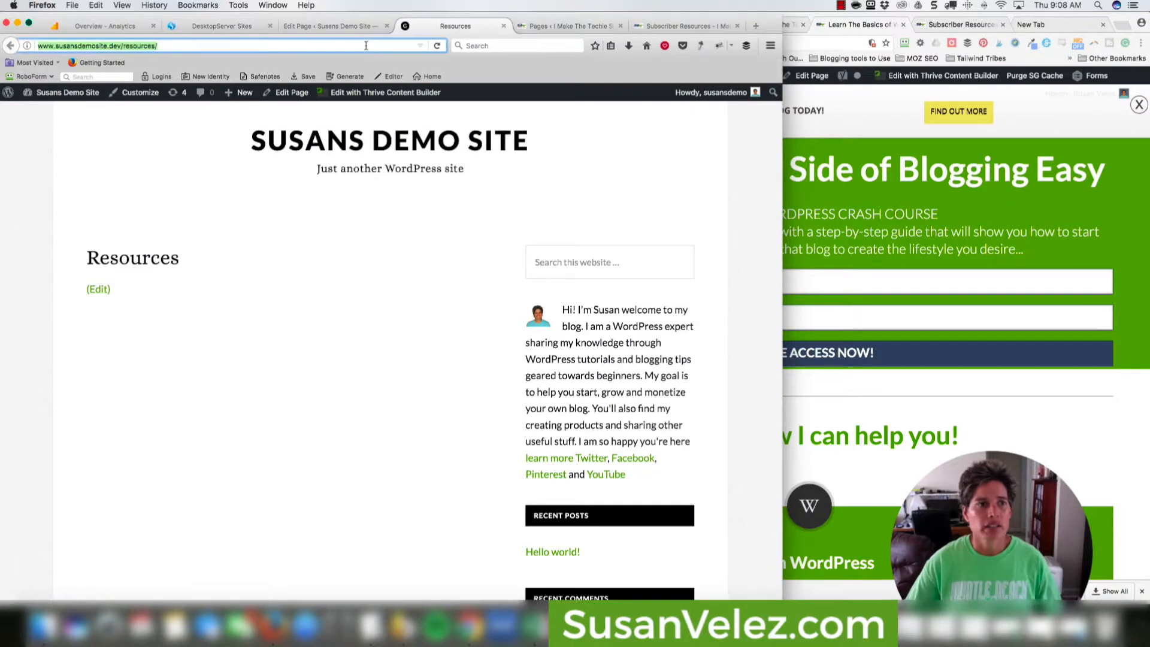
{"action": "left_click", "coordinate": [348, 26]}
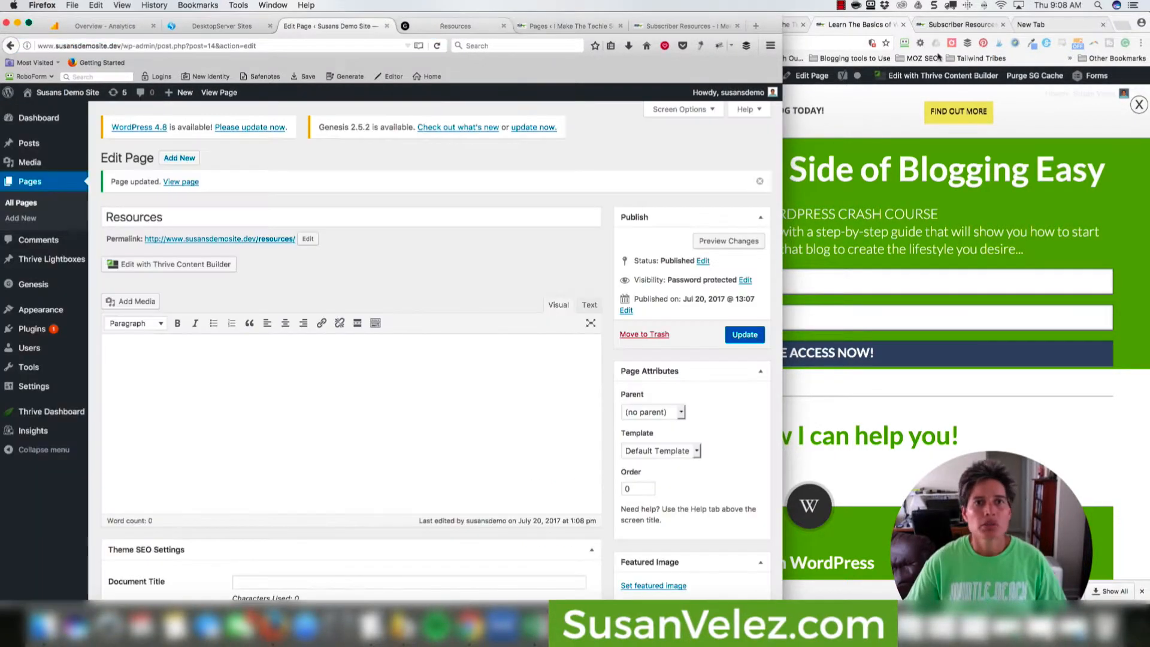
{"action": "left_click", "coordinate": [1028, 27]}
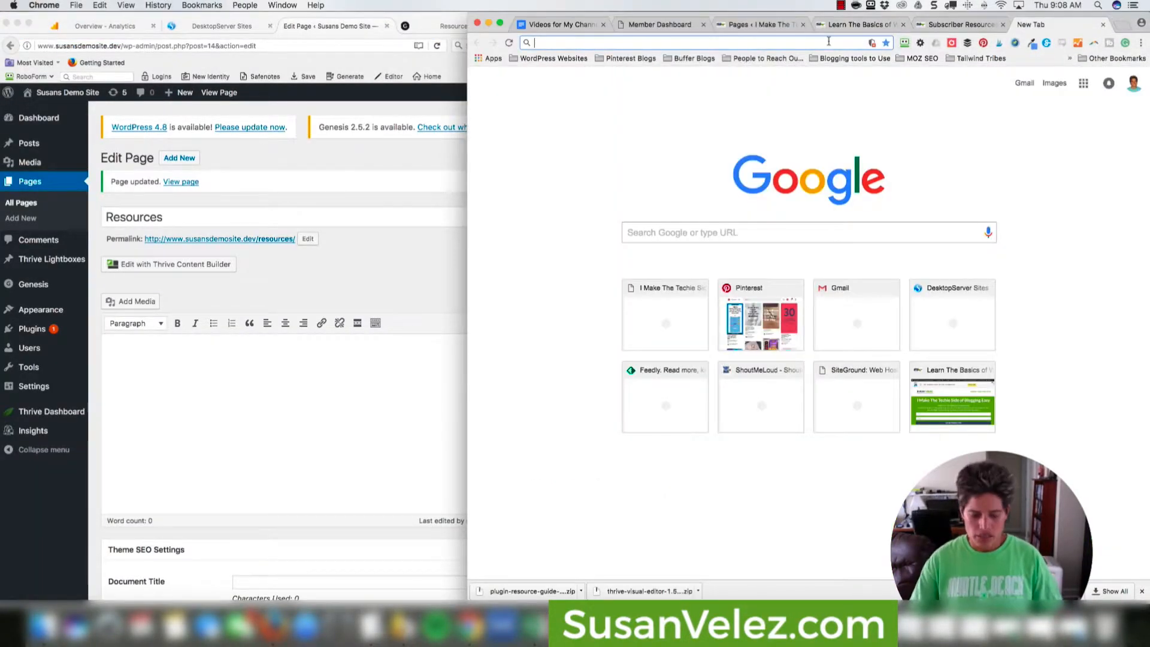
{"action": "key", "text": "super+v"}
{"action": "key", "text": "Return"}
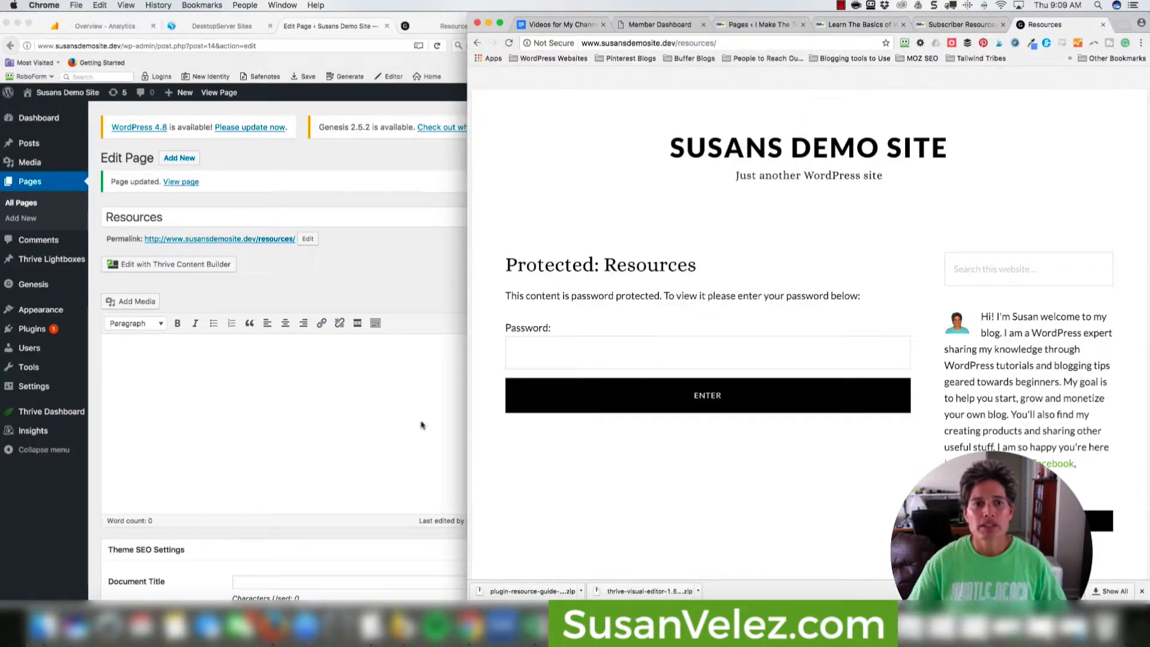
Compare with the live Subscriber Resources page, then return to the WordPress page editor.
{"action": "left_click", "coordinate": [401, 416]}
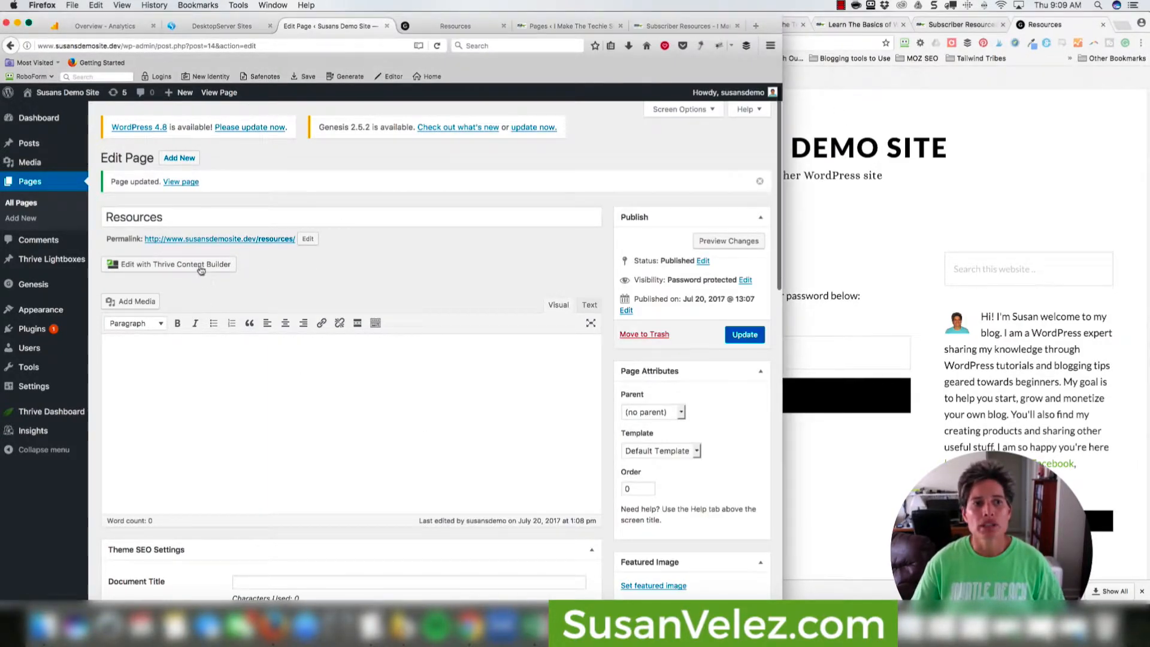
{"action": "left_click", "coordinate": [967, 205]}
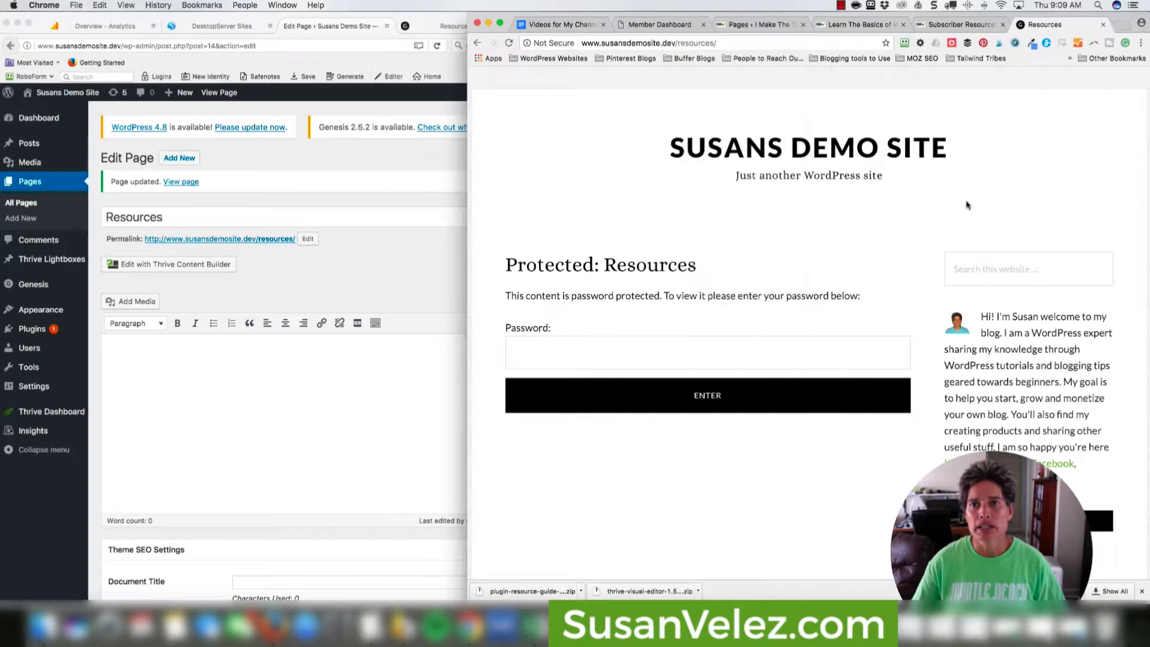
{"action": "left_click", "coordinate": [926, 21]}
{"action": "left_click", "coordinate": [401, 390]}
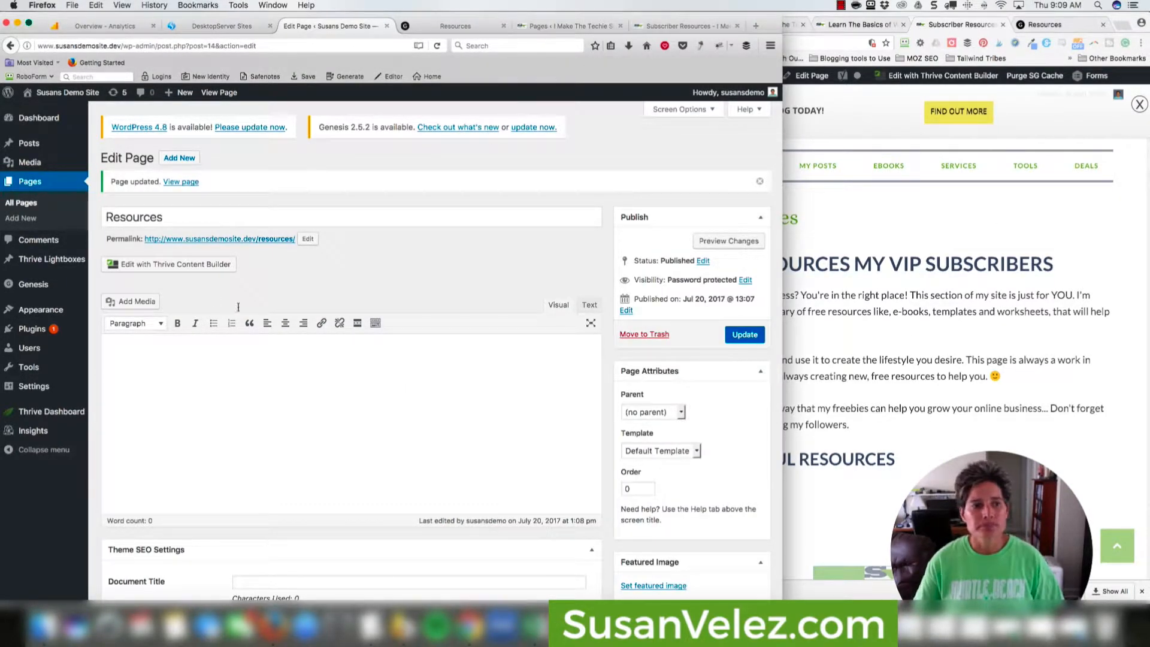
Launch Thrive Content Builder for Resources and enter the account e-mail on the license activation form.
{"action": "left_click", "coordinate": [168, 267]}
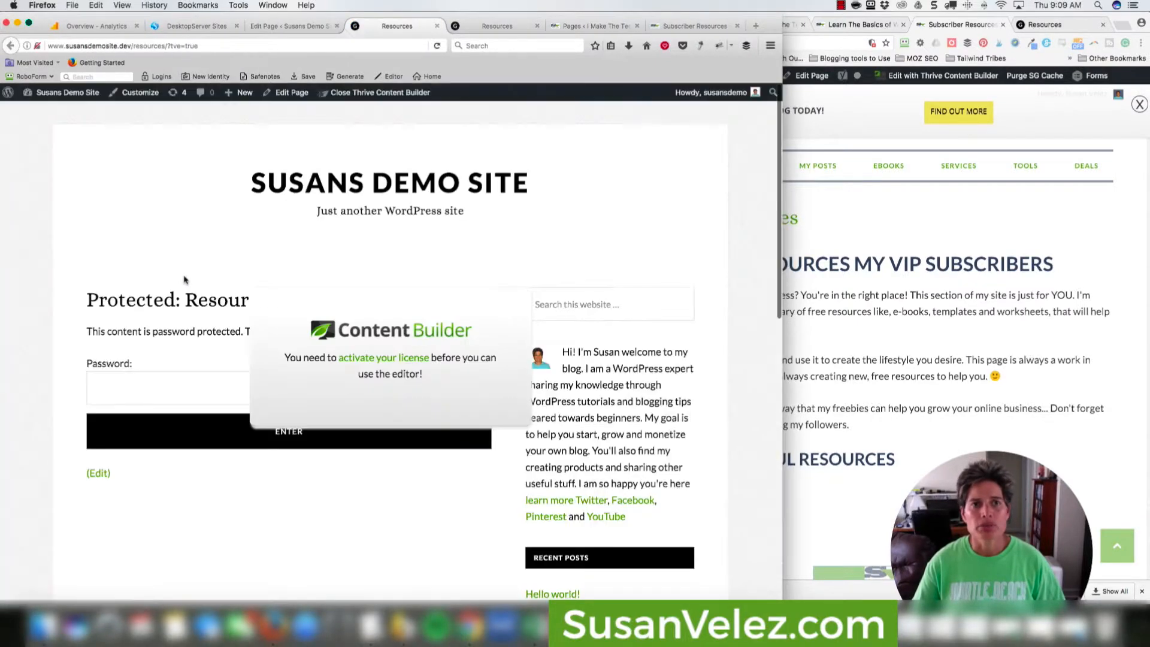
{"action": "left_click", "coordinate": [380, 358]}
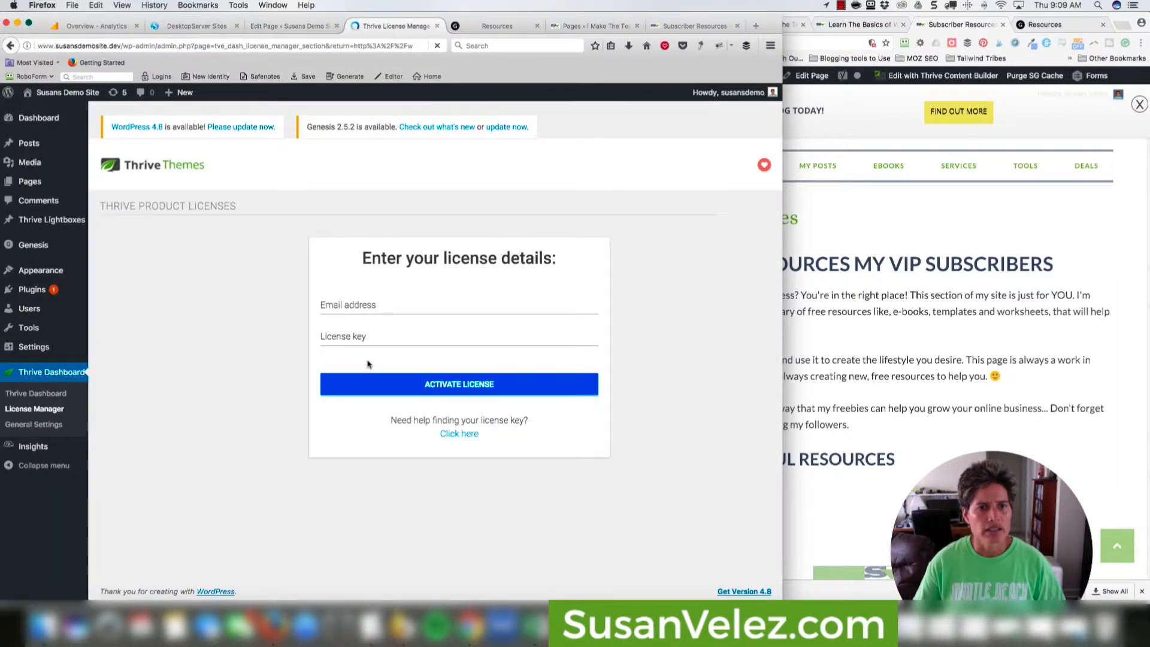
{"action": "left_click", "coordinate": [350, 304]}
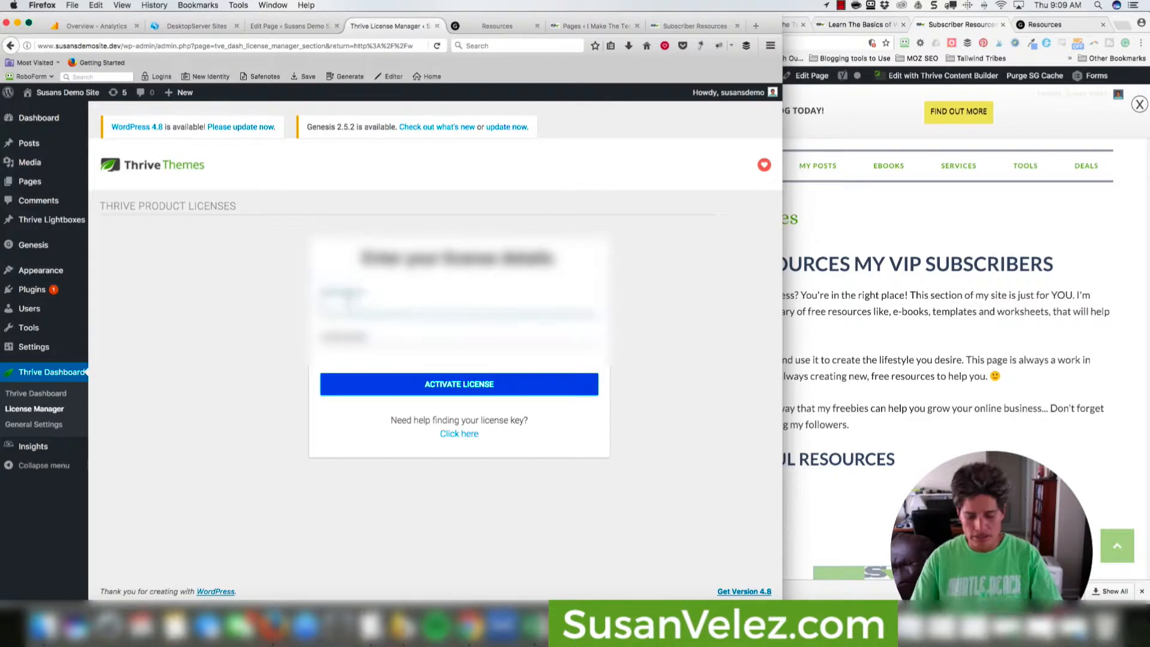
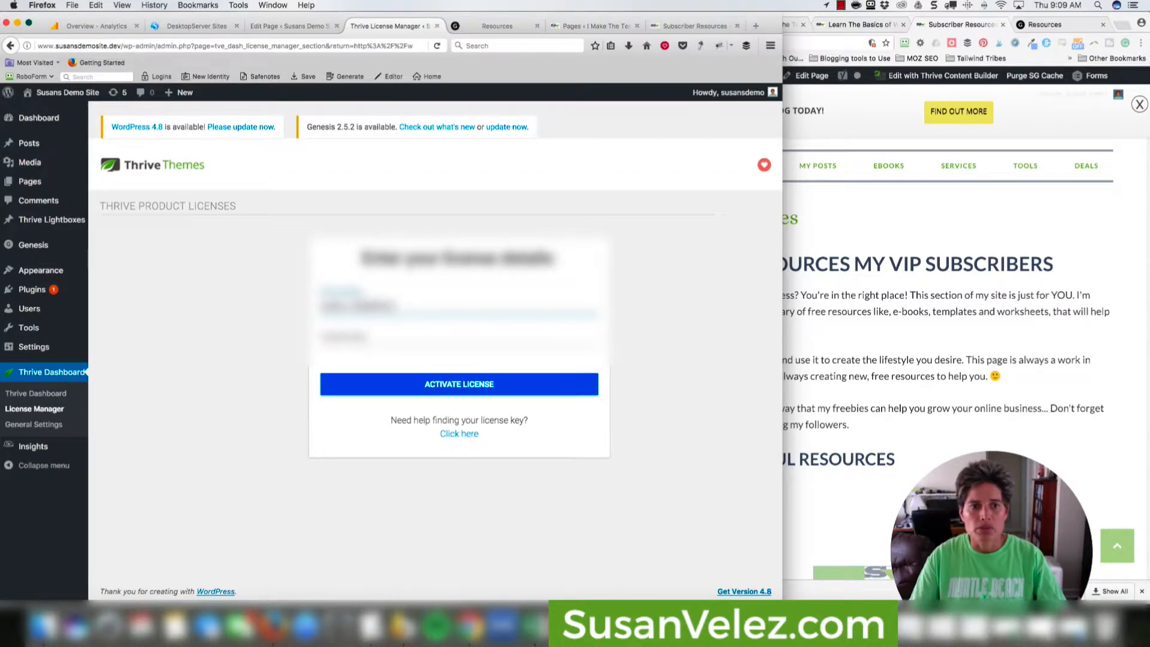
{"action": "key", "text": "Tab"}
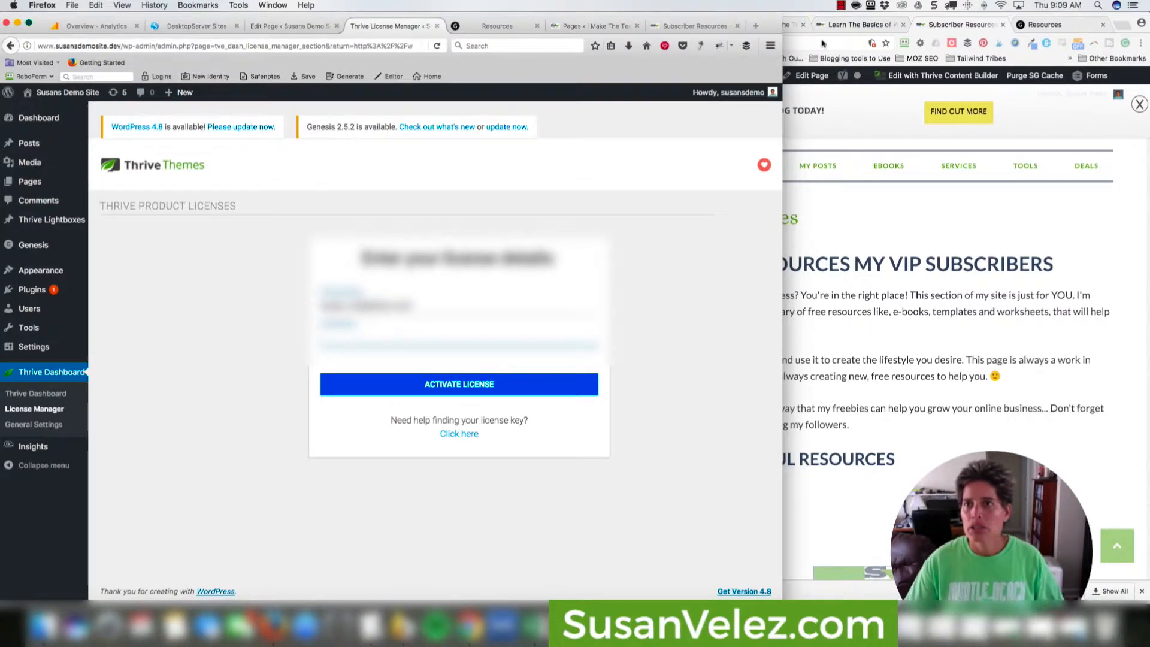
Copy the license key from the Thrive account page, paste it in, and activate the license.
{"action": "left_click", "coordinate": [835, 26]}
{"action": "left_click", "coordinate": [681, 26]}
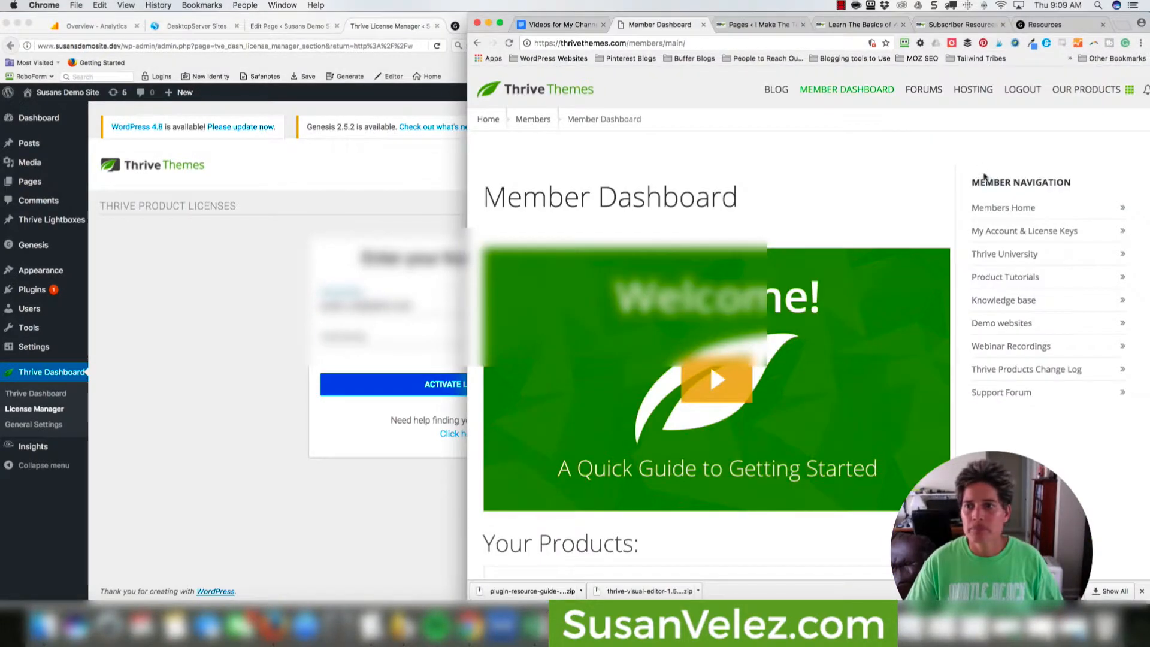
{"action": "left_click", "coordinate": [1021, 232]}
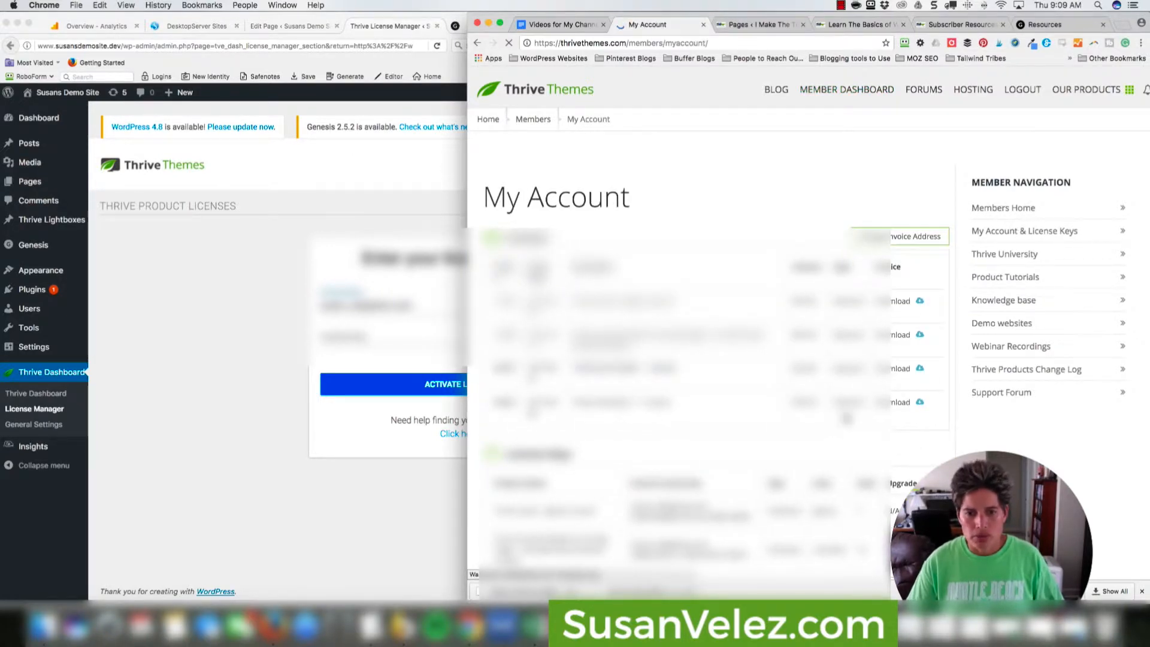
{"action": "scroll", "coordinate": [847, 418], "scroll_direction": "down", "scroll_amount": 3}
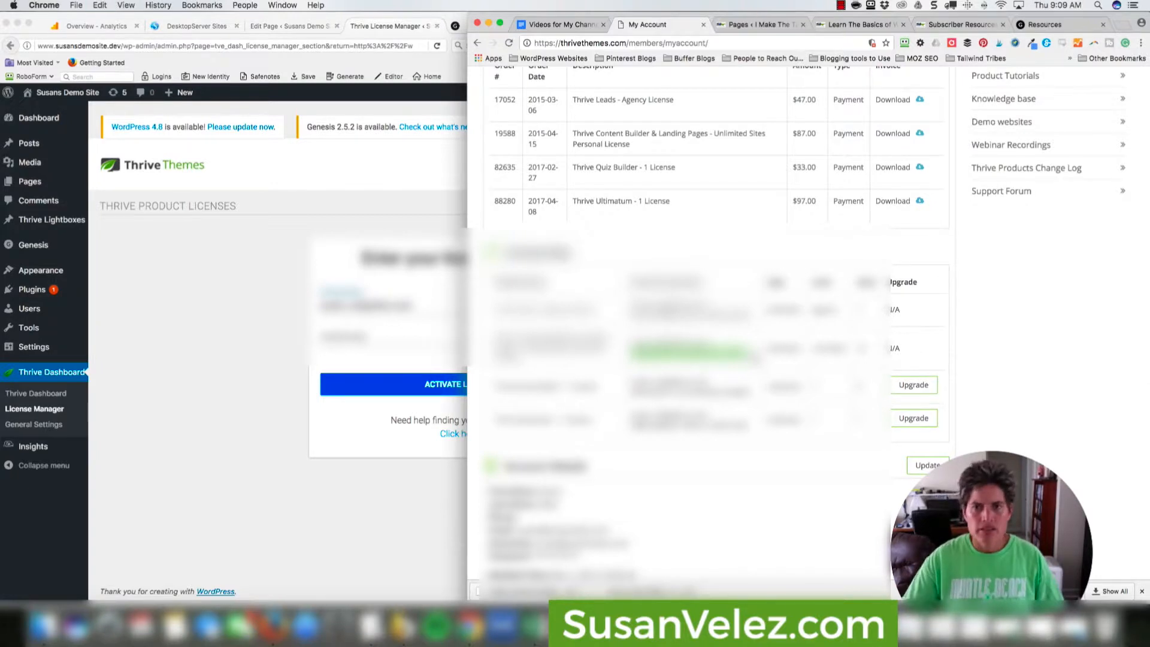
{"action": "left_click", "coordinate": [367, 341]}
{"action": "key", "text": "super+v"}
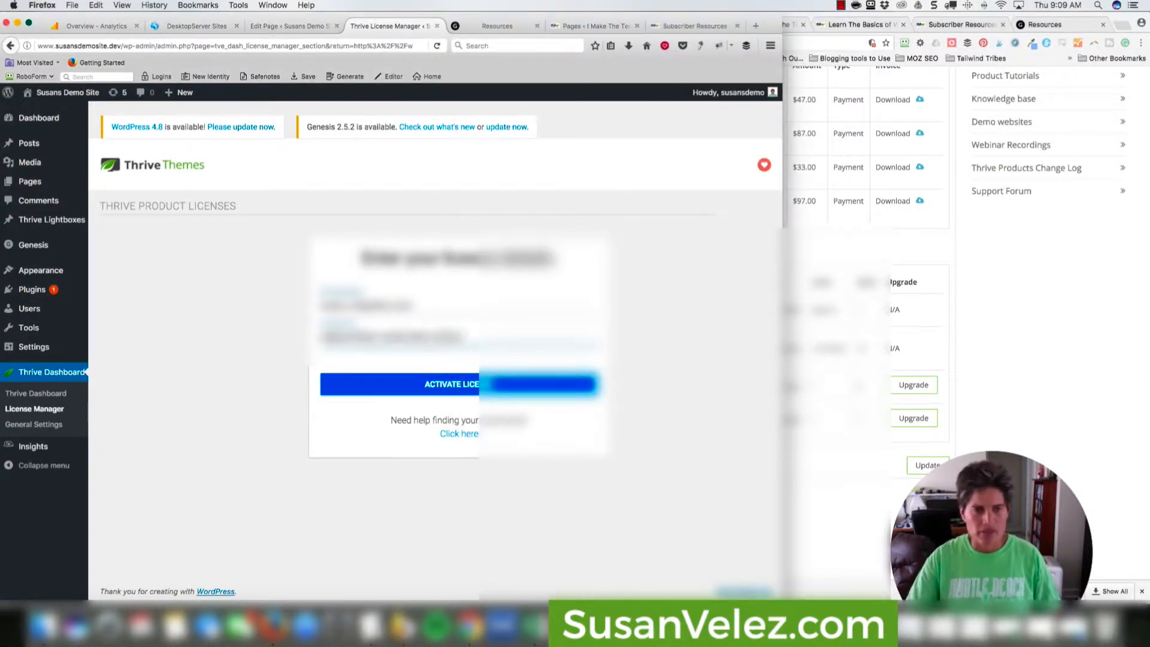
{"action": "left_click", "coordinate": [429, 386]}
{"action": "left_click", "coordinate": [989, 326]}
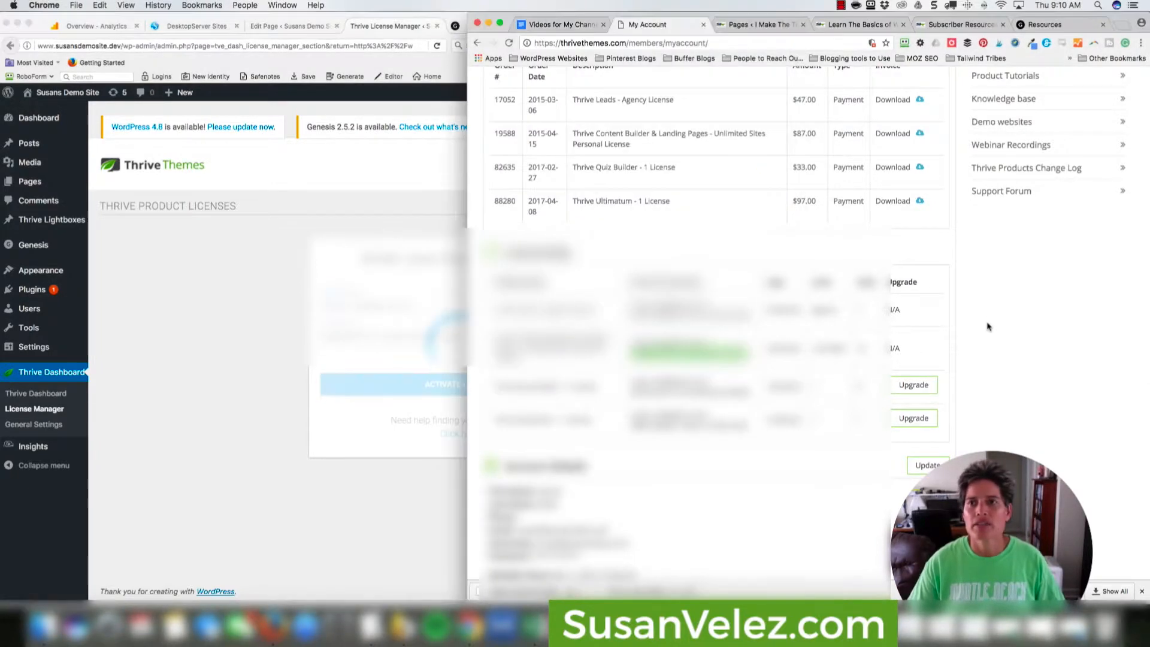
{"action": "scroll", "coordinate": [1013, 117], "scroll_direction": "up", "scroll_amount": 5}
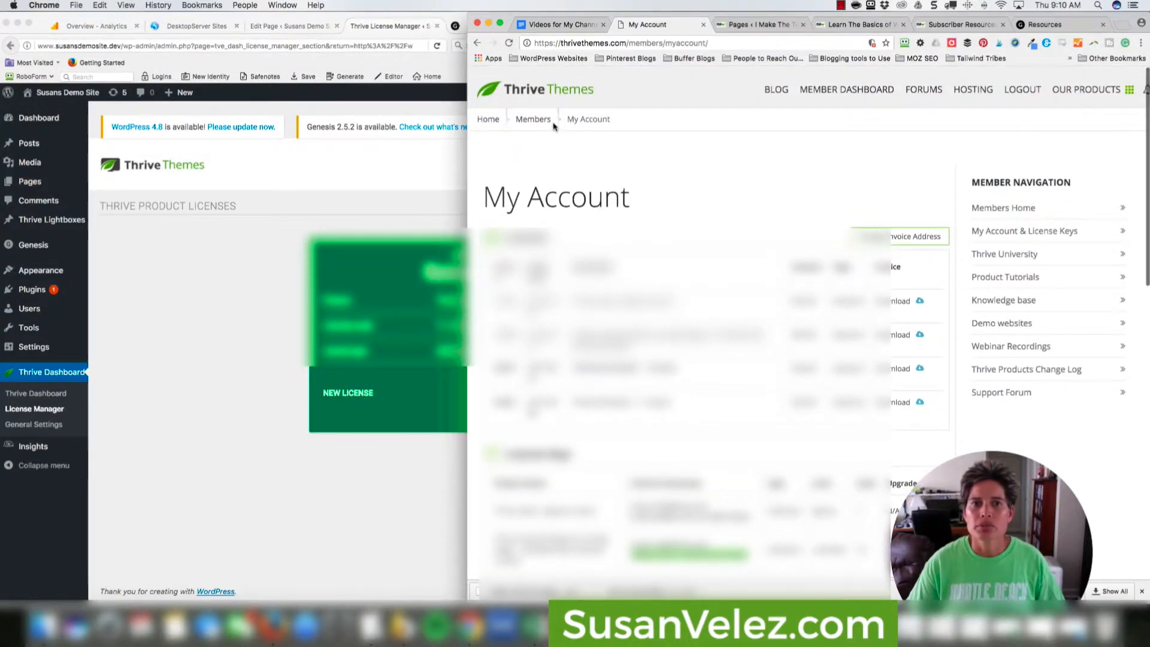
{"action": "left_click", "coordinate": [532, 119]}
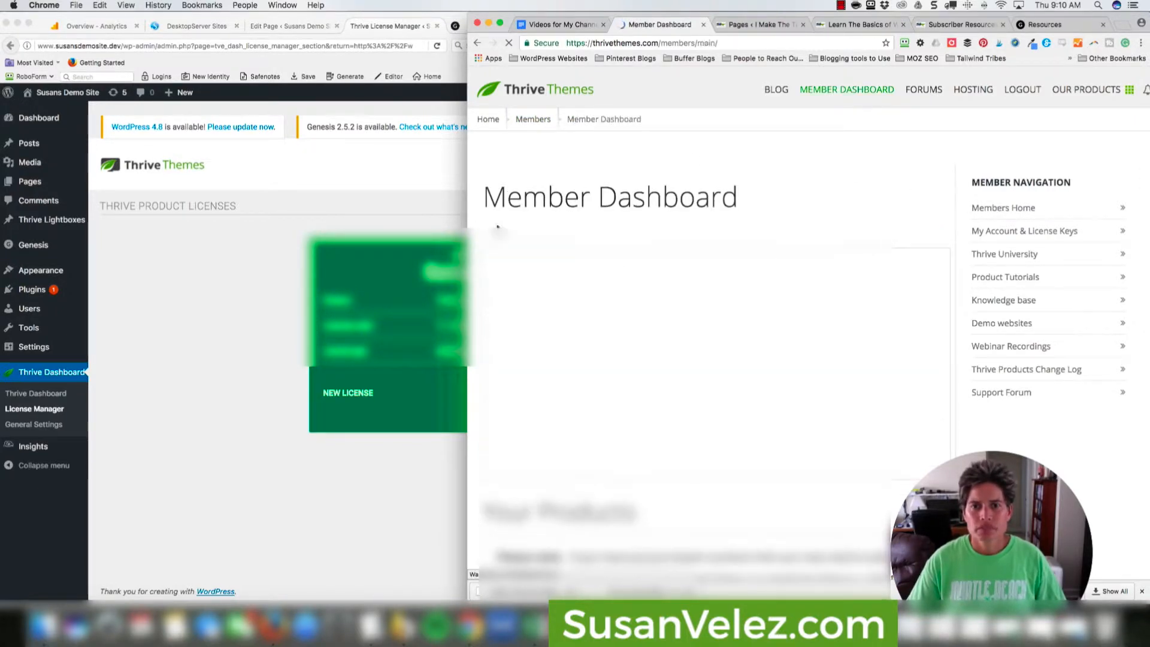
{"action": "left_click", "coordinate": [426, 231]}
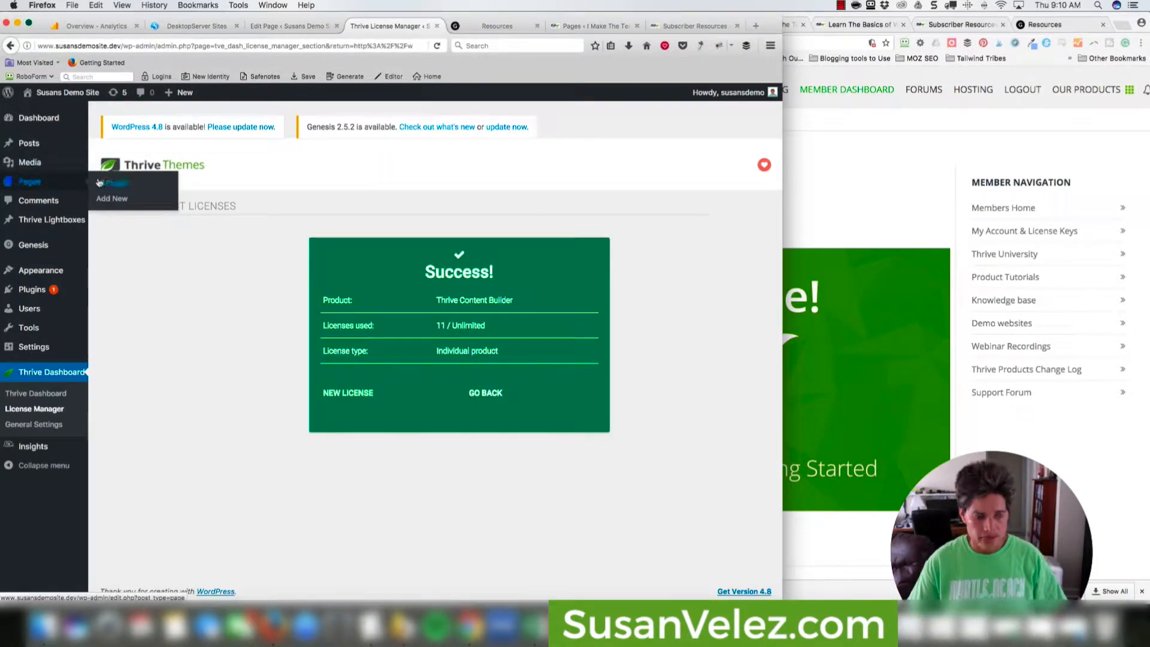
Open Resources from the Pages list in Thrive Content Builder and submit the page password.
{"action": "left_click", "coordinate": [111, 182], "text": "super"}
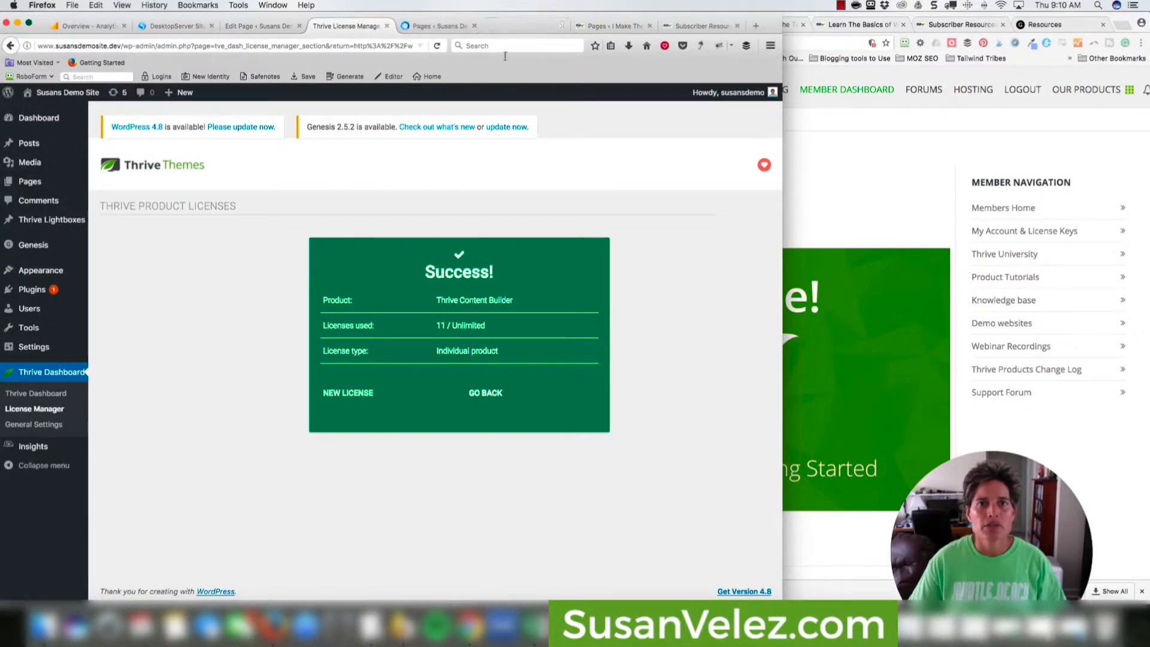
{"action": "left_click", "coordinate": [462, 26]}
{"action": "mouse_move", "coordinate": [257, 258]}
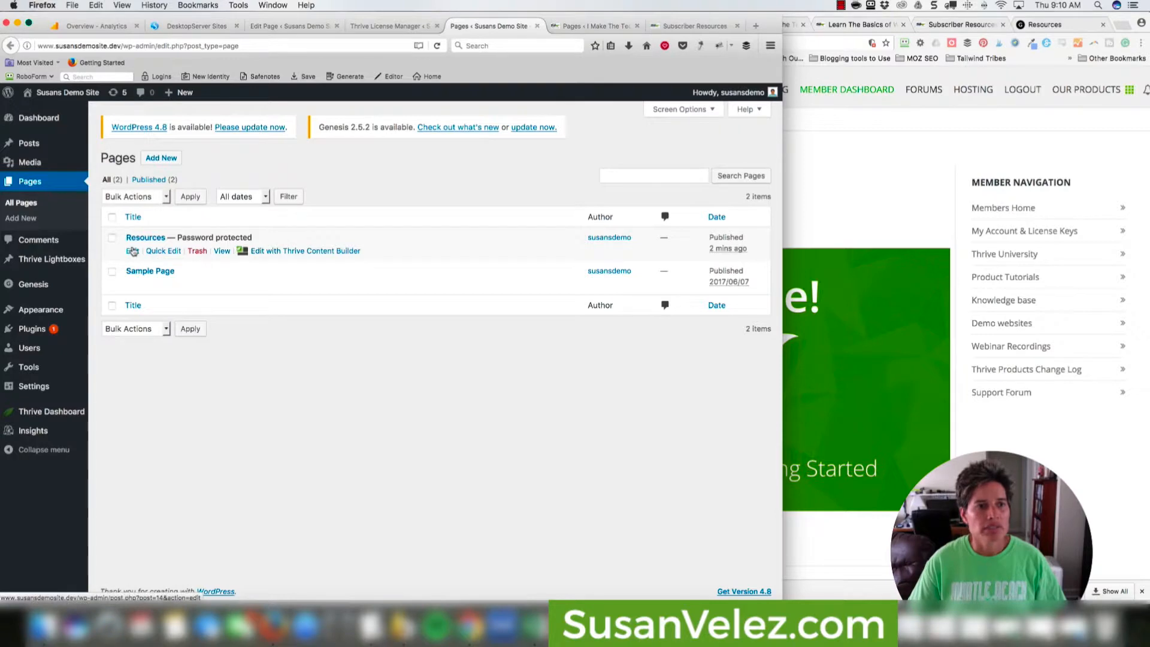
{"action": "left_click", "coordinate": [260, 252]}
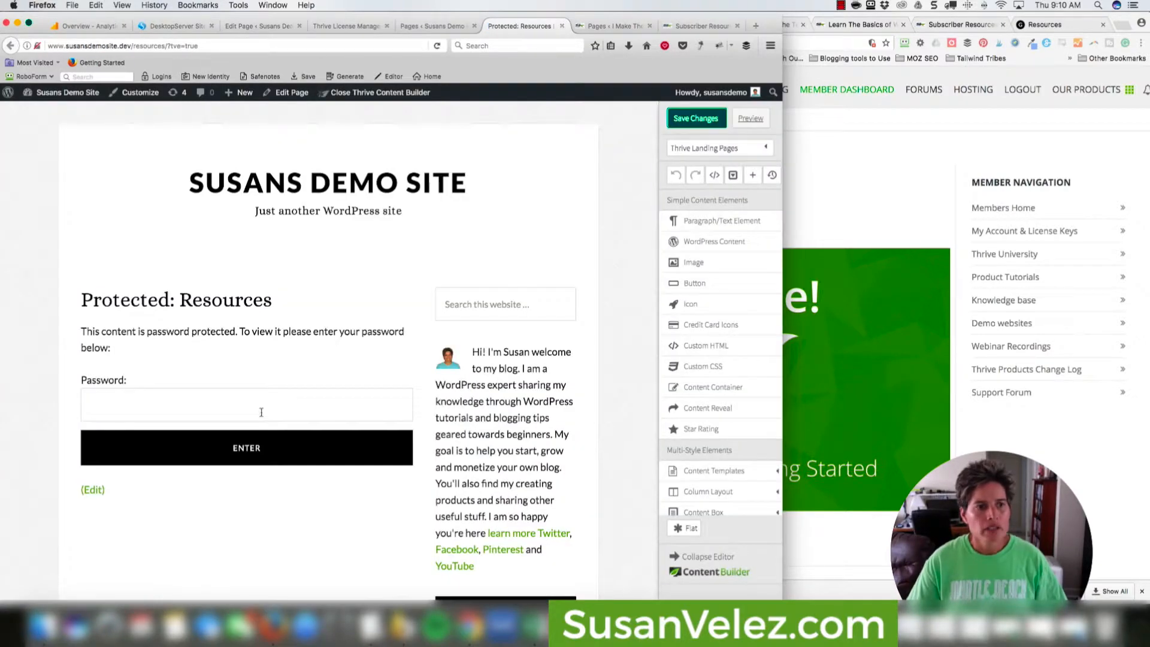
{"action": "left_click", "coordinate": [261, 412]}
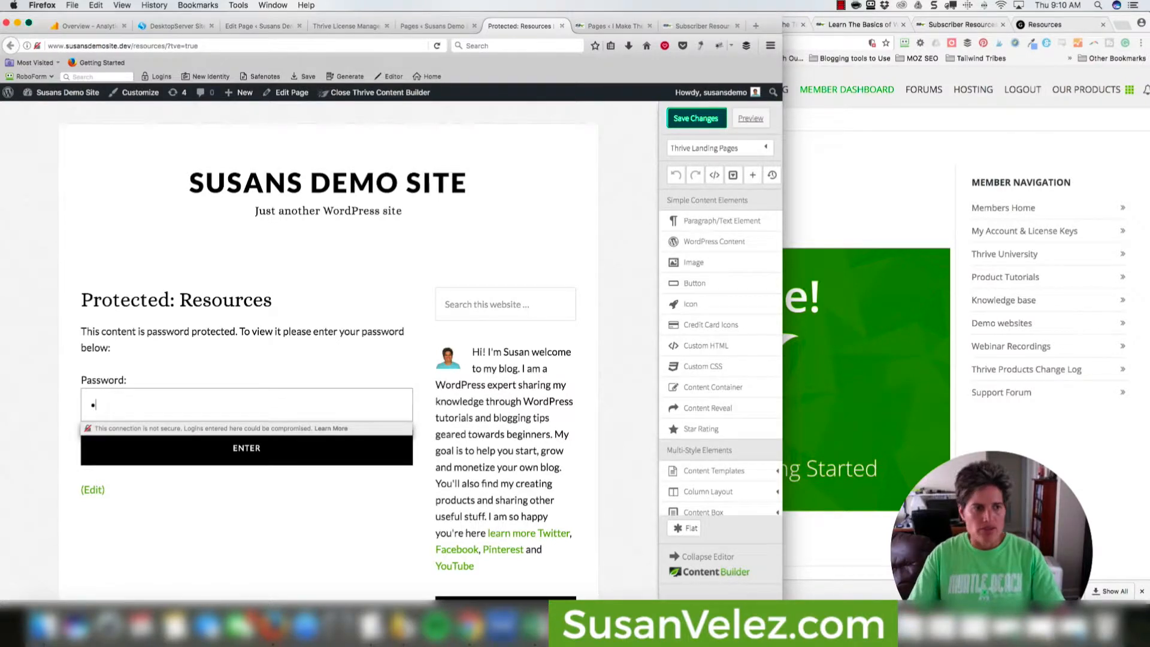
{"action": "left_click", "coordinate": [285, 456]}
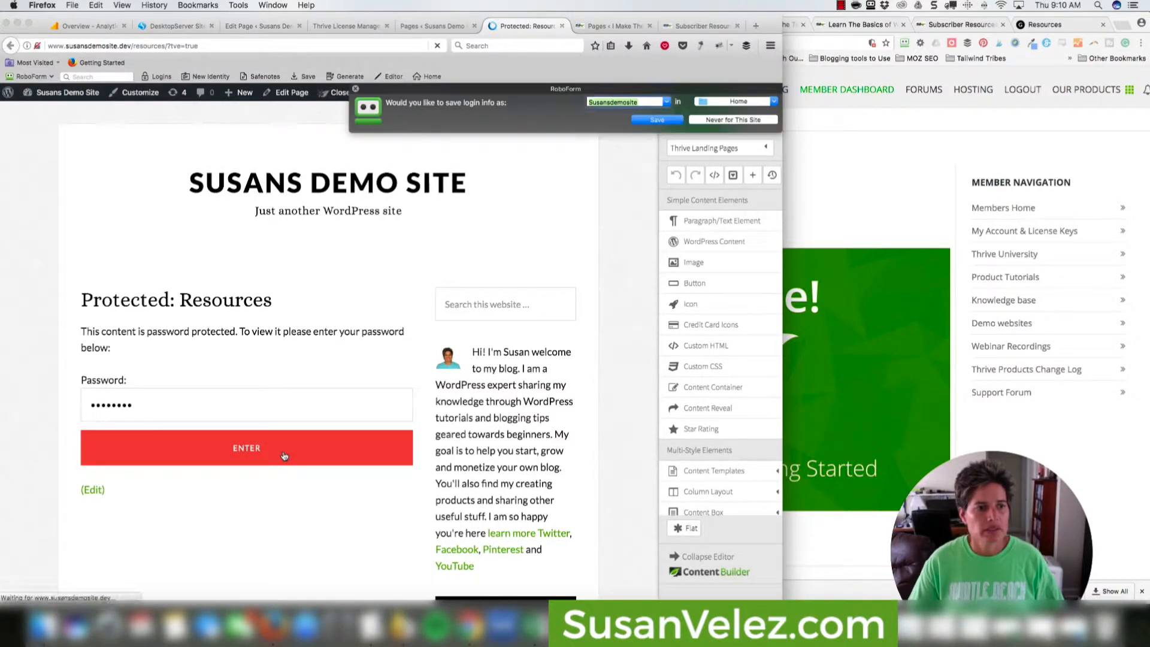
Re-enter the page password, dismiss the save-login prompts, and look over the empty layout.
{"action": "left_click", "coordinate": [355, 89]}
{"action": "left_click", "coordinate": [271, 401]}
{"action": "type", "text": "••"}
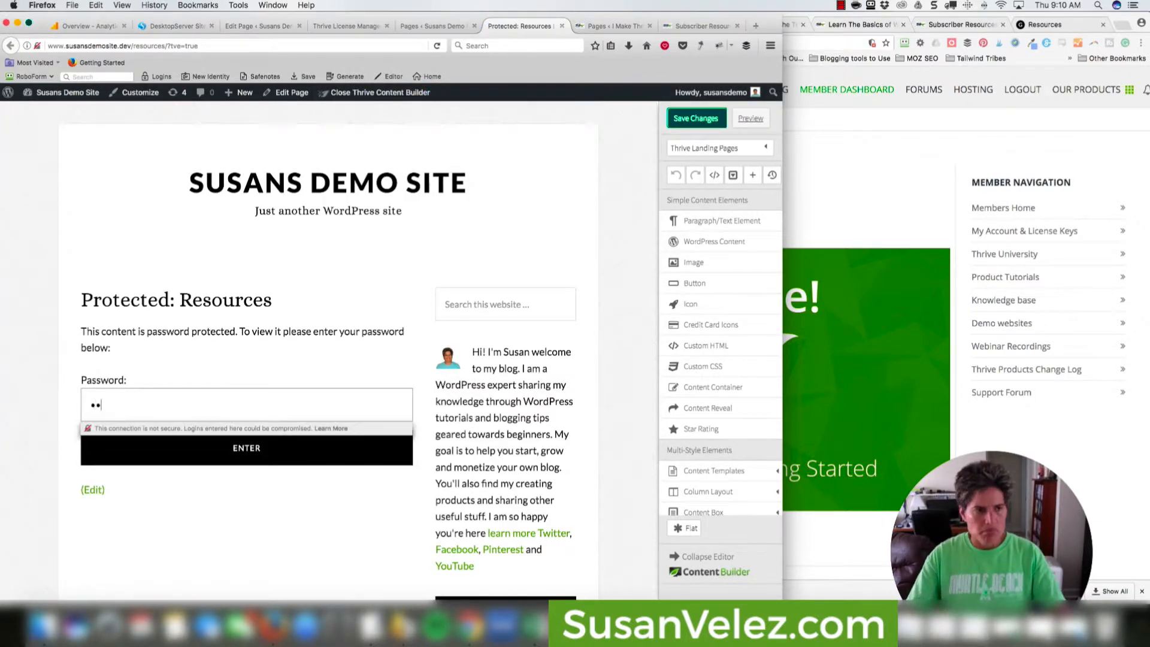
{"action": "left_click", "coordinate": [276, 449]}
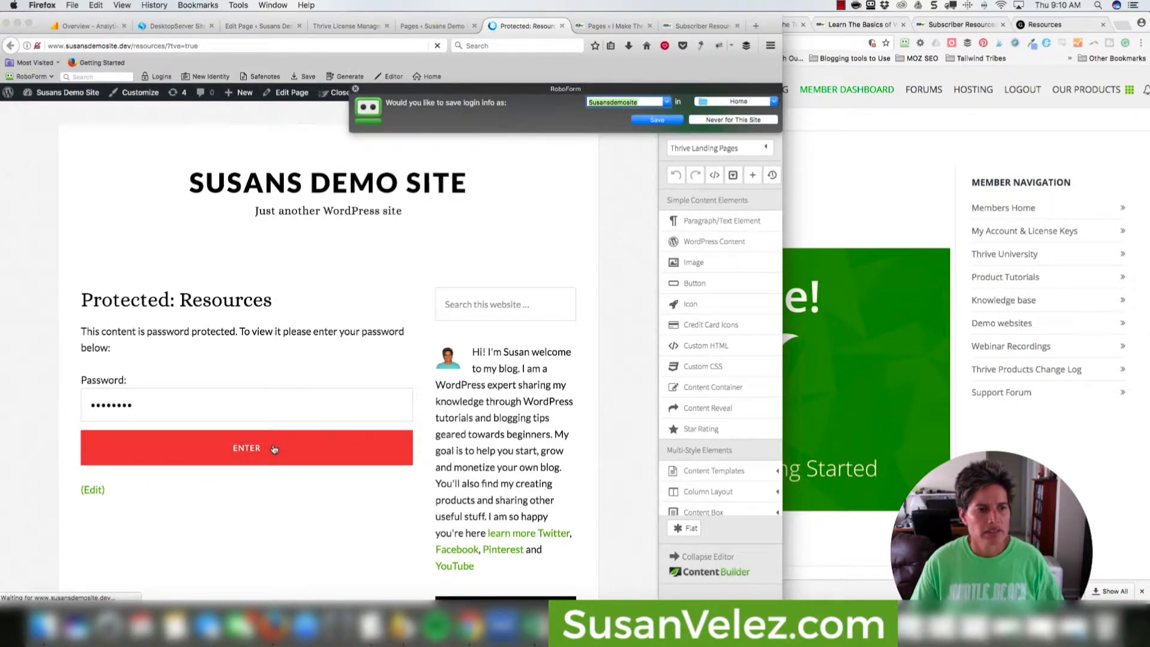
{"action": "left_click", "coordinate": [355, 89]}
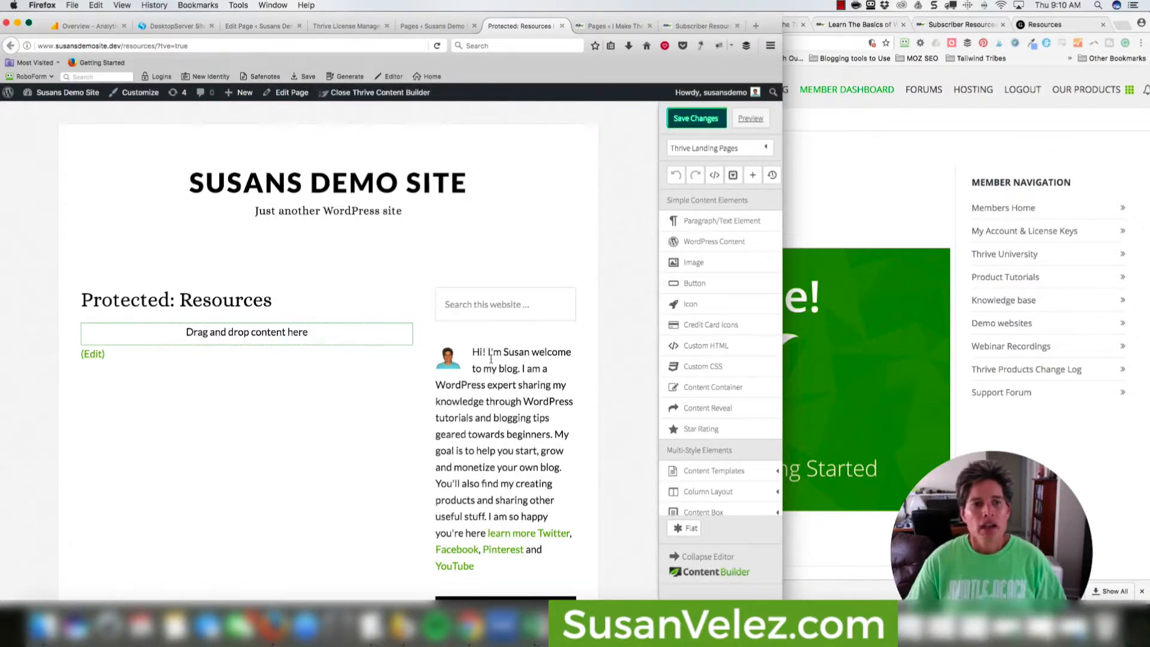
{"action": "scroll", "coordinate": [509, 384], "scroll_direction": "down", "scroll_amount": 5}
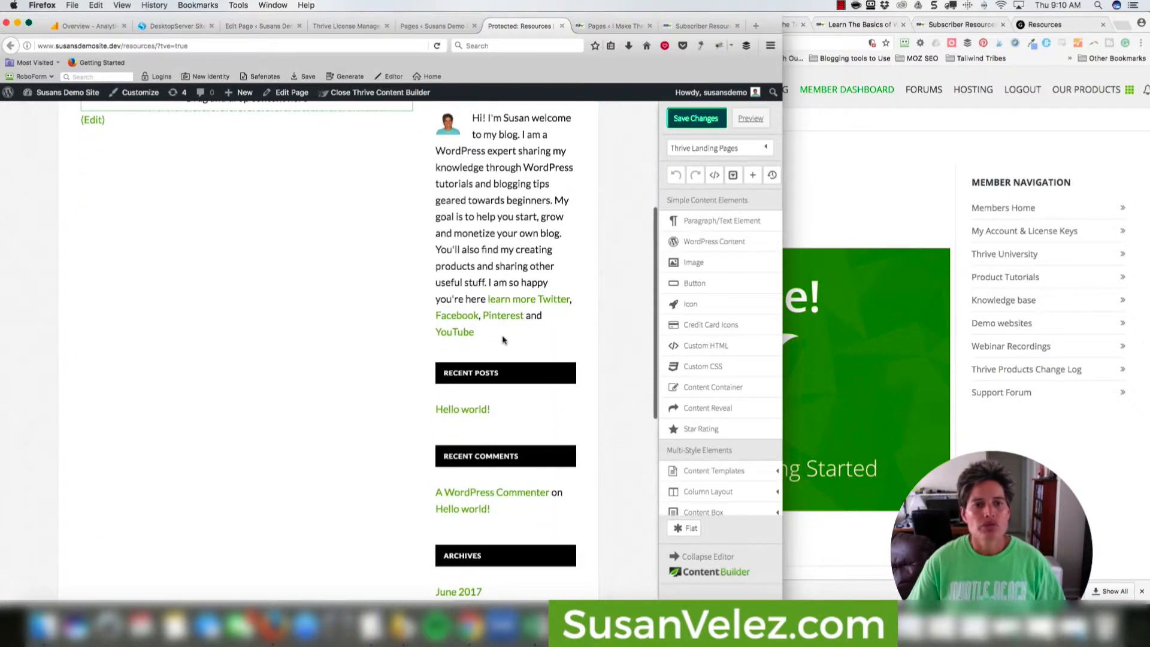
{"action": "scroll", "coordinate": [489, 212], "scroll_direction": "up", "scroll_amount": 1}
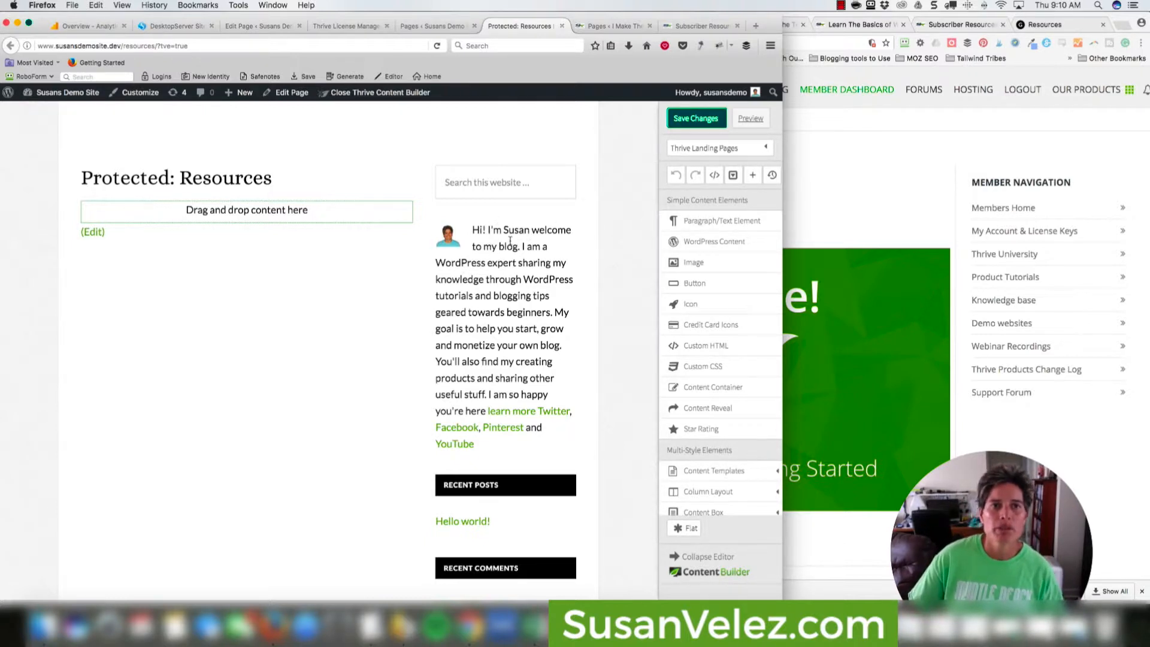
Set the Resources page to the full-width, no-sidebar layout and update it.
{"action": "left_click", "coordinate": [299, 95]}
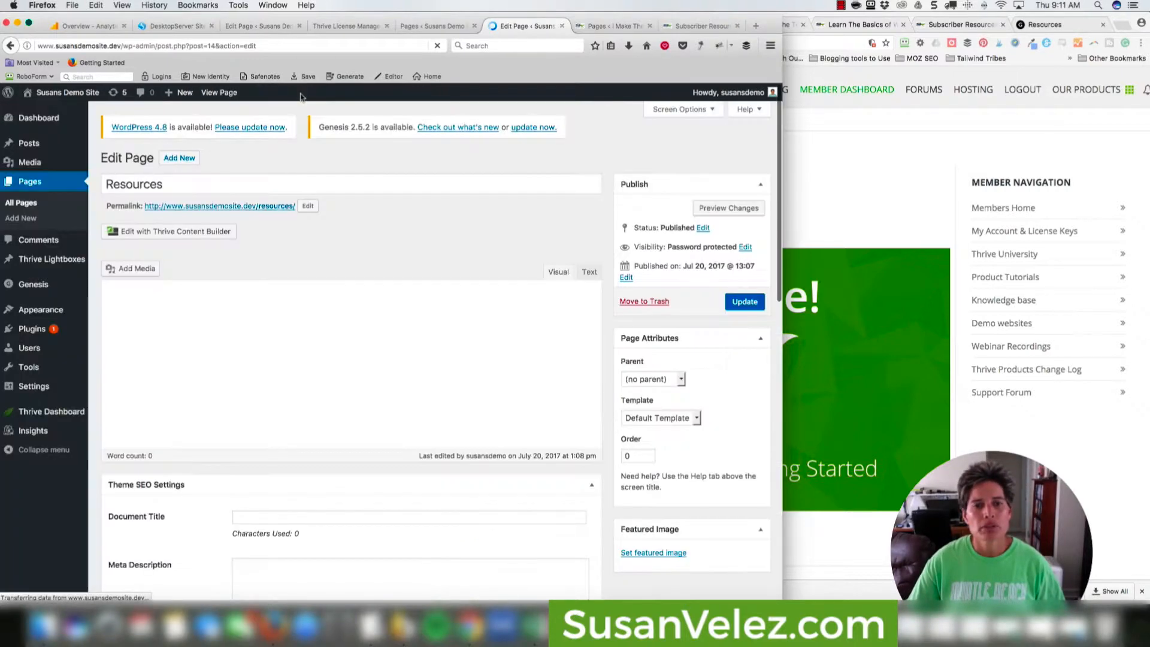
{"action": "scroll", "coordinate": [457, 247], "scroll_direction": "down", "scroll_amount": 10}
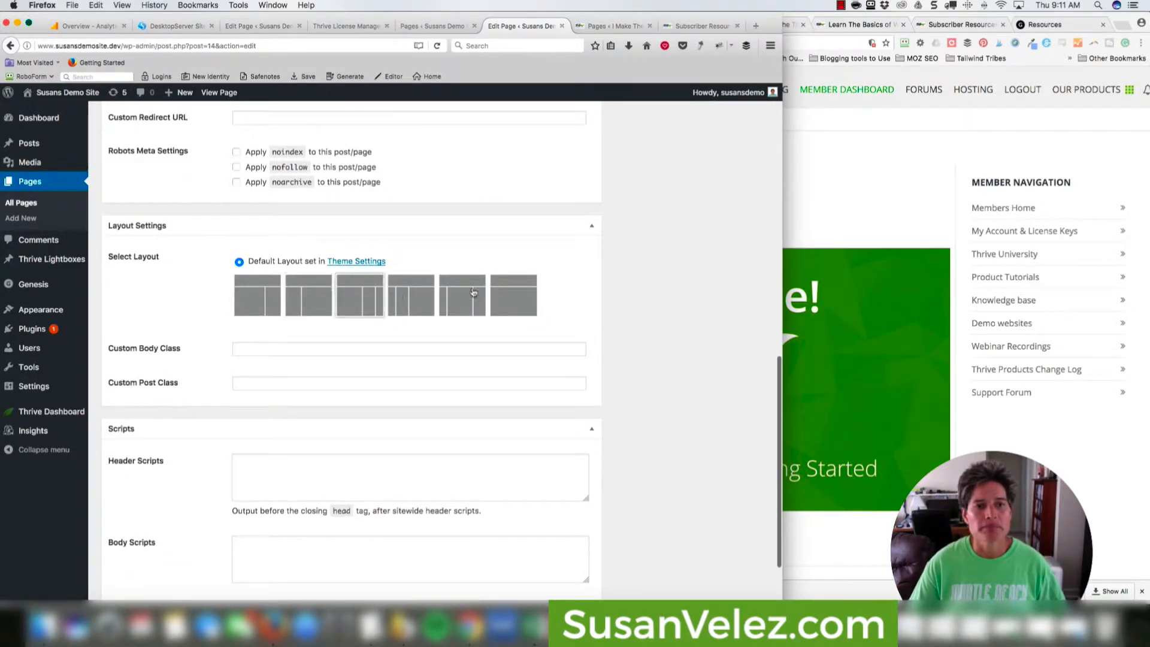
{"action": "left_click", "coordinate": [510, 296]}
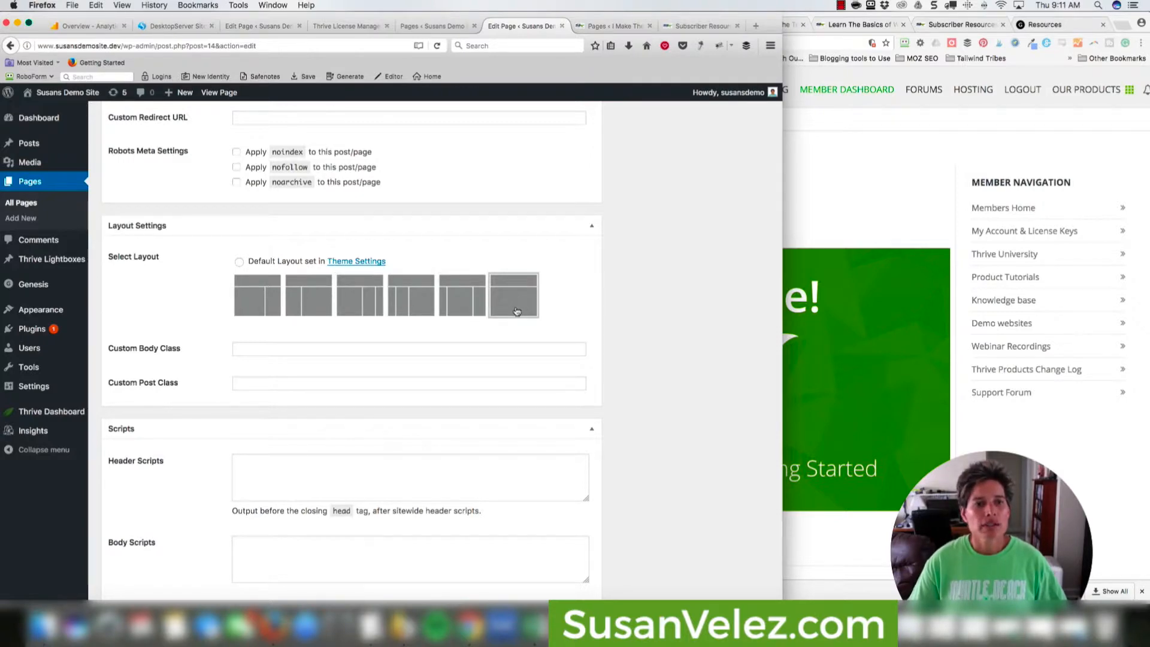
{"action": "scroll", "coordinate": [618, 316], "scroll_direction": "up", "scroll_amount": 10}
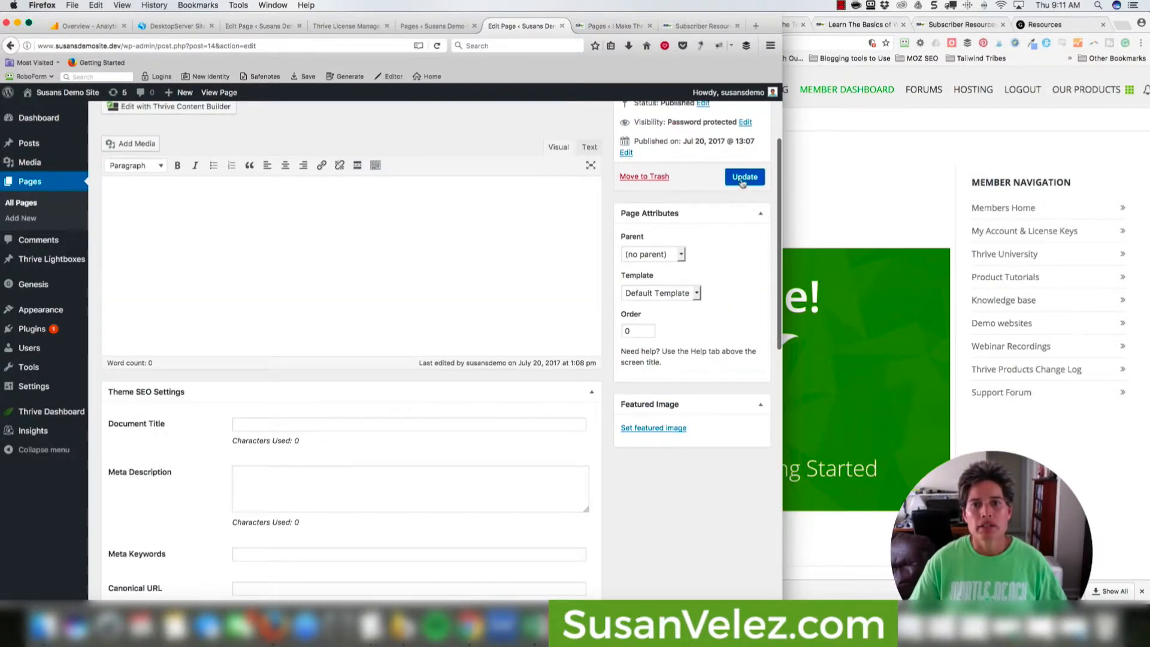
{"action": "left_click", "coordinate": [745, 176]}
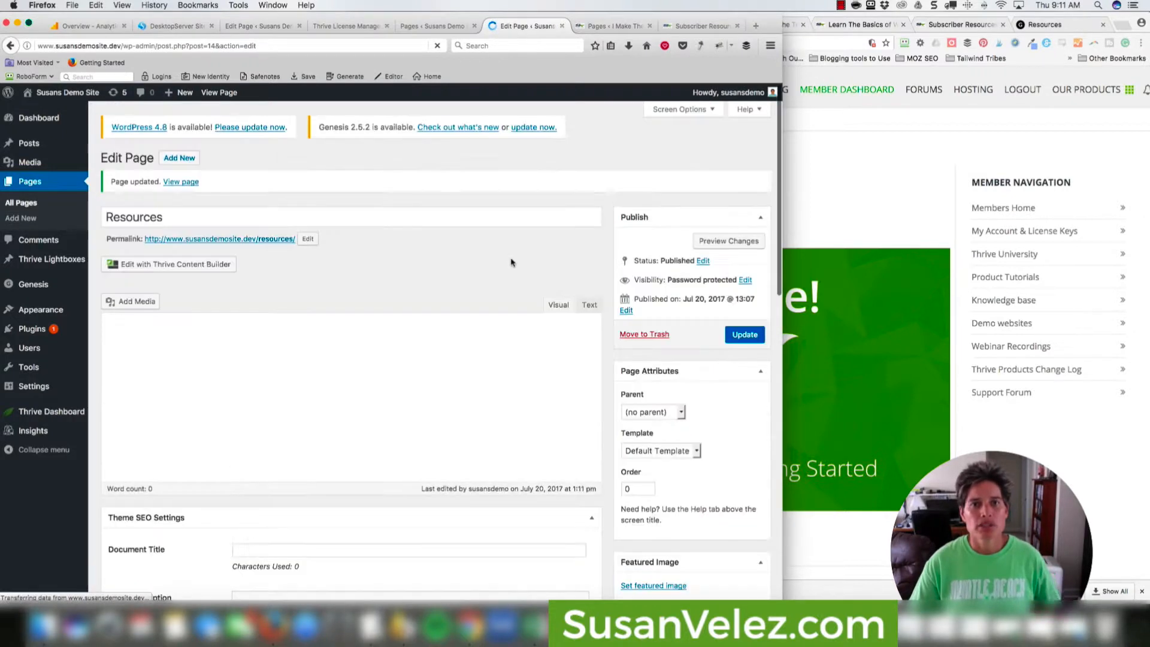
Reopen the page in Thrive Content Builder and review the Subscriber Resources reference page in Chrome.
{"action": "left_click", "coordinate": [277, 239], "text": "super"}
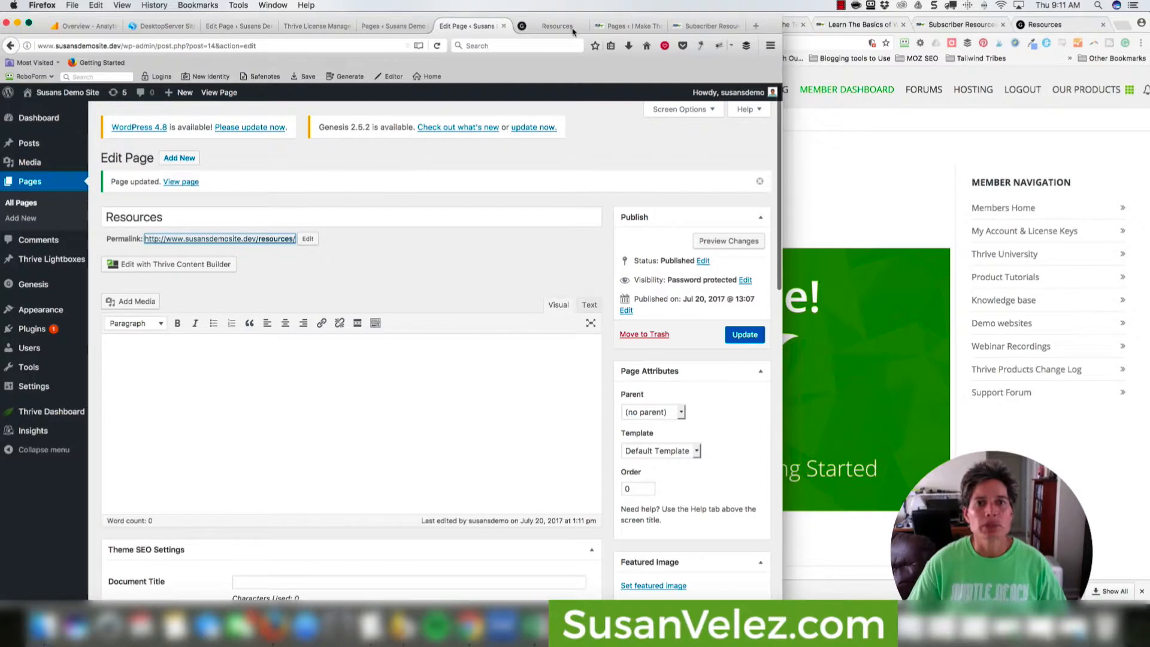
{"action": "left_click", "coordinate": [576, 27]}
{"action": "left_click", "coordinate": [580, 26]}
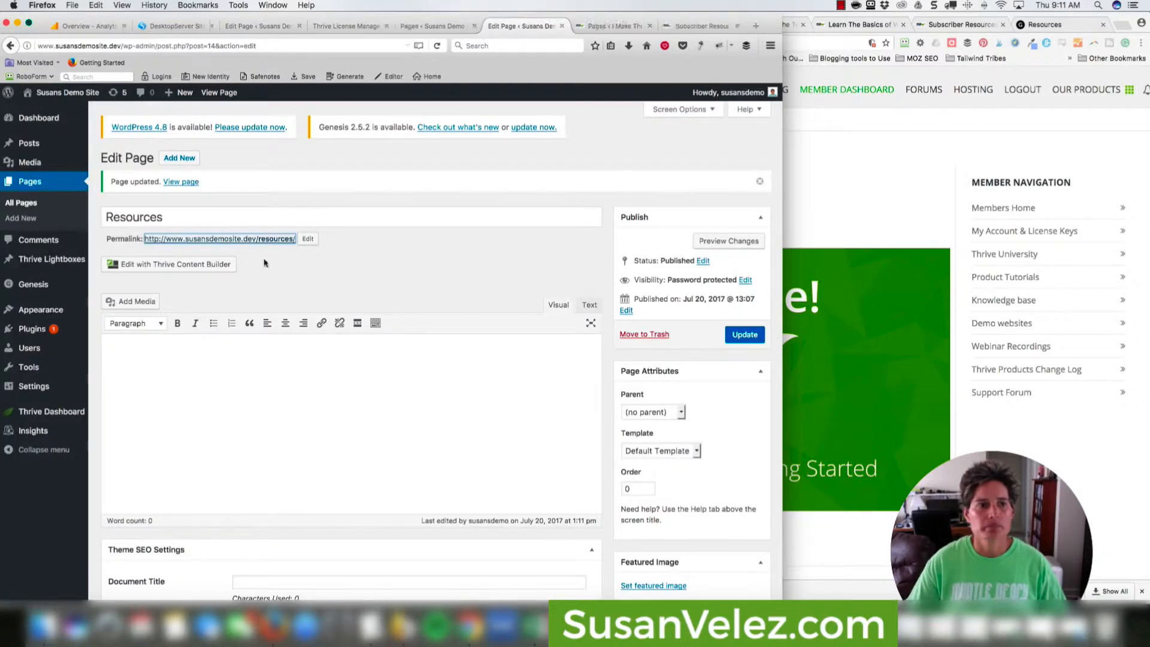
{"action": "left_click", "coordinate": [222, 268]}
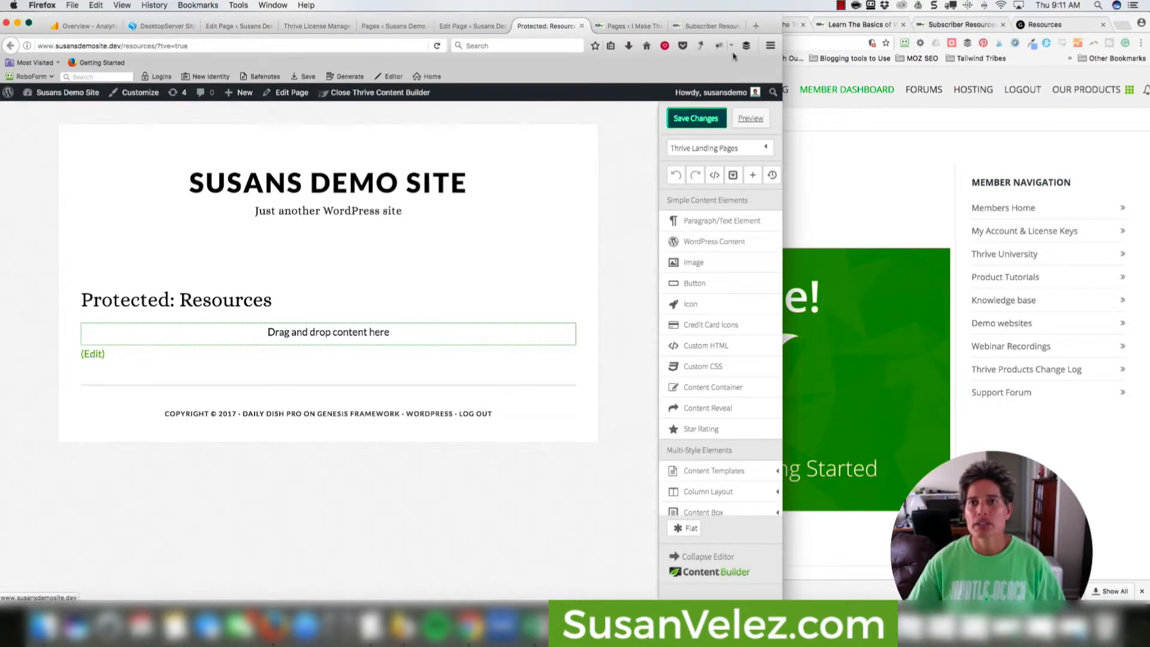
{"action": "left_click", "coordinate": [796, 24]}
{"action": "left_click", "coordinate": [939, 25]}
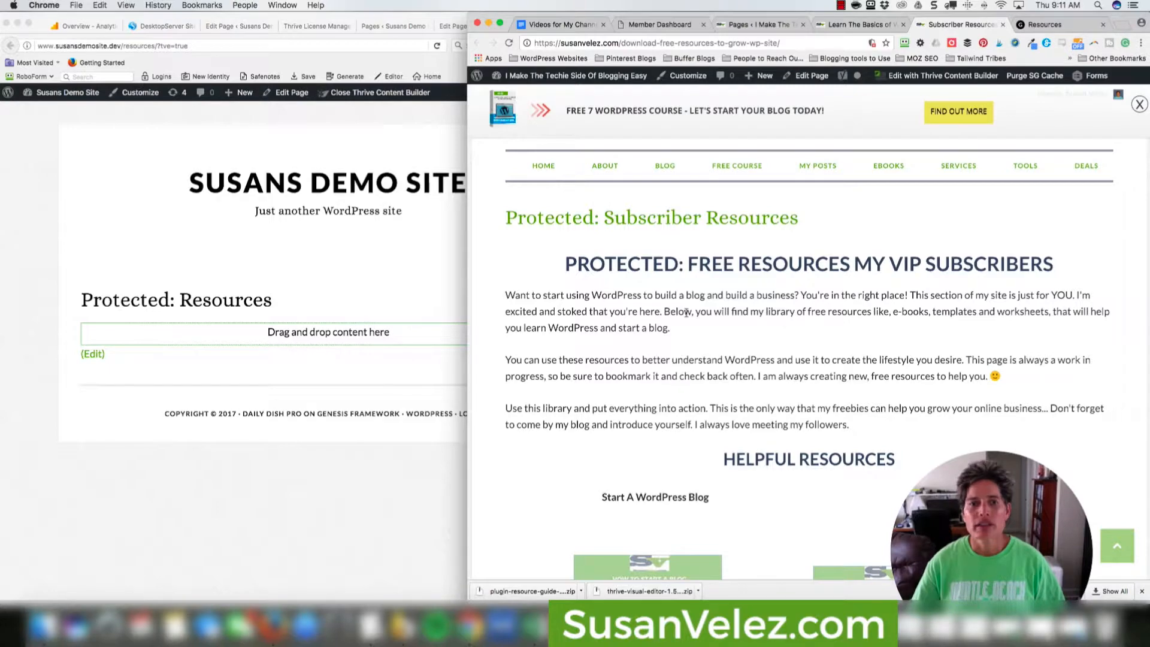
{"action": "scroll", "coordinate": [686, 313], "scroll_direction": "down", "scroll_amount": 5}
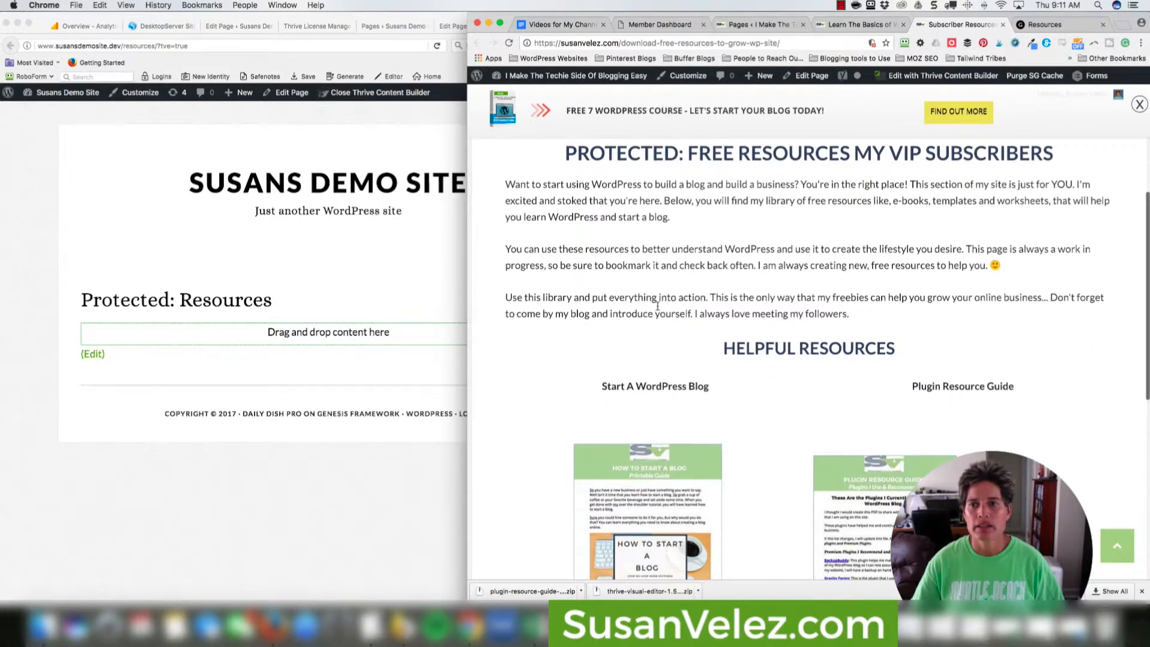
{"action": "scroll", "coordinate": [657, 306], "scroll_direction": "down", "scroll_amount": 8}
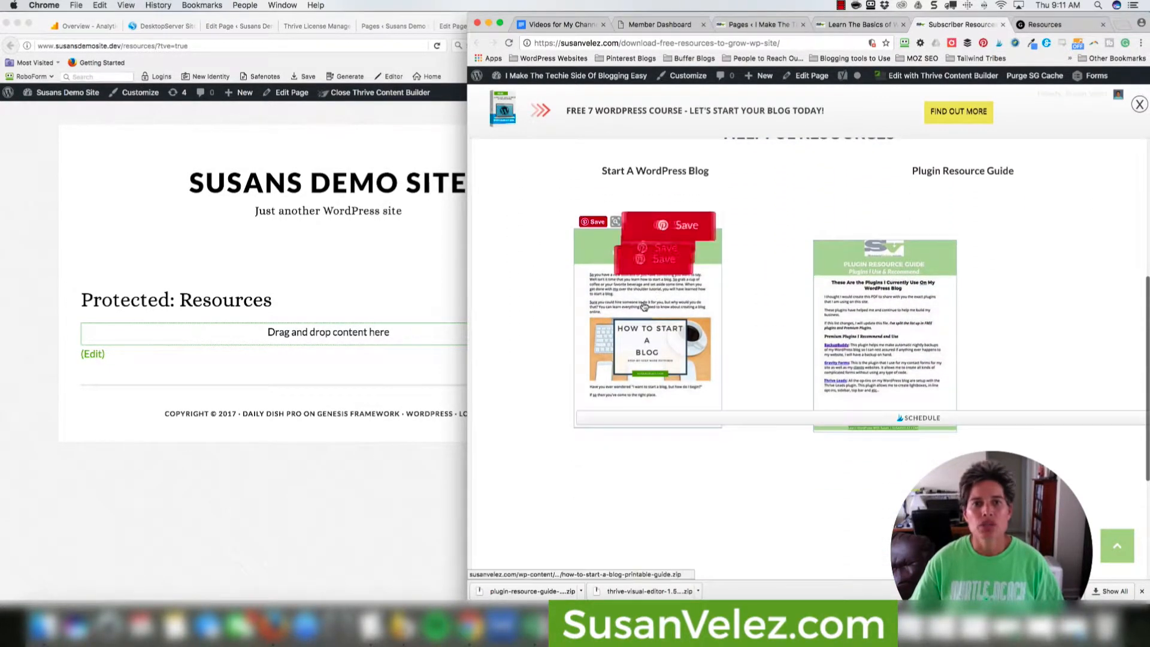
Add a text element to the empty page and type 'Your Resource Library'.
{"action": "left_click", "coordinate": [426, 353]}
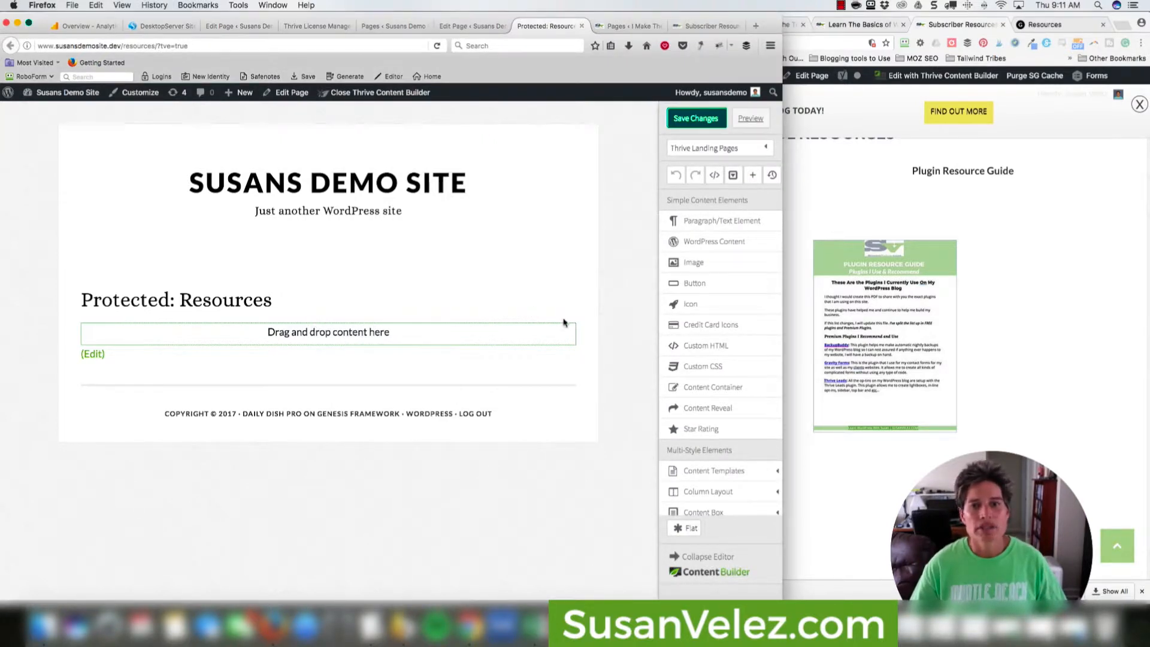
{"action": "left_click_drag", "start_coordinate": [682, 218], "coordinate": [426, 340]}
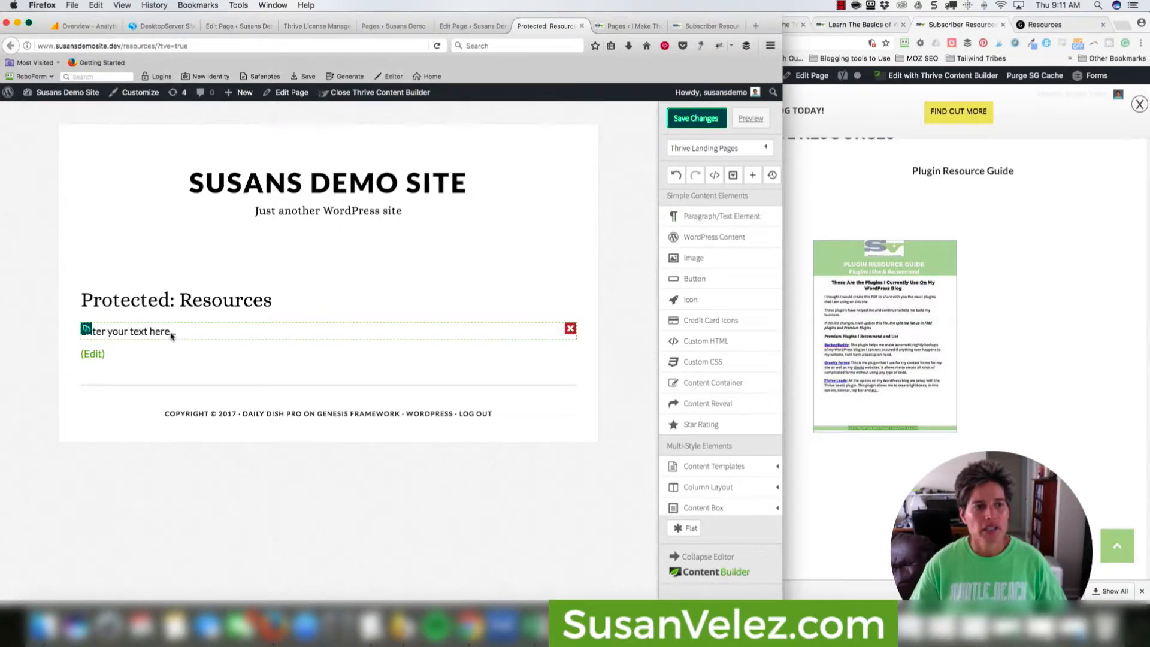
{"action": "left_click", "coordinate": [171, 335]}
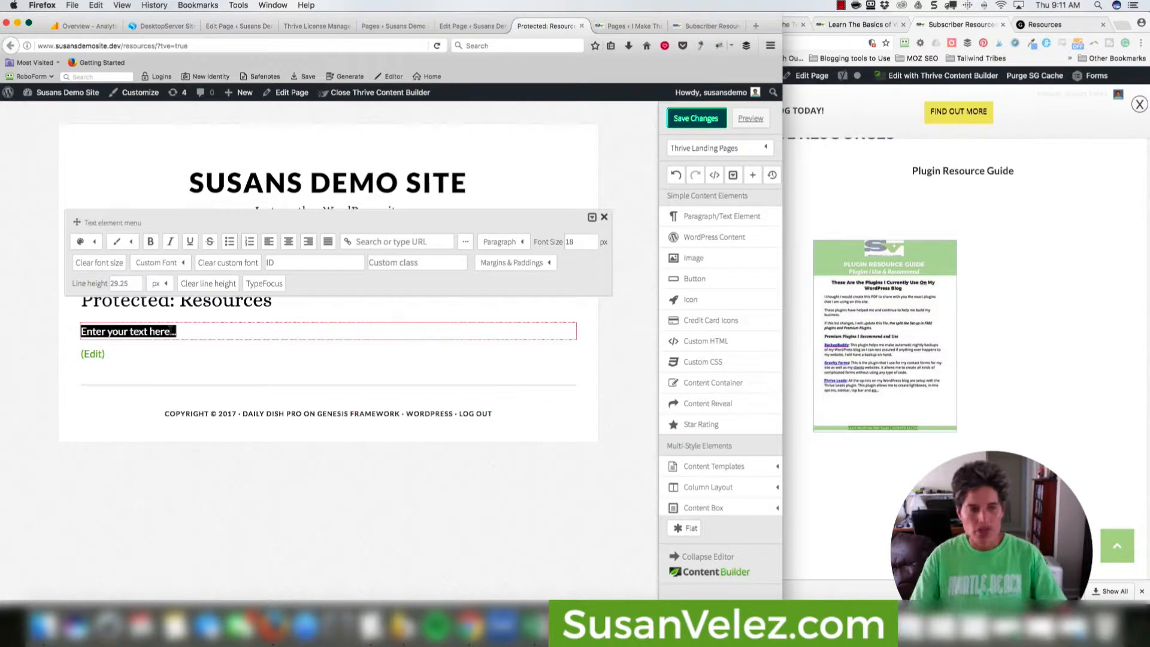
{"action": "type", "text": "Your REsource Library"}
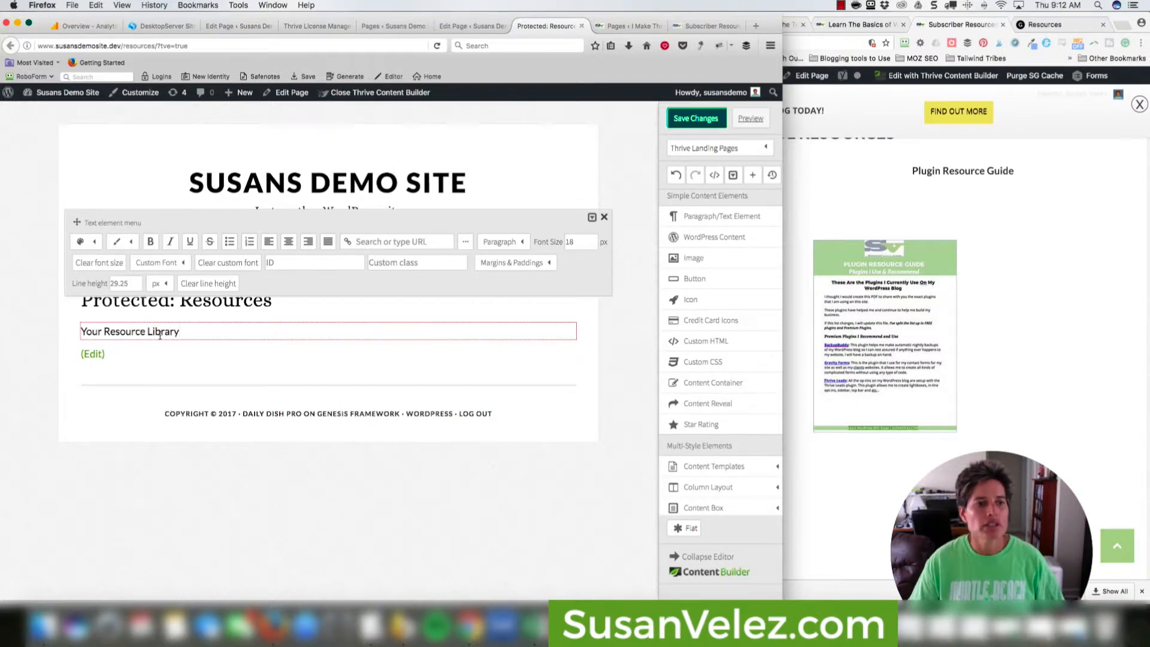
Format the line as a Heading 1 and center it on the page.
{"action": "triple_click", "coordinate": [160, 336]}
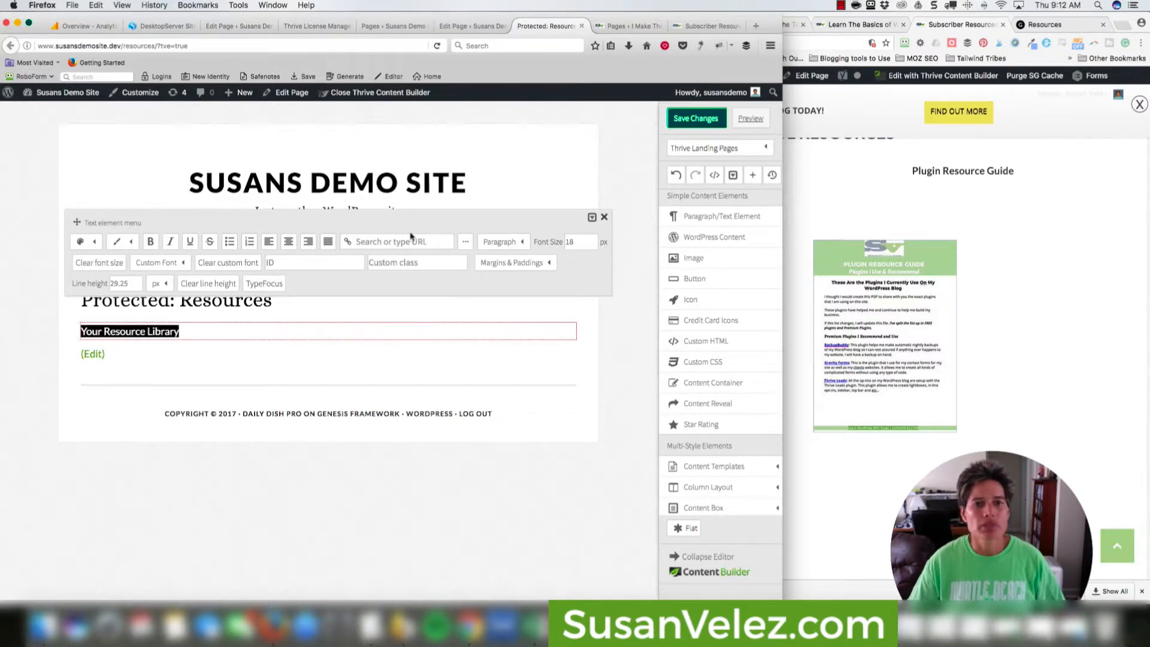
{"action": "left_click", "coordinate": [521, 244]}
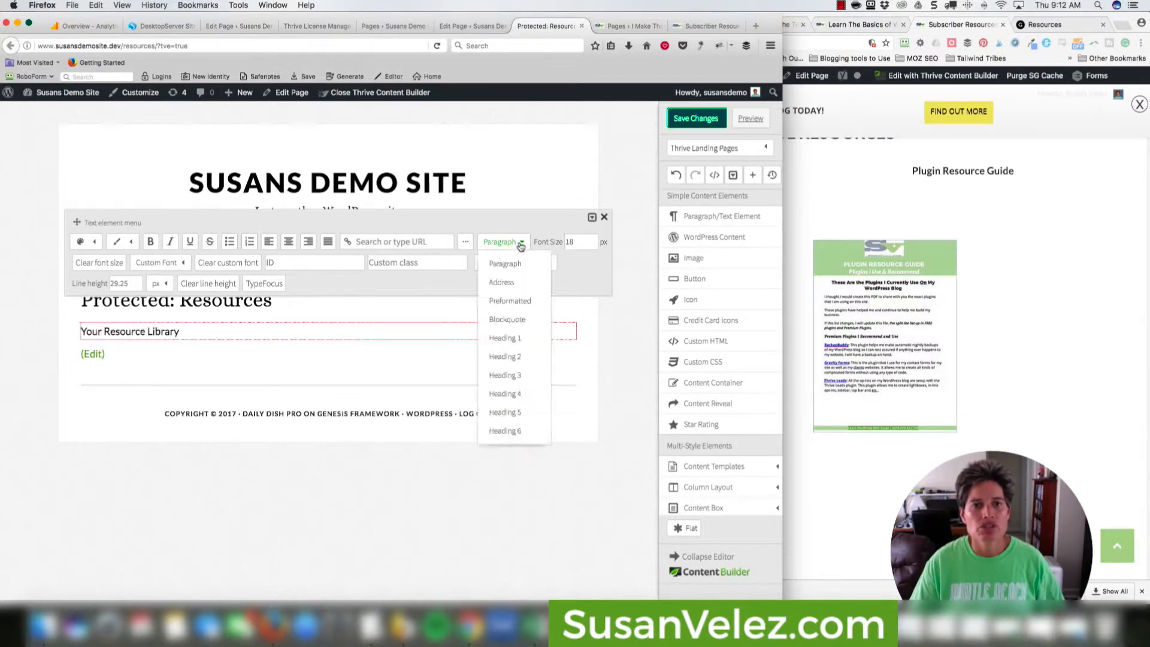
{"action": "left_click", "coordinate": [515, 339]}
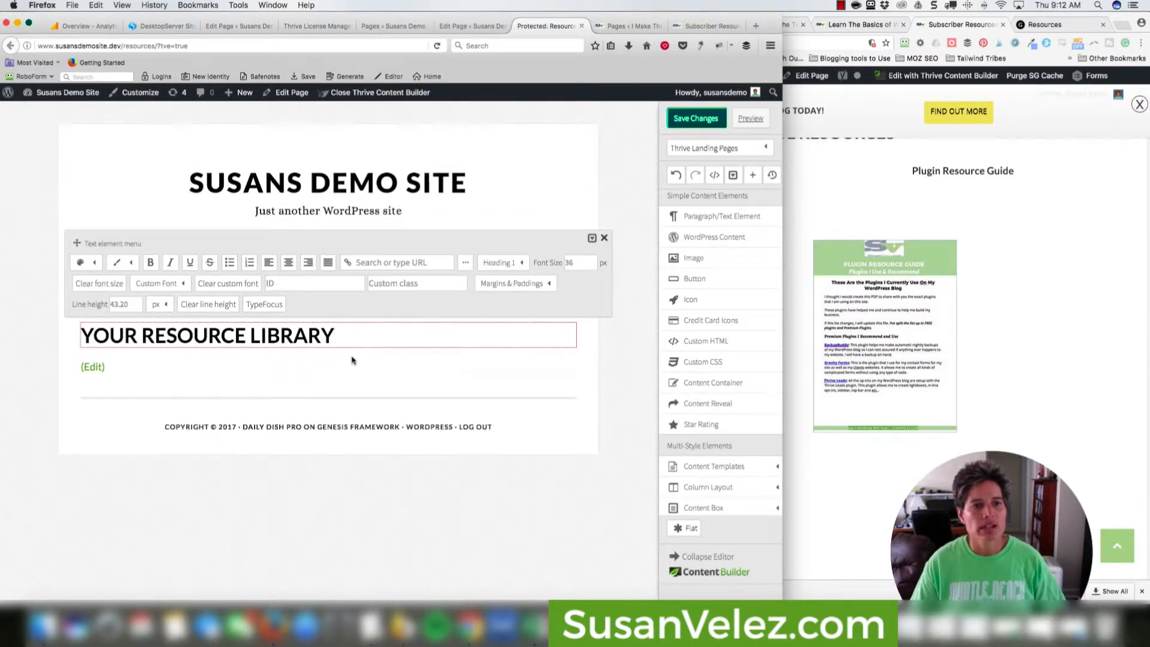
{"action": "left_click", "coordinate": [290, 264]}
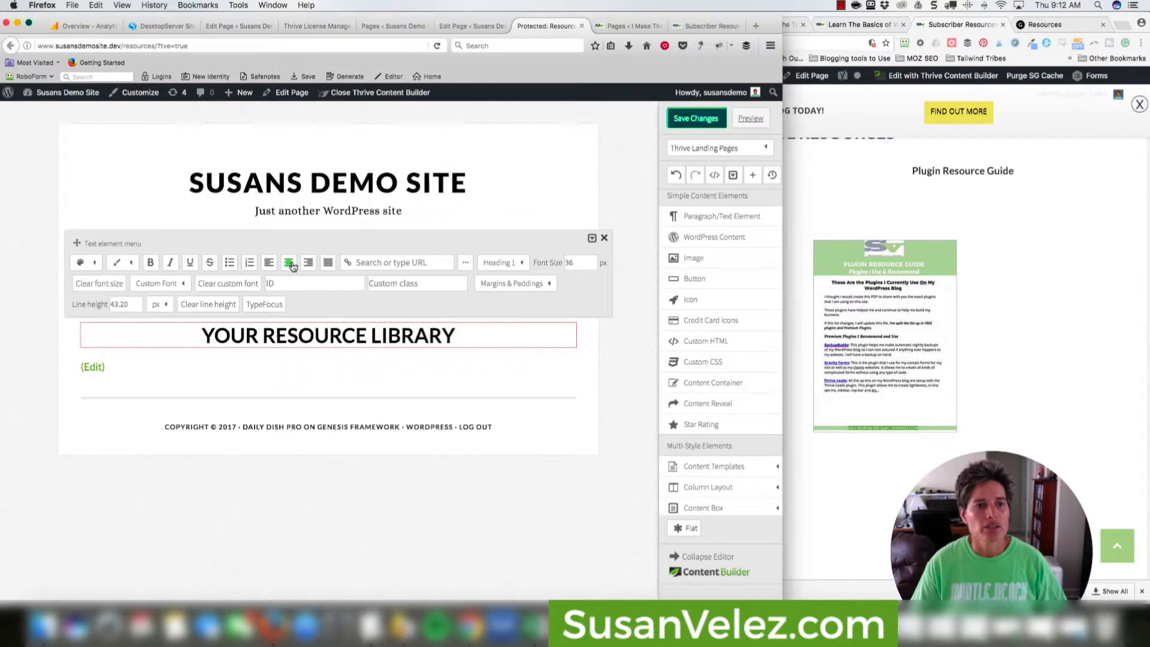
{"action": "left_click", "coordinate": [340, 366]}
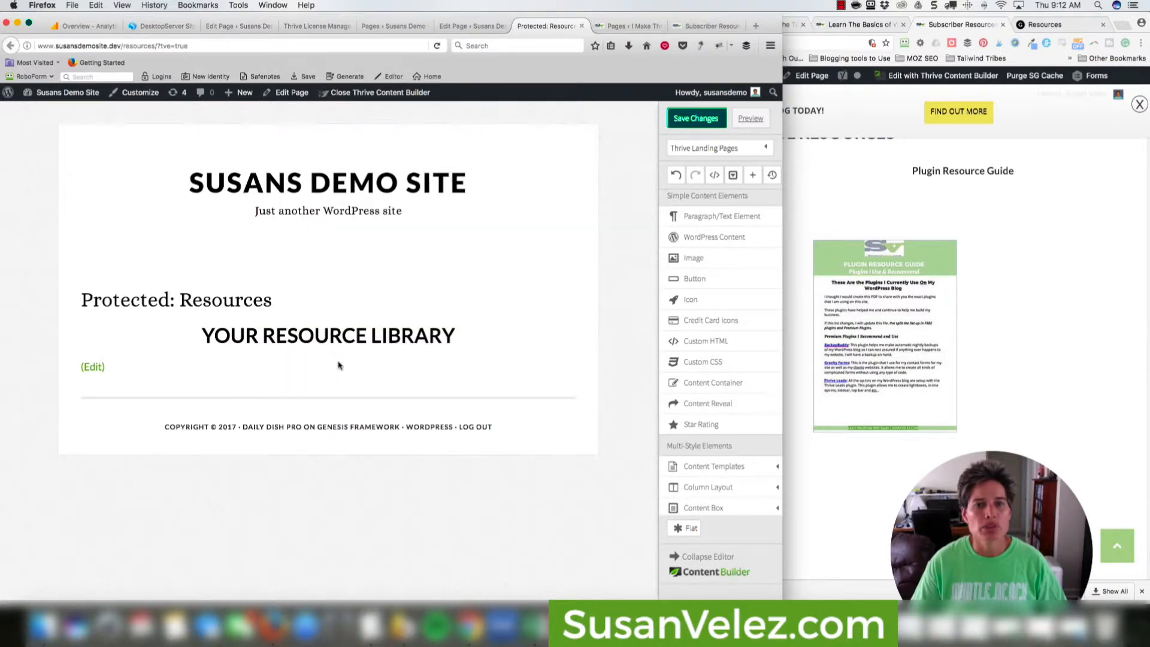
{"action": "left_click_drag", "start_coordinate": [694, 218], "coordinate": [357, 364]}
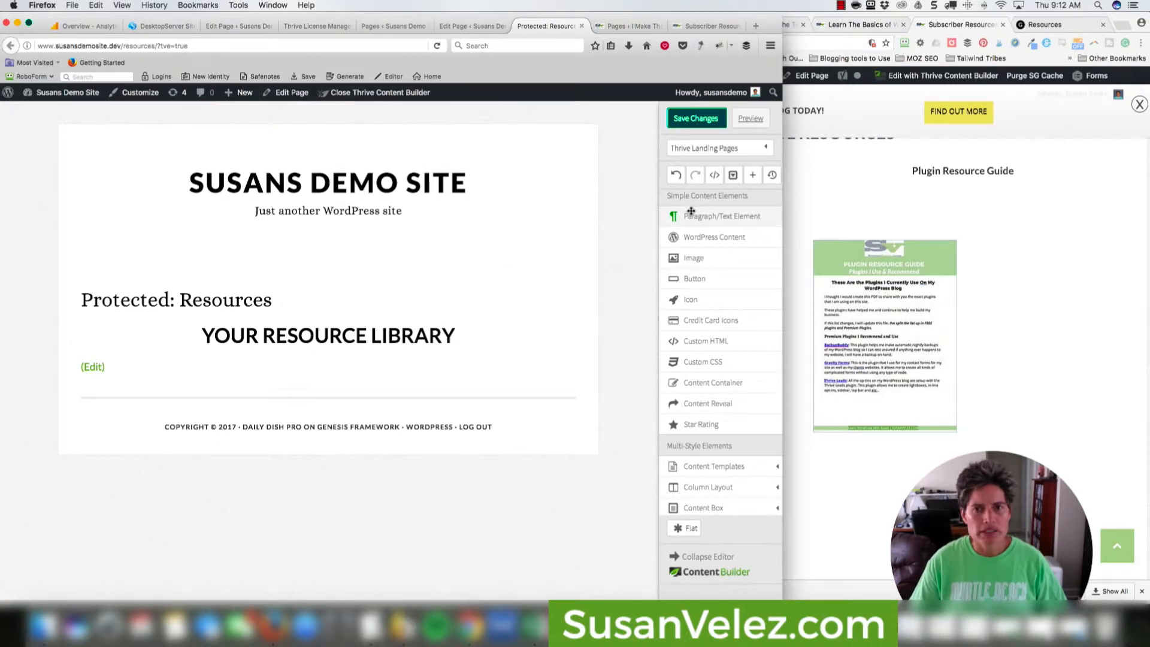
Add a text block under the YOUR RESOURCE LIBRARY heading and fill it with Lorem ipsum placeholder text.
{"action": "left_click_drag", "start_coordinate": [692, 215], "coordinate": [388, 352]}
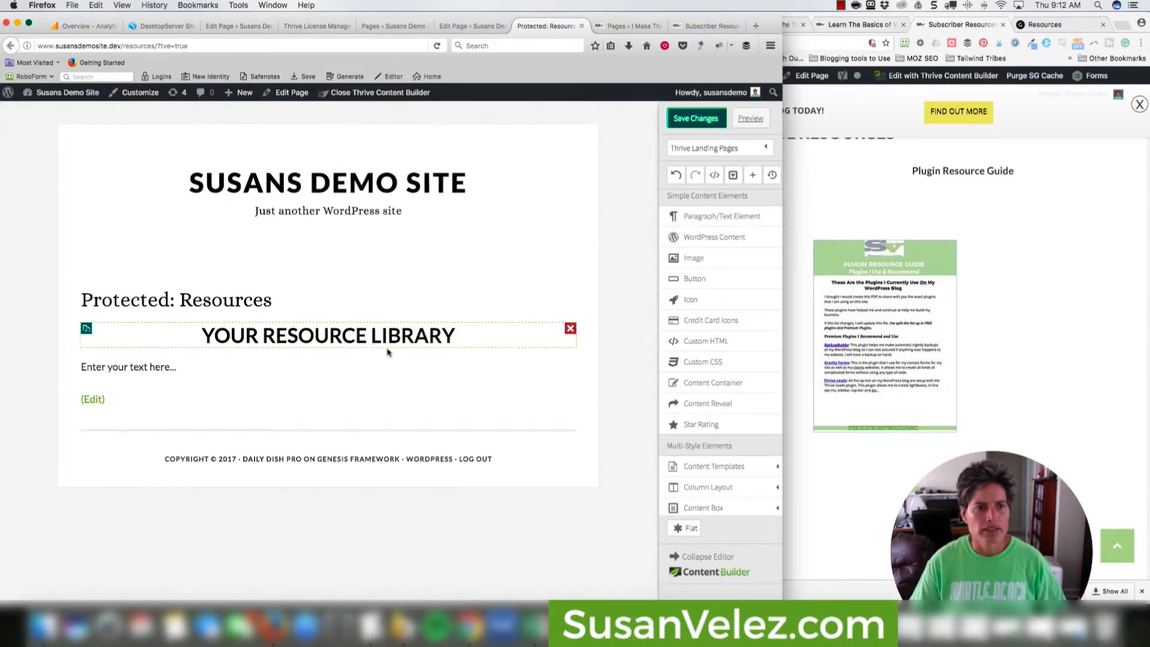
{"action": "left_click", "coordinate": [314, 366]}
{"action": "type", "text": "ip"}
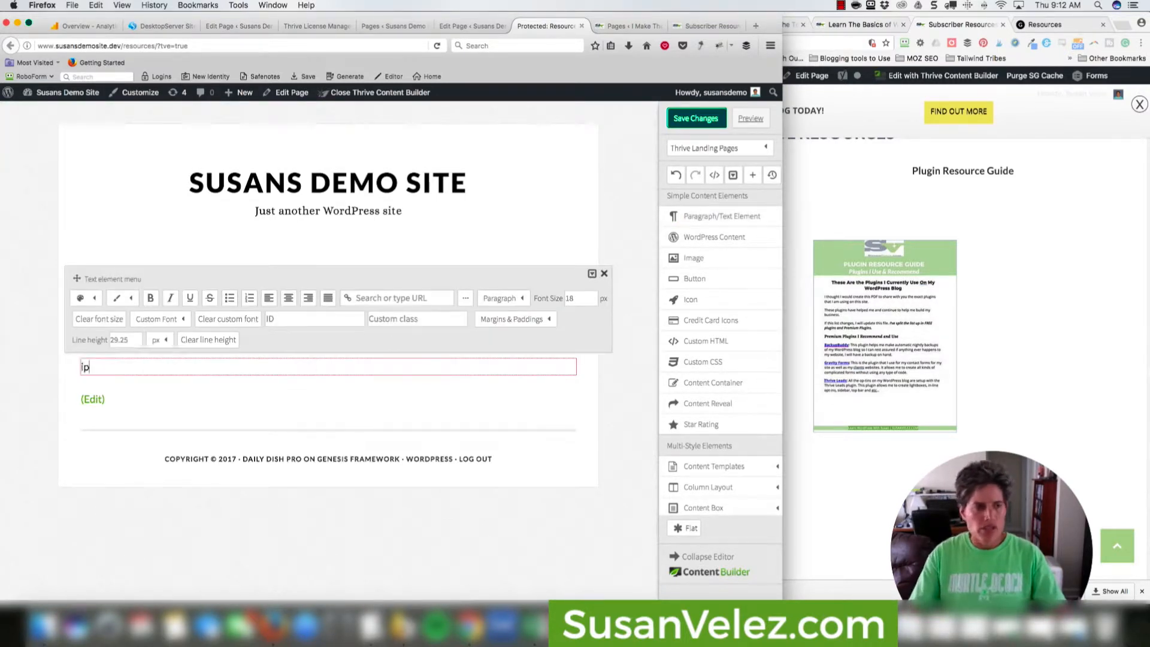
{"action": "key", "text": "alt+space"}
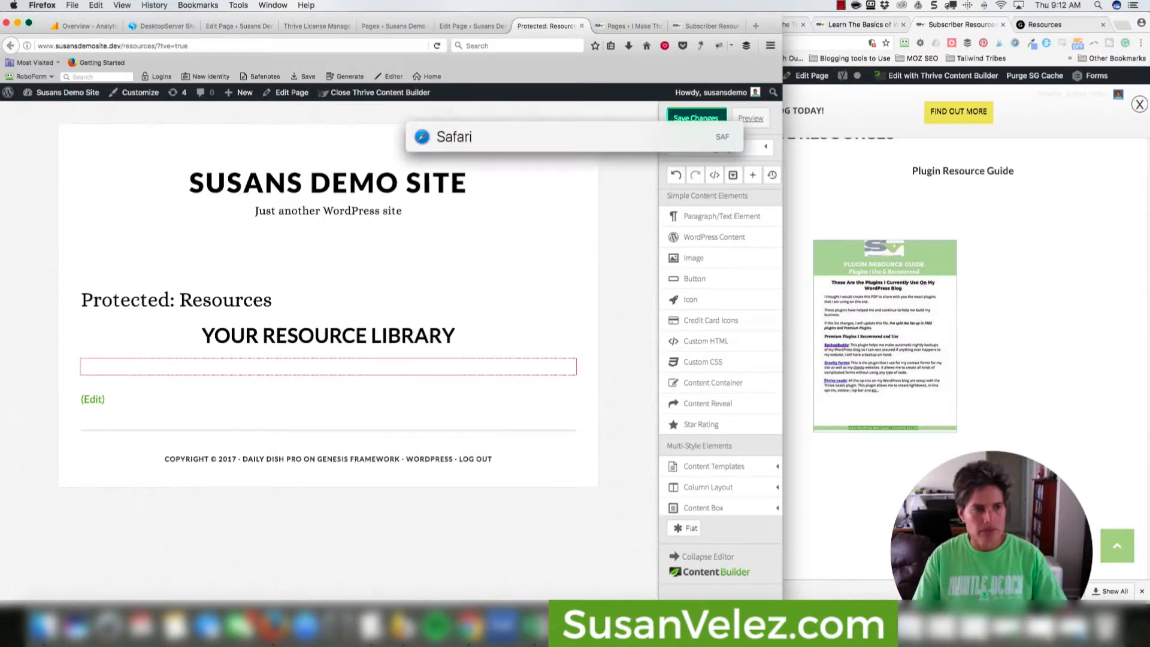
{"action": "type", "text": "ips"}
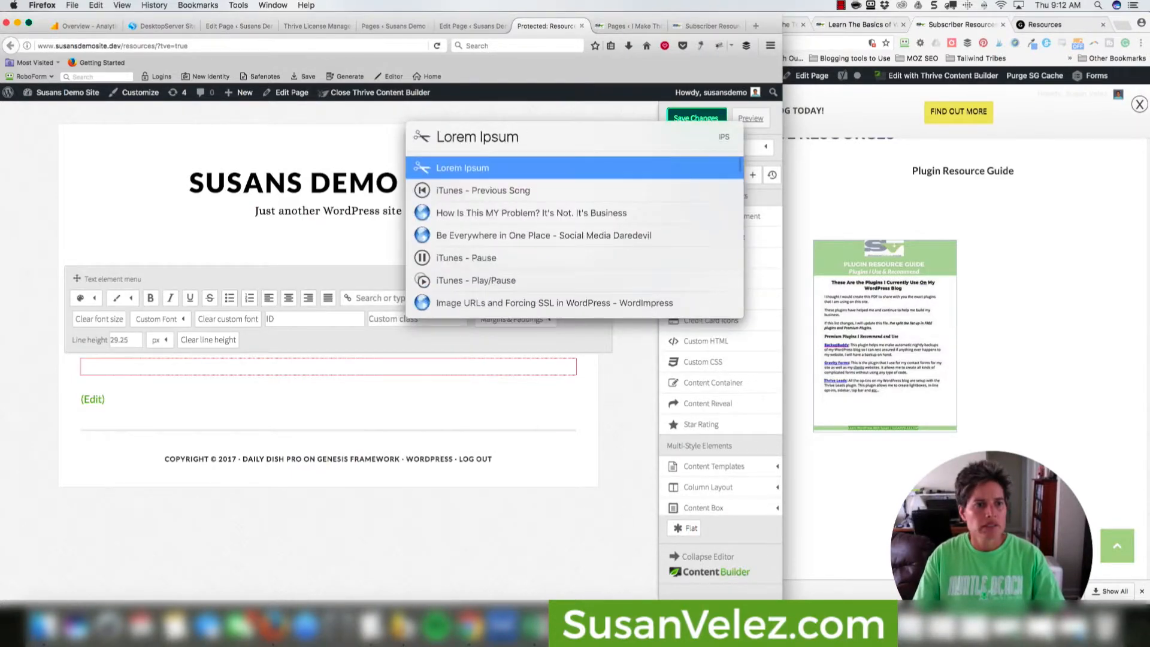
{"action": "key", "text": "Return"}
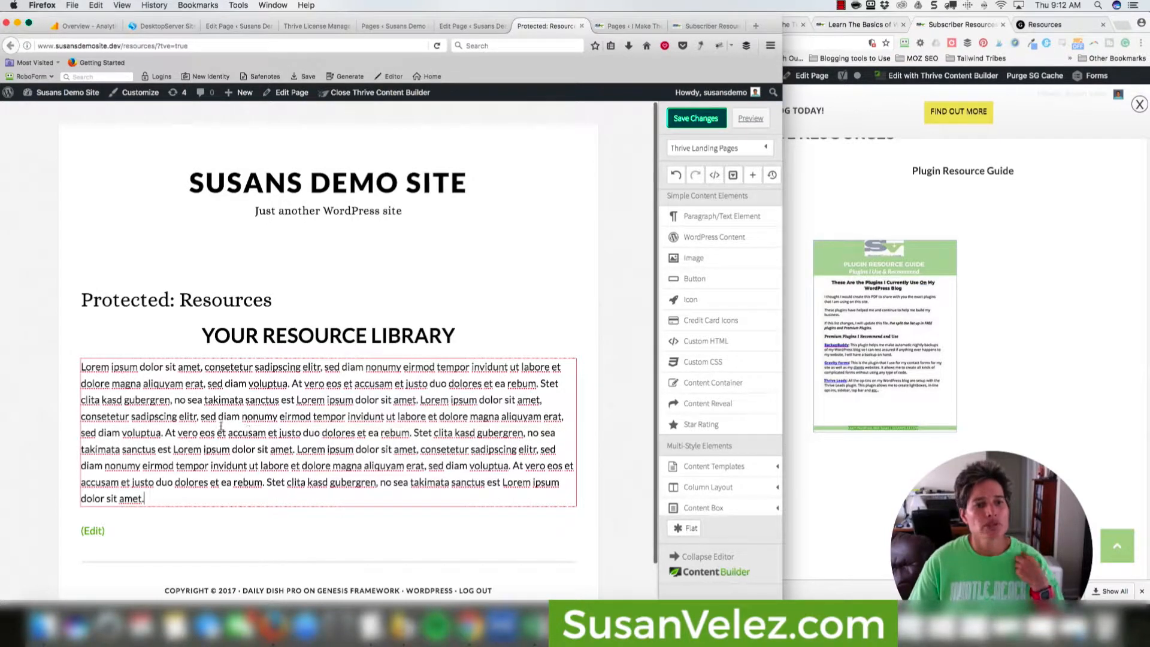
Save and preview the page, select the Lorem ipsum paragraph, and return to the Content Builder tab.
{"action": "left_click", "coordinate": [695, 119]}
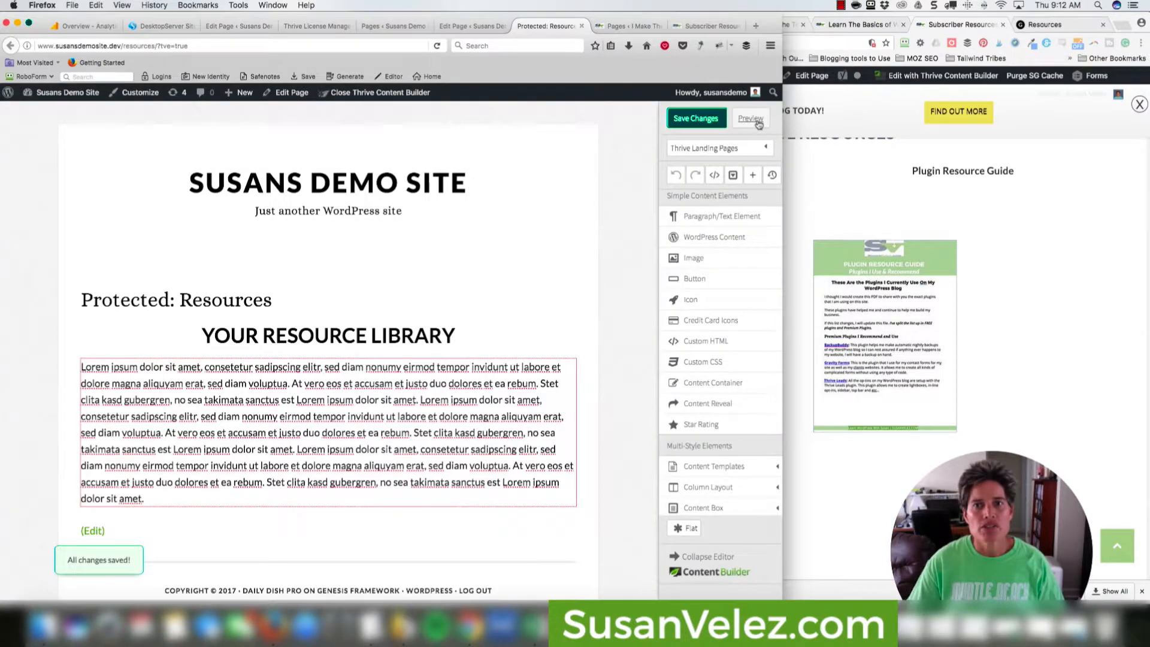
{"action": "left_click", "coordinate": [754, 127]}
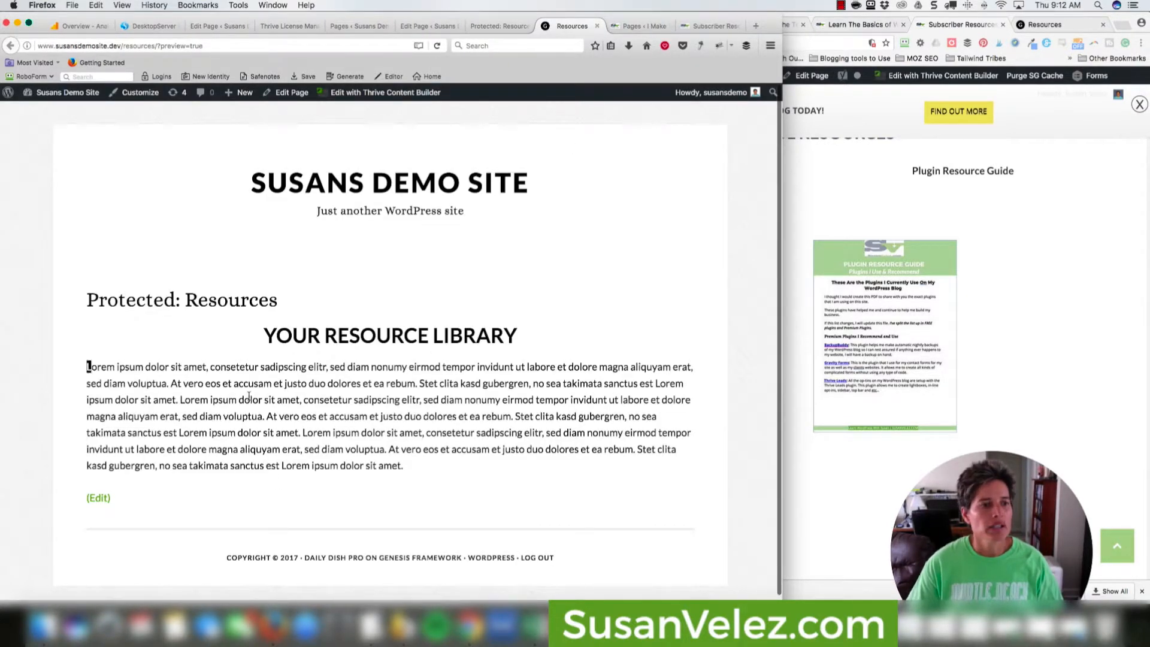
{"action": "left_click_drag", "start_coordinate": [89, 367], "coordinate": [404, 474]}
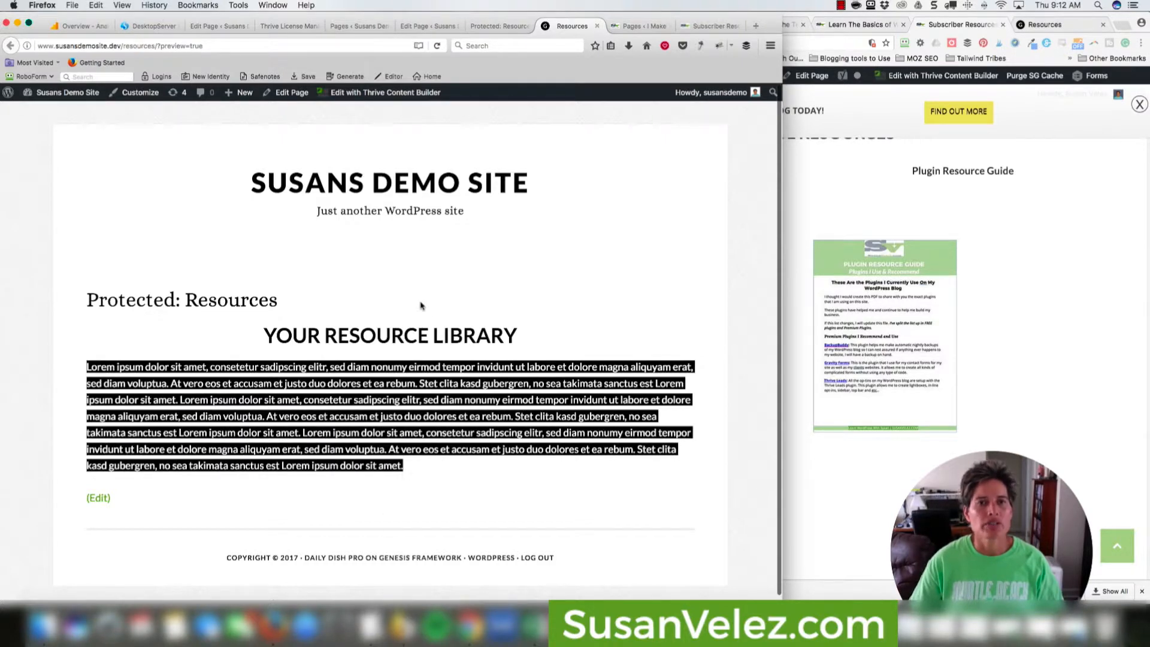
{"action": "left_click", "coordinate": [507, 29]}
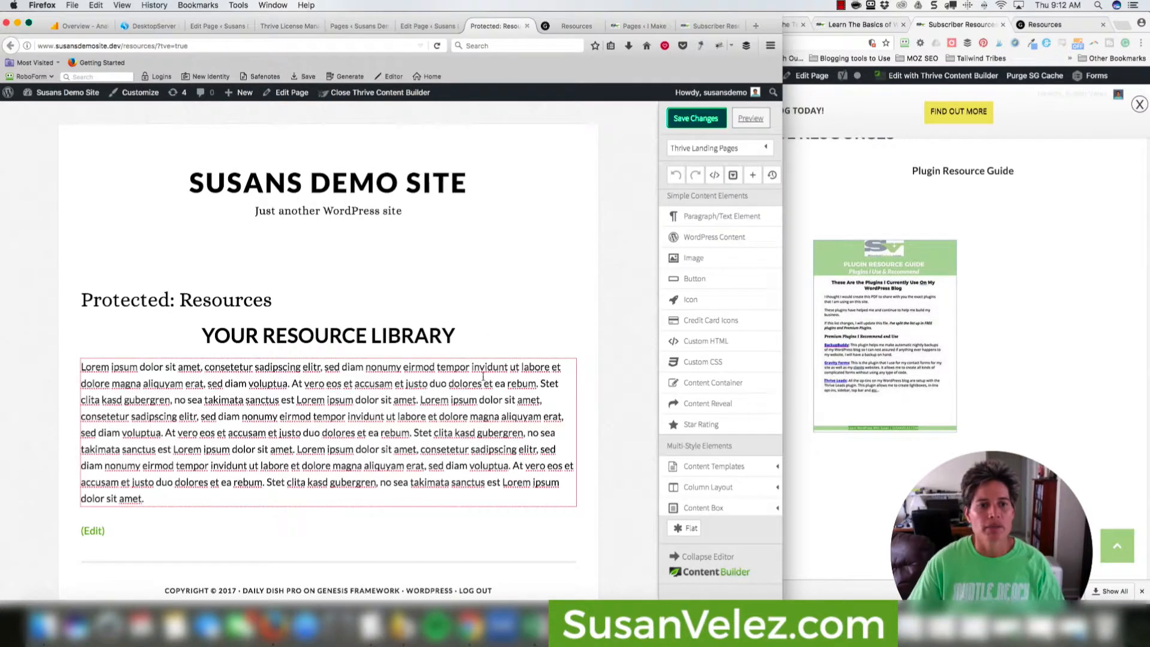
{"action": "scroll", "coordinate": [478, 375], "scroll_direction": "down", "scroll_amount": 2}
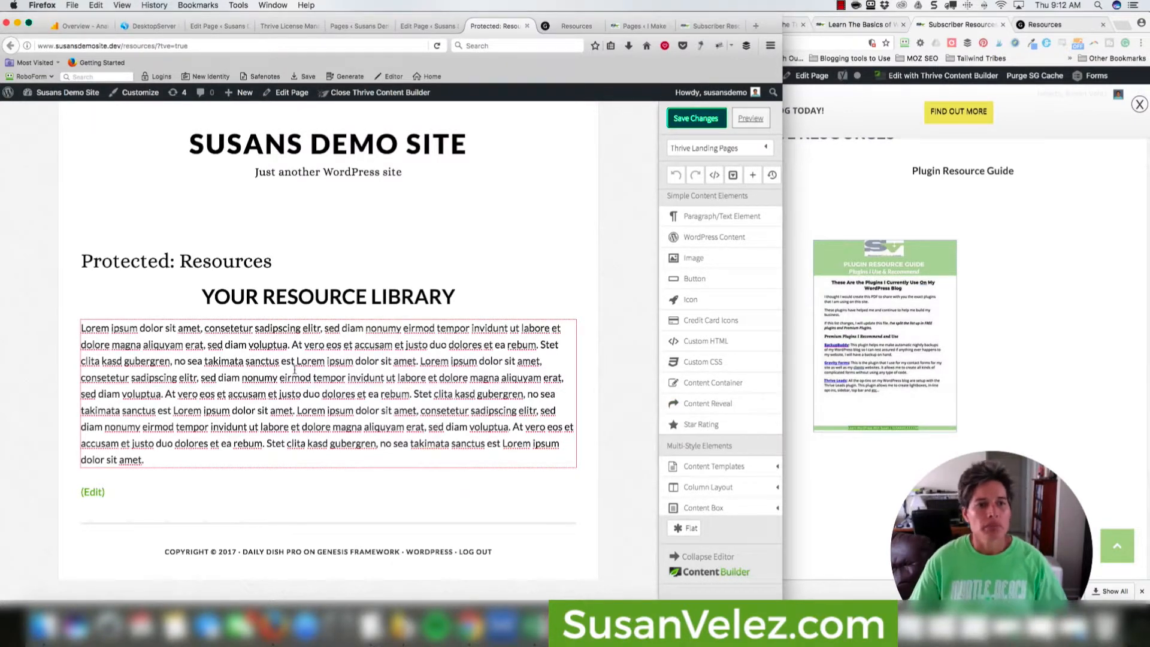
{"action": "scroll", "coordinate": [728, 464], "scroll_direction": "down", "scroll_amount": 1}
Expand Column Layout to reveal the 1/2, 1/3, 1/4, 1/5 and 2/3 split options.
{"action": "left_click", "coordinate": [726, 459]}
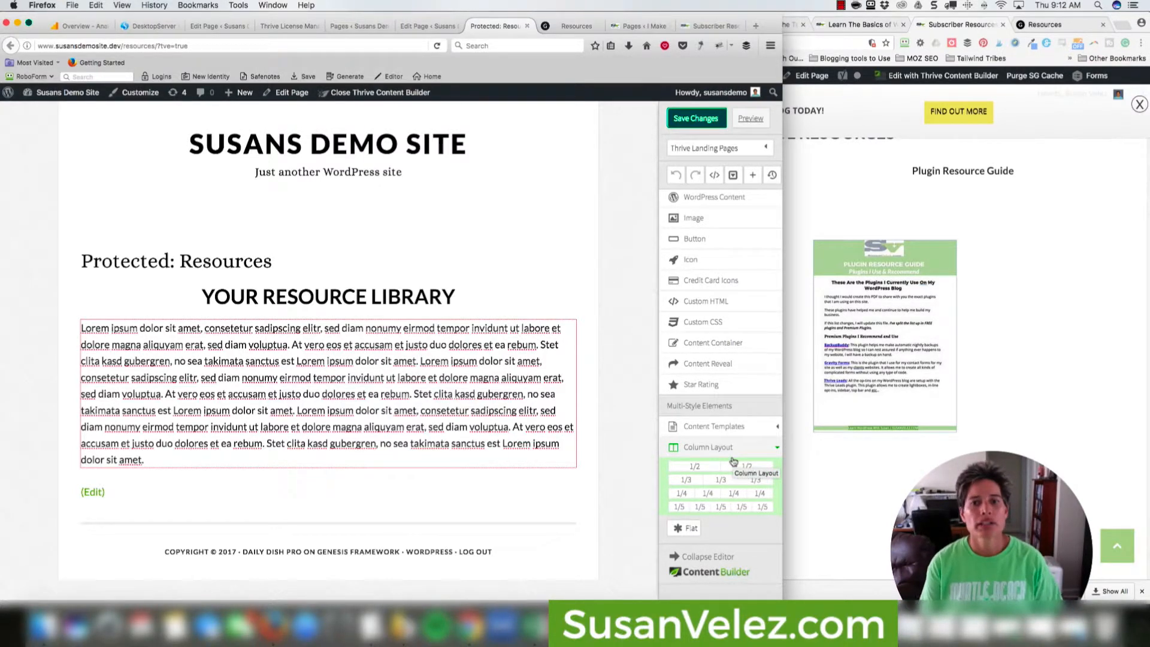
{"action": "scroll", "coordinate": [728, 342], "scroll_direction": "up", "scroll_amount": 1}
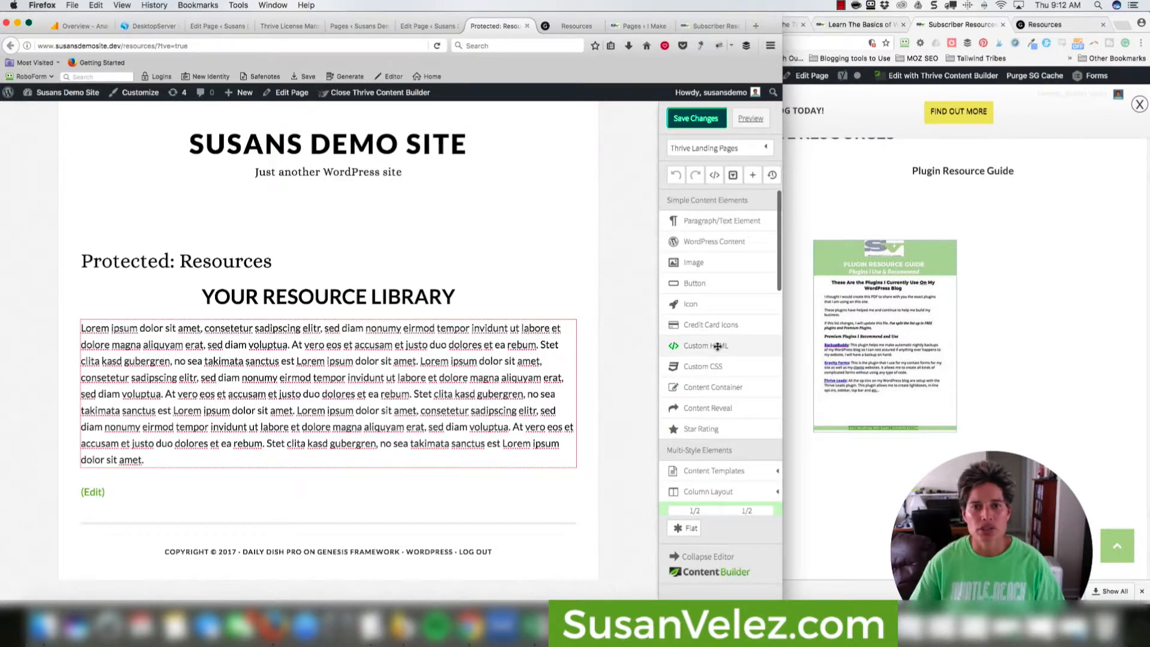
{"action": "scroll", "coordinate": [719, 316], "scroll_direction": "down", "scroll_amount": 10}
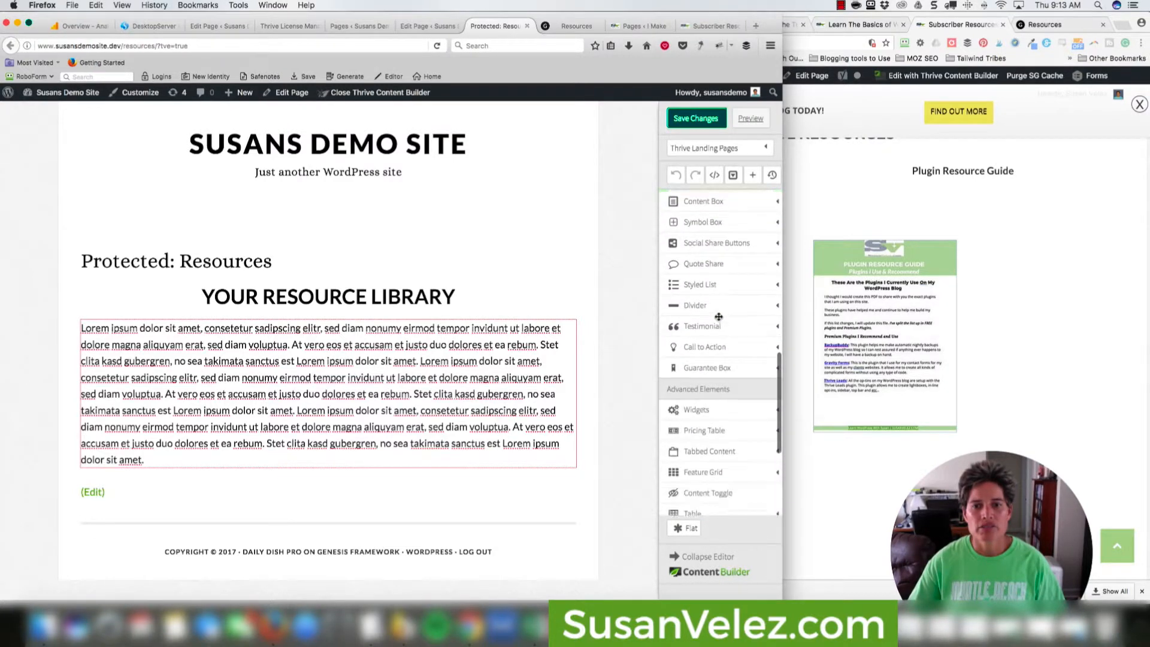
{"action": "scroll", "coordinate": [719, 317], "scroll_direction": "down", "scroll_amount": 3}
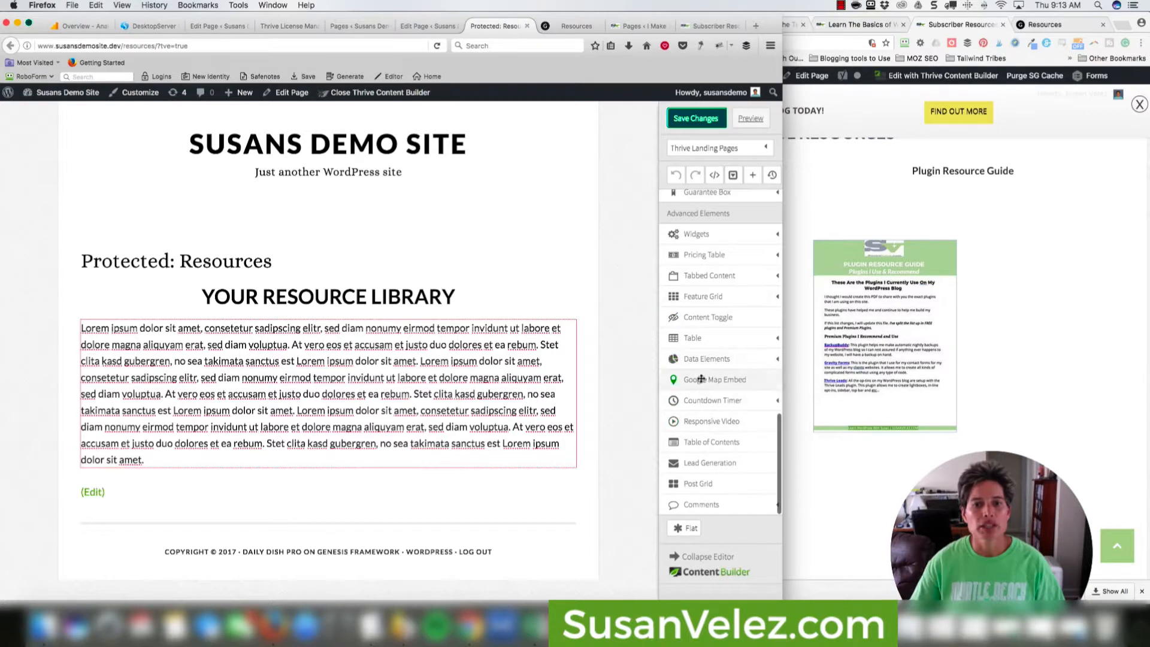
{"action": "scroll", "coordinate": [719, 376], "scroll_direction": "up", "scroll_amount": 8}
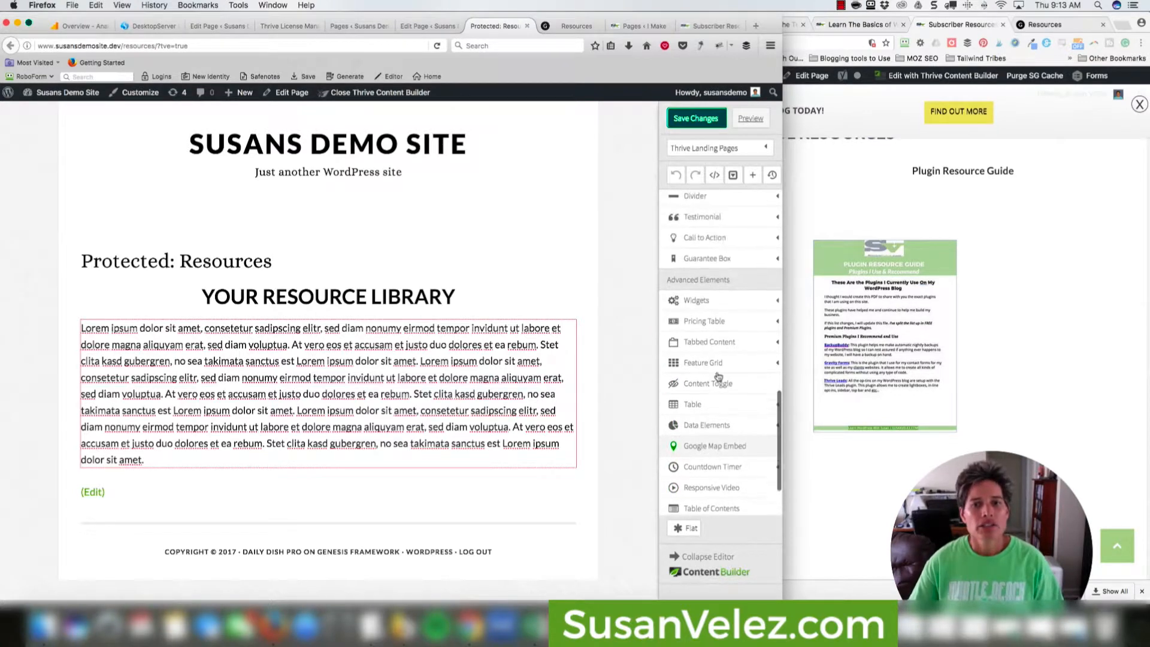
{"action": "scroll", "coordinate": [718, 375], "scroll_direction": "up", "scroll_amount": 2}
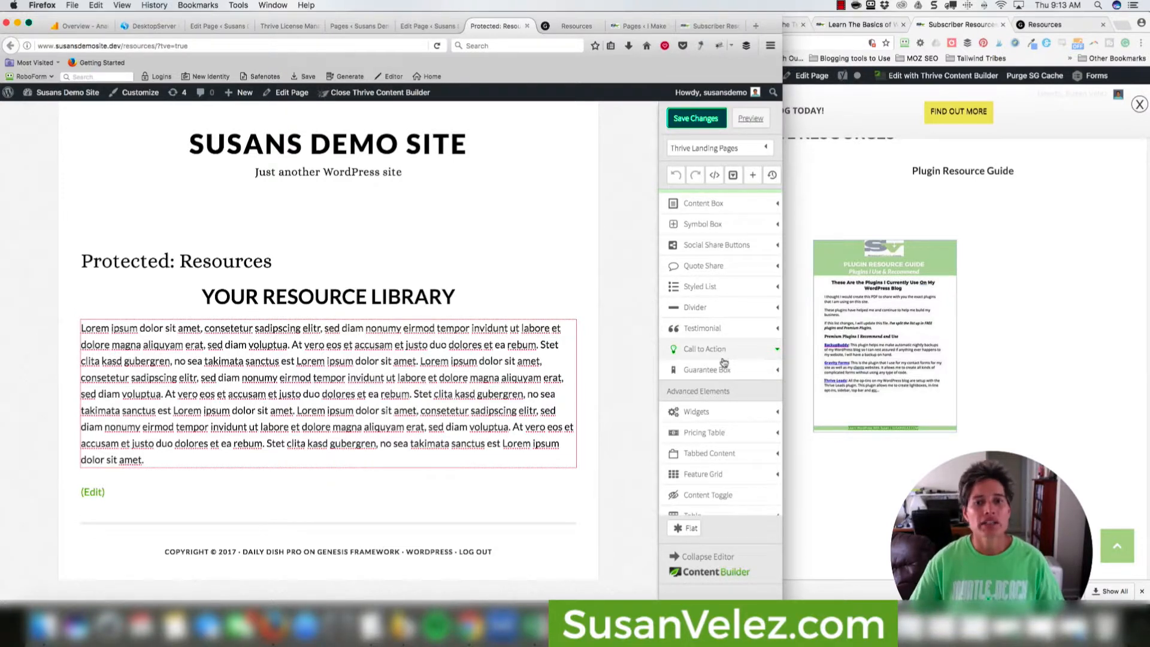
{"action": "scroll", "coordinate": [730, 395], "scroll_direction": "down", "scroll_amount": 5}
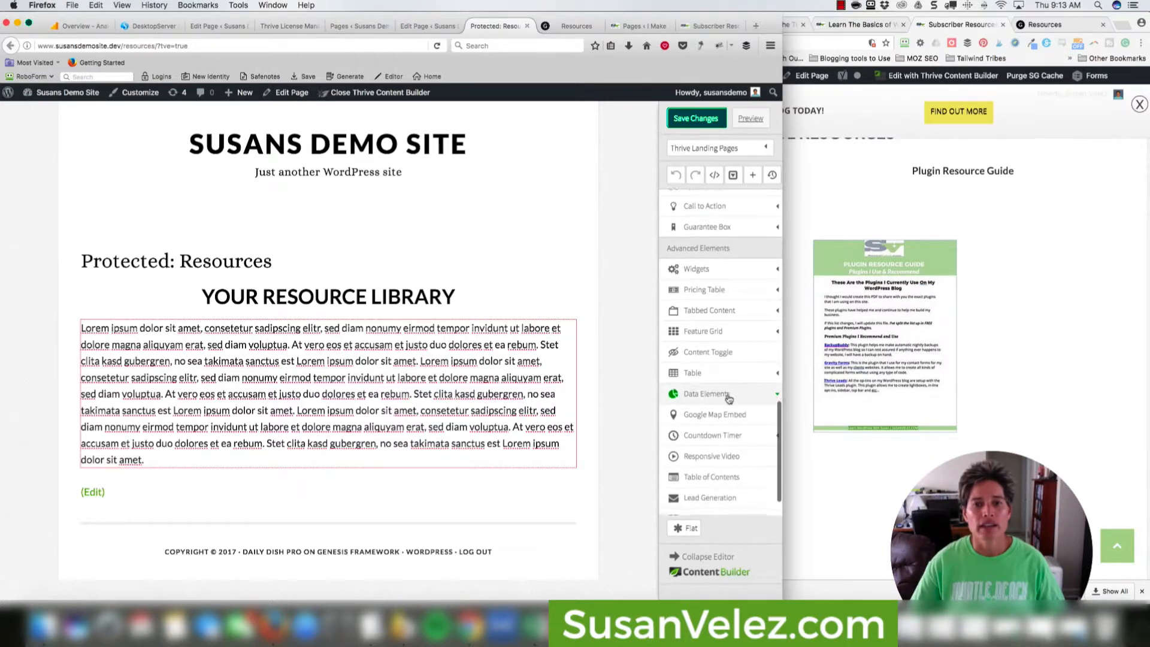
{"action": "scroll", "coordinate": [730, 396], "scroll_direction": "down", "scroll_amount": 1}
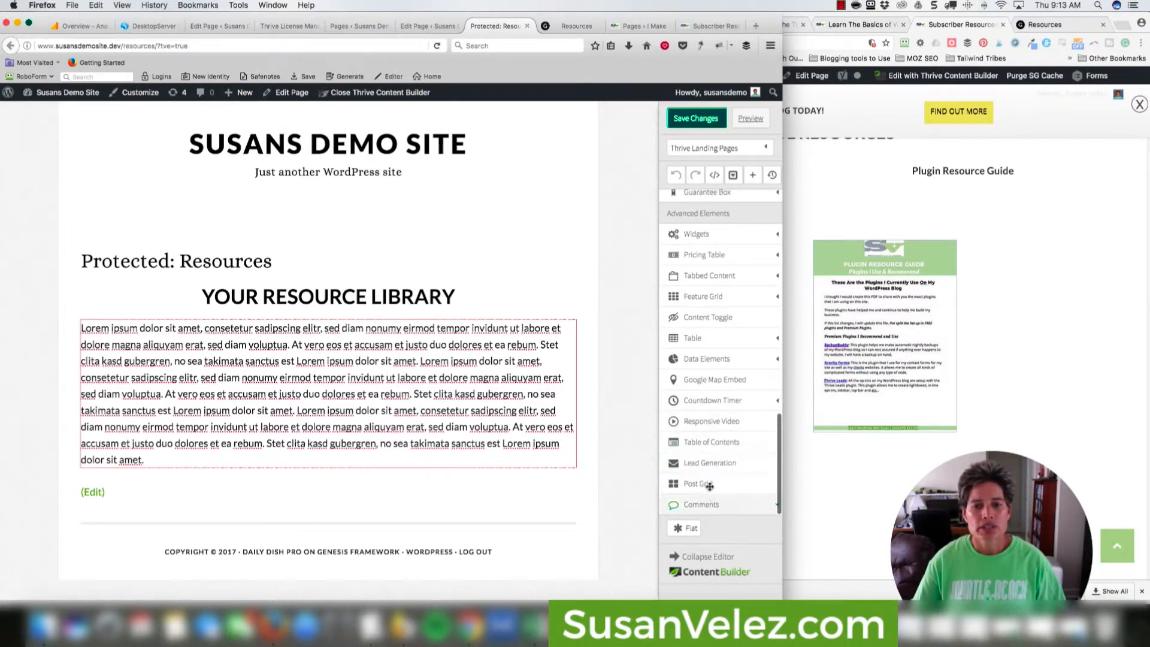
{"action": "scroll", "coordinate": [721, 449], "scroll_direction": "up", "scroll_amount": 5}
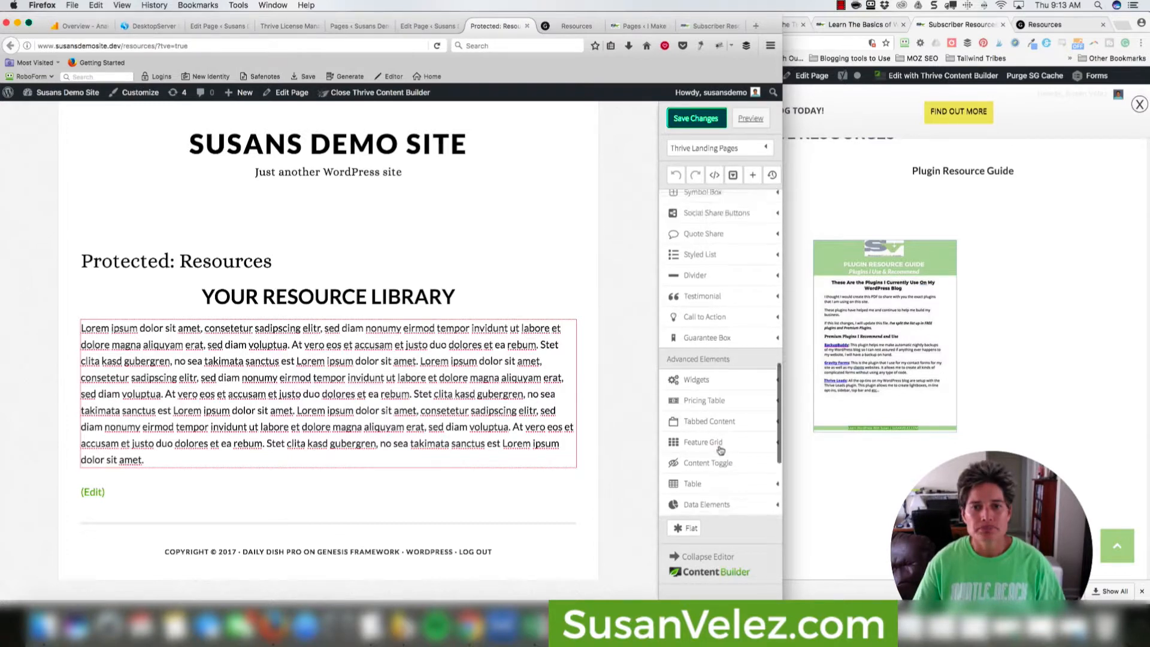
{"action": "scroll", "coordinate": [720, 448], "scroll_direction": "up", "scroll_amount": 10}
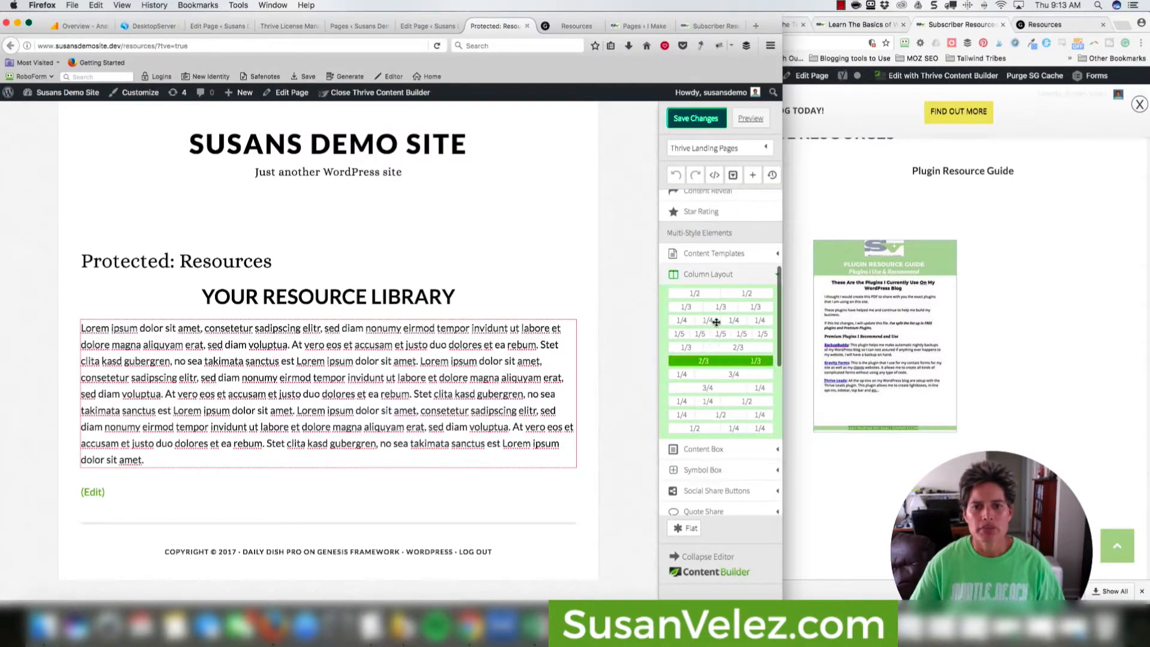
Place a 1/2 | 1/2 two-column layout below the Lorem ipsum paragraph.
{"action": "left_click_drag", "start_coordinate": [720, 293], "coordinate": [361, 482]}
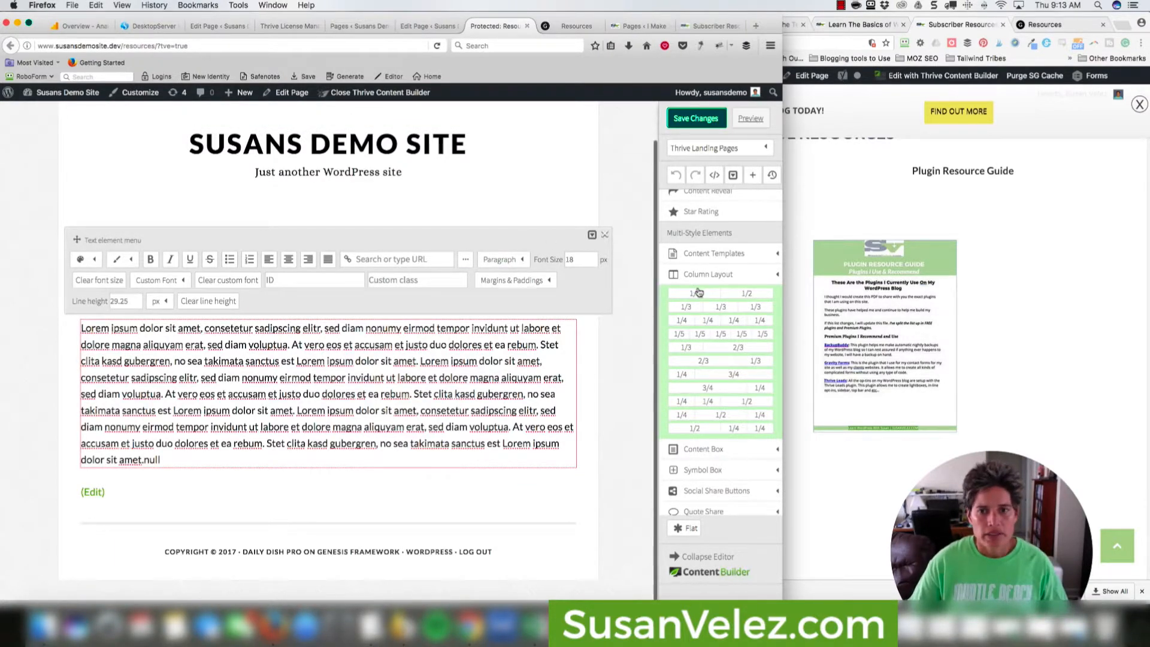
{"action": "left_click", "coordinate": [604, 234]}
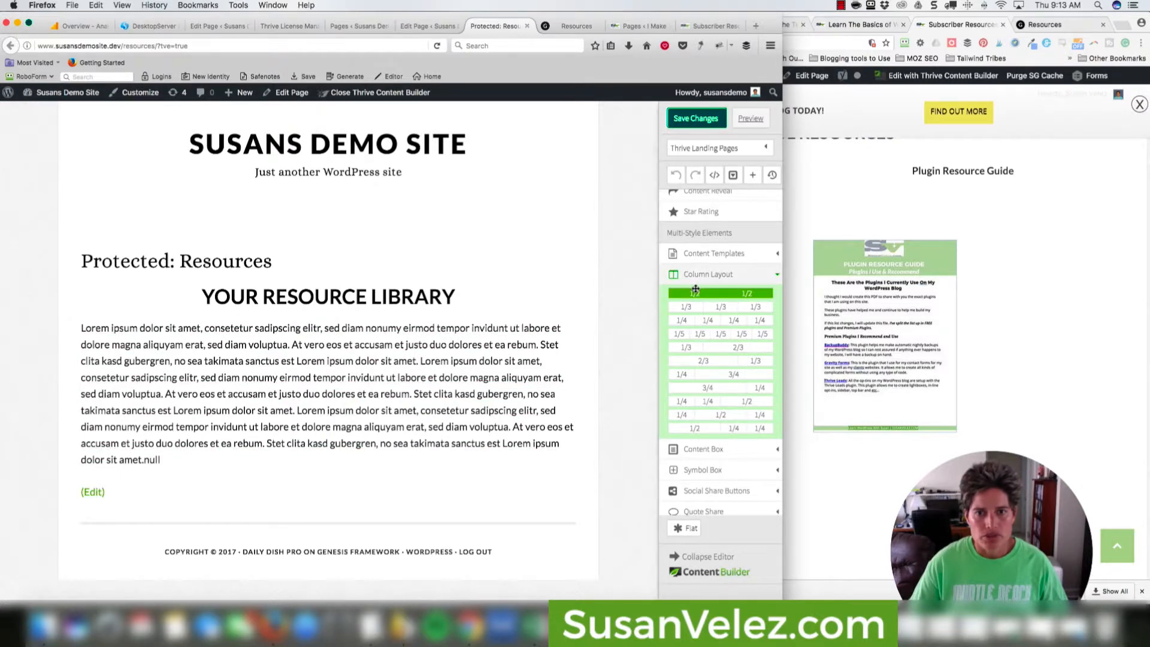
{"action": "left_click_drag", "start_coordinate": [695, 293], "coordinate": [260, 470]}
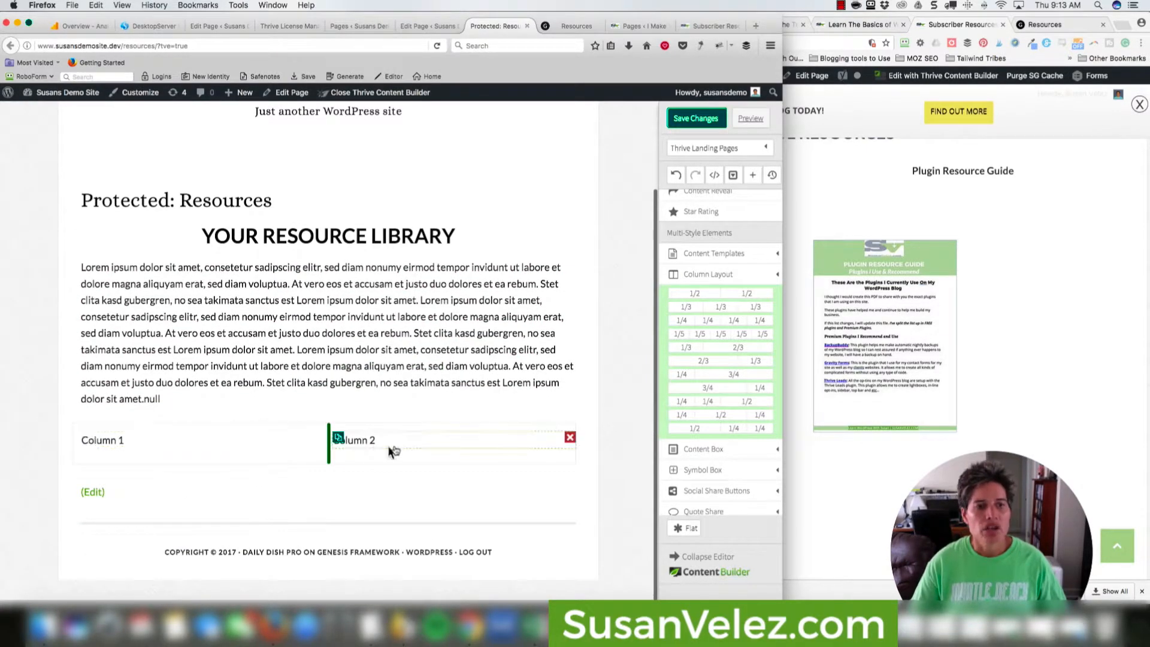
Rename the Column 1 and Column 2 placeholders to Resource 1 and Resource 2.
{"action": "left_click", "coordinate": [161, 443]}
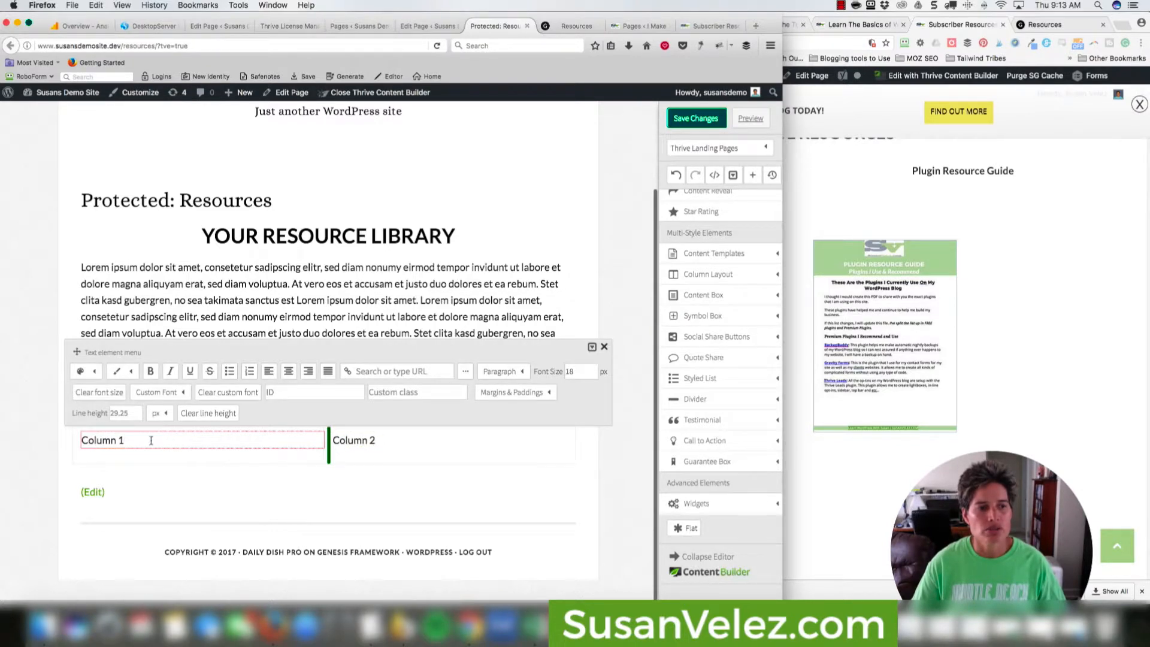
{"action": "triple_click", "coordinate": [150, 441]}
{"action": "type", "text": "REsour"}
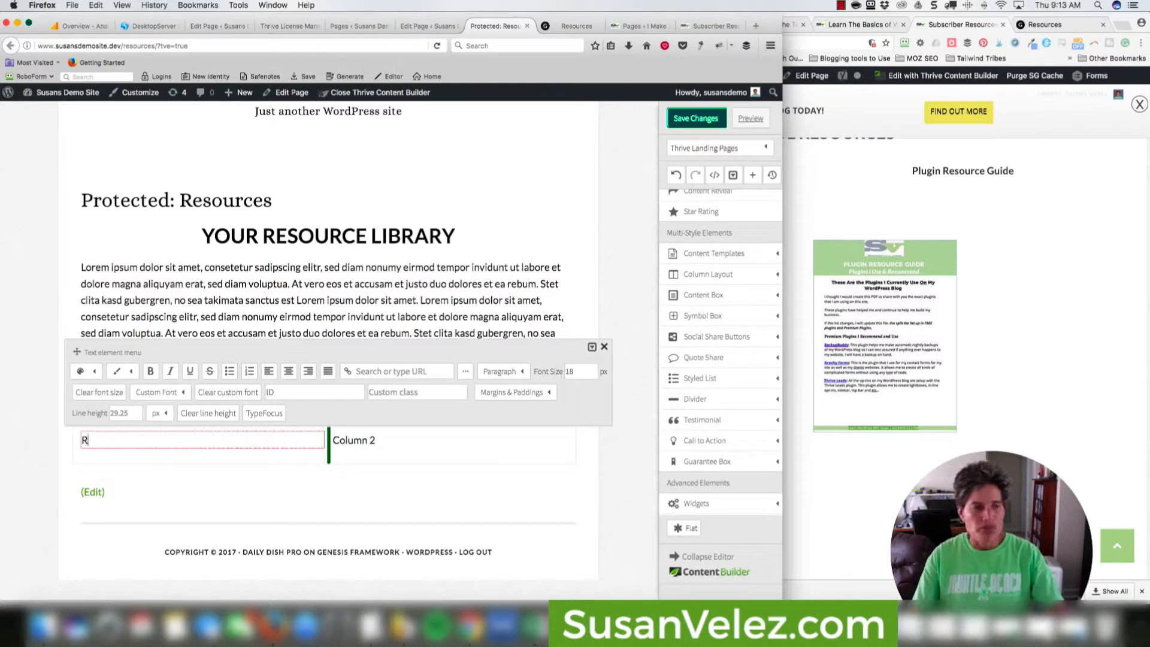
{"action": "key", "text": "BackSpace"}
{"action": "key", "text": "BackSpace"}
{"action": "key", "text": "BackSpace"}
{"action": "key", "text": "BackSpace"}
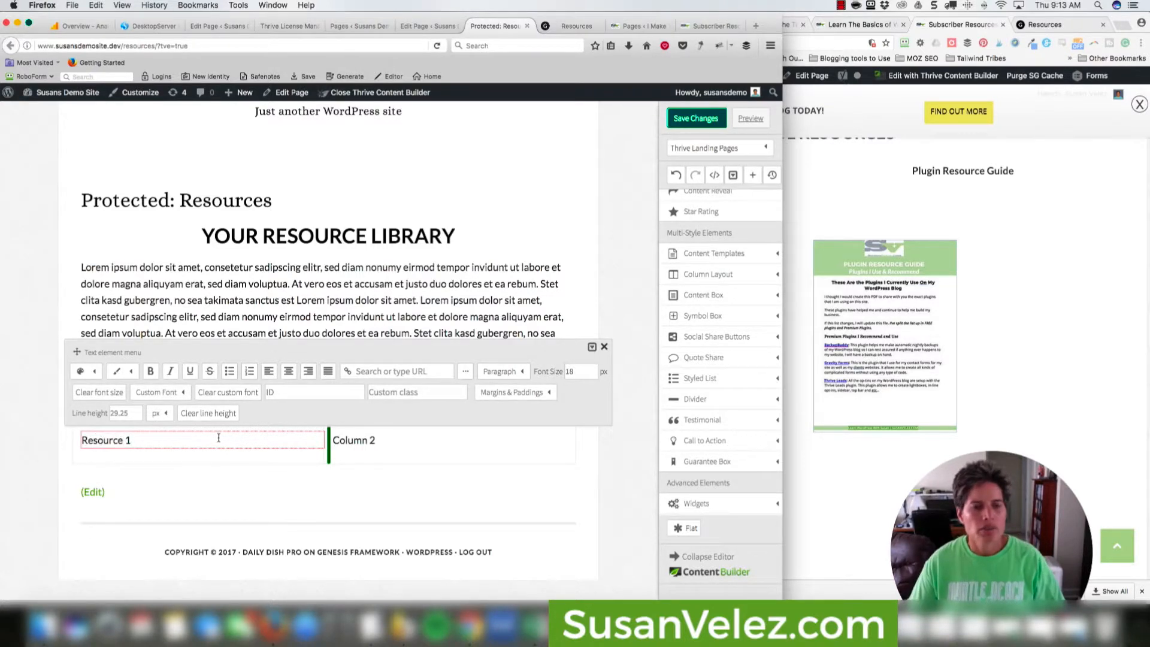
{"action": "left_click", "coordinate": [363, 446]}
{"action": "triple_click", "coordinate": [364, 445]}
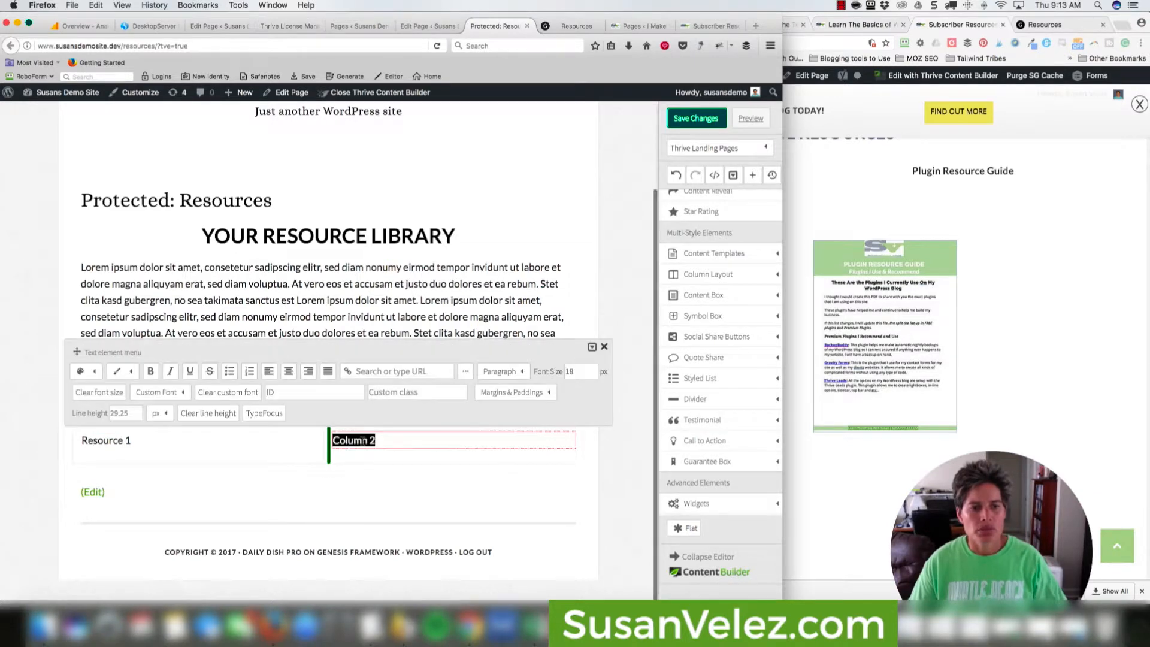
{"action": "type", "text": "RE"}
{"action": "key", "text": "BackSpace"}
{"action": "key", "text": "BackSpace"}
{"action": "key", "text": "BackSpace"}
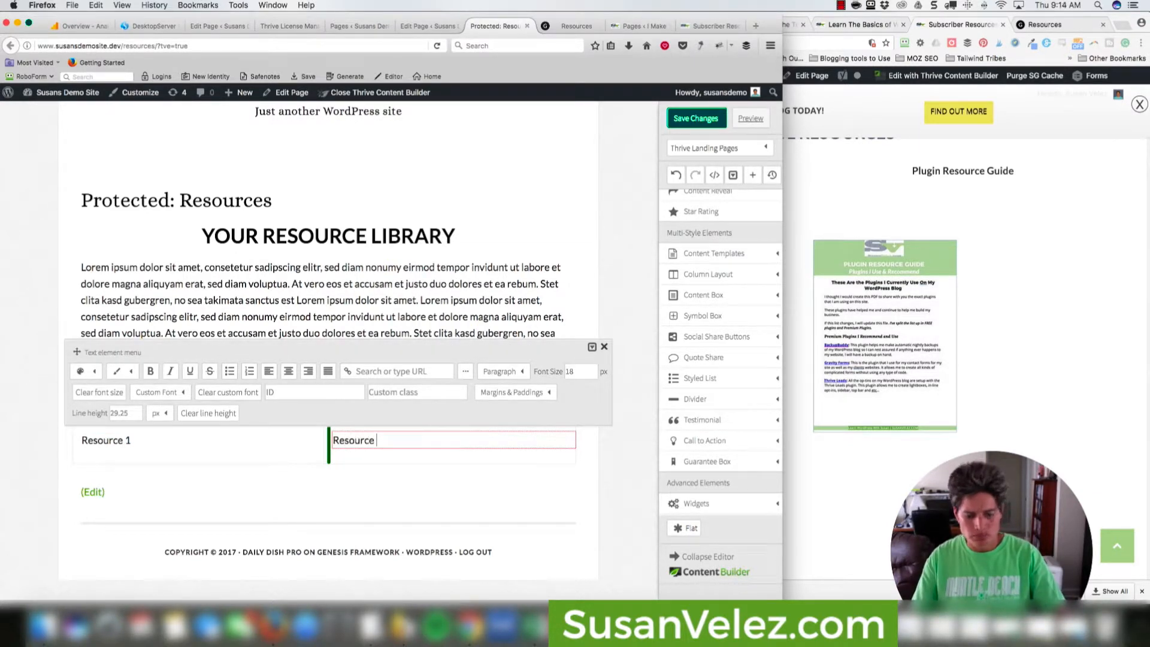
{"action": "left_click", "coordinate": [382, 481]}
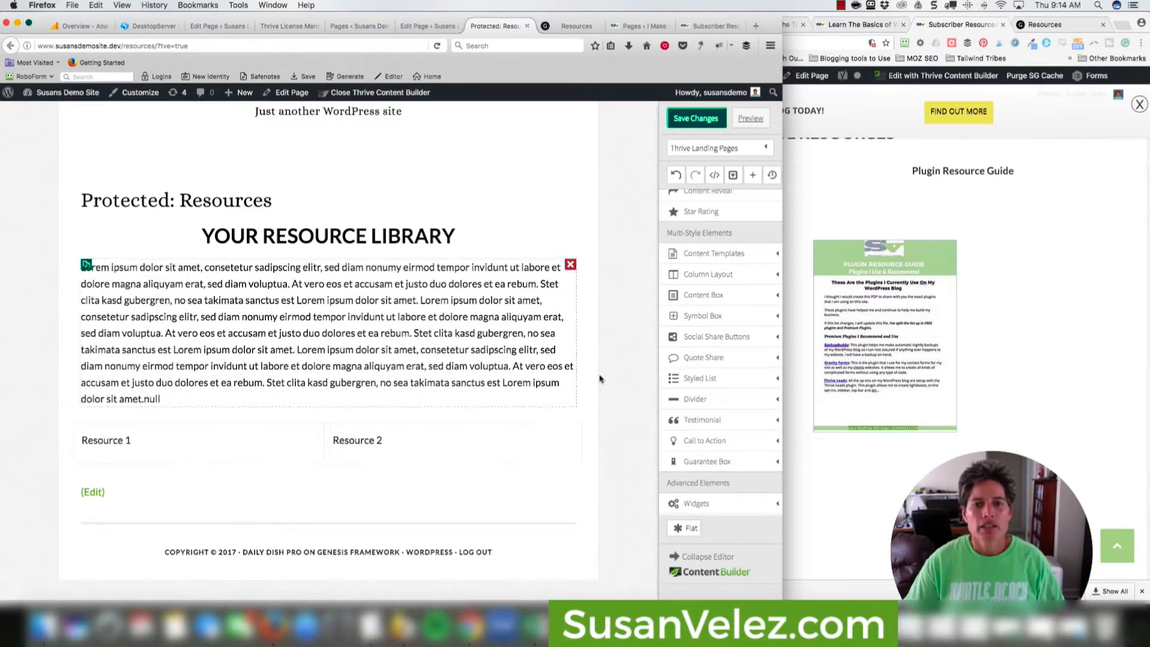
Drop an Image element into the second column.
{"action": "scroll", "coordinate": [708, 298], "scroll_direction": "up", "scroll_amount": 5}
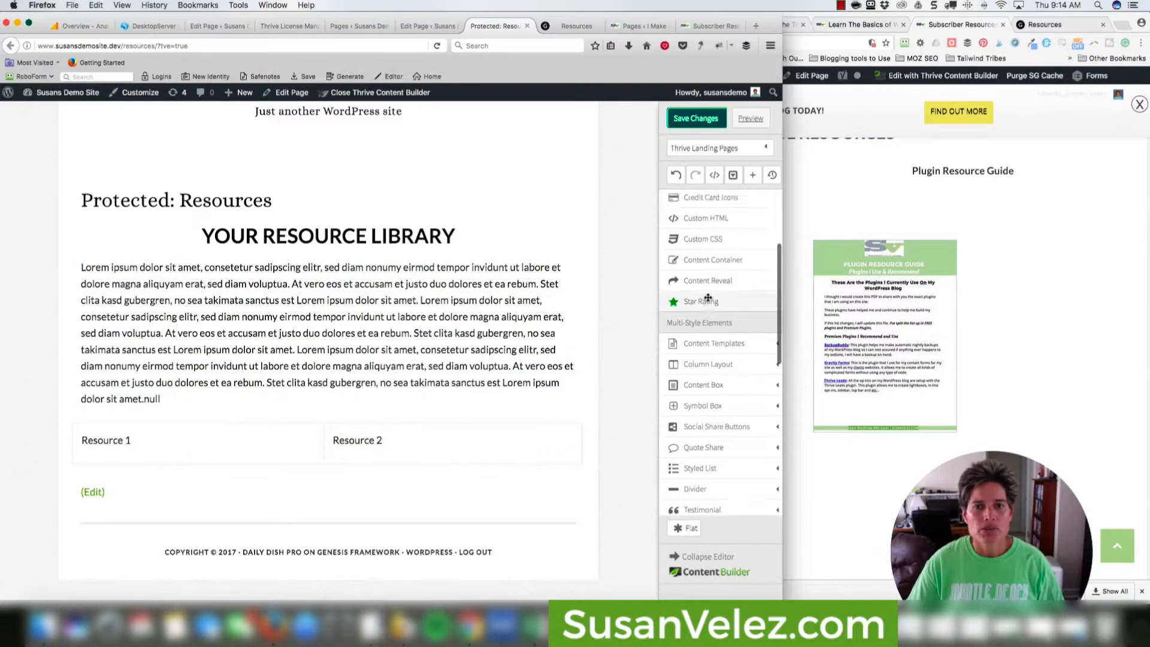
{"action": "scroll", "coordinate": [709, 298], "scroll_direction": "up", "scroll_amount": 3}
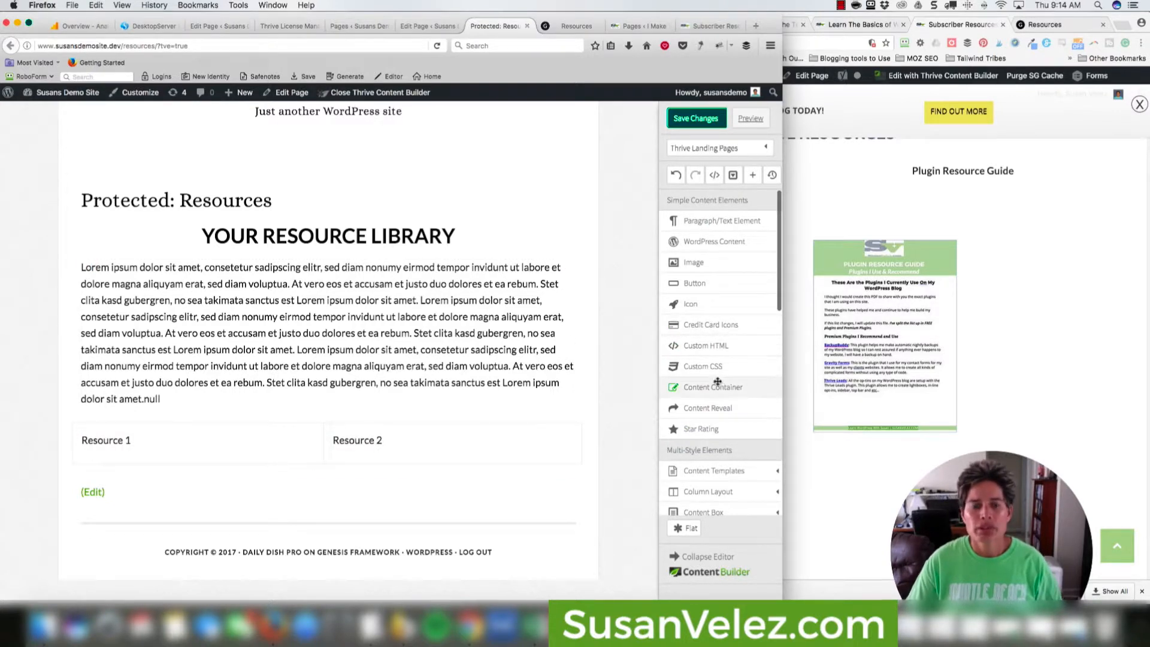
{"action": "scroll", "coordinate": [716, 396], "scroll_direction": "down", "scroll_amount": 1}
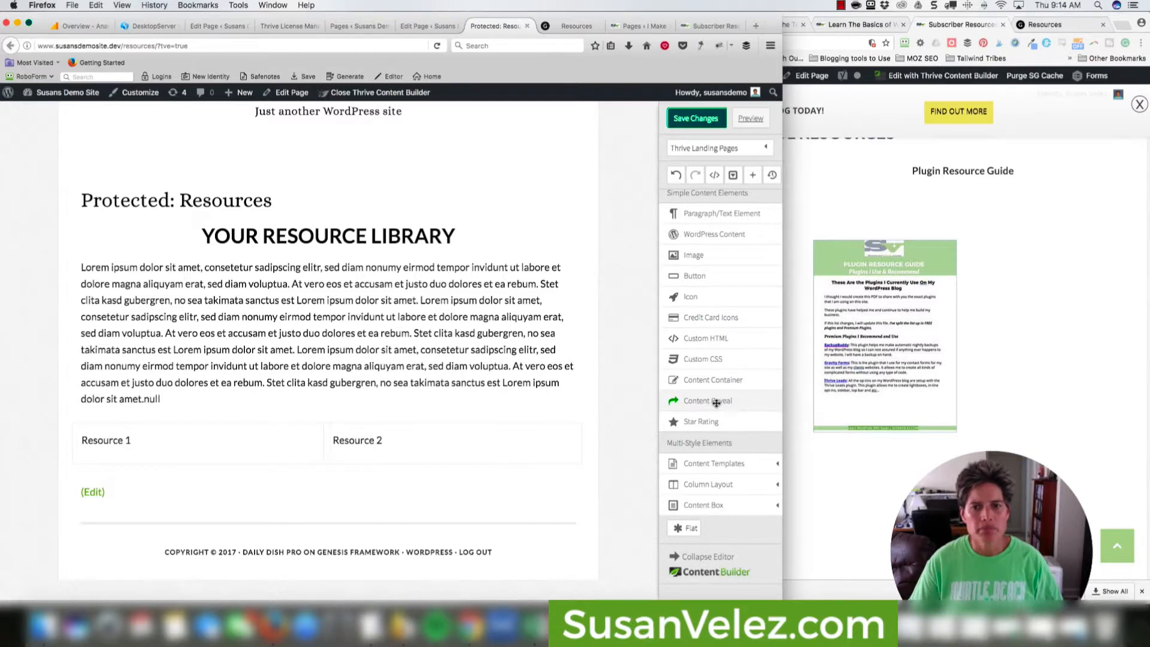
{"action": "scroll", "coordinate": [716, 403], "scroll_direction": "down", "scroll_amount": 5}
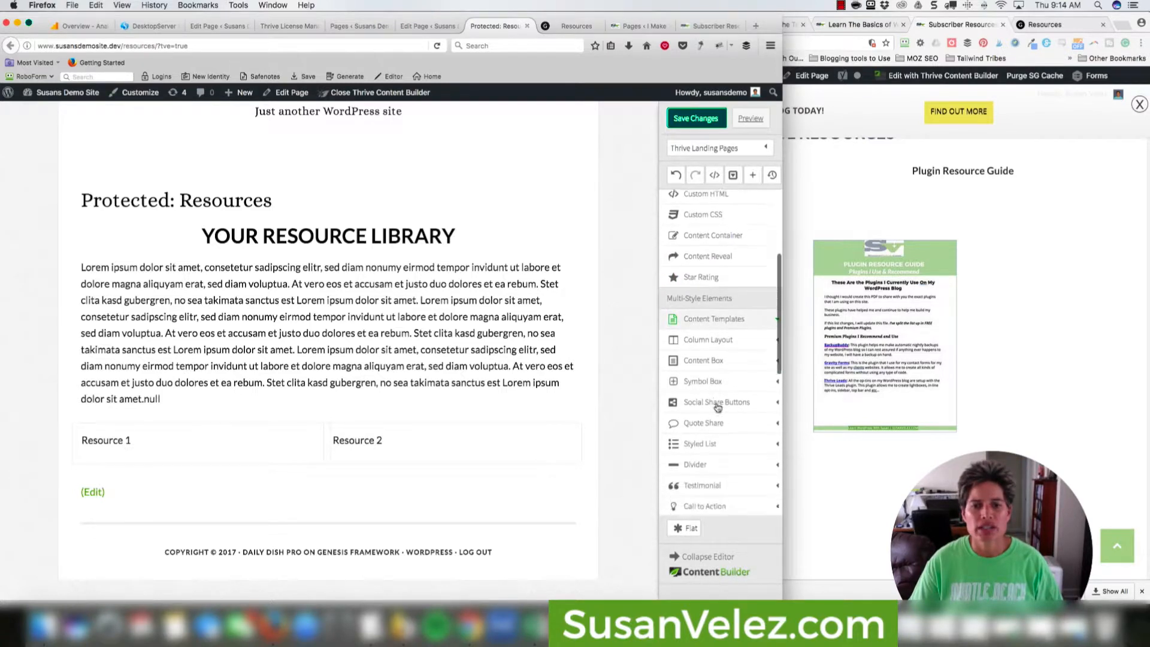
{"action": "scroll", "coordinate": [717, 407], "scroll_direction": "up", "scroll_amount": 5}
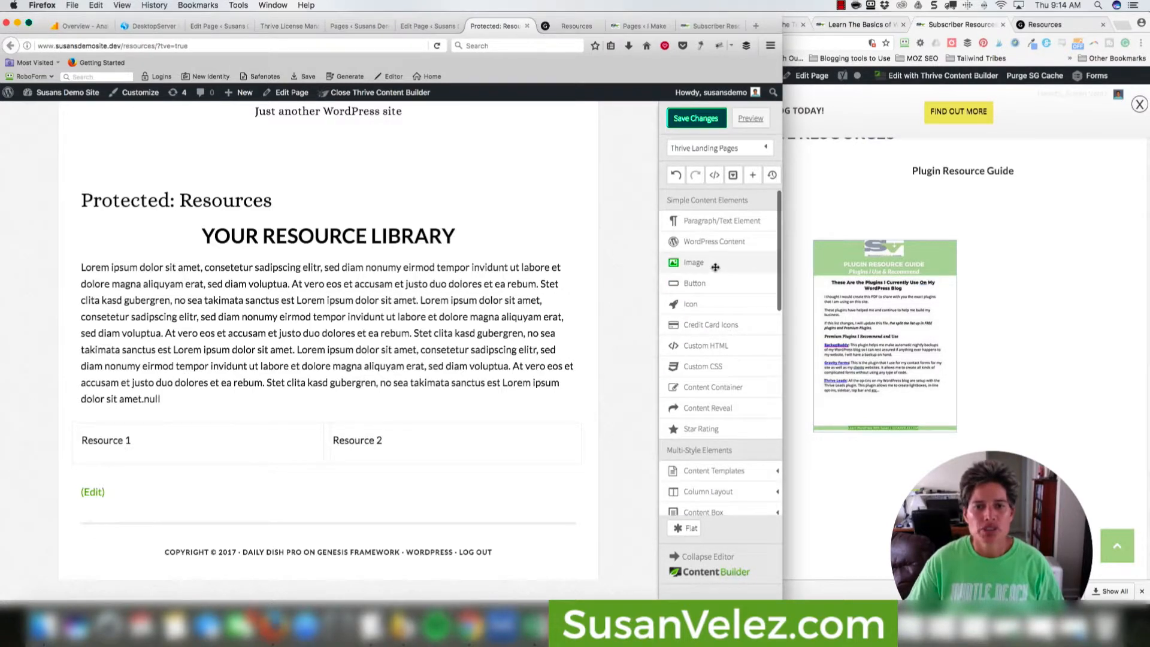
{"action": "left_click_drag", "start_coordinate": [715, 267], "coordinate": [428, 453]}
Upload the Plugin Resource Guide subscribers PDF through the image's media chooser.
{"action": "left_click", "coordinate": [454, 480]}
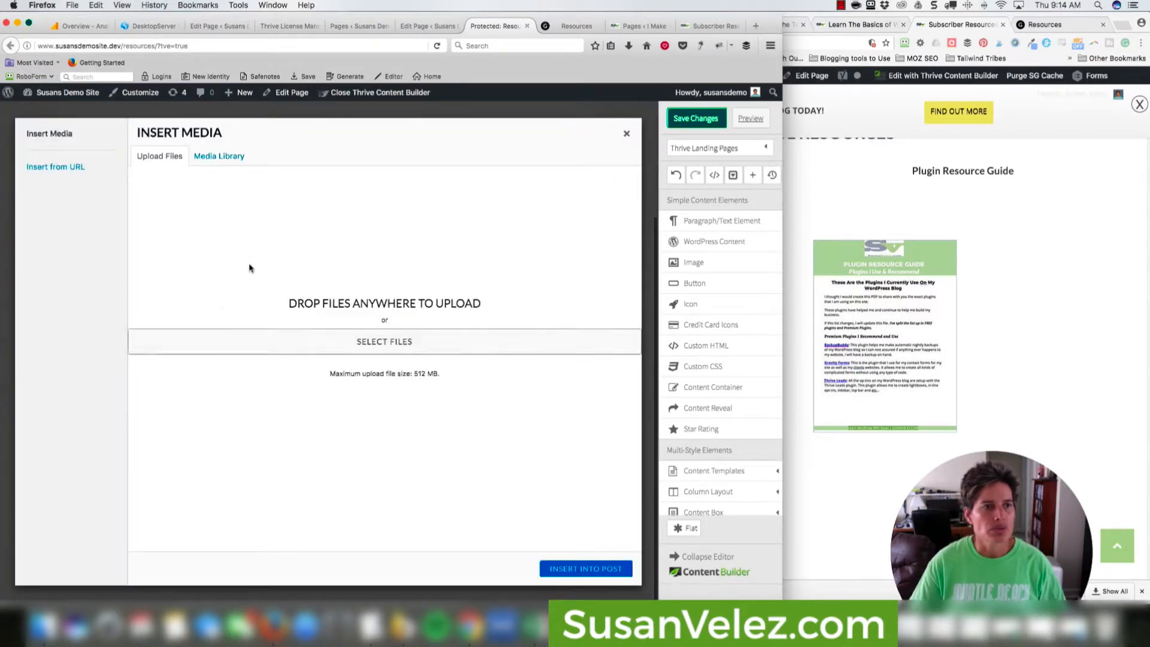
{"action": "left_click", "coordinate": [350, 353]}
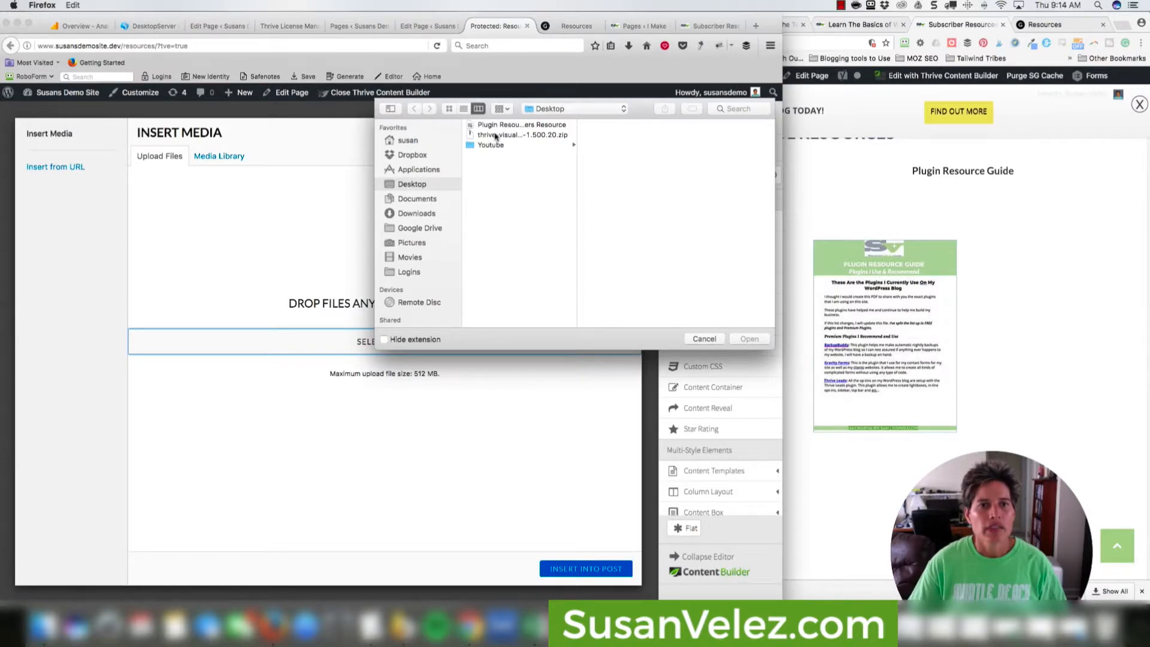
{"action": "left_click", "coordinate": [496, 126]}
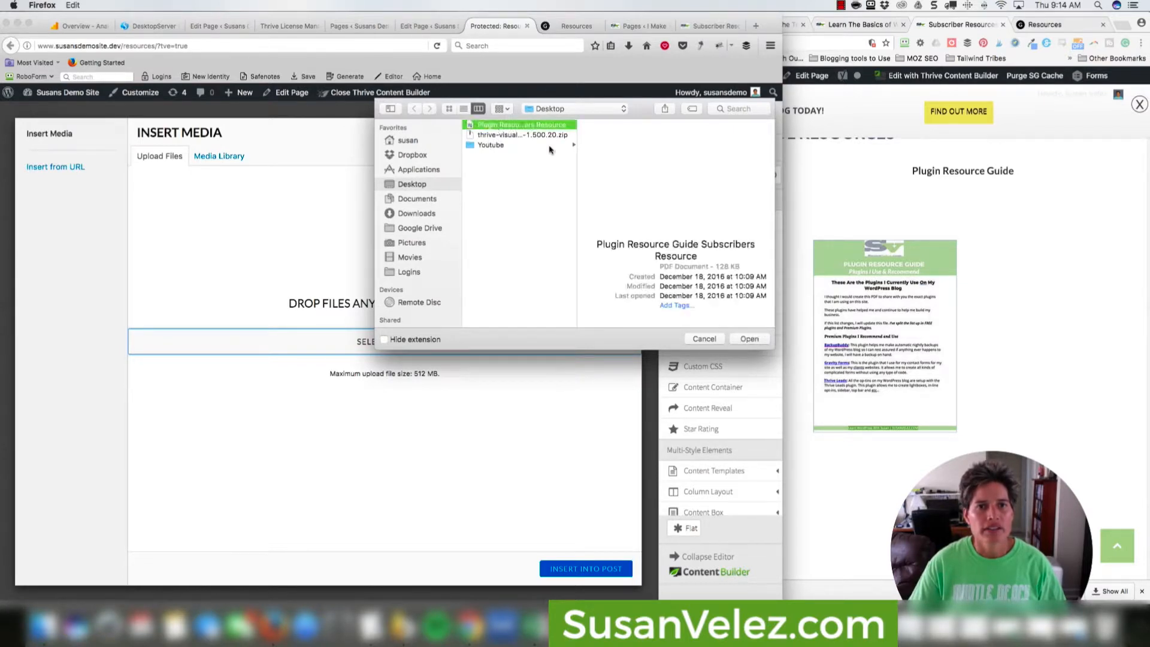
{"action": "left_click", "coordinate": [750, 339]}
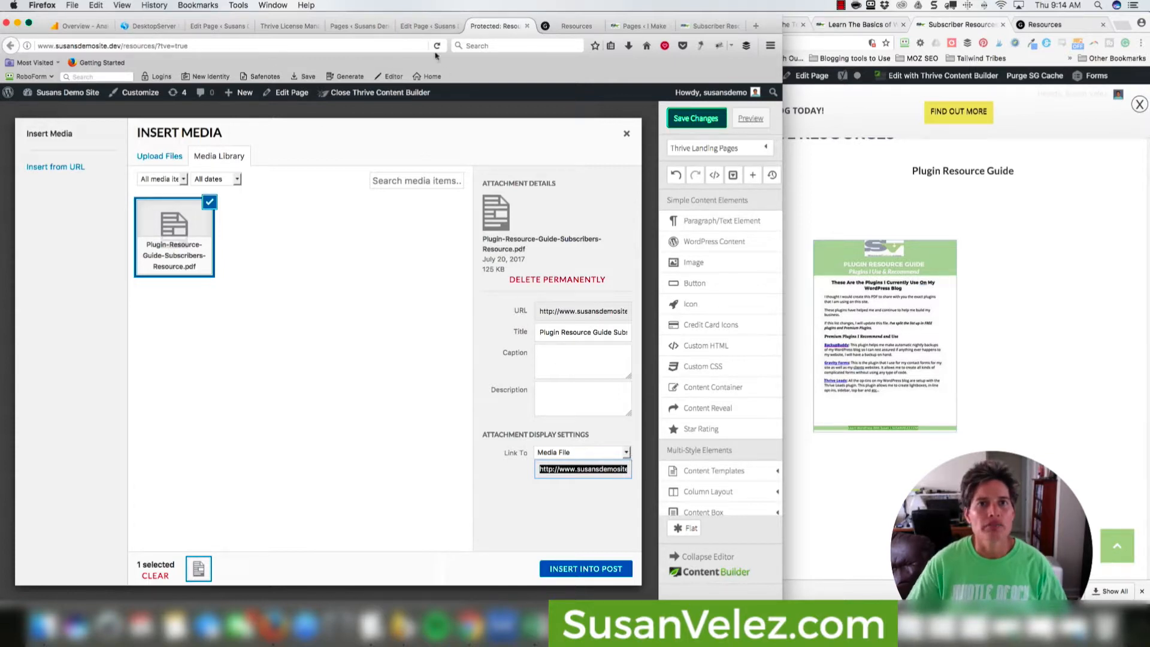
{"action": "left_click", "coordinate": [428, 25]}
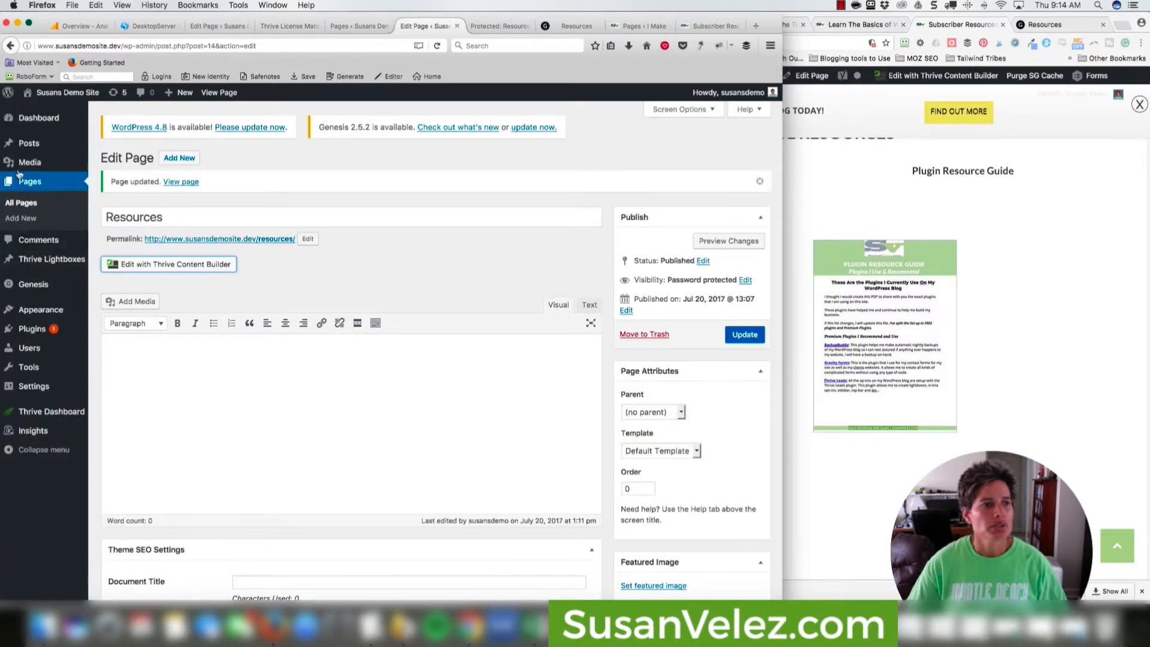
In the Media Library, open the uploaded PDF and select its full file URL.
{"action": "mouse_move", "coordinate": [30, 163]}
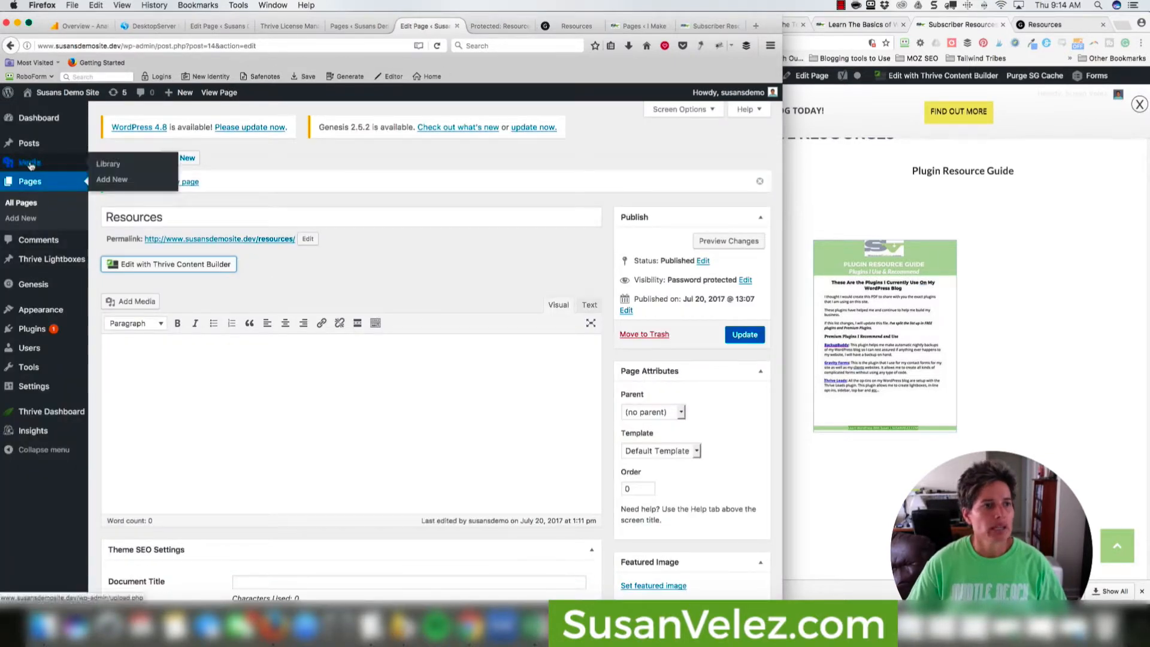
{"action": "left_click", "coordinate": [99, 167]}
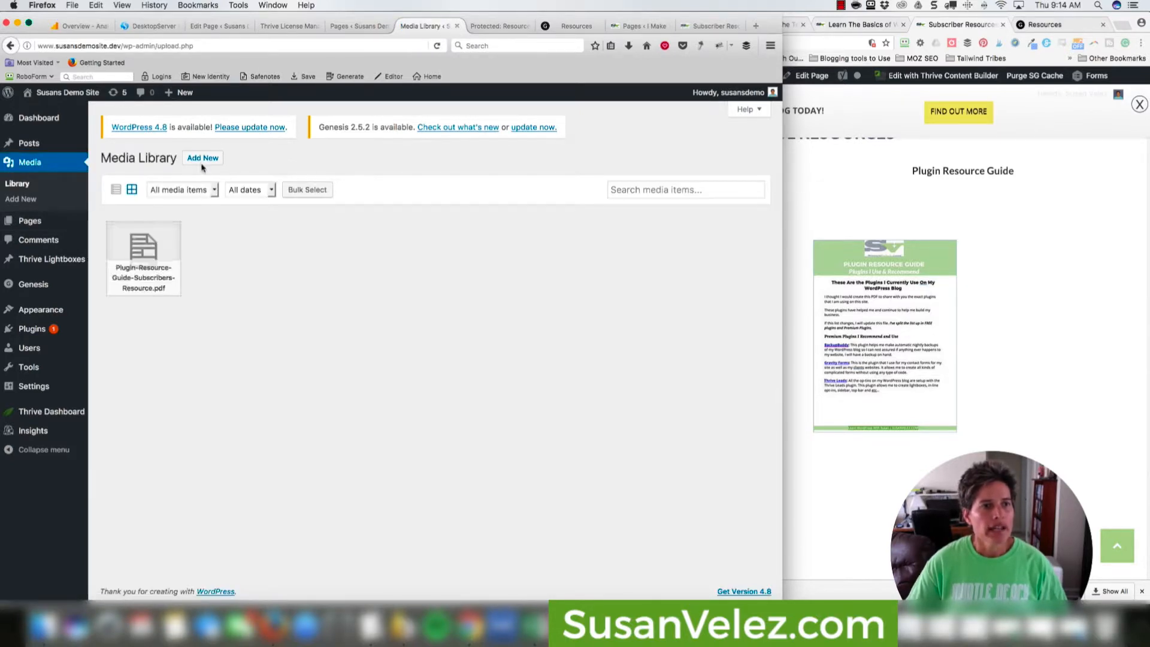
{"action": "left_click", "coordinate": [145, 250]}
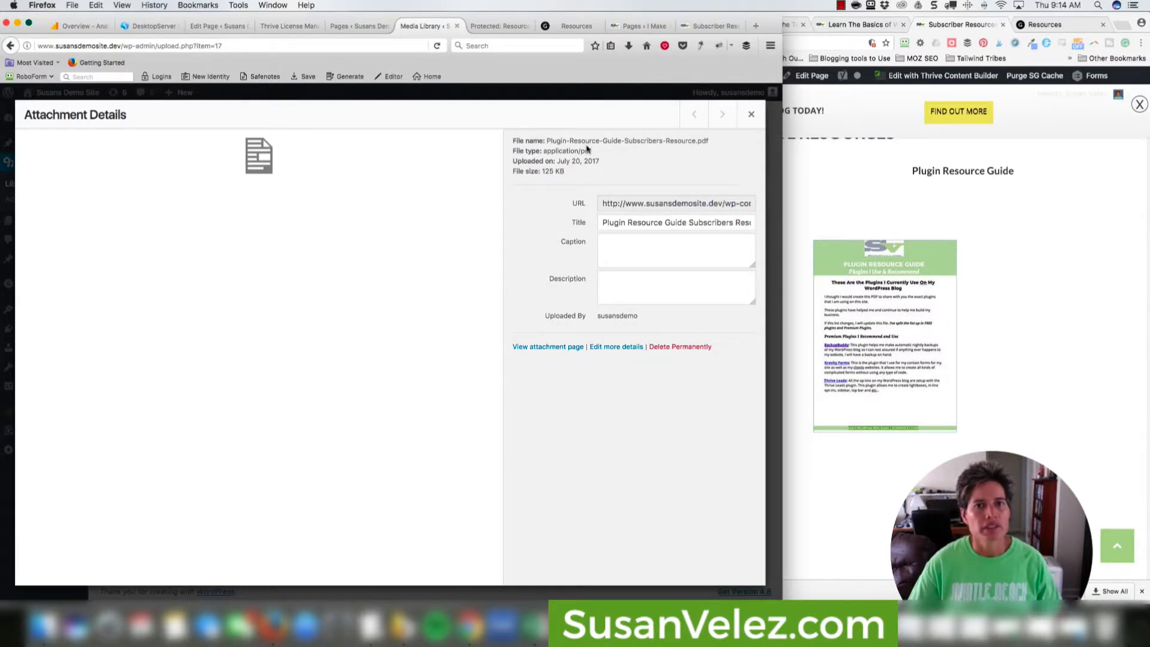
{"action": "left_click", "coordinate": [662, 204]}
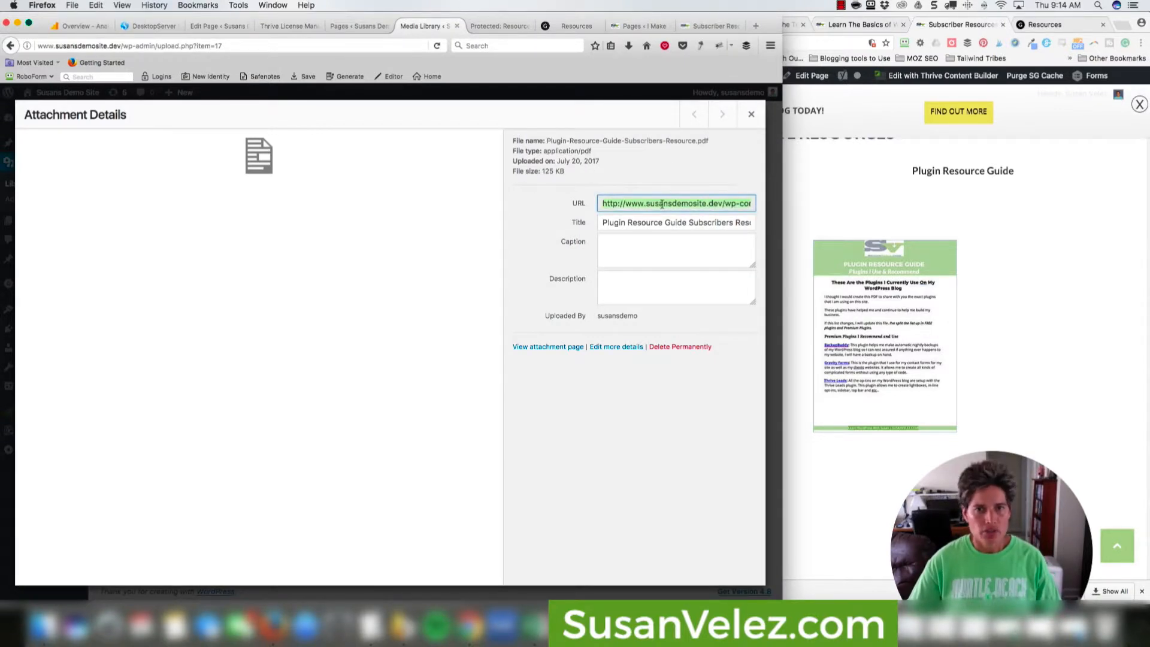
Back in the builder, keep Link To on Media File and close Insert Media without inserting.
{"action": "left_click", "coordinate": [503, 27]}
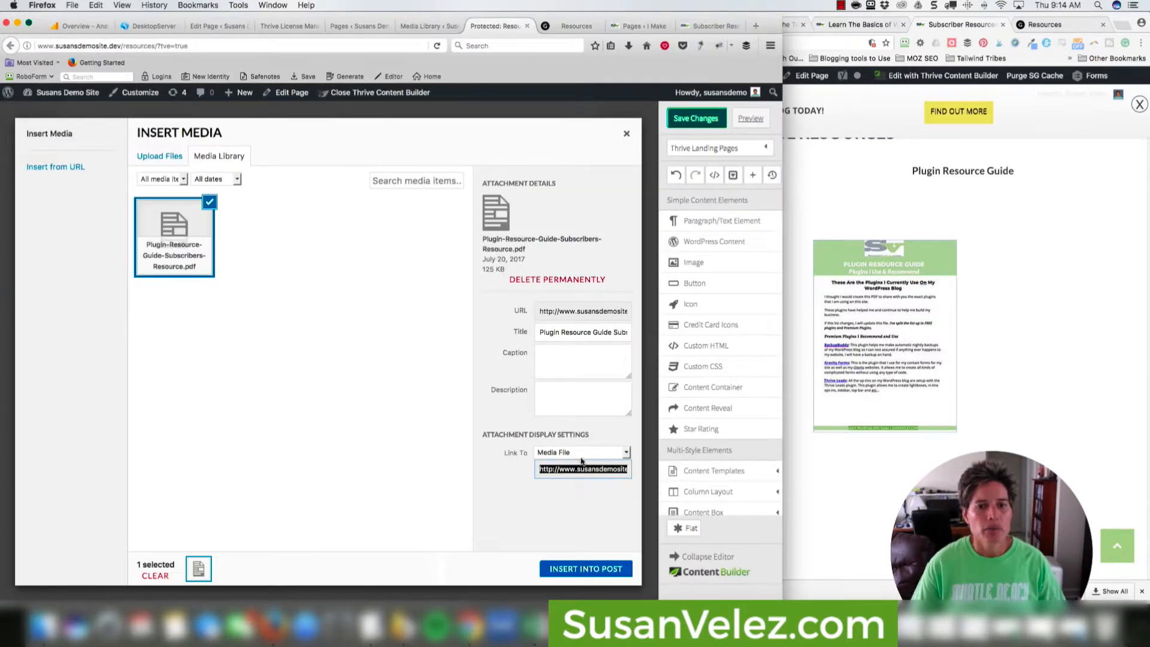
{"action": "left_click", "coordinate": [627, 453]}
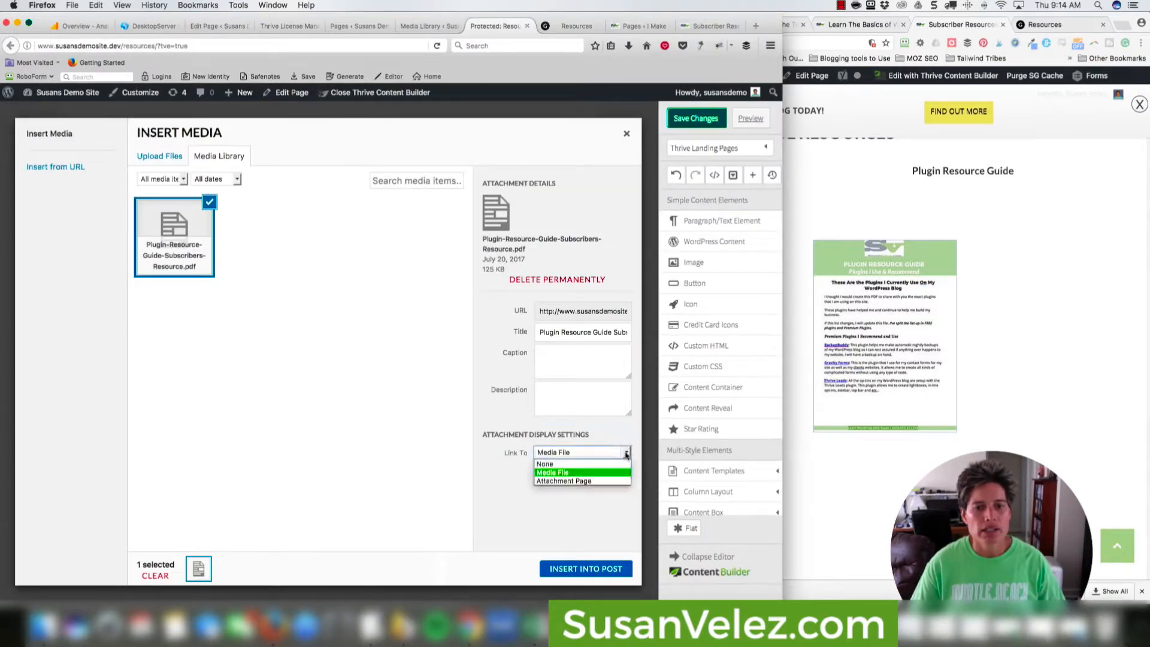
{"action": "left_click", "coordinate": [572, 472]}
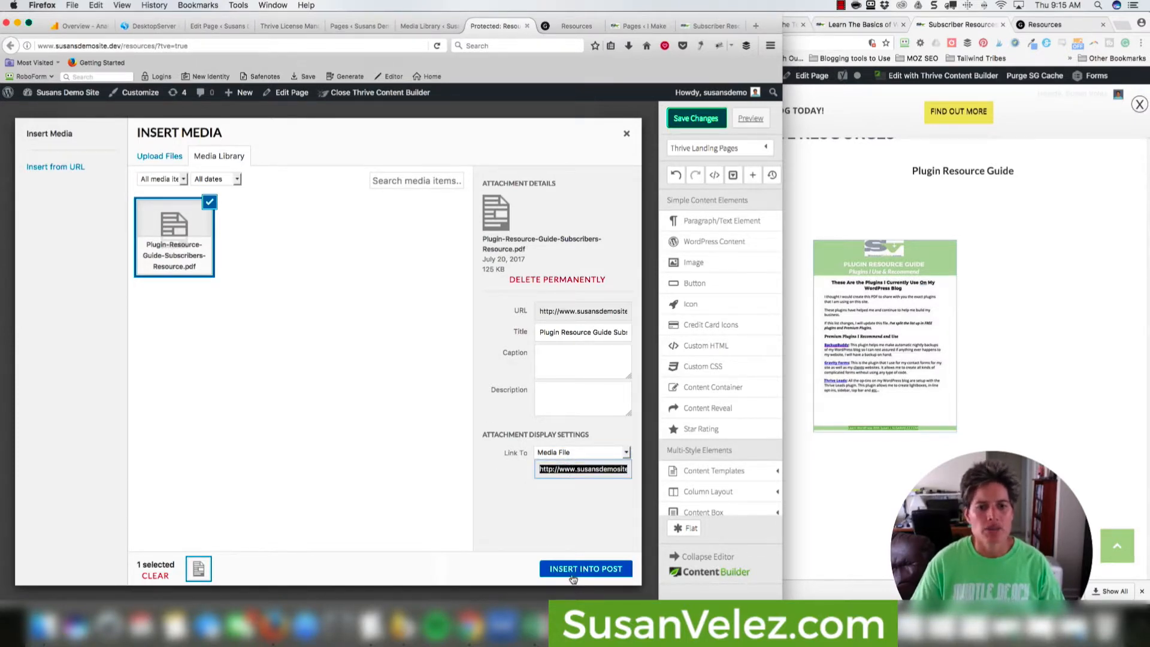
{"action": "key", "text": "Escape"}
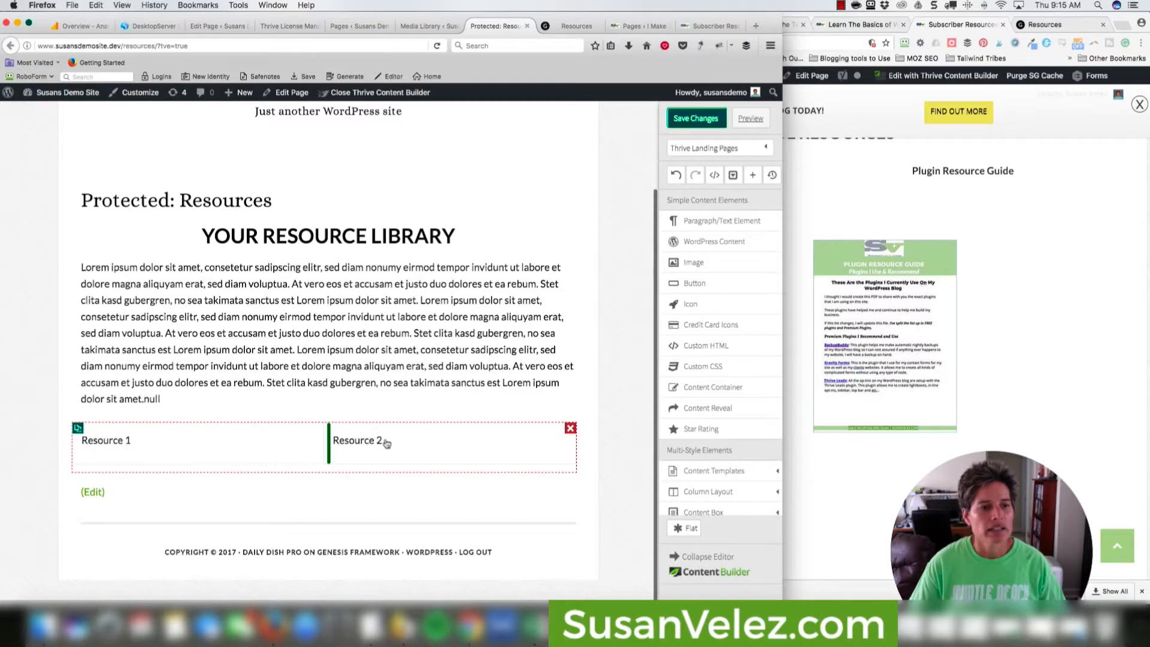
Launch Snagit, dismiss its operation-failed and missing-captures alerts, and skip the update.
{"action": "left_click", "coordinate": [1118, 343]}
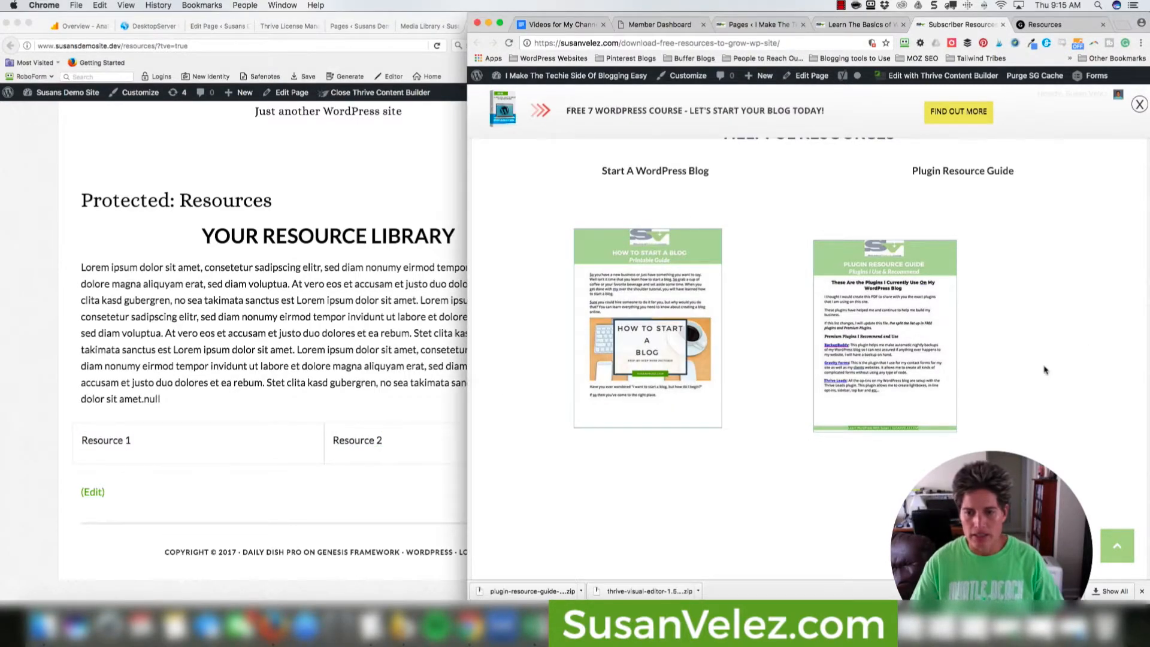
{"action": "left_click", "coordinate": [665, 625]}
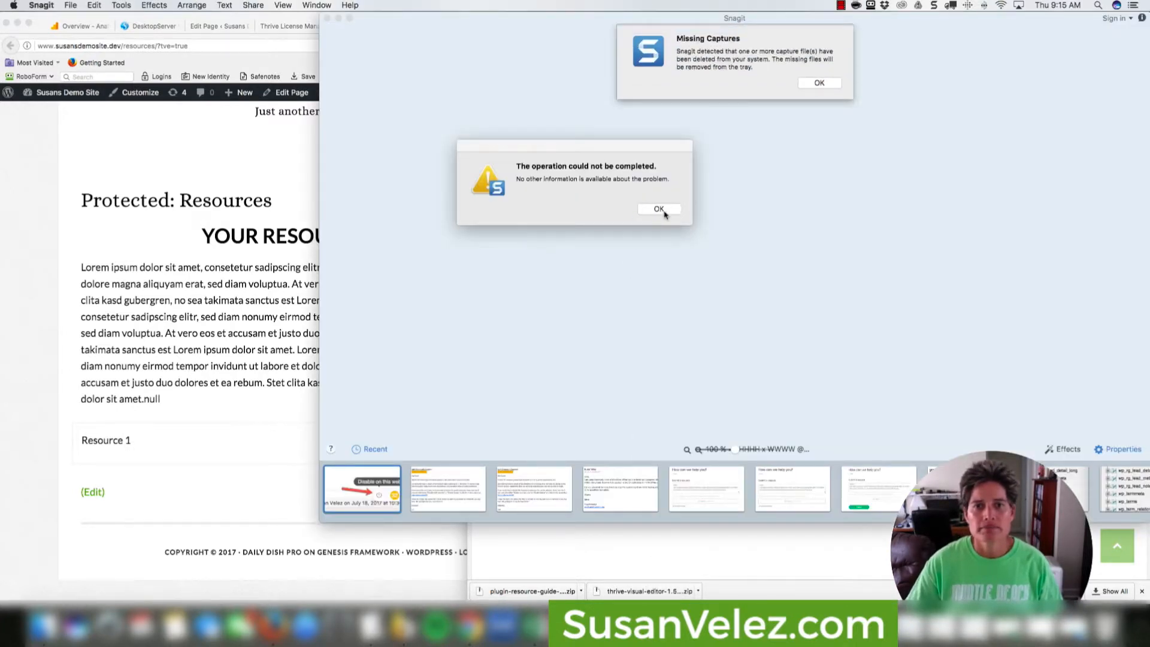
{"action": "left_click", "coordinate": [655, 211]}
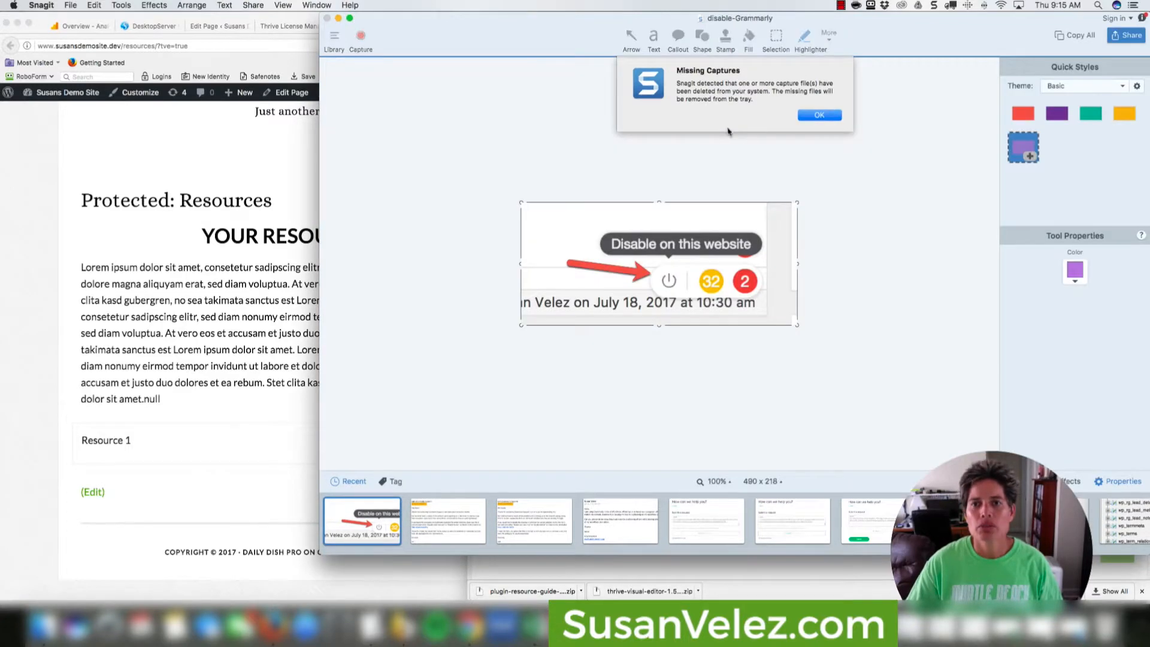
{"action": "left_click", "coordinate": [811, 116]}
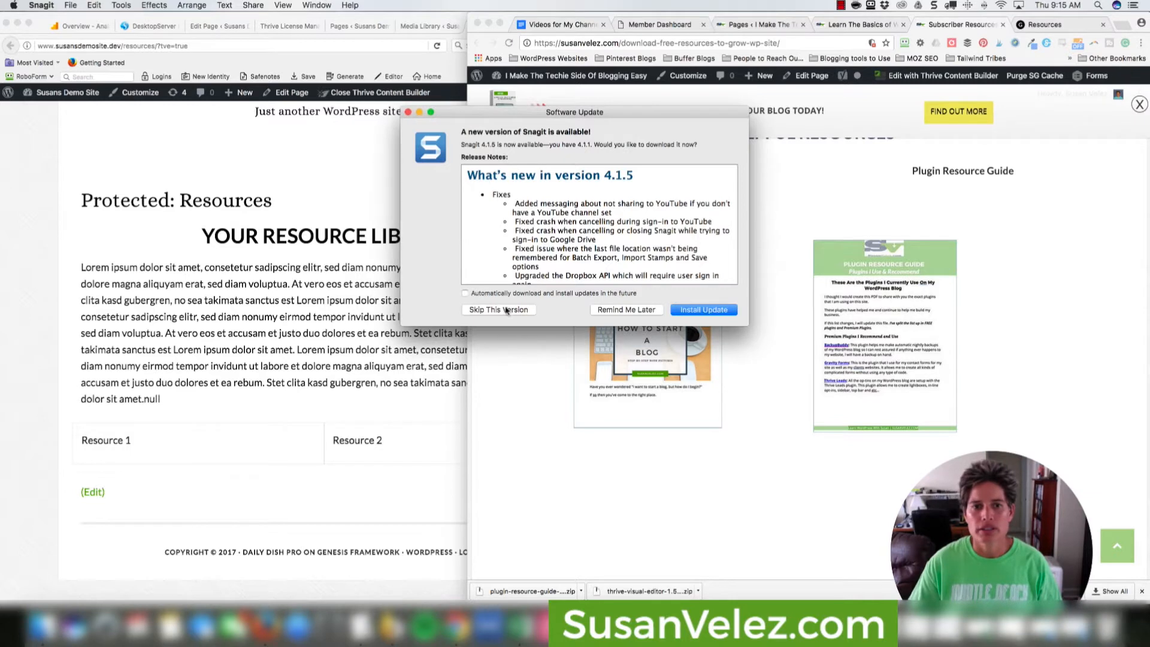
{"action": "left_click", "coordinate": [508, 311]}
Capture the Plugin Resource Guide cover from the live page and return to the builder.
{"action": "left_click", "coordinate": [893, 389]}
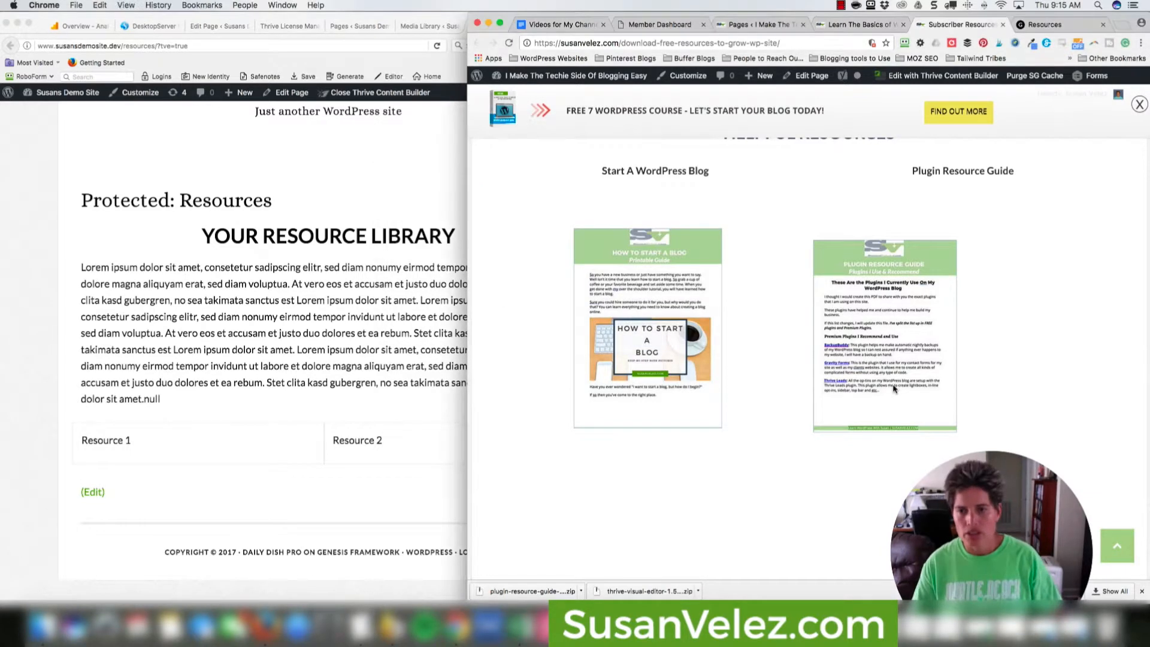
{"action": "left_click", "coordinate": [893, 390]}
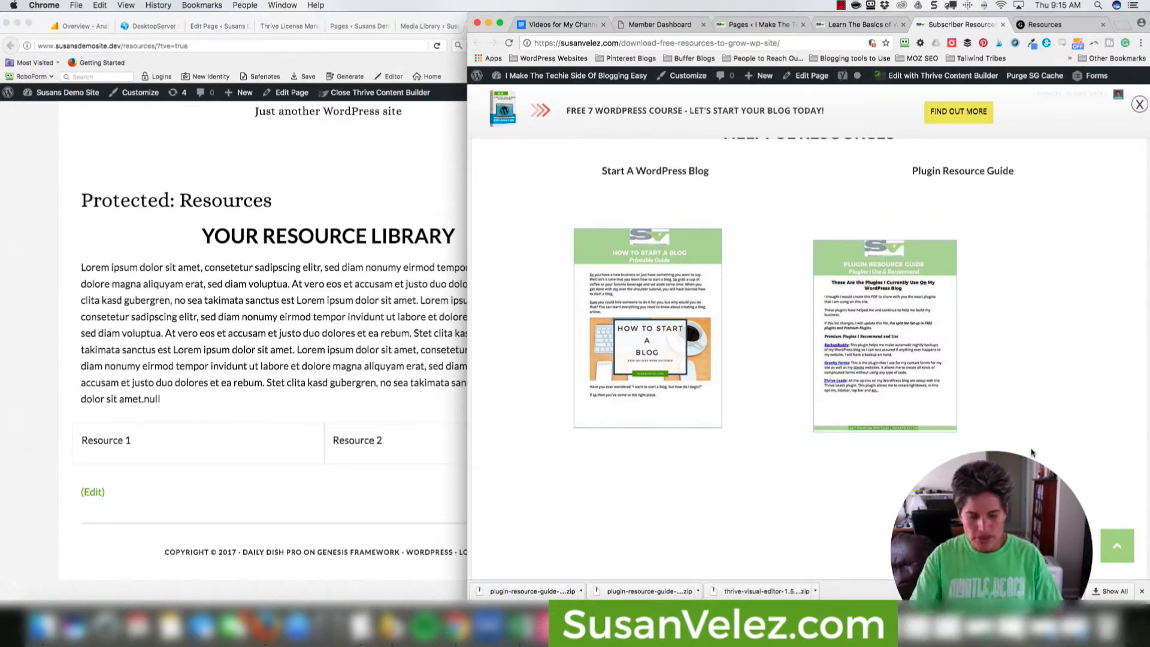
{"action": "left_click_drag", "start_coordinate": [807, 234], "coordinate": [967, 438]}
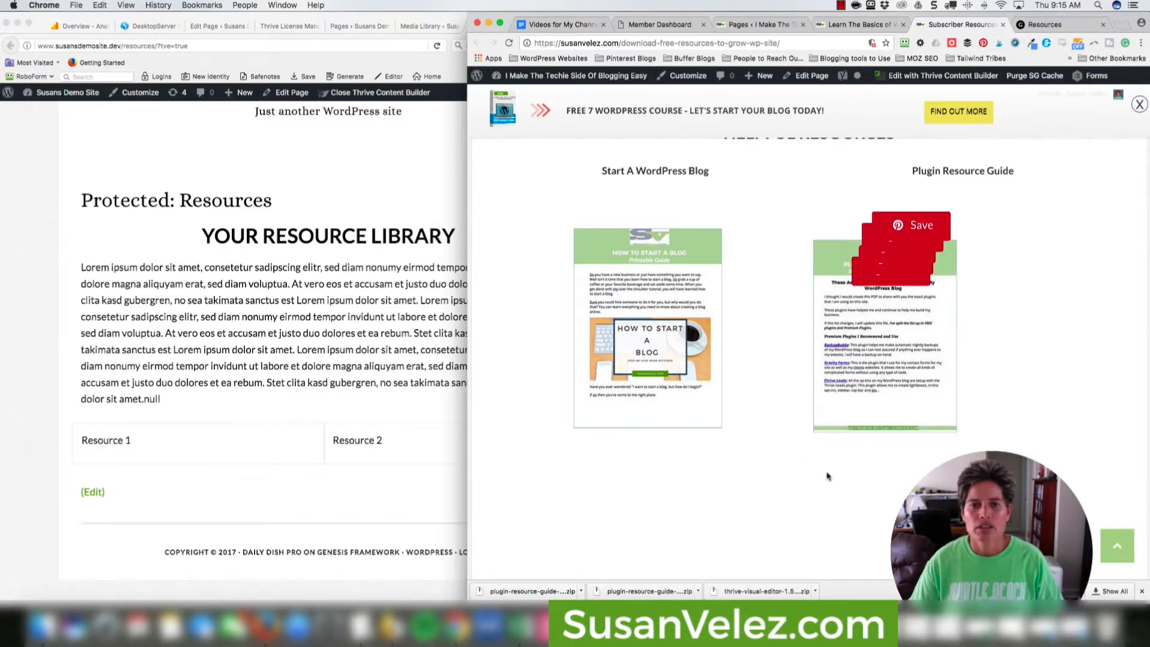
{"action": "left_click", "coordinate": [423, 414]}
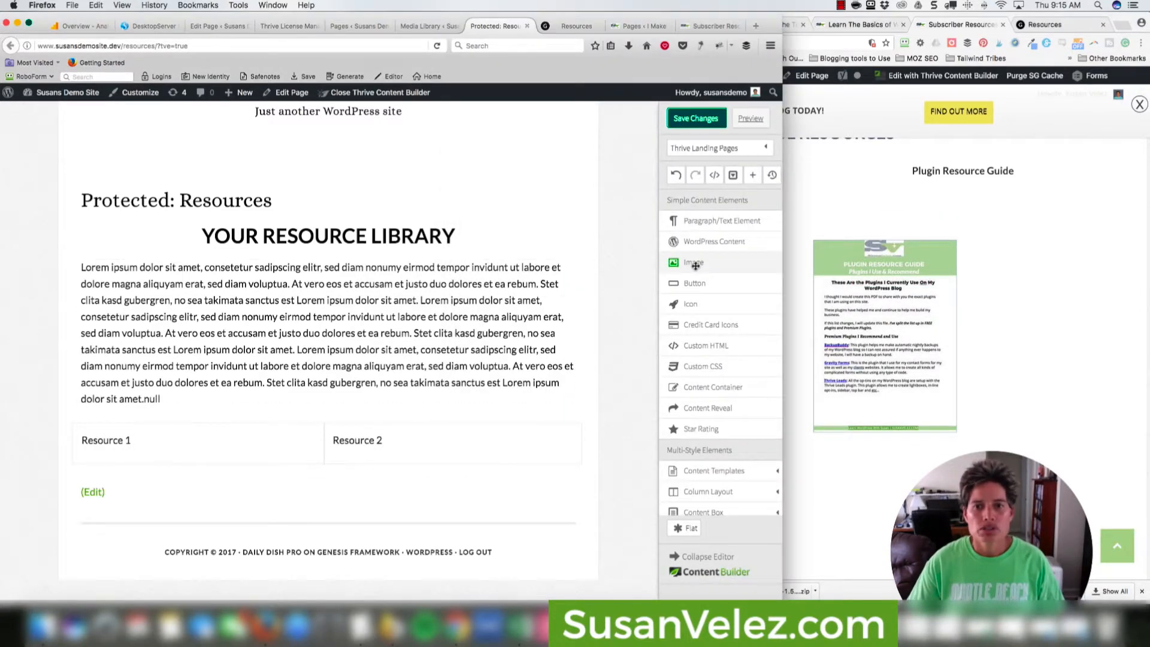
Add an Image element to Resource 2 and upload the captured cover screenshot.
{"action": "left_click_drag", "start_coordinate": [693, 264], "coordinate": [375, 449]}
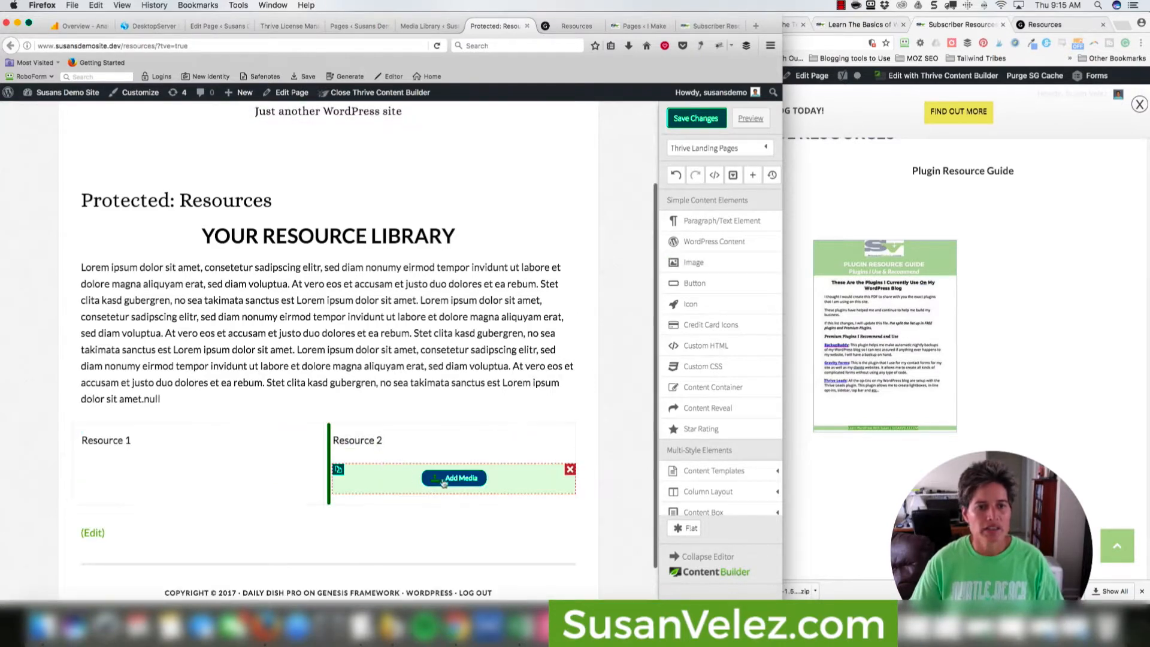
{"action": "left_click", "coordinate": [448, 479]}
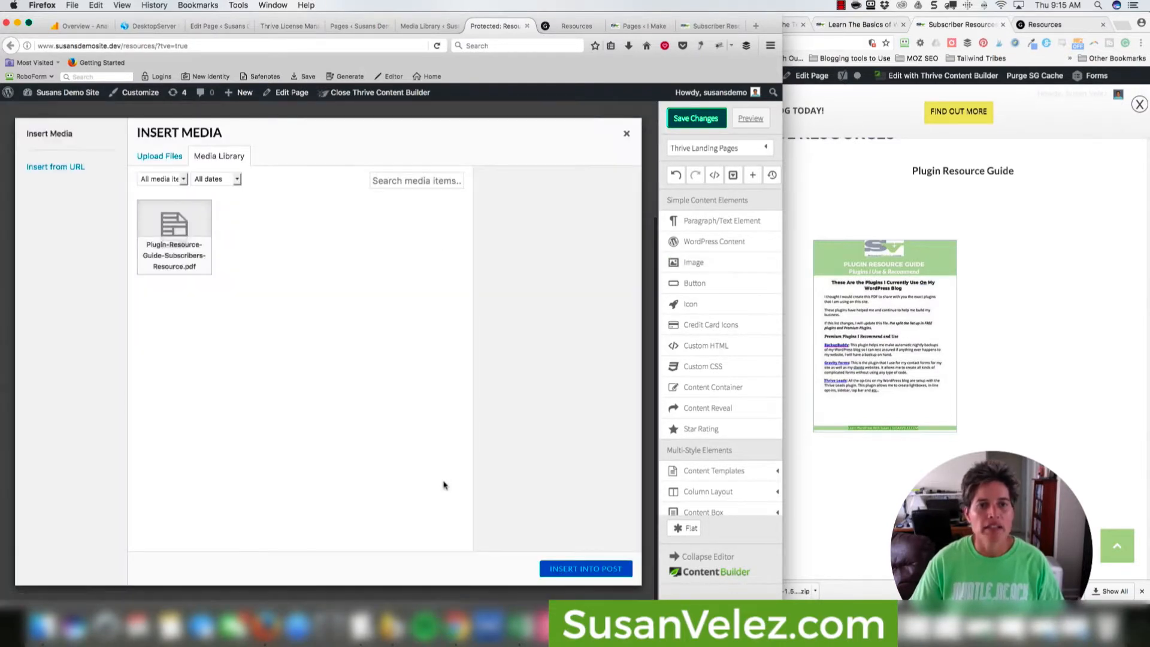
{"action": "left_click", "coordinate": [144, 157]}
{"action": "left_click", "coordinate": [385, 343]}
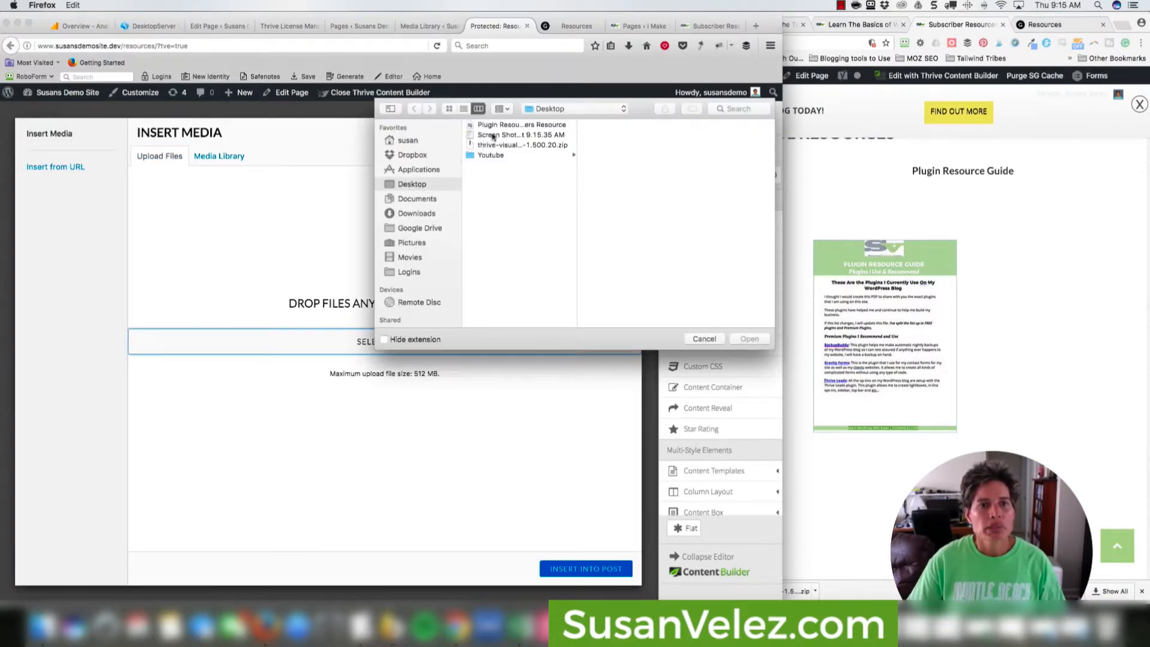
{"action": "left_click", "coordinate": [493, 136]}
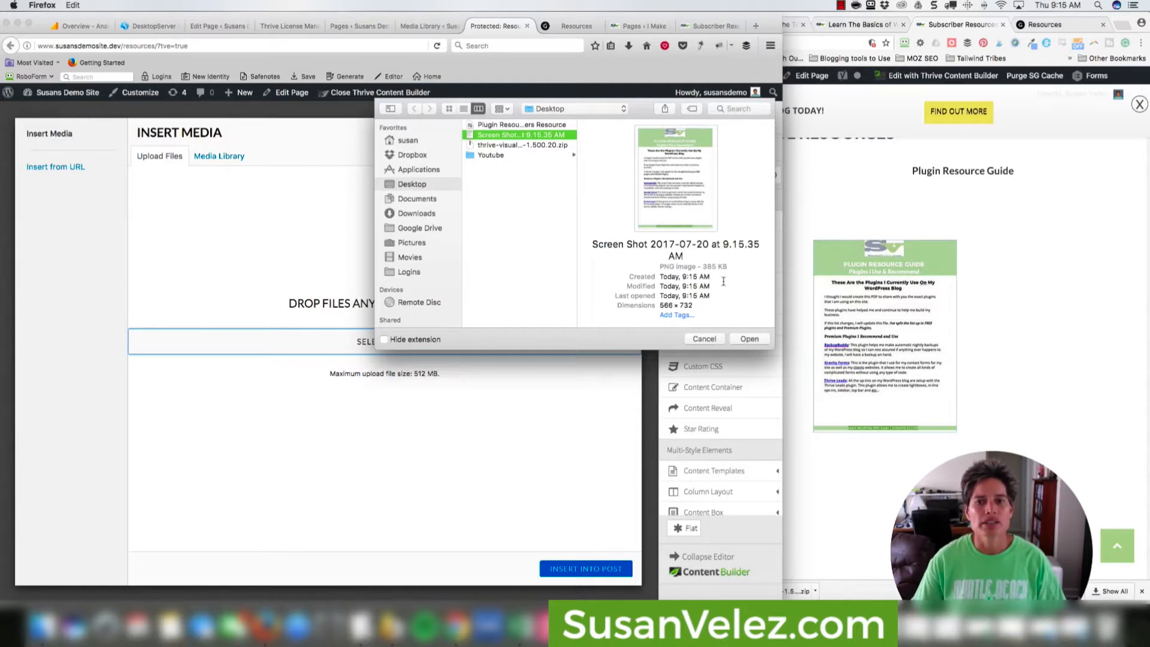
{"action": "left_click", "coordinate": [749, 339]}
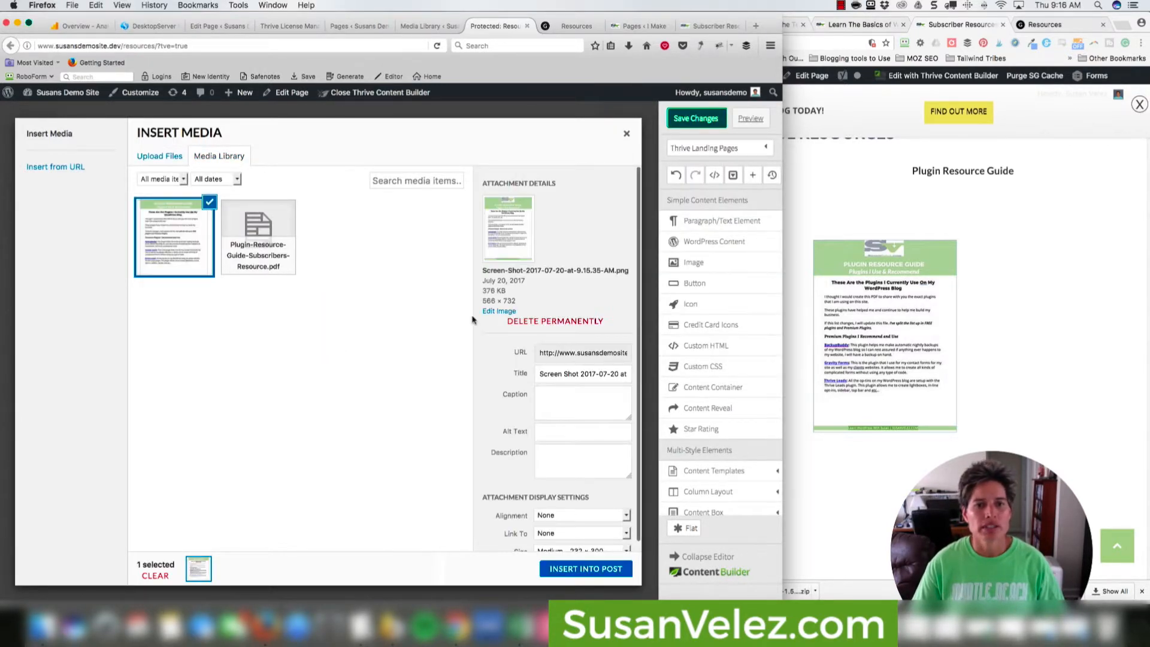
Set the image's Link To as Custom URL with the pasted PDF address, and insert it.
{"action": "left_click", "coordinate": [544, 433]}
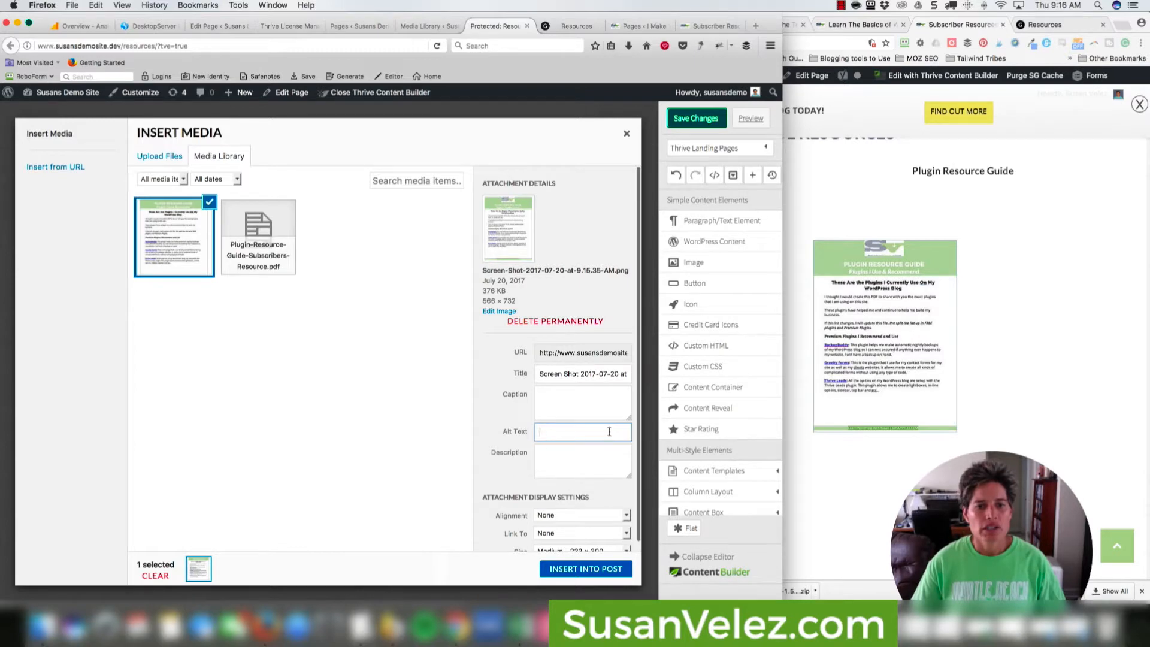
{"action": "scroll", "coordinate": [581, 488], "scroll_direction": "down", "scroll_amount": 1}
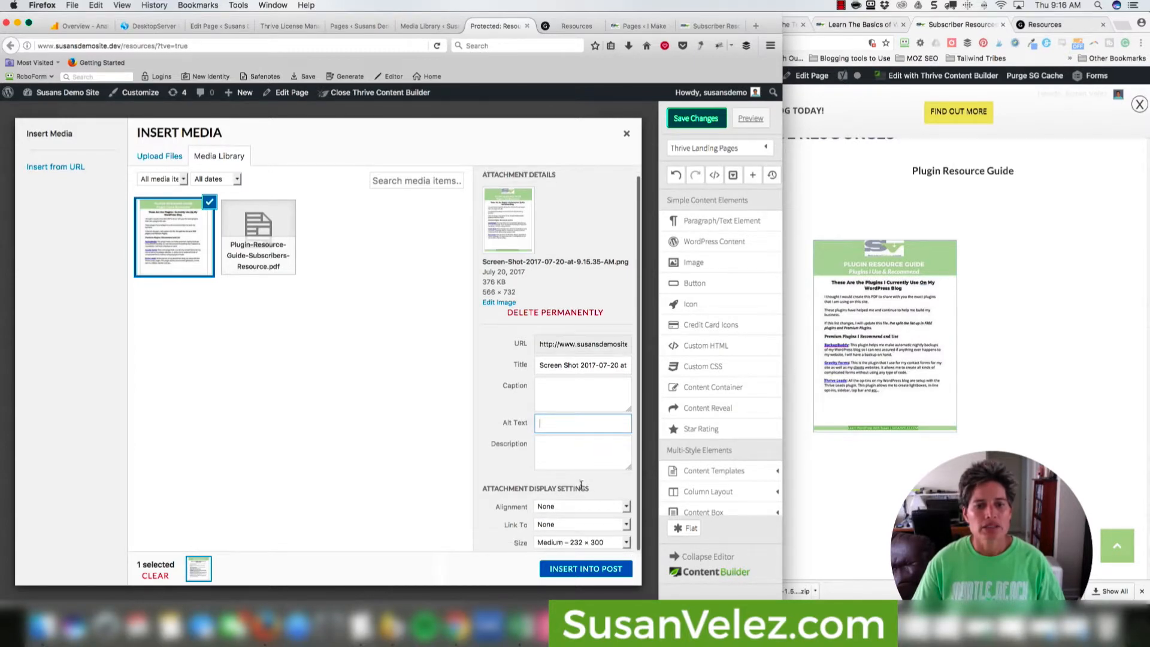
{"action": "left_click", "coordinate": [622, 526]}
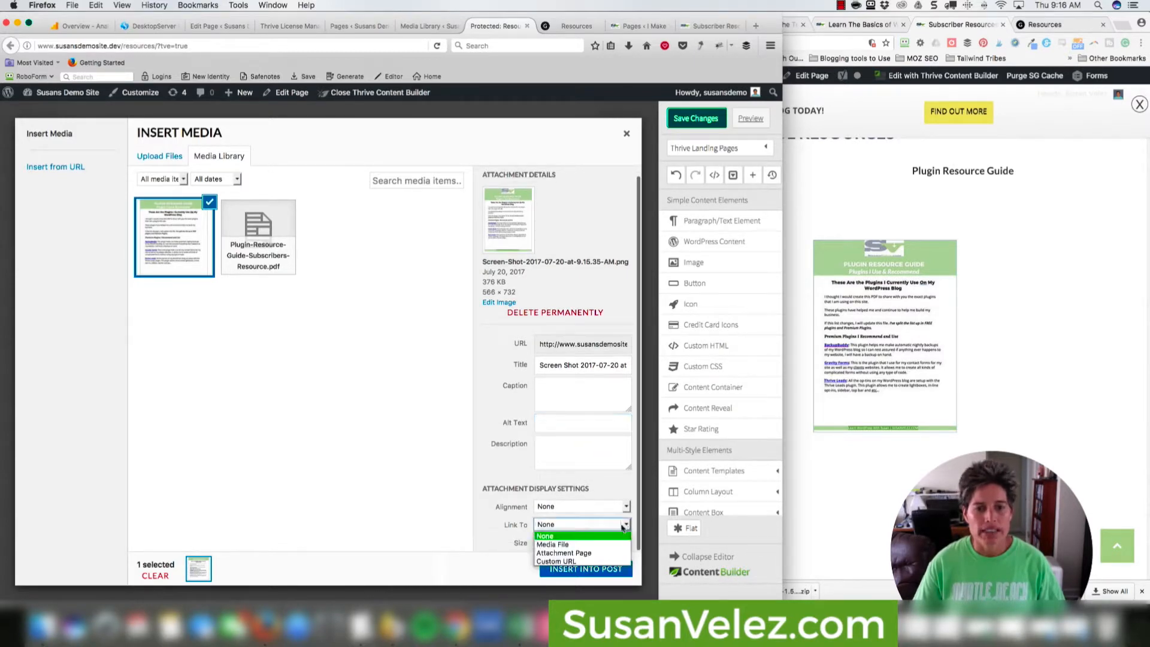
{"action": "left_click", "coordinate": [569, 561]}
{"action": "scroll", "coordinate": [557, 528], "scroll_direction": "down", "scroll_amount": 1}
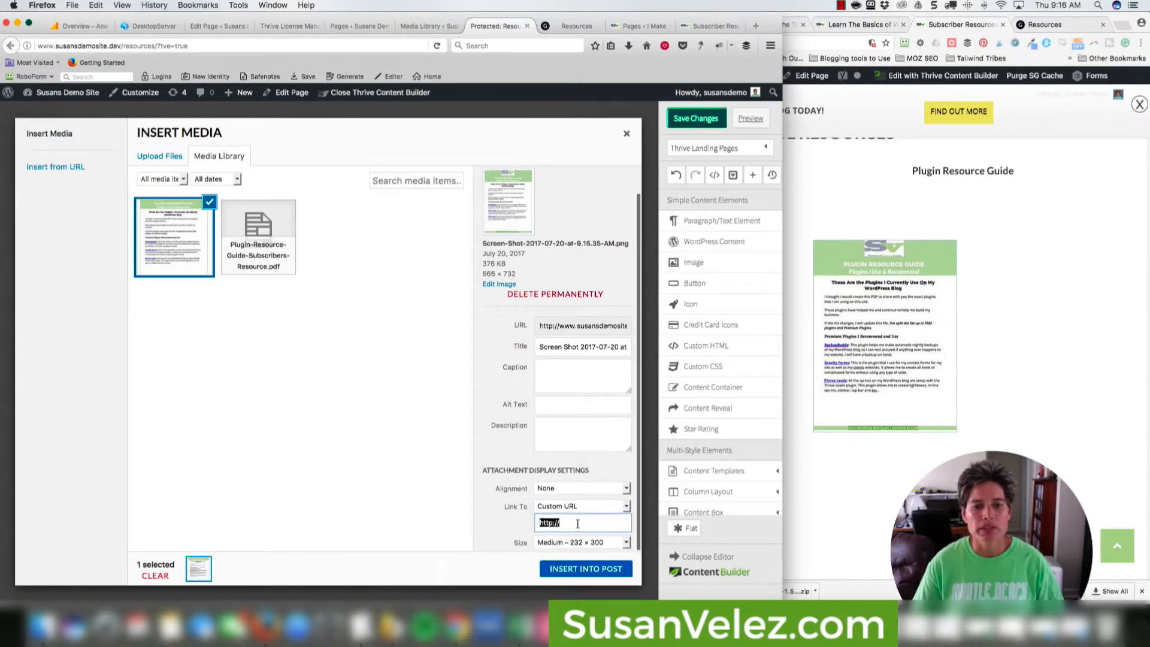
{"action": "key", "text": "super+v"}
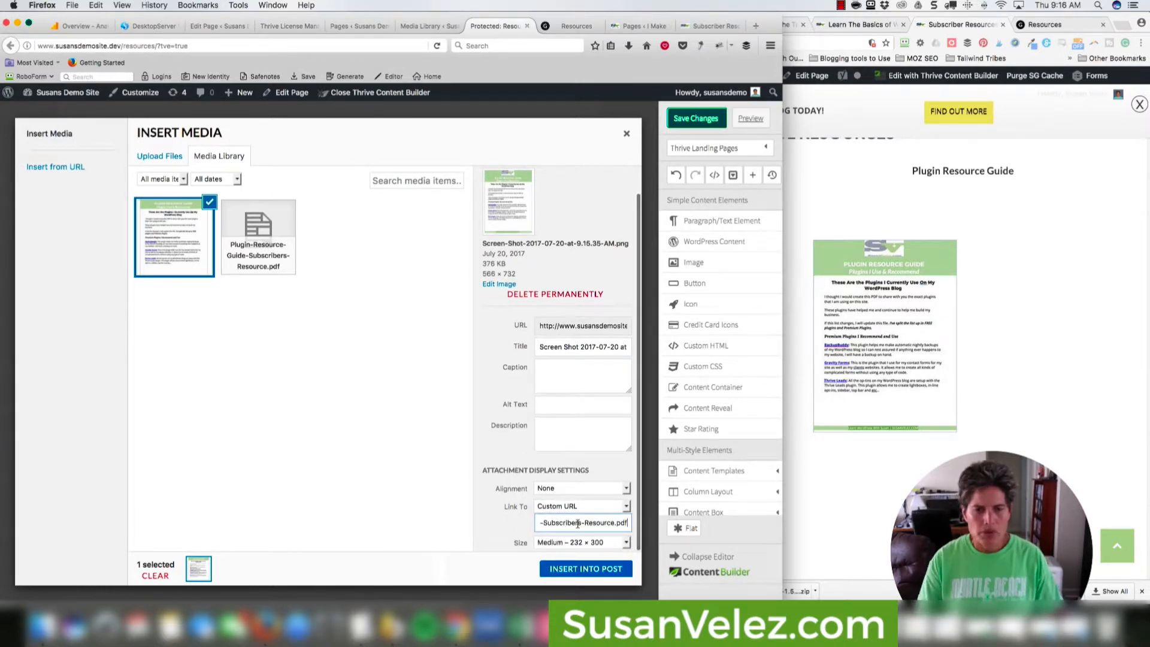
{"action": "left_click", "coordinate": [587, 569]}
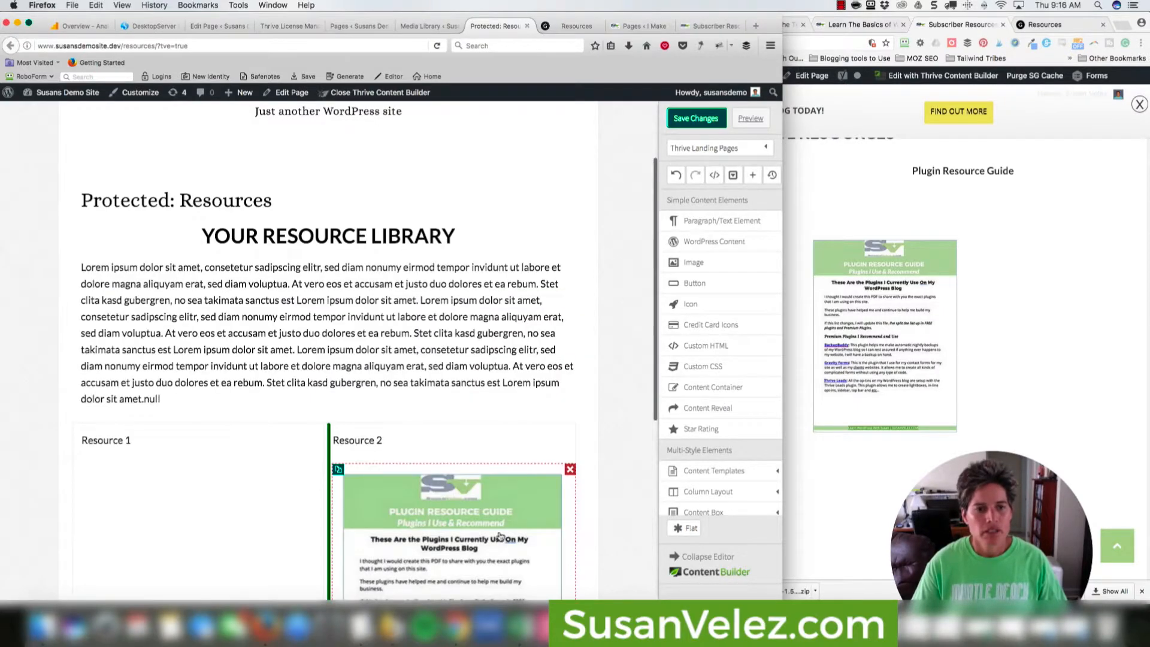
Duplicate the Plugin Resource Guide cover image in Resource 2.
{"action": "scroll", "coordinate": [505, 533], "scroll_direction": "down", "scroll_amount": 2}
{"action": "scroll", "coordinate": [505, 533], "scroll_direction": "down", "scroll_amount": 3}
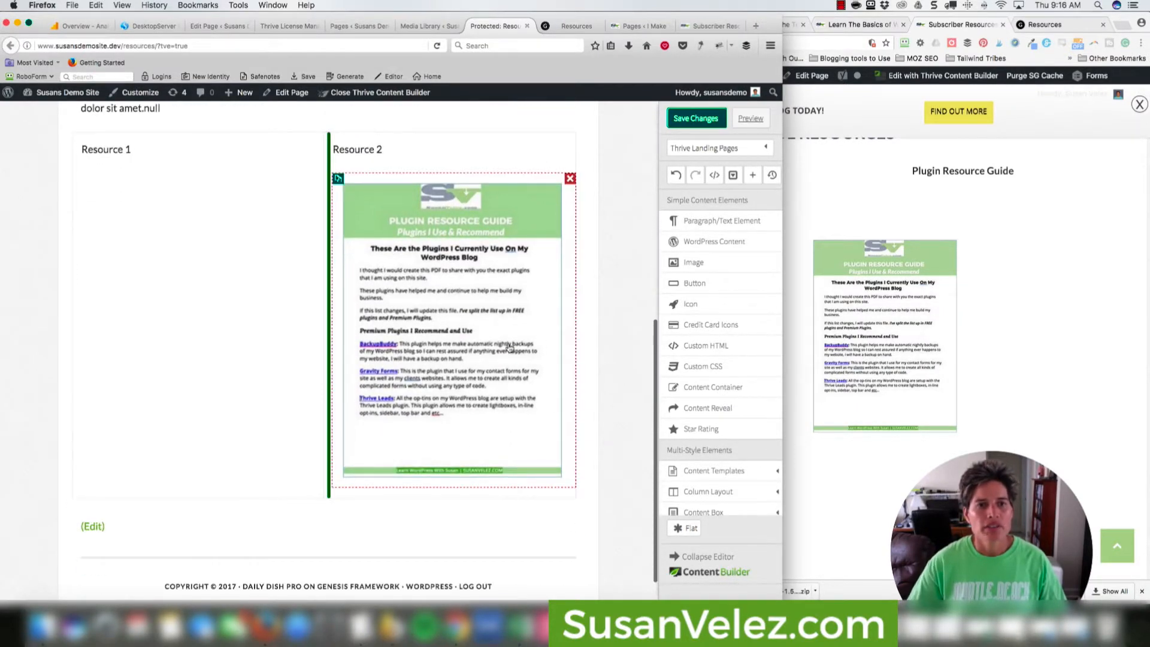
{"action": "scroll", "coordinate": [455, 336], "scroll_direction": "up", "scroll_amount": 1}
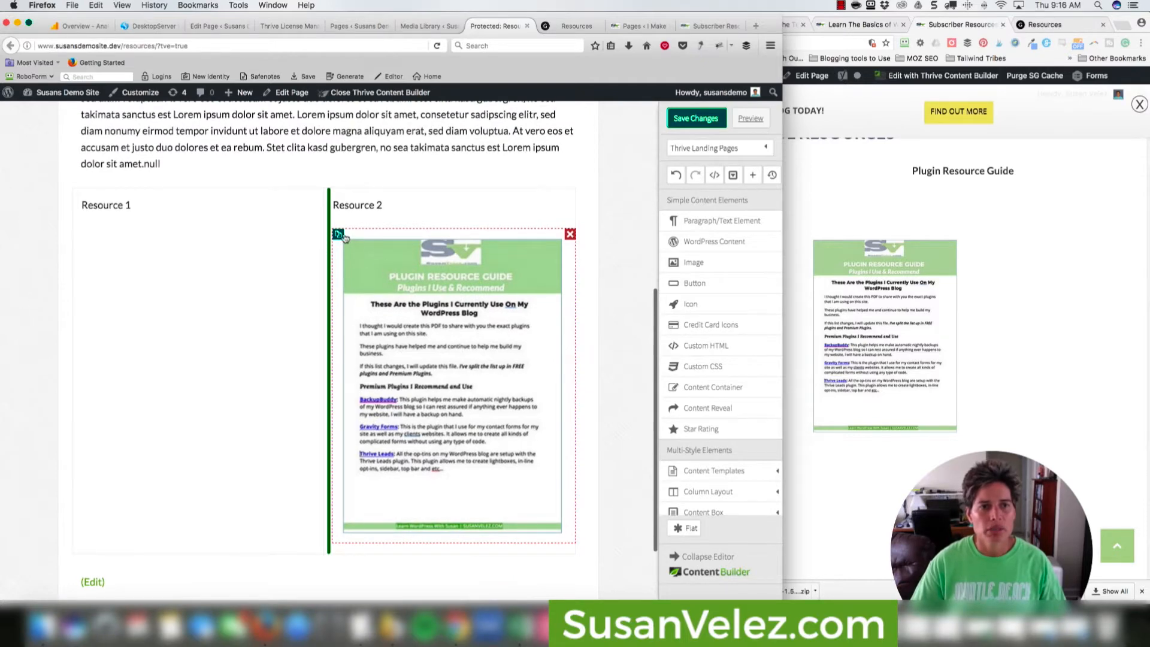
{"action": "left_click", "coordinate": [338, 234]}
Drag the copied cover out of Resource 2 toward the Resource 1 column.
{"action": "scroll", "coordinate": [436, 408], "scroll_direction": "down", "scroll_amount": 4}
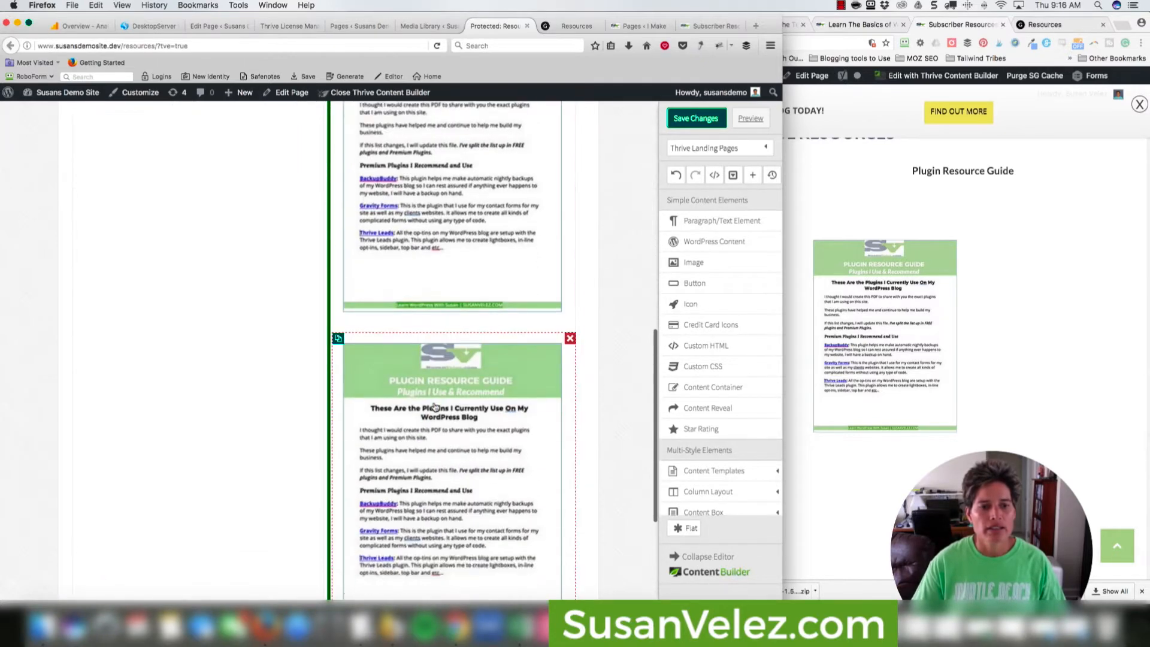
{"action": "left_click_drag", "start_coordinate": [383, 358], "coordinate": [257, 245]}
{"action": "left_click_drag", "start_coordinate": [210, 140], "coordinate": [192, 464]}
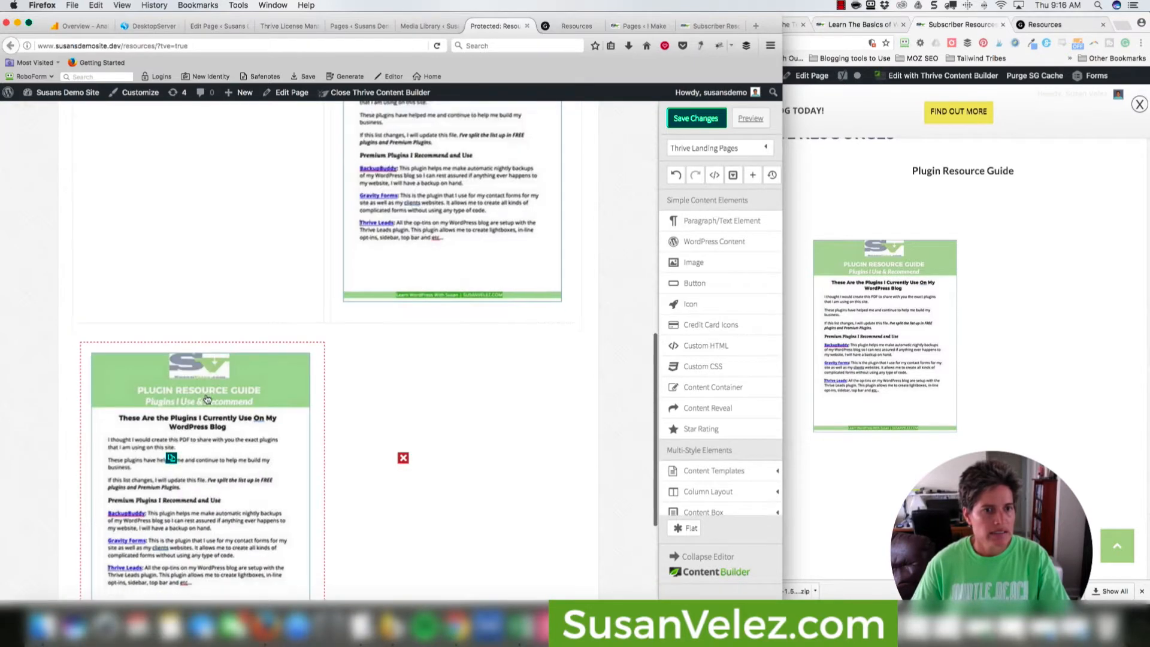
{"action": "scroll", "coordinate": [210, 400], "scroll_direction": "up", "scroll_amount": 5}
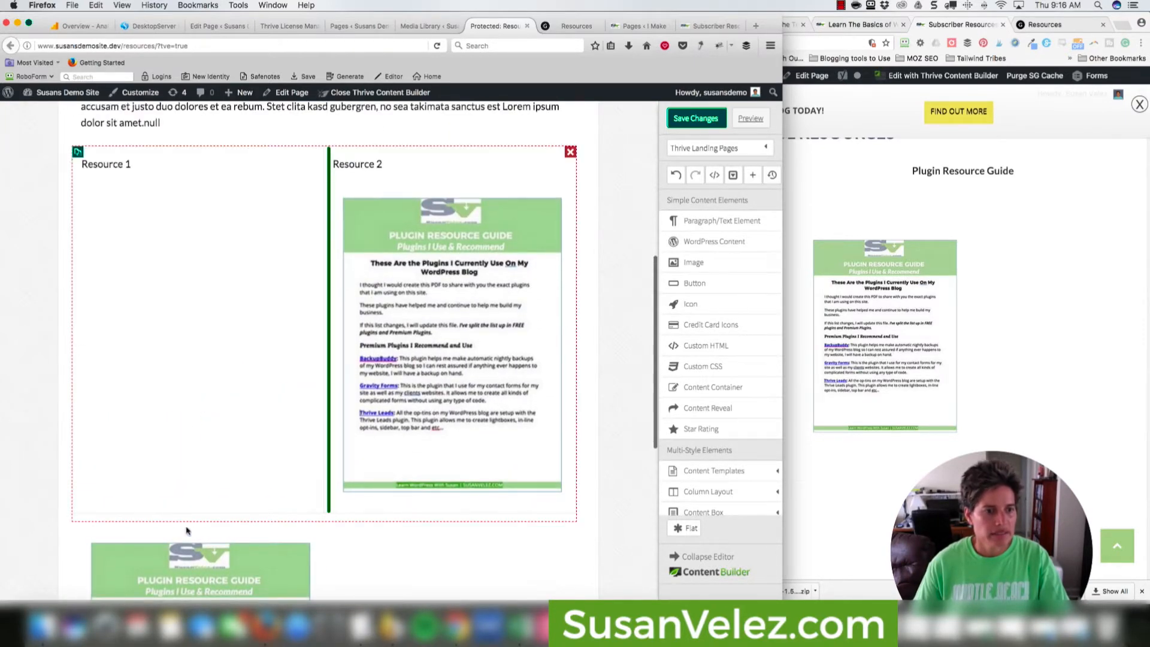
{"action": "left_click_drag", "start_coordinate": [162, 561], "coordinate": [151, 264]}
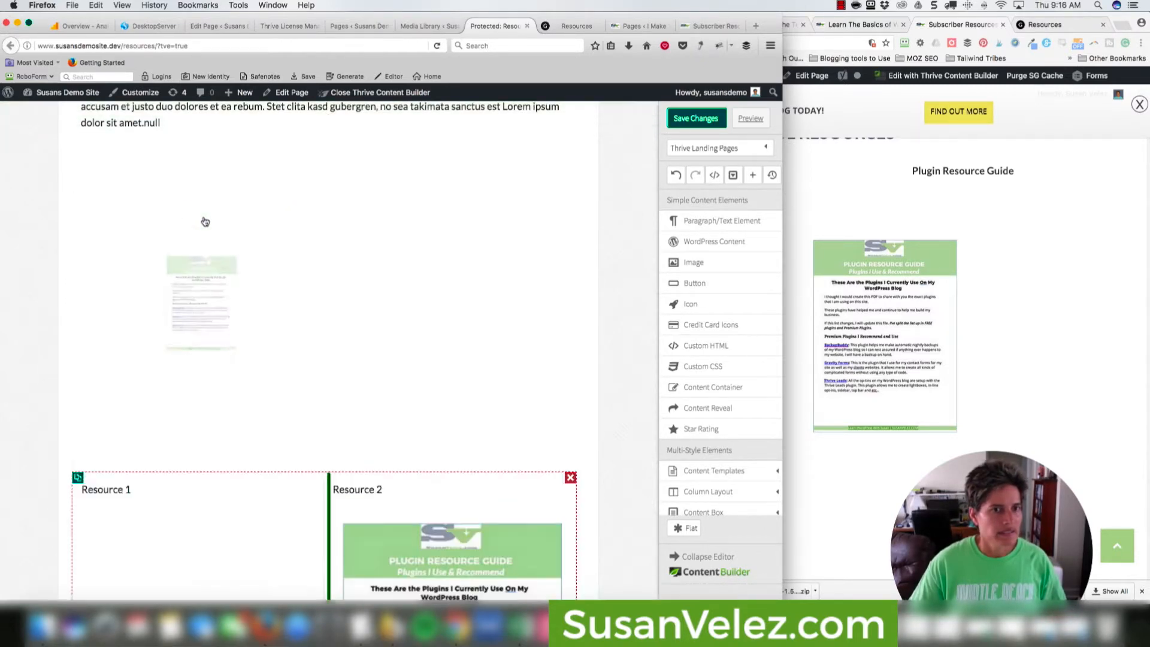
{"action": "scroll", "coordinate": [488, 537], "scroll_direction": "down", "scroll_amount": 5}
Shrink the Resource 2 cover slightly and delete the stray cover copy above the columns.
{"action": "left_click", "coordinate": [470, 483]}
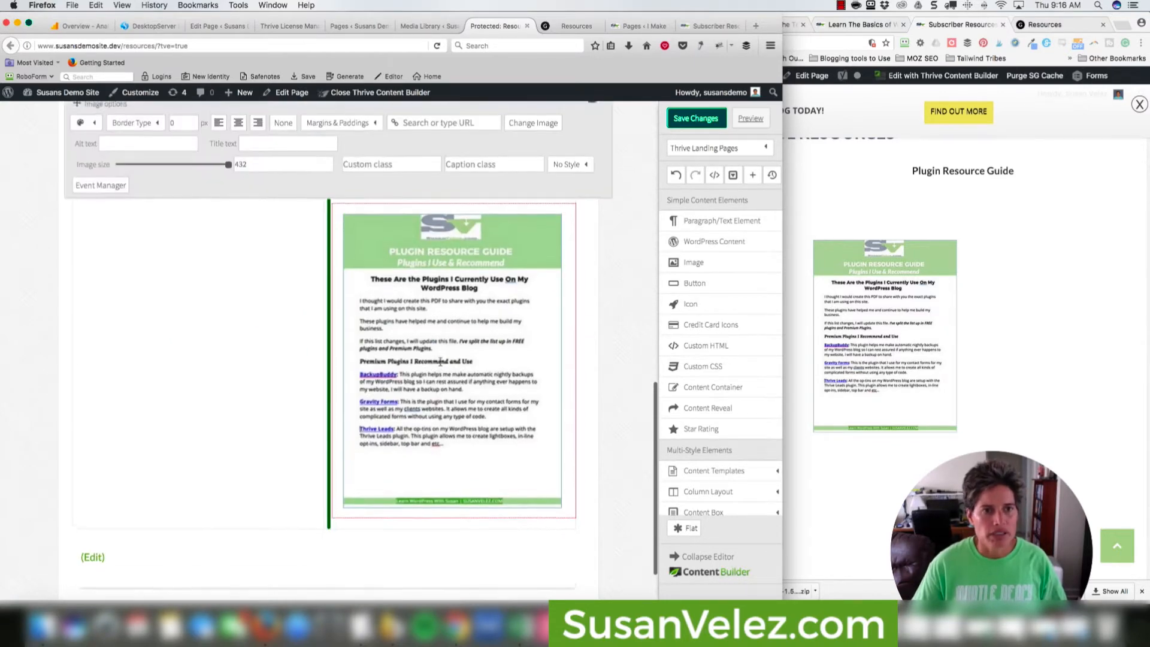
{"action": "left_click_drag", "start_coordinate": [229, 187], "coordinate": [209, 189]}
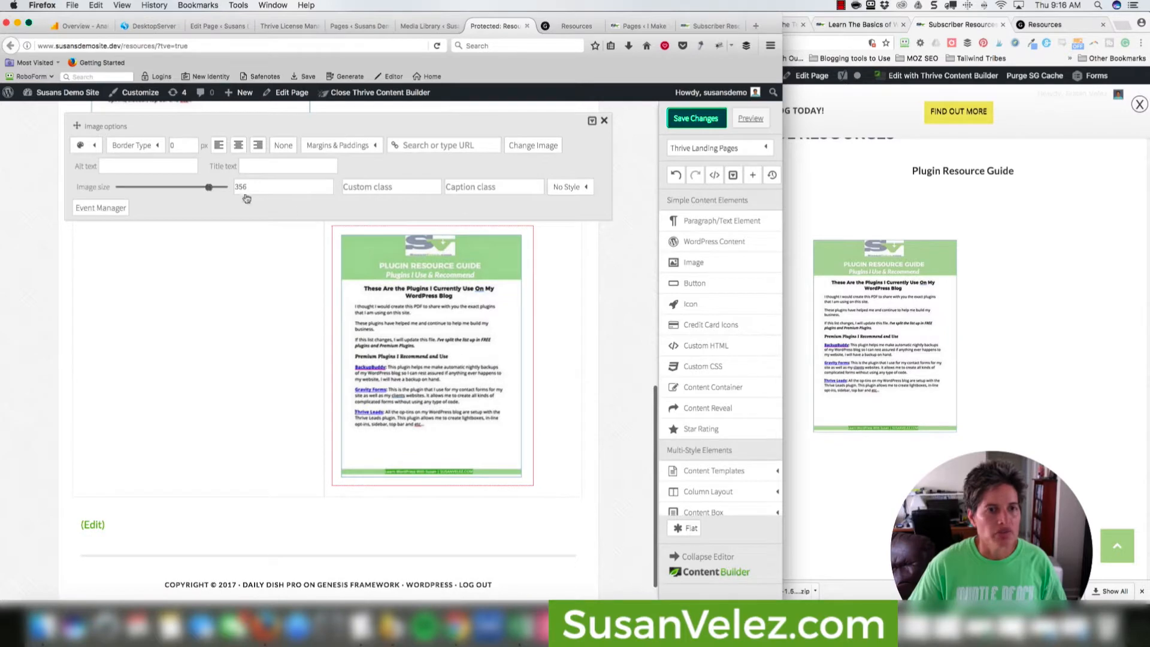
{"action": "left_click", "coordinate": [590, 348]}
{"action": "scroll", "coordinate": [590, 348], "scroll_direction": "up", "scroll_amount": 5}
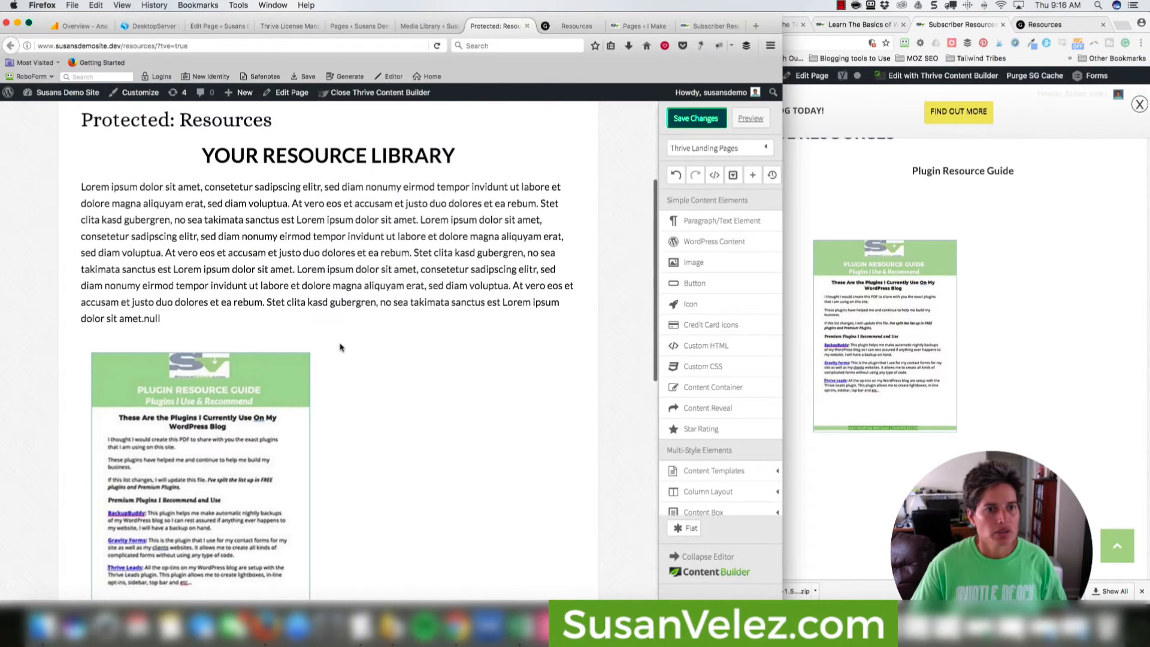
{"action": "left_click", "coordinate": [319, 348]}
{"action": "scroll", "coordinate": [360, 309], "scroll_direction": "down", "scroll_amount": 3}
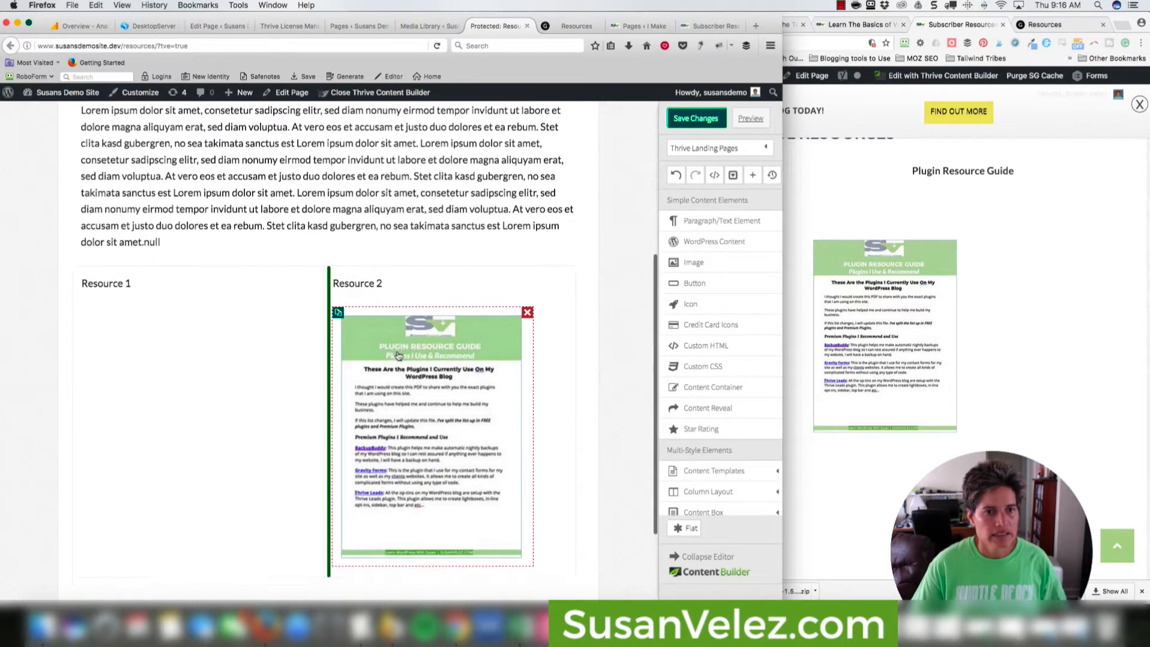
Resize the Resource 2 cover to about 225 px, duplicate it, and move the copy into Resource 1.
{"action": "left_click", "coordinate": [364, 298]}
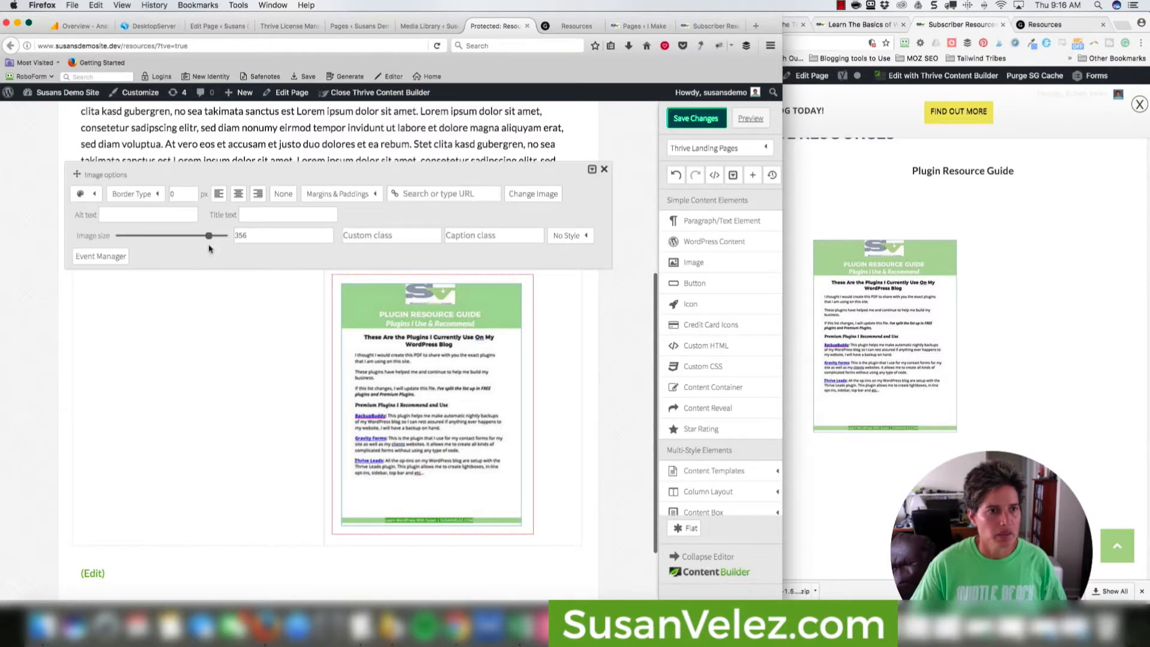
{"action": "left_click_drag", "start_coordinate": [208, 237], "coordinate": [175, 236]}
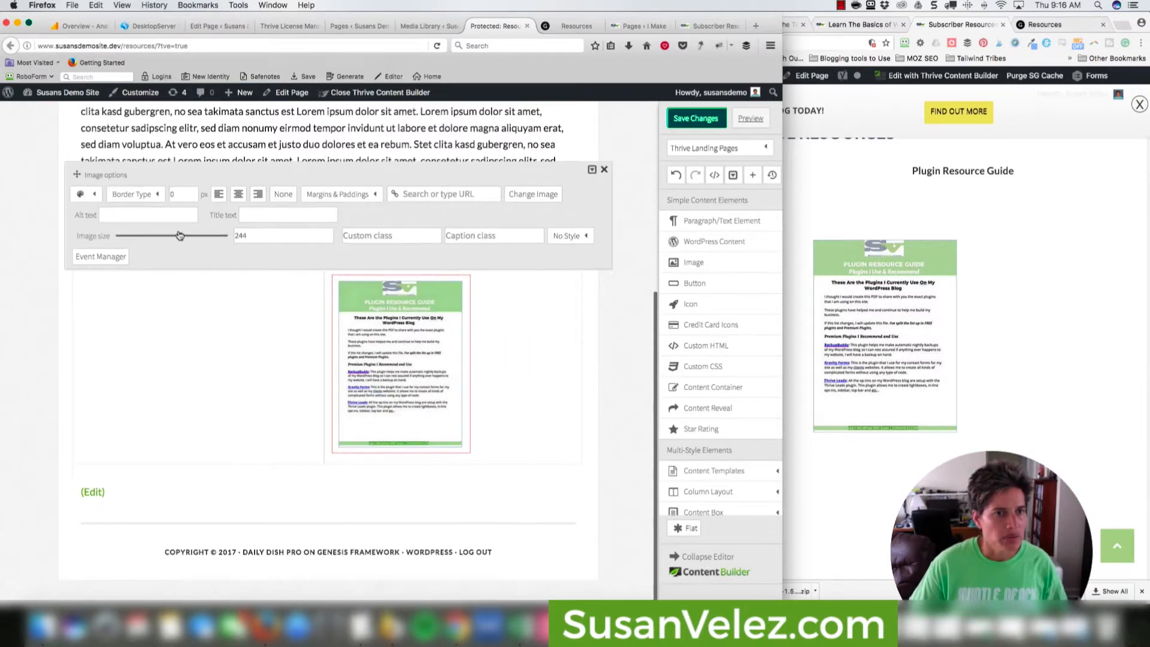
{"action": "left_click", "coordinate": [578, 355]}
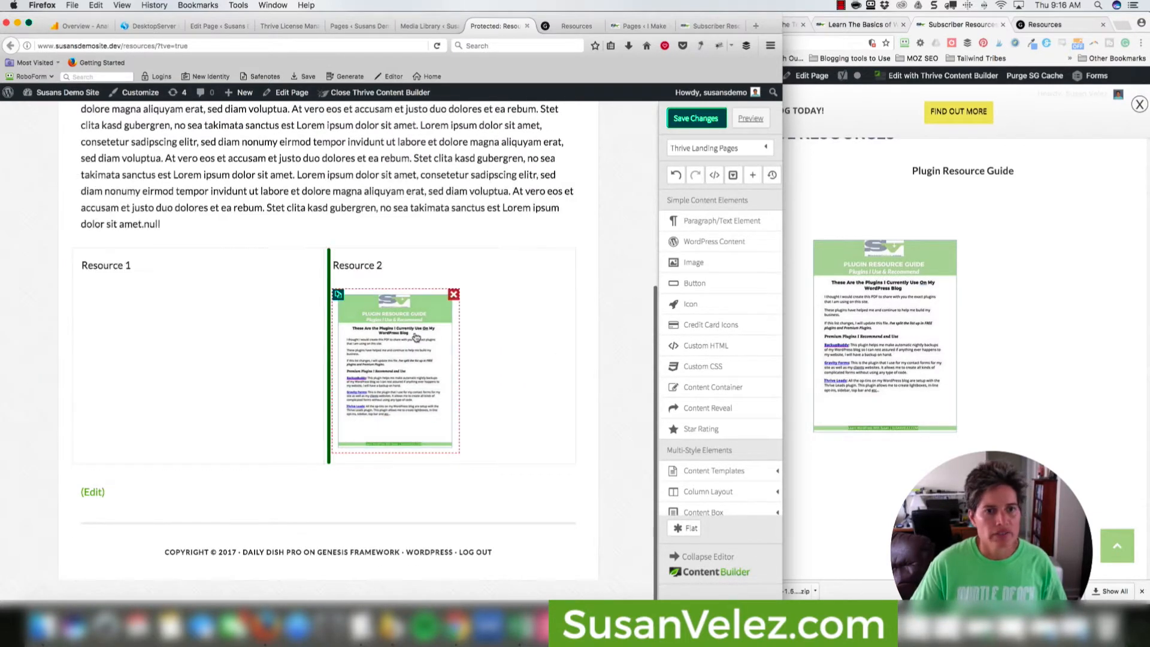
{"action": "left_click", "coordinate": [339, 295]}
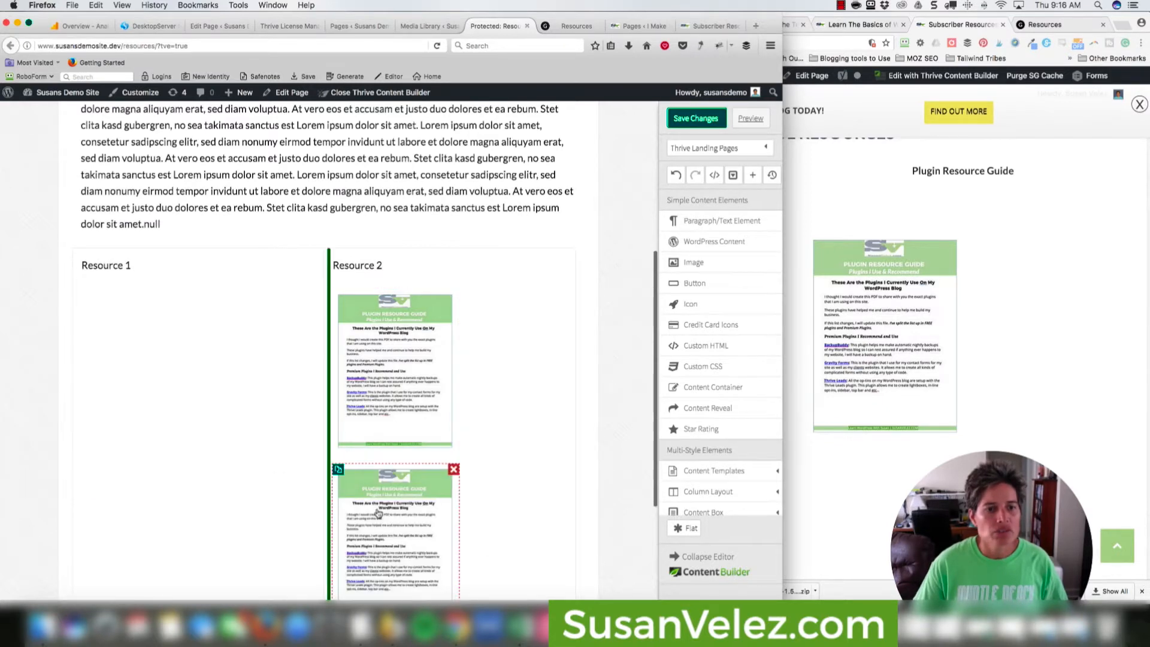
{"action": "mouse_move", "coordinate": [378, 514]}
{"action": "left_mouse_down"}
{"action": "mouse_move", "coordinate": [175, 347]}
{"action": "mouse_move", "coordinate": [165, 303]}
{"action": "mouse_move", "coordinate": [177, 353]}
{"action": "mouse_move", "coordinate": [251, 323]}
{"action": "mouse_move", "coordinate": [204, 287]}
{"action": "mouse_move", "coordinate": [156, 312]}
{"action": "mouse_move", "coordinate": [436, 362]}
{"action": "mouse_move", "coordinate": [400, 517]}
{"action": "left_mouse_up"}
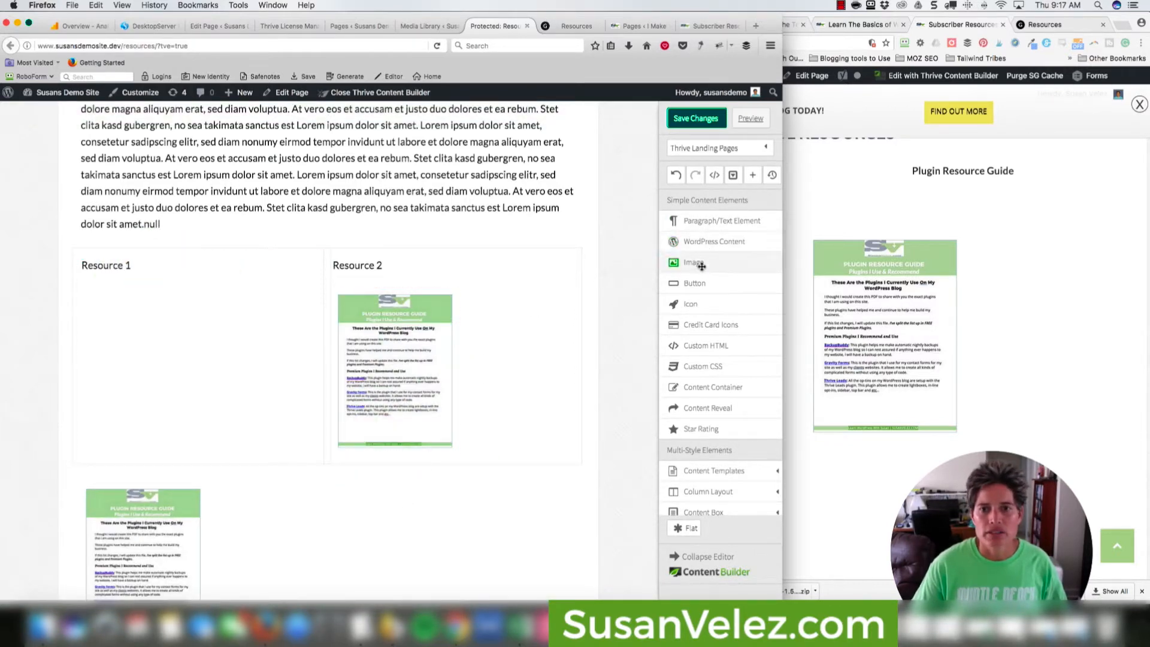
{"action": "left_click_drag", "start_coordinate": [702, 266], "coordinate": [137, 281]}
{"action": "left_click_drag", "start_coordinate": [138, 488], "coordinate": [210, 306]}
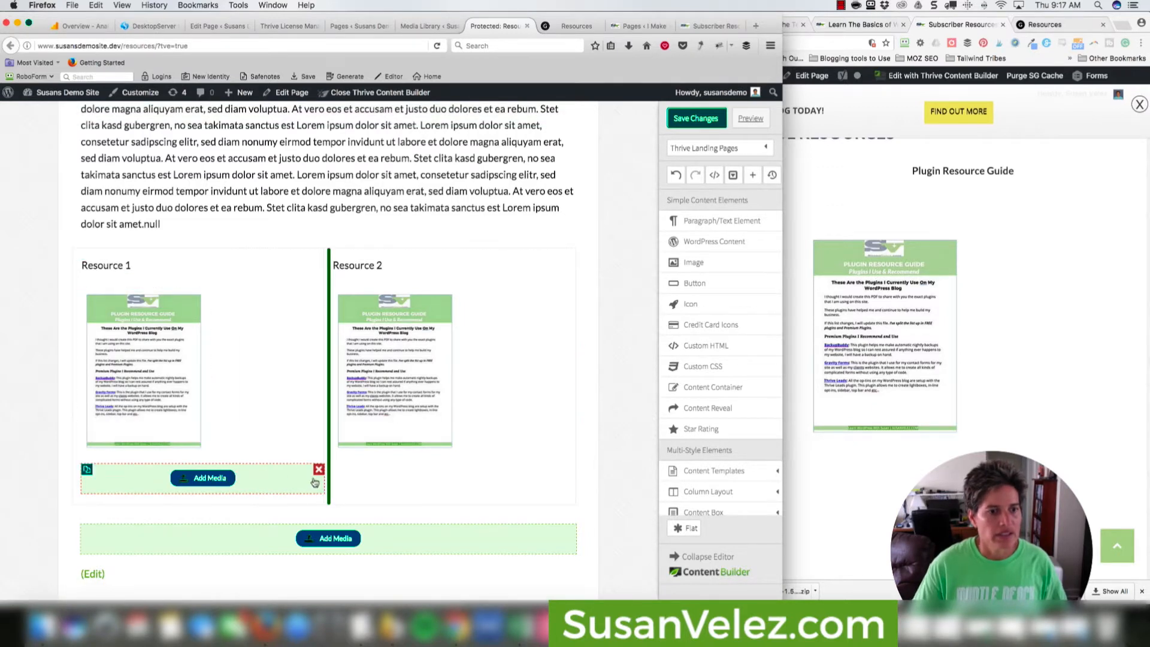
Delete the two empty Add Media placeholders, check the two-column row settings, and save the page.
{"action": "left_click", "coordinate": [319, 472]}
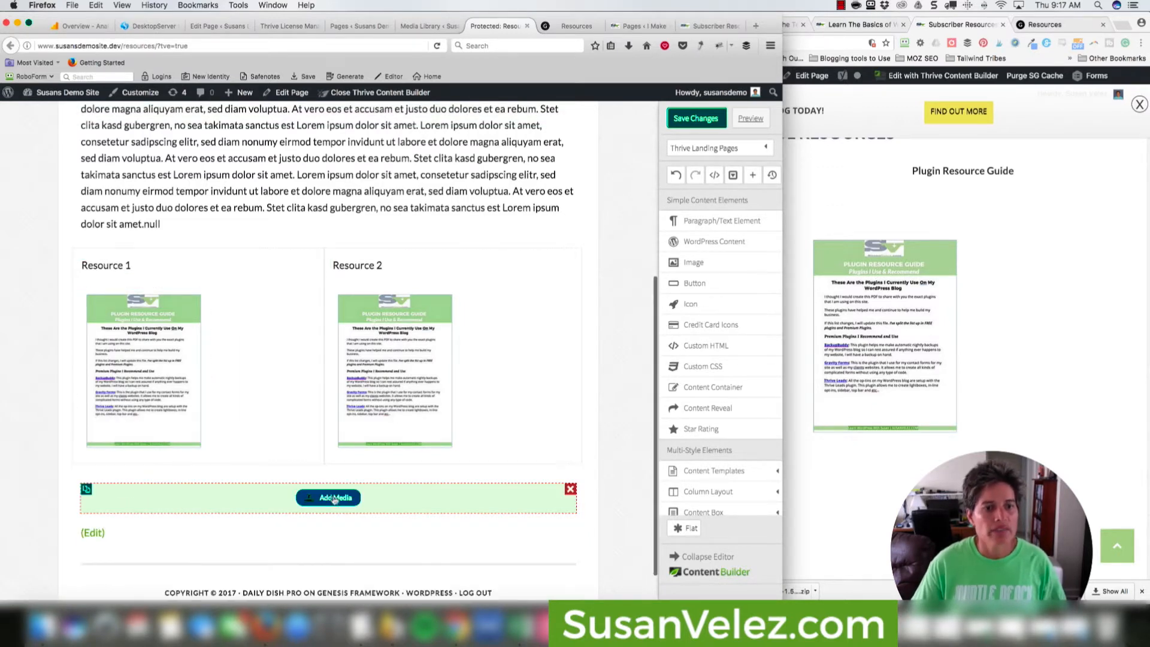
{"action": "left_click", "coordinate": [570, 490]}
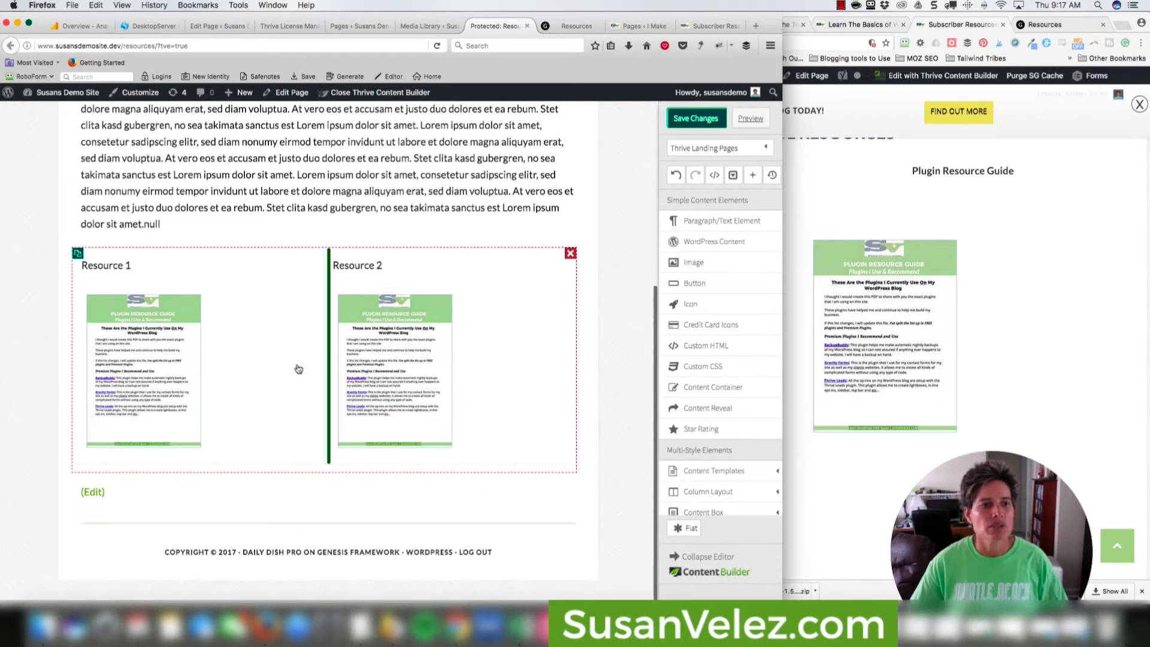
{"action": "left_click", "coordinate": [285, 258]}
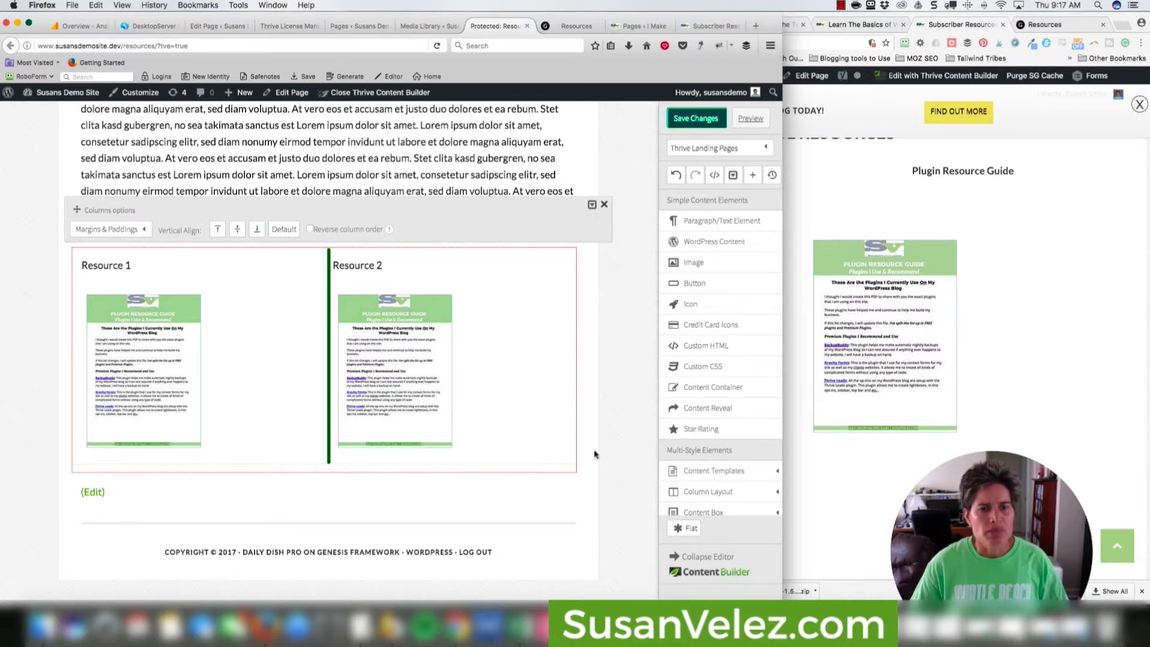
{"action": "left_click", "coordinate": [606, 459]}
{"action": "left_click", "coordinate": [696, 119]}
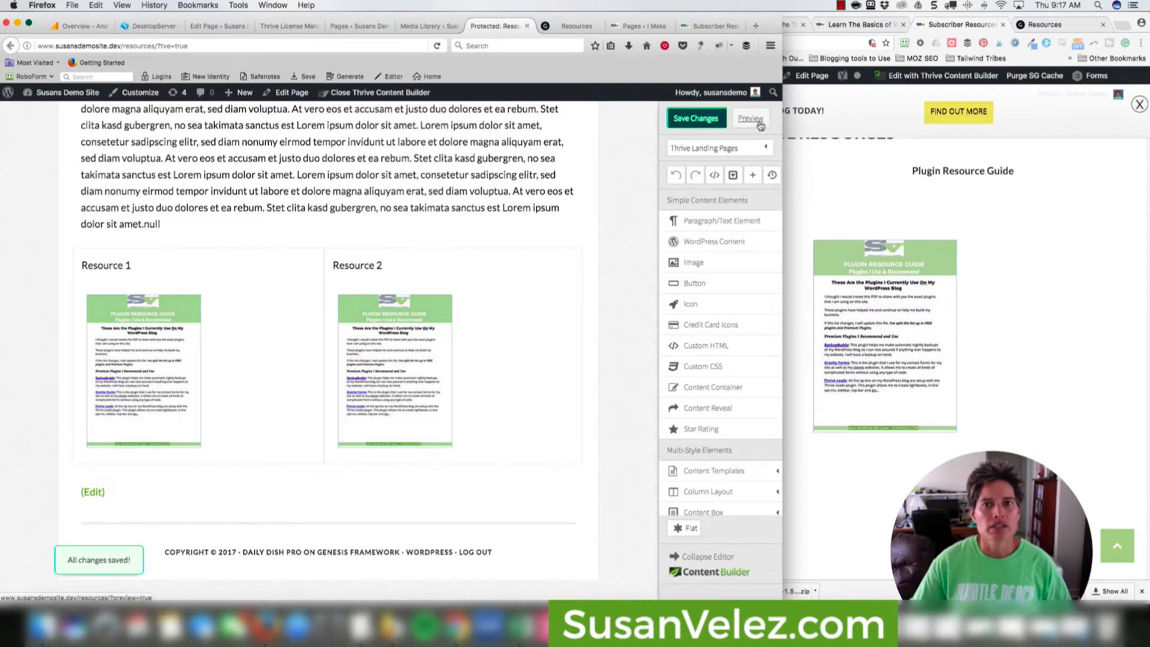
Preview the Resources page in a new tab, then return to the Thrive editor's column row.
{"action": "left_click", "coordinate": [751, 119]}
{"action": "scroll", "coordinate": [575, 329], "scroll_direction": "down", "scroll_amount": 5}
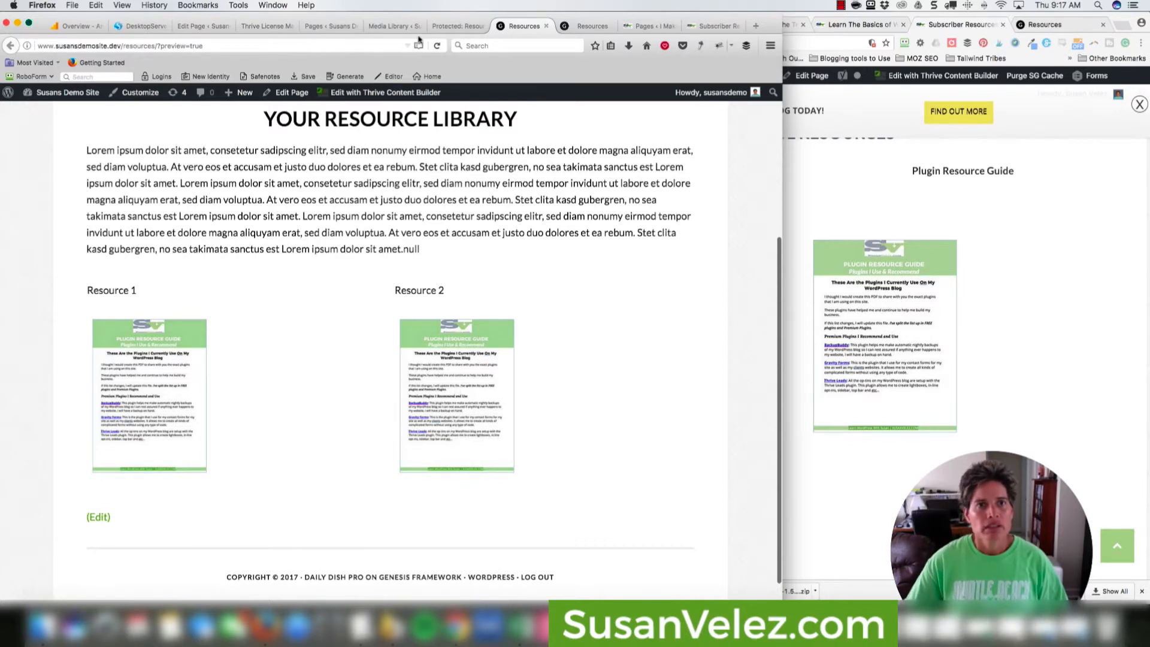
{"action": "left_click", "coordinate": [455, 26]}
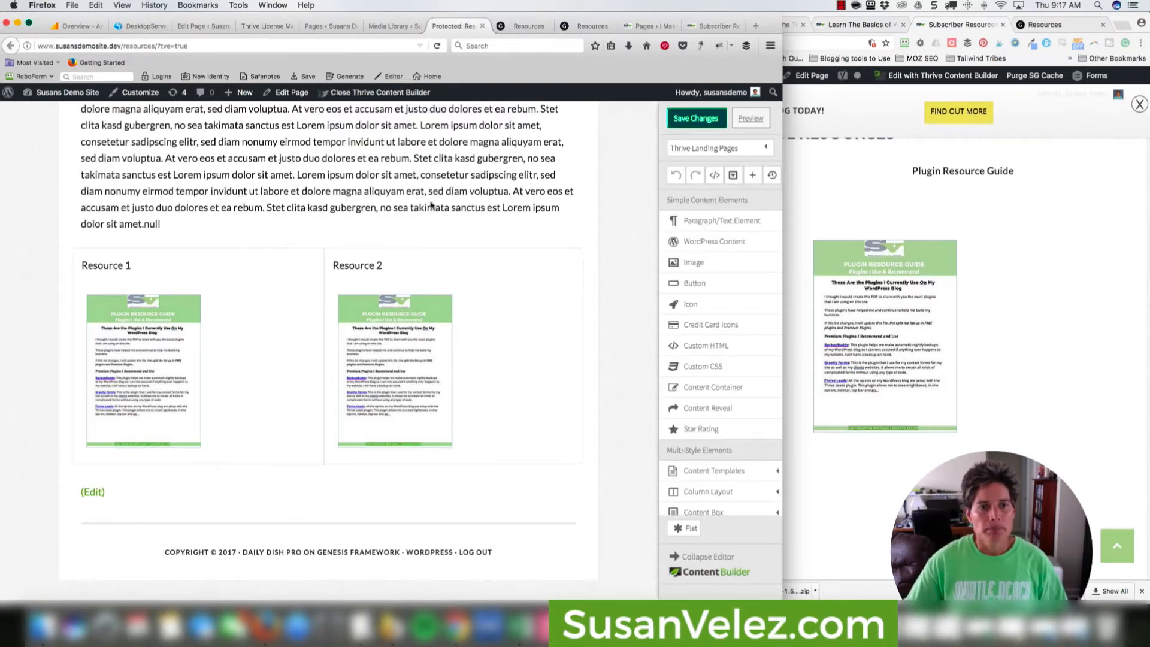
{"action": "left_click", "coordinate": [288, 294]}
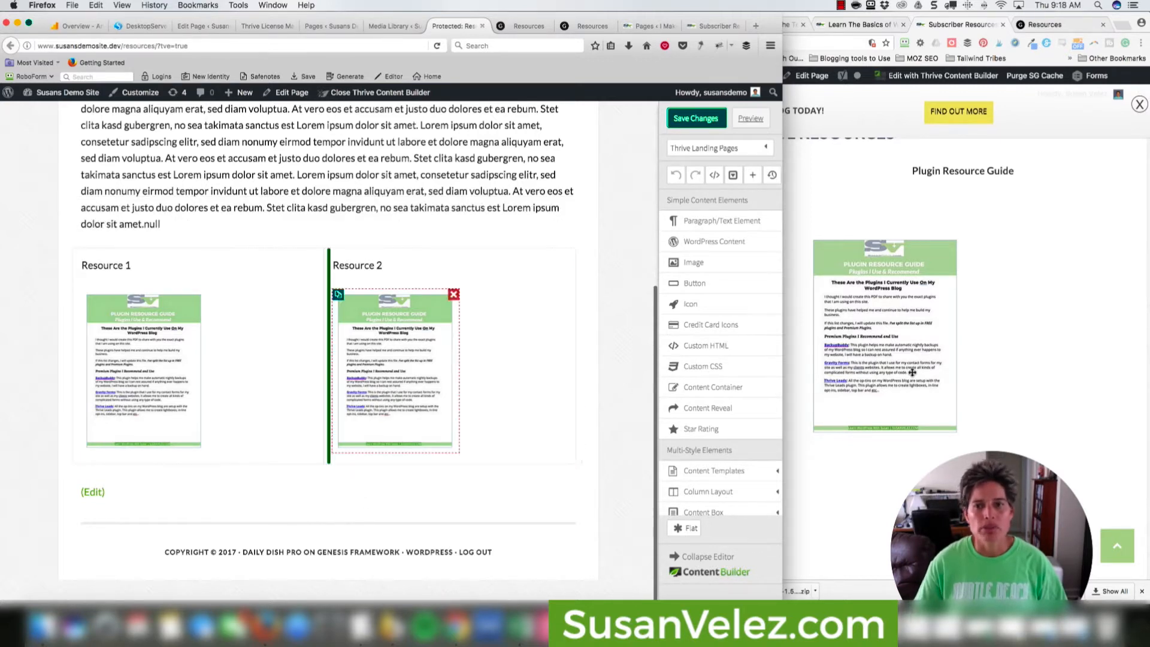
Close the column row settings and save the Resources page changes.
{"action": "left_click", "coordinate": [1004, 384]}
{"action": "scroll", "coordinate": [1012, 390], "scroll_direction": "up", "scroll_amount": 5}
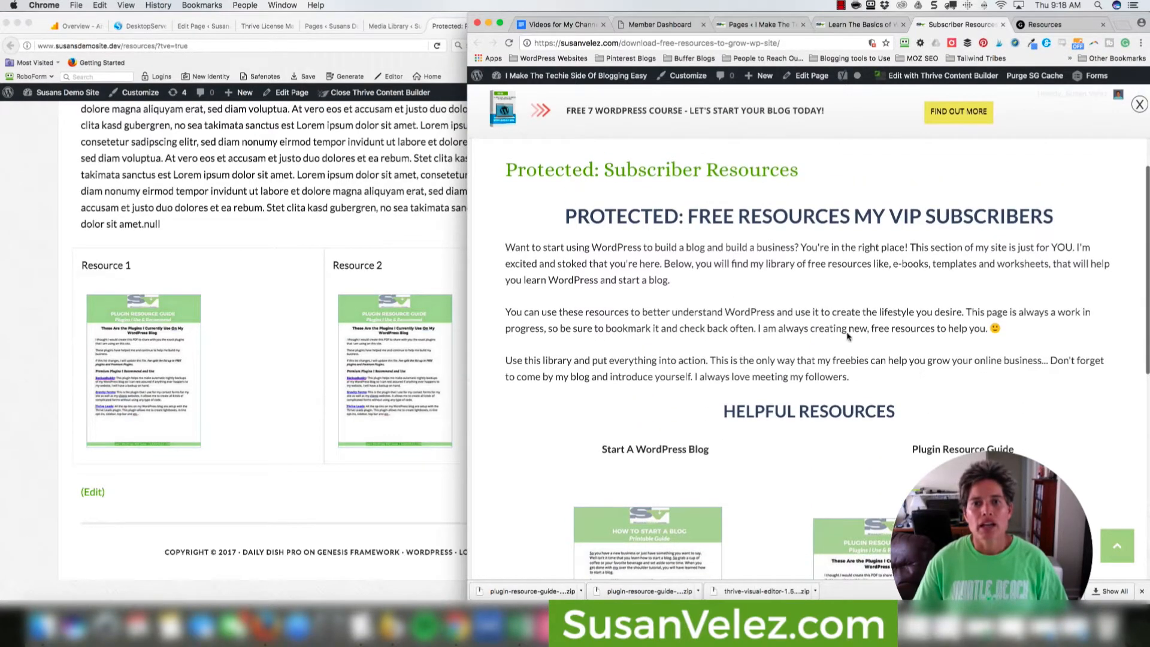
{"action": "scroll", "coordinate": [812, 261], "scroll_direction": "down", "scroll_amount": 6}
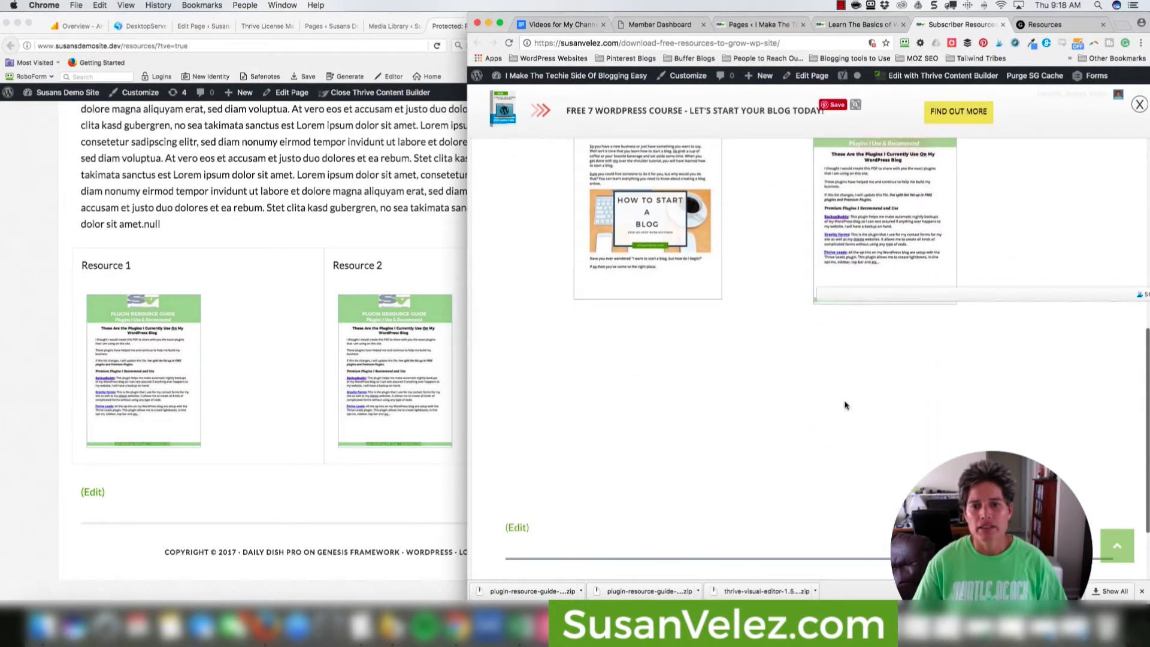
{"action": "left_click", "coordinate": [345, 208]}
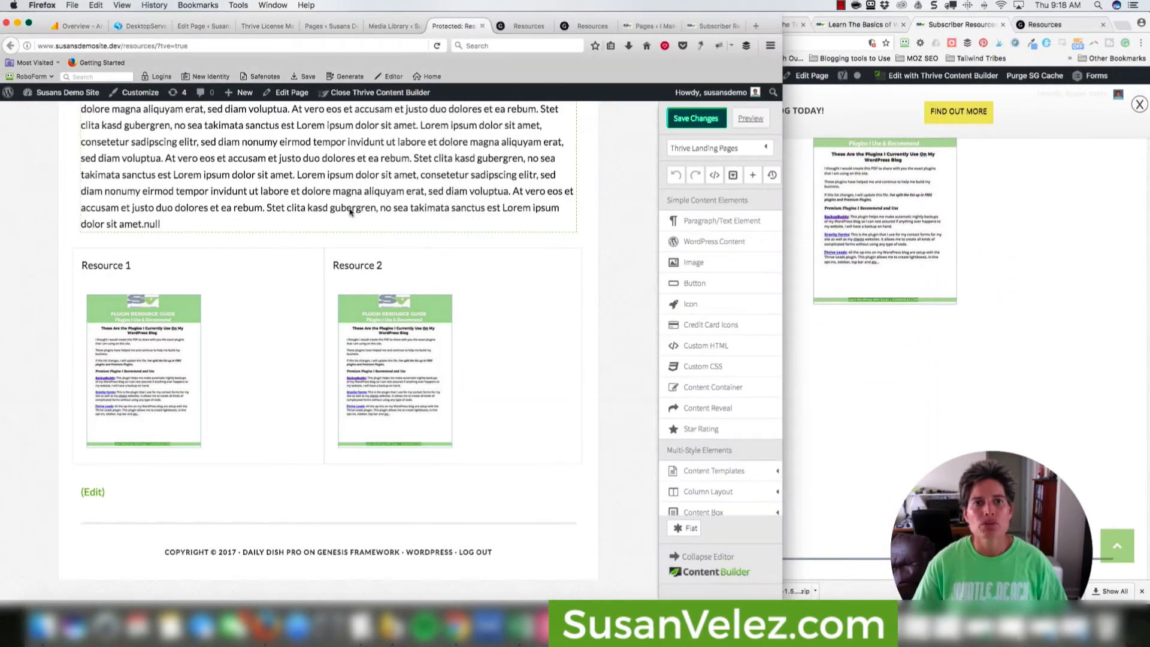
{"action": "left_click", "coordinate": [688, 118]}
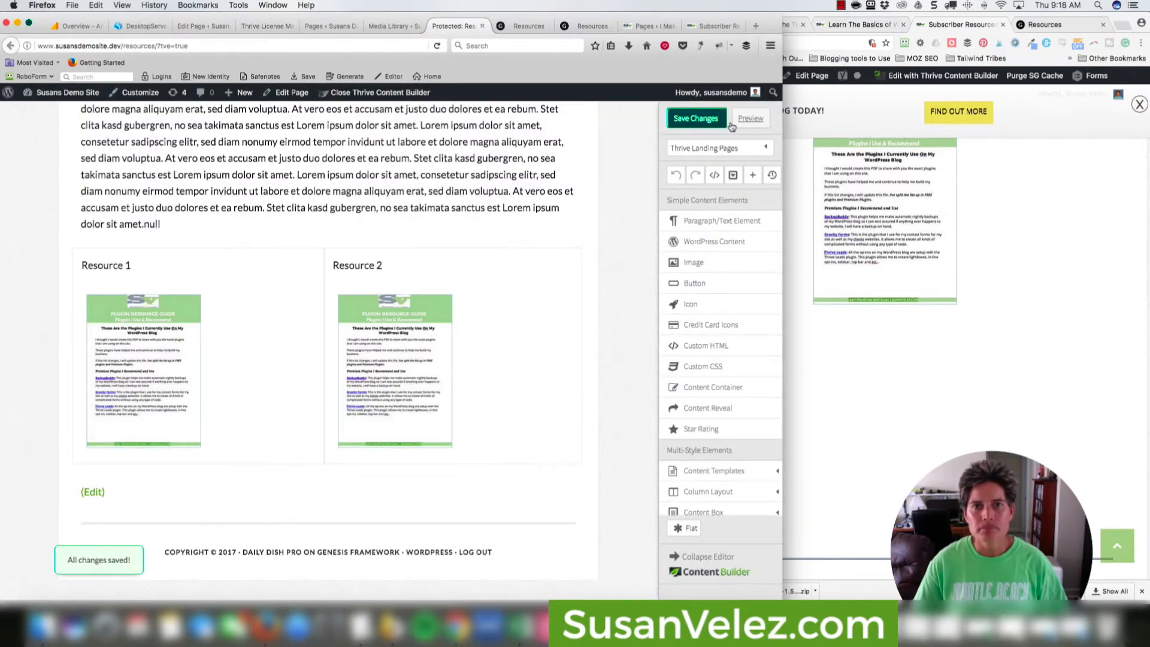
Preview the saved page, close duplicate preview tabs, and review both Resource cover columns.
{"action": "left_click", "coordinate": [750, 119]}
{"action": "left_click", "coordinate": [551, 29]}
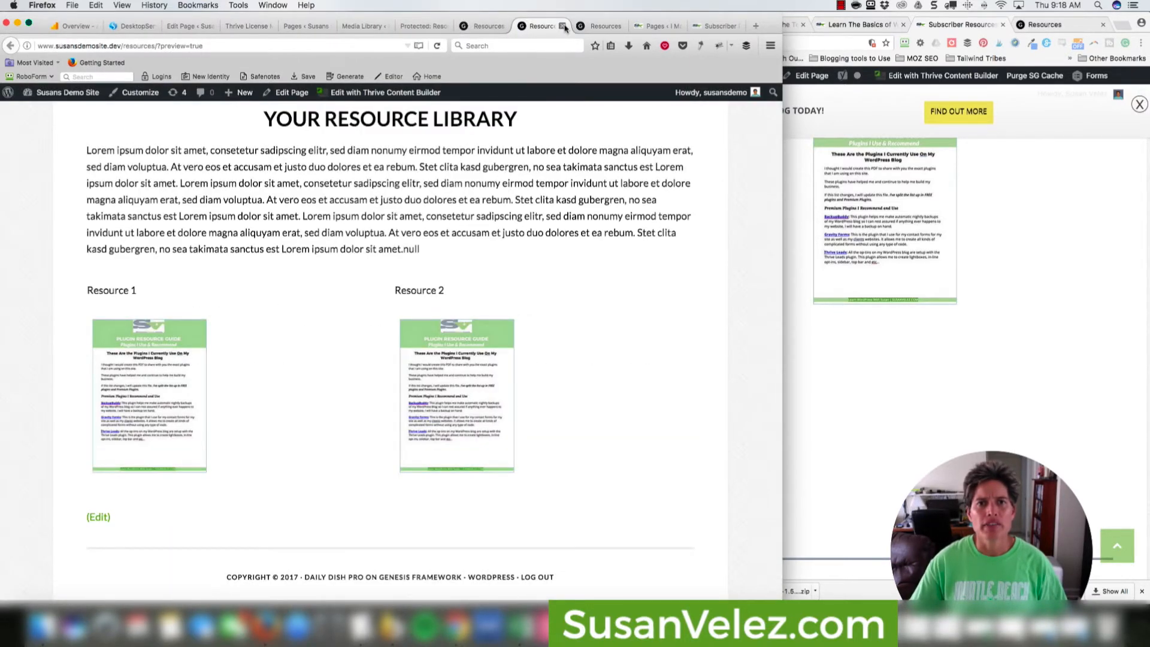
{"action": "left_click", "coordinate": [563, 26]}
{"action": "left_click", "coordinate": [563, 26]}
{"action": "left_click", "coordinate": [495, 29]}
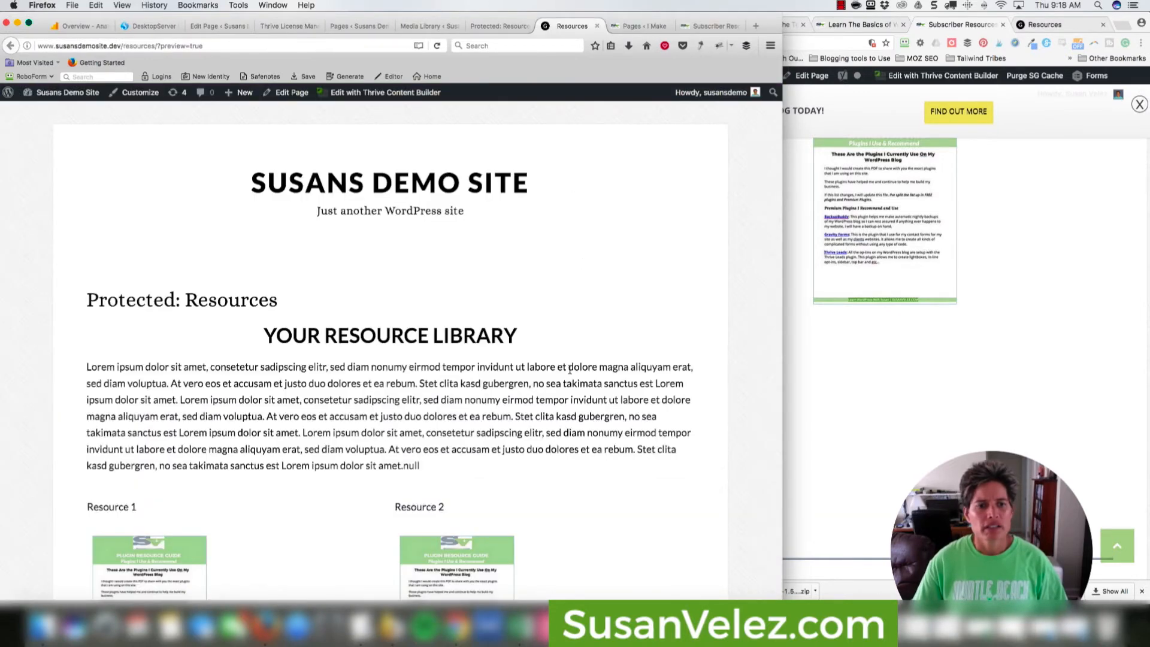
{"action": "scroll", "coordinate": [517, 371], "scroll_direction": "down", "scroll_amount": 5}
{"action": "scroll", "coordinate": [456, 336], "scroll_direction": "up", "scroll_amount": 5}
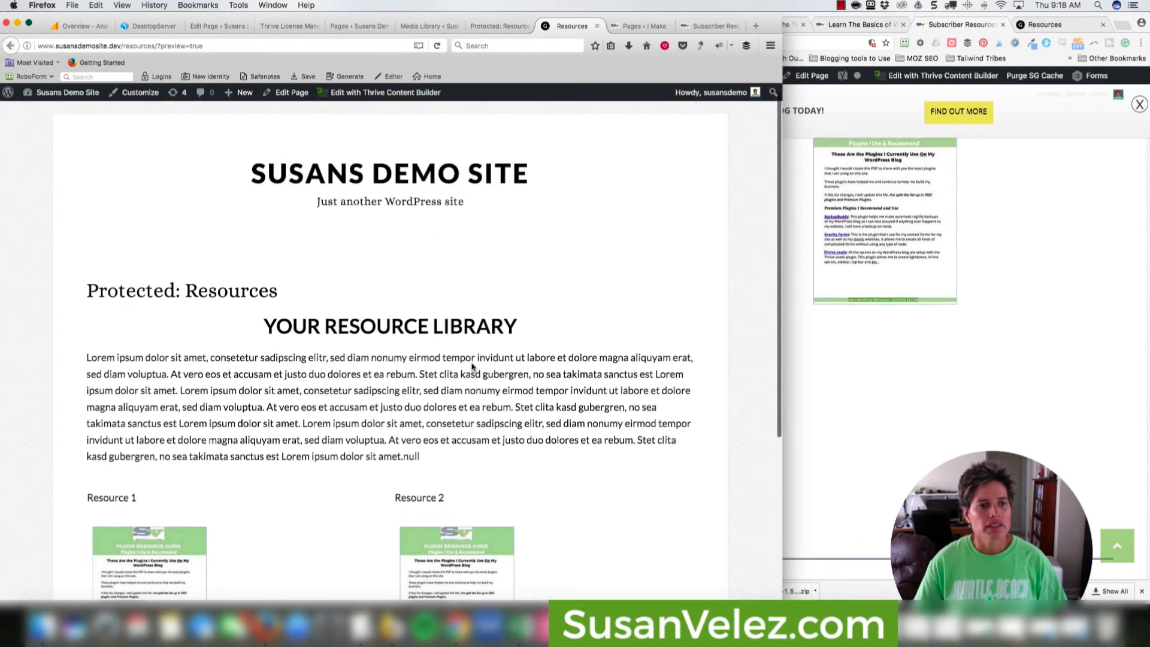
{"action": "scroll", "coordinate": [495, 368], "scroll_direction": "down", "scroll_amount": 5}
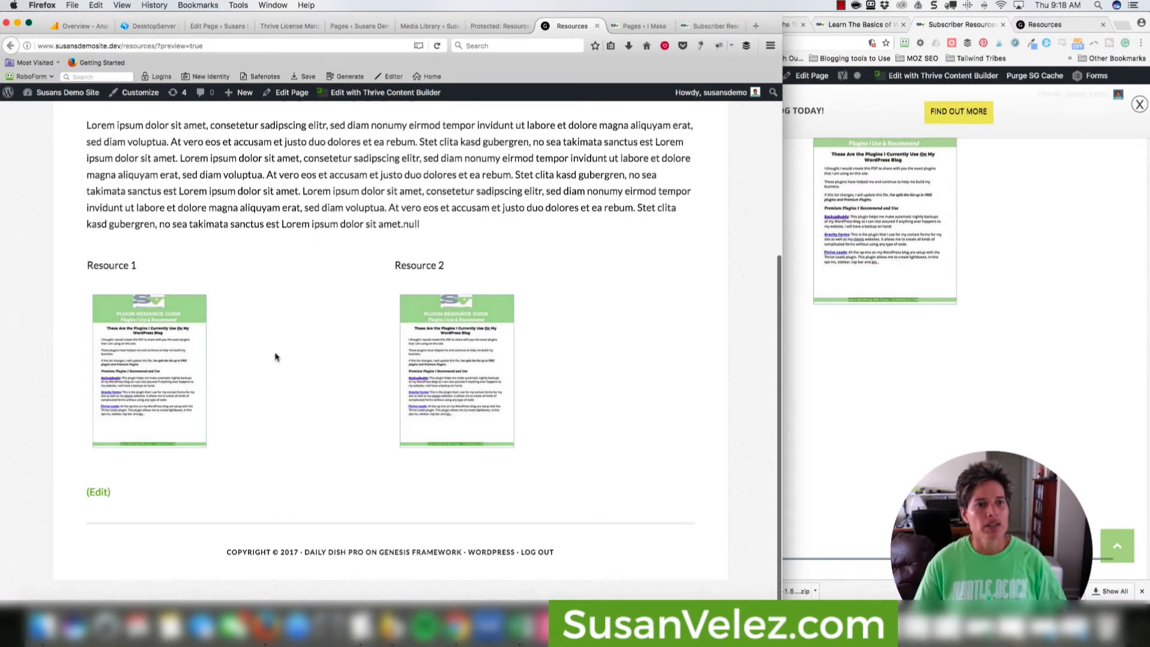
{"action": "scroll", "coordinate": [276, 353], "scroll_direction": "up", "scroll_amount": 3}
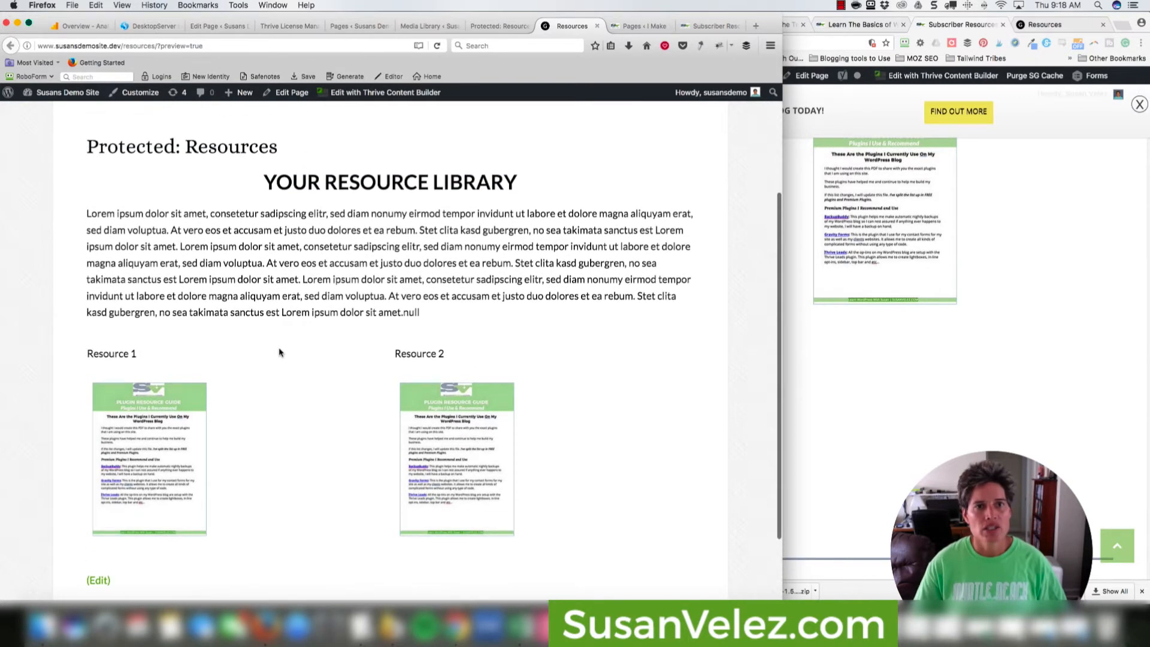
{"action": "scroll", "coordinate": [281, 351], "scroll_direction": "up", "scroll_amount": 1}
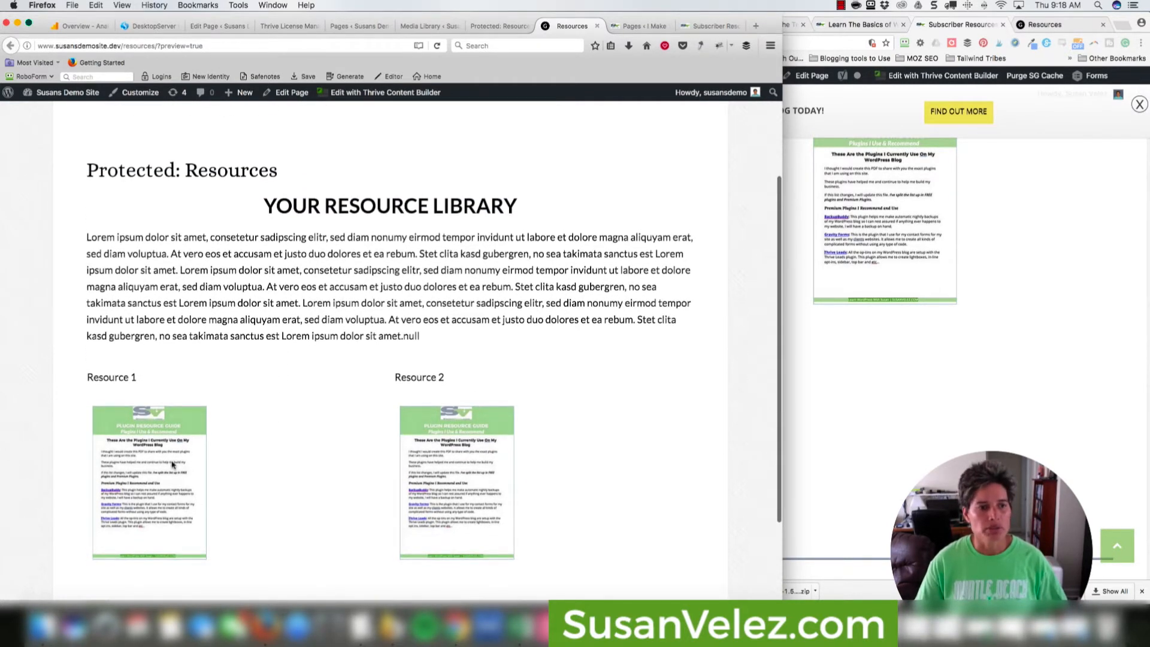
{"action": "scroll", "coordinate": [281, 422], "scroll_direction": "down", "scroll_amount": 4}
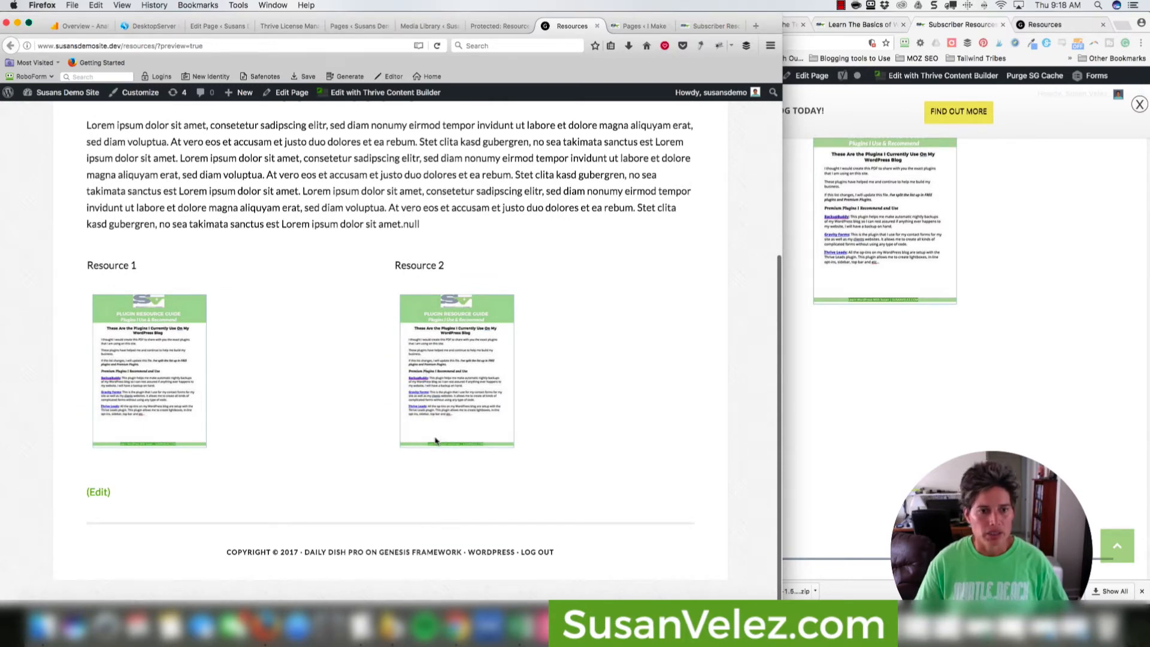
Open the page in Thrive Content Builder and select the Resource 2 cover image.
{"action": "left_click", "coordinate": [378, 92]}
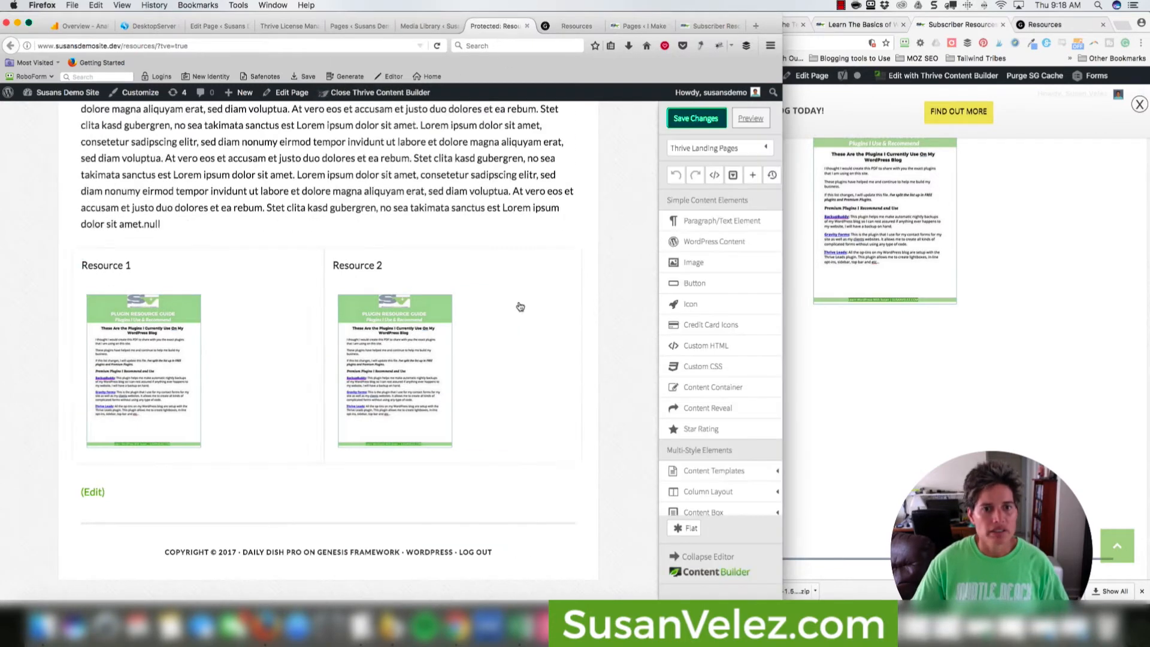
{"action": "left_click", "coordinate": [402, 344]}
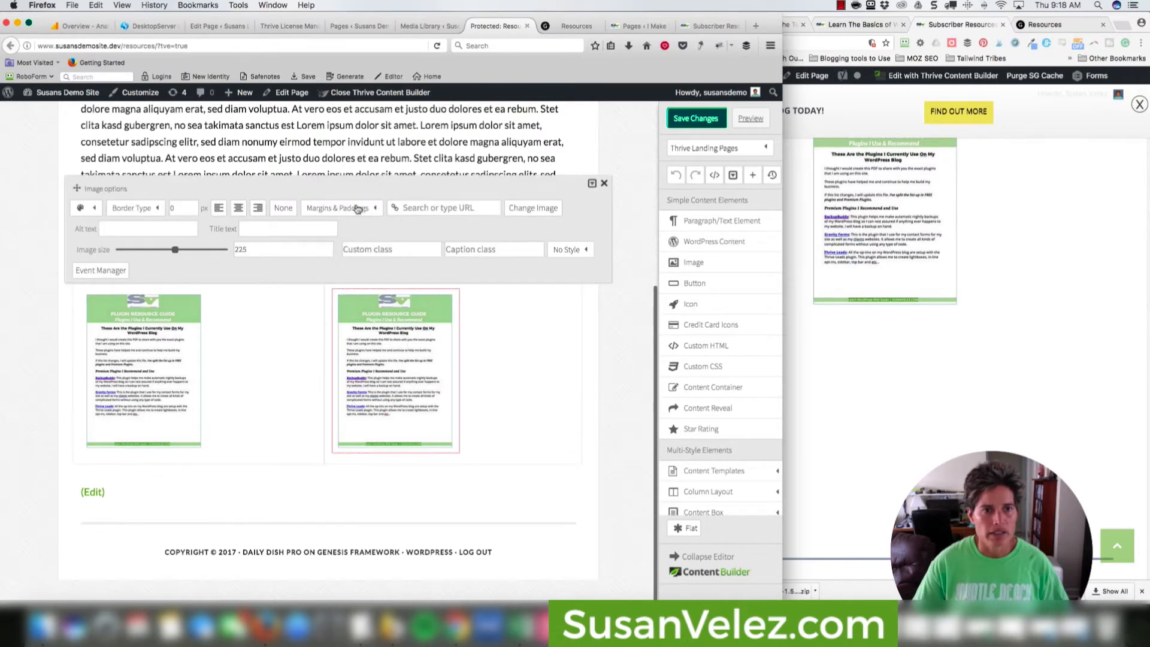
{"action": "left_click", "coordinate": [408, 212]}
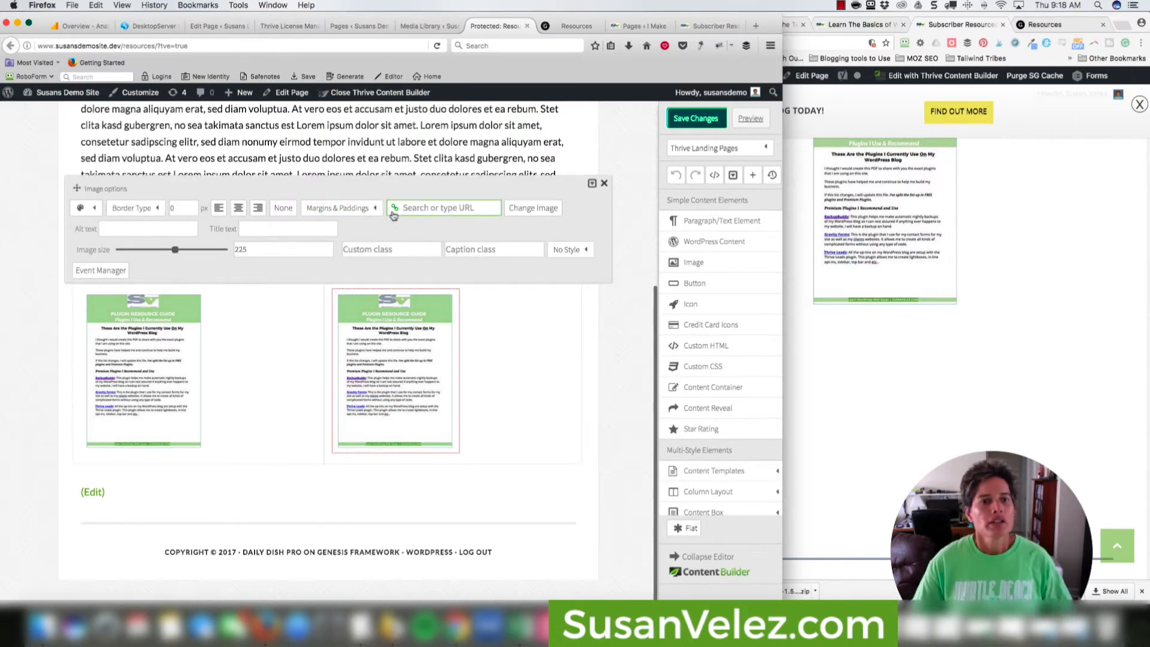
{"action": "left_click", "coordinate": [551, 390]}
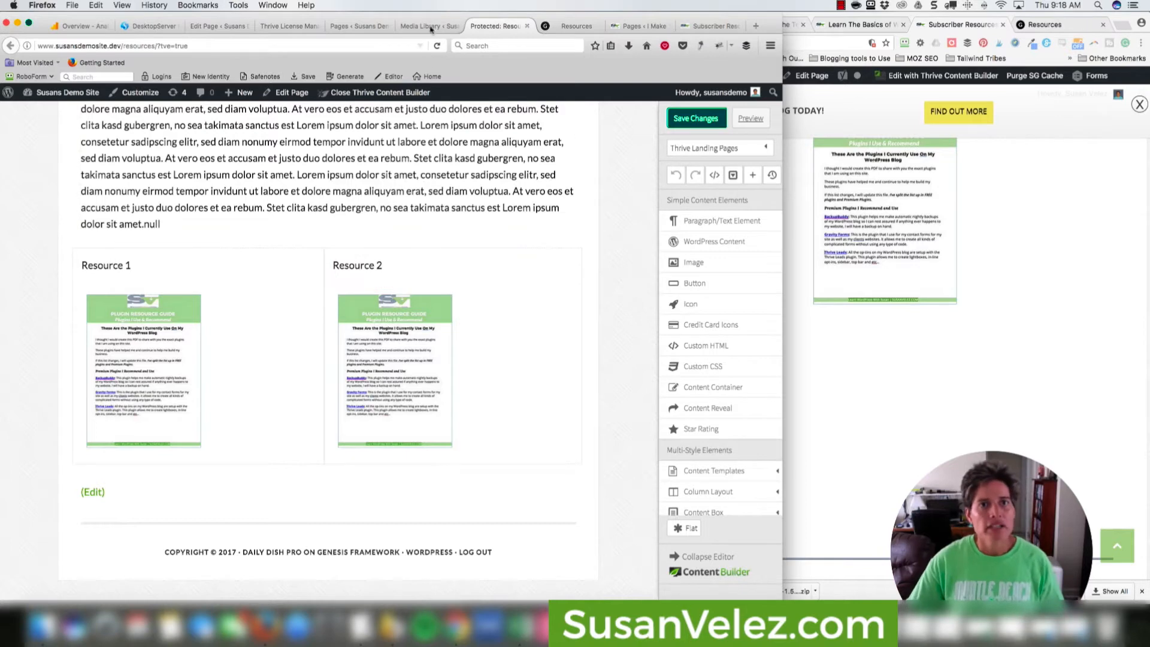
Link the Resource 2 cover to Plugin-Resource-Guide-Subscribers-Resource.pdf, opening in a new window.
{"action": "key", "text": "ctrl+shift+Tab"}
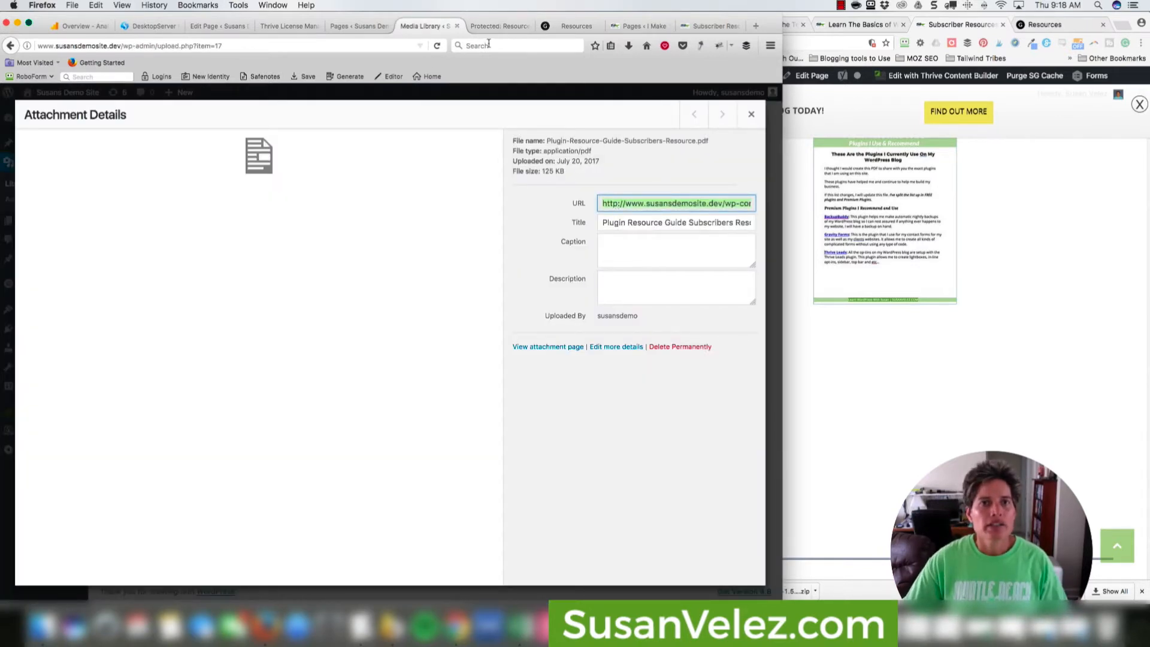
{"action": "left_click", "coordinate": [494, 25]}
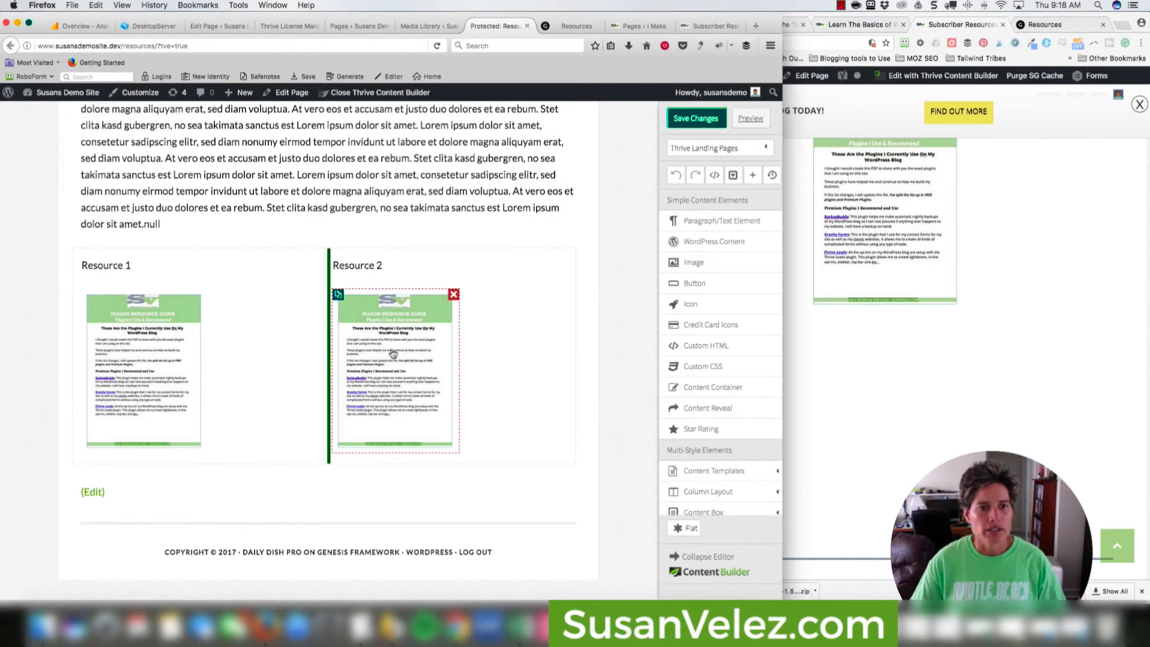
{"action": "left_click", "coordinate": [393, 353]}
{"action": "left_click", "coordinate": [409, 208]}
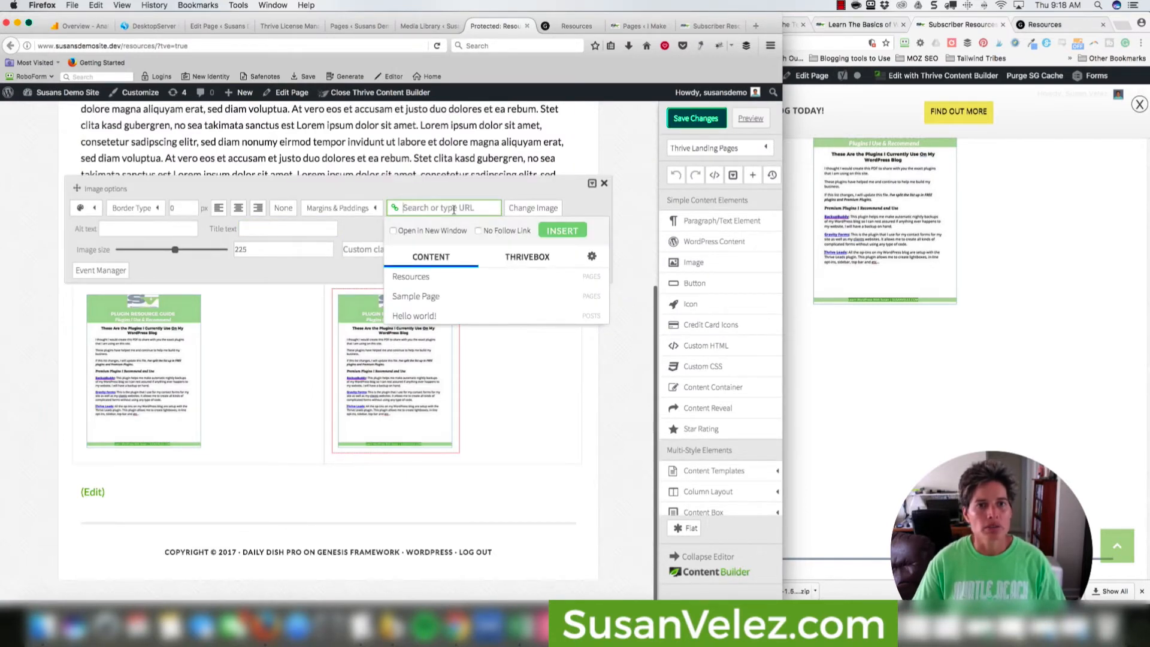
{"action": "key", "text": "super+v"}
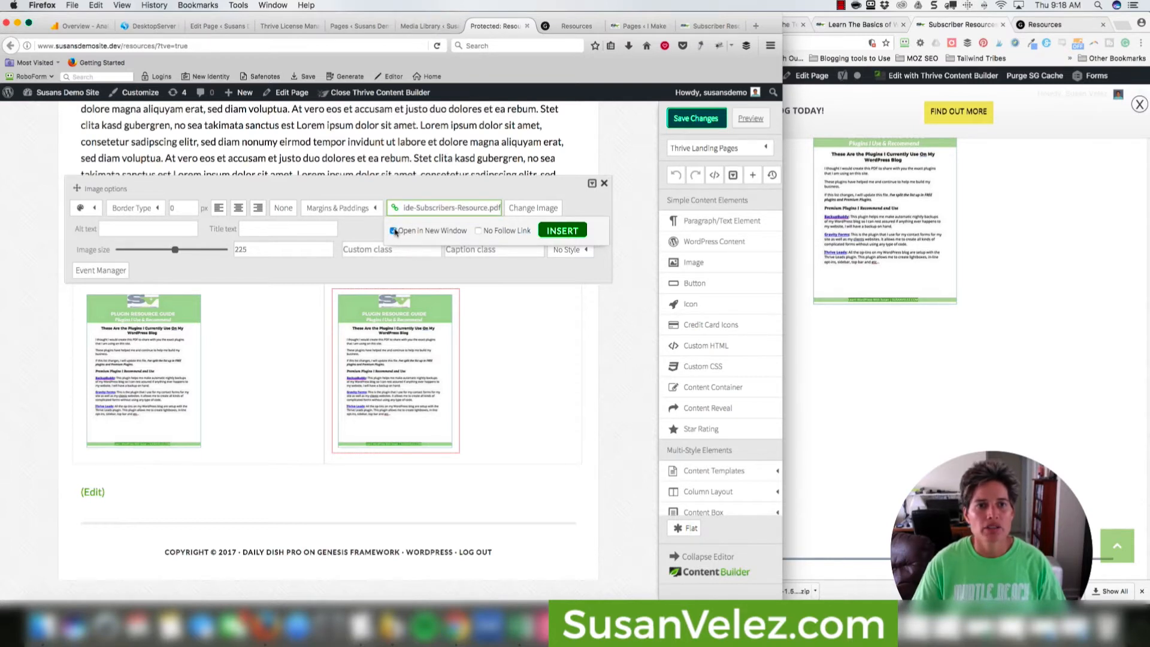
{"action": "left_click", "coordinate": [577, 233]}
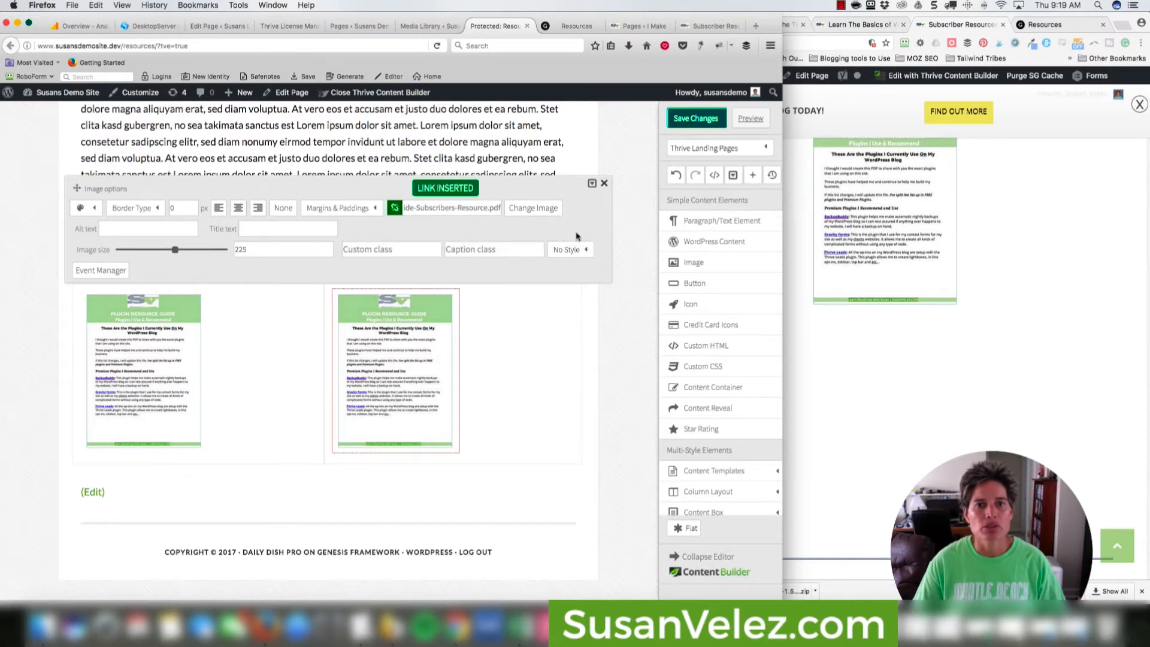
{"action": "left_click", "coordinate": [547, 366]}
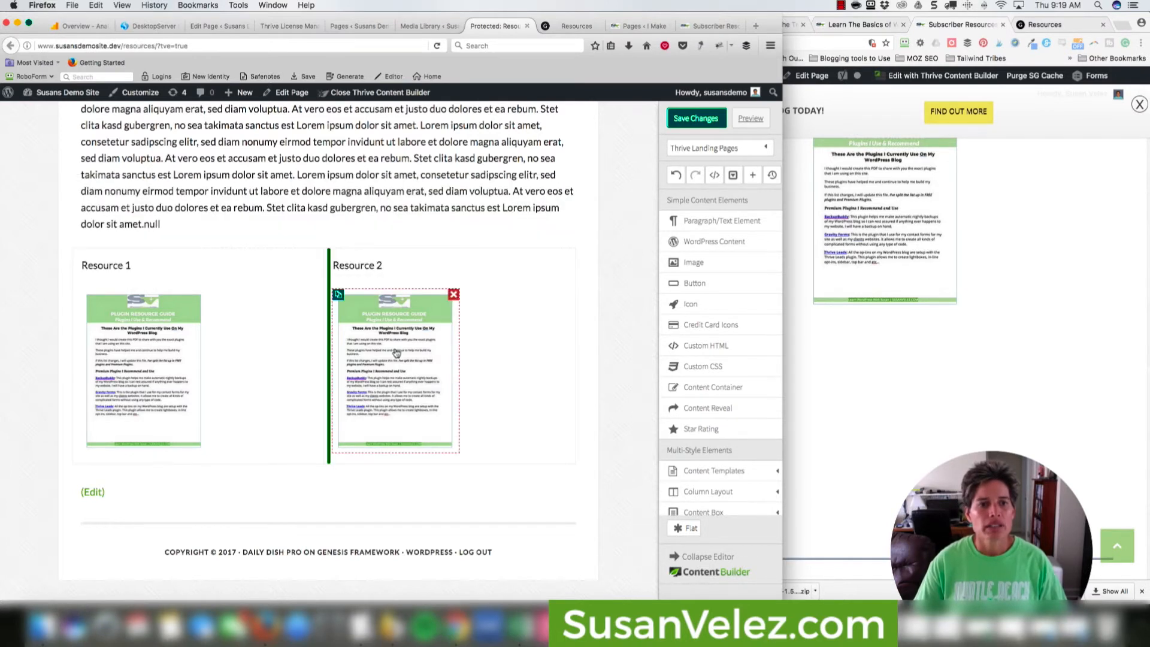
Link the Resource 1 cover image to the same subscribers resource PDF.
{"action": "left_click", "coordinate": [124, 398]}
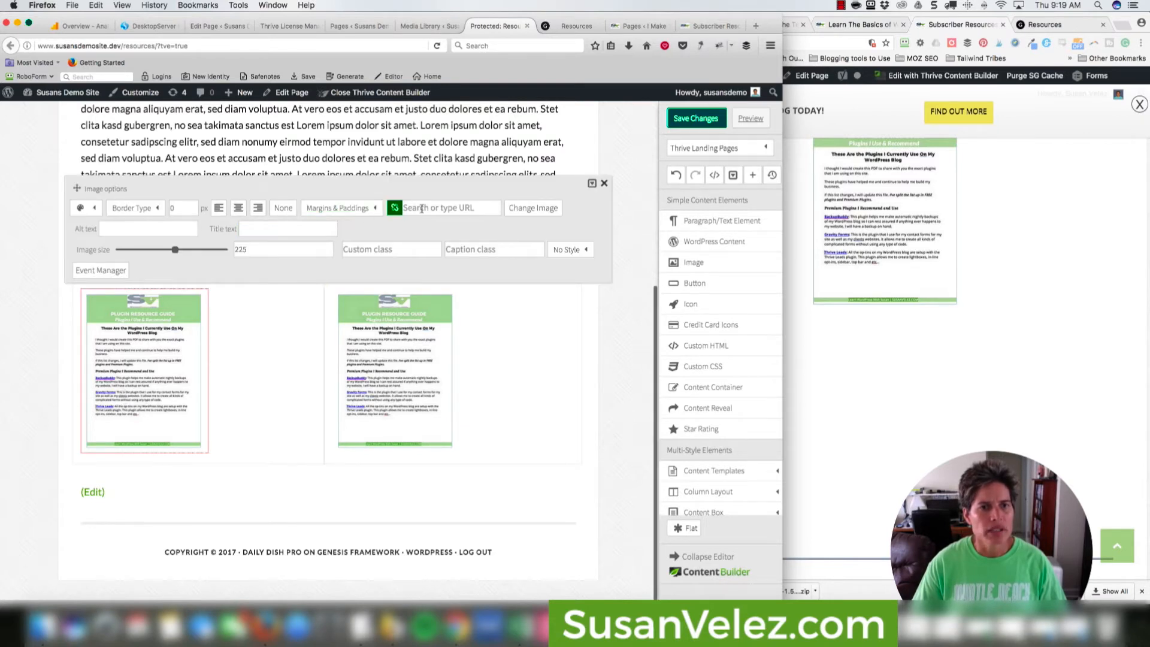
{"action": "left_click", "coordinate": [422, 208]}
{"action": "key", "text": "super+v"}
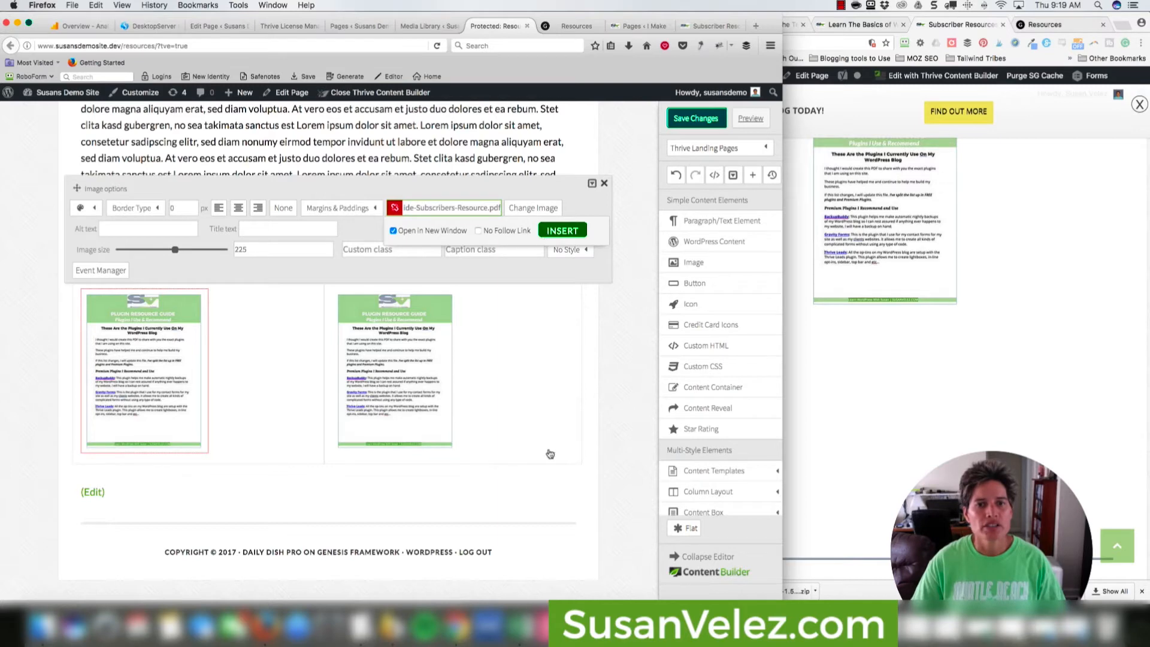
{"action": "key", "text": "Return"}
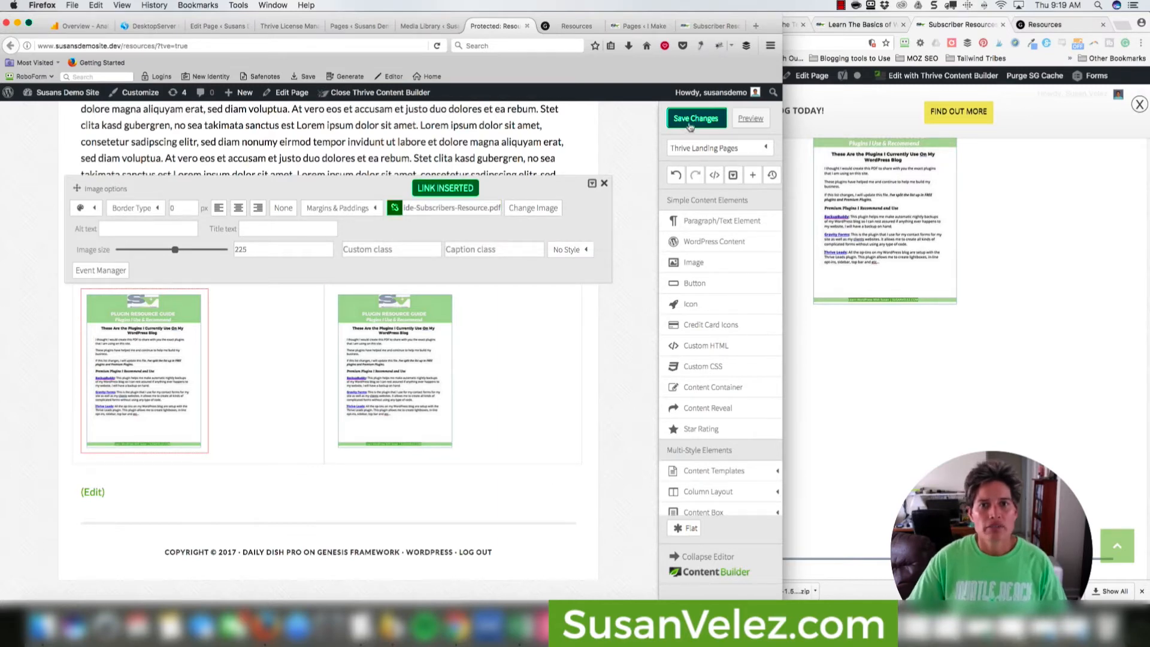
Save the page changes and view the updated page in preview.
{"action": "left_click", "coordinate": [690, 124]}
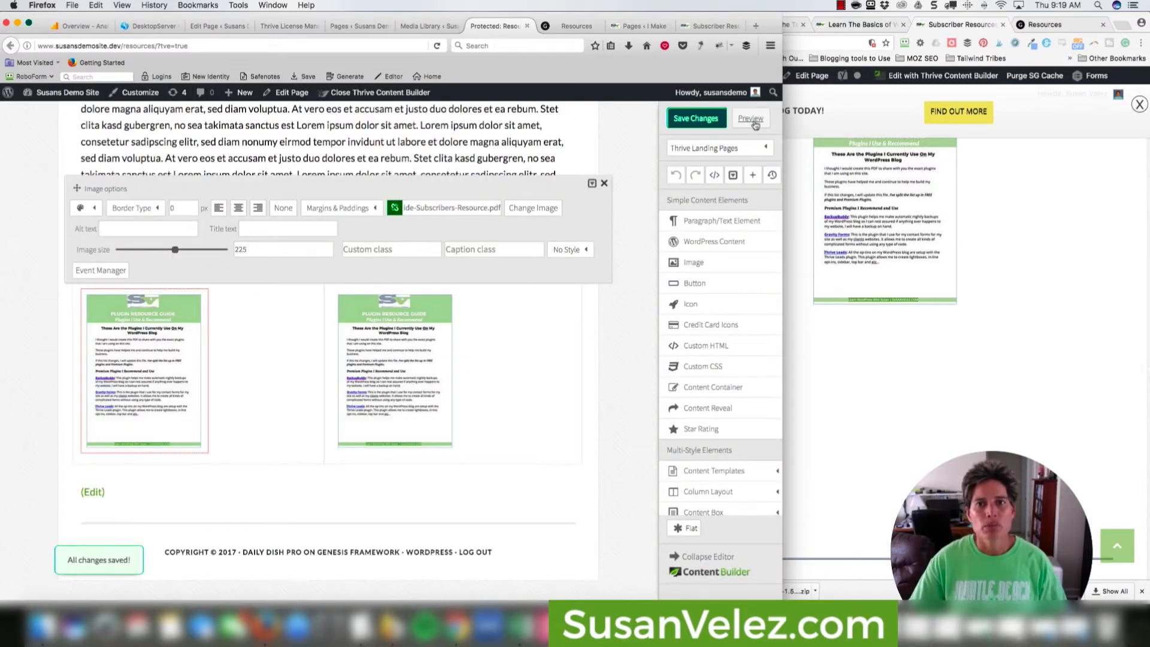
{"action": "left_click", "coordinate": [754, 122]}
{"action": "scroll", "coordinate": [587, 320], "scroll_direction": "down", "scroll_amount": 5}
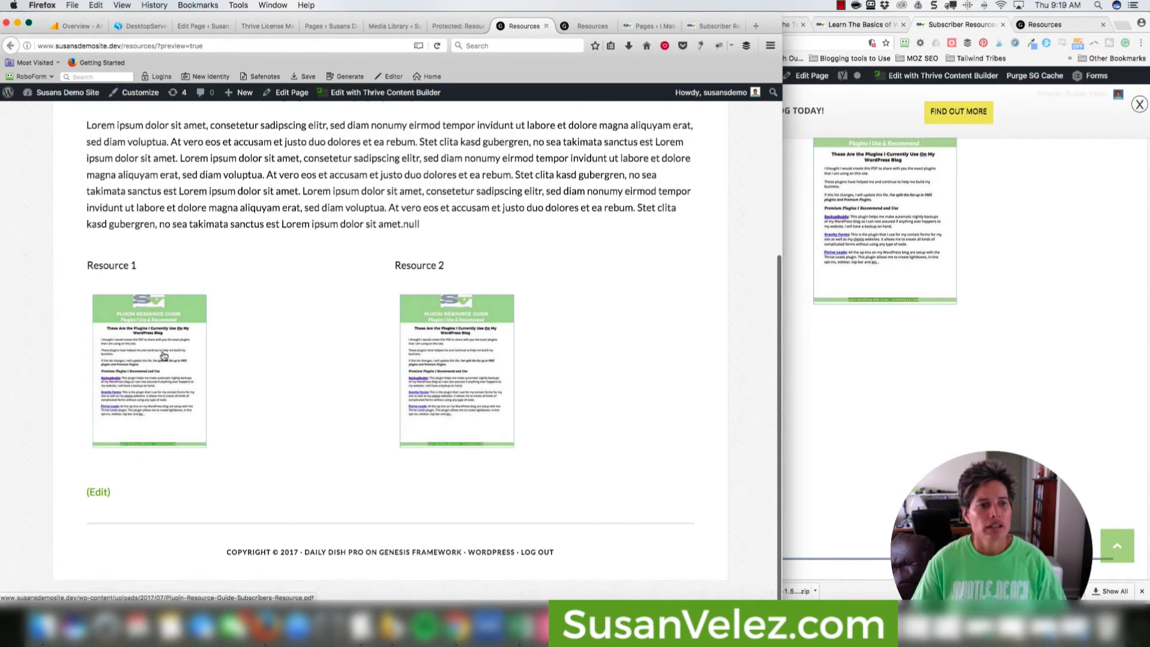
{"action": "left_click", "coordinate": [453, 372]}
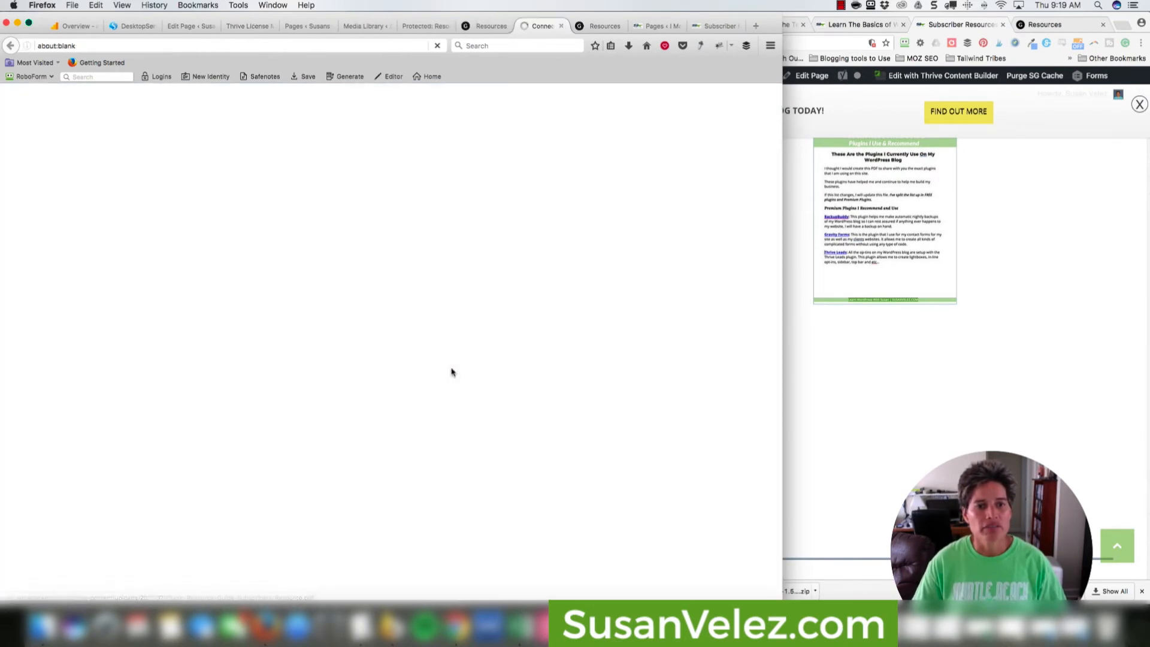
{"action": "scroll", "coordinate": [377, 260], "scroll_direction": "down", "scroll_amount": 10}
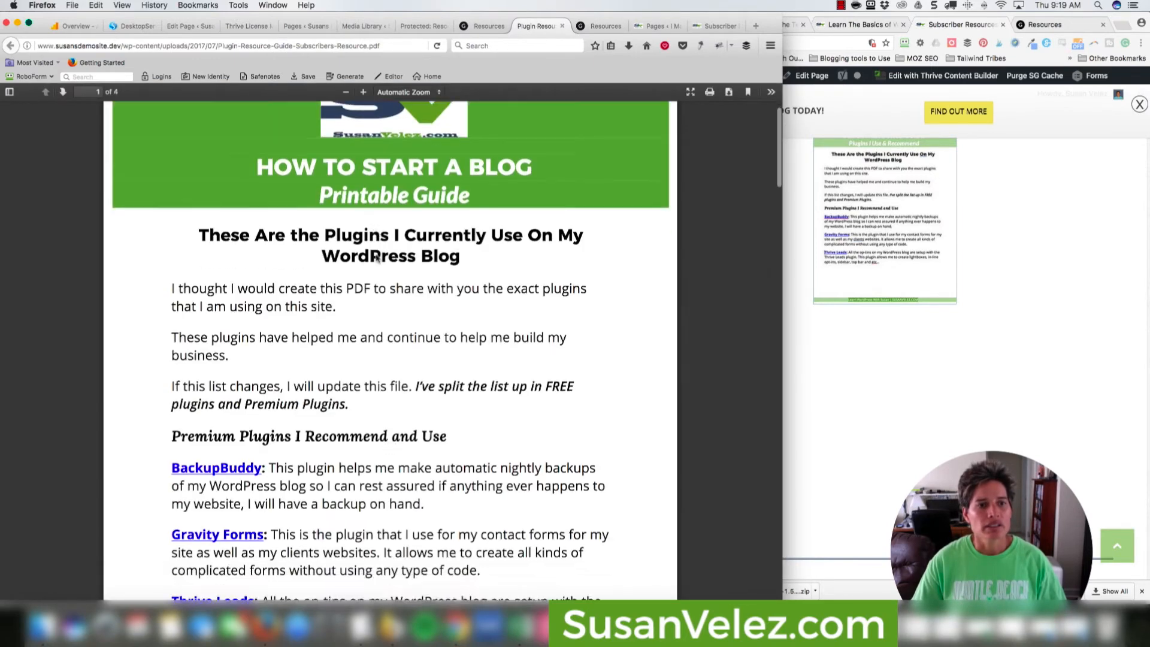
{"action": "scroll", "coordinate": [377, 259], "scroll_direction": "down", "scroll_amount": 3}
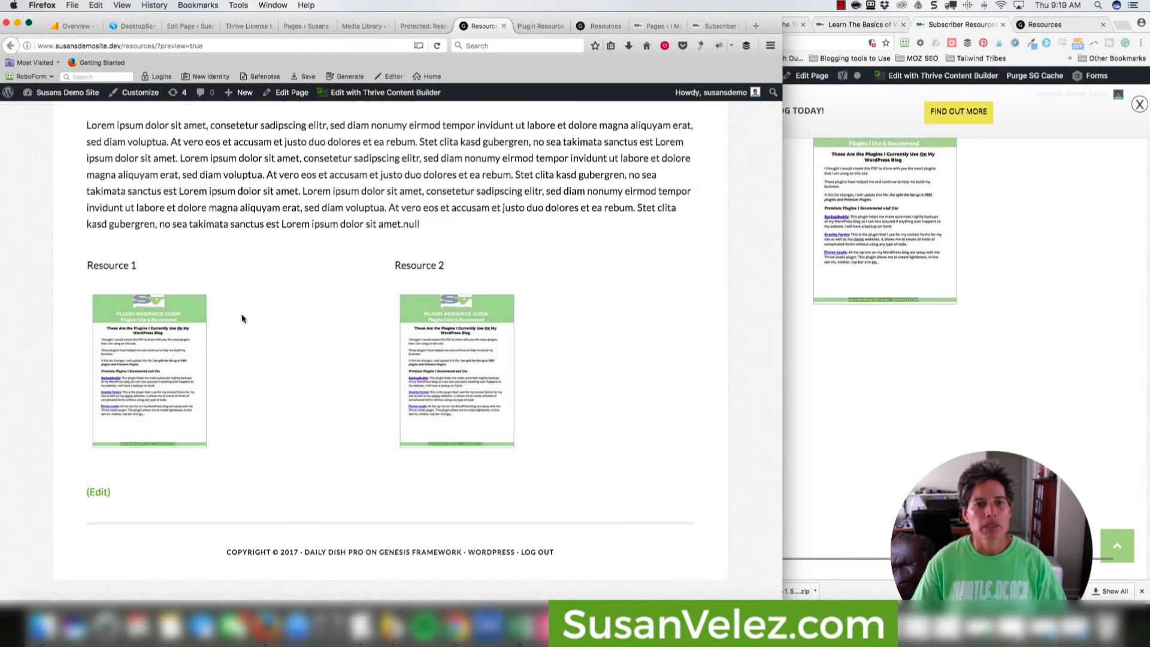
{"action": "left_click", "coordinate": [156, 358]}
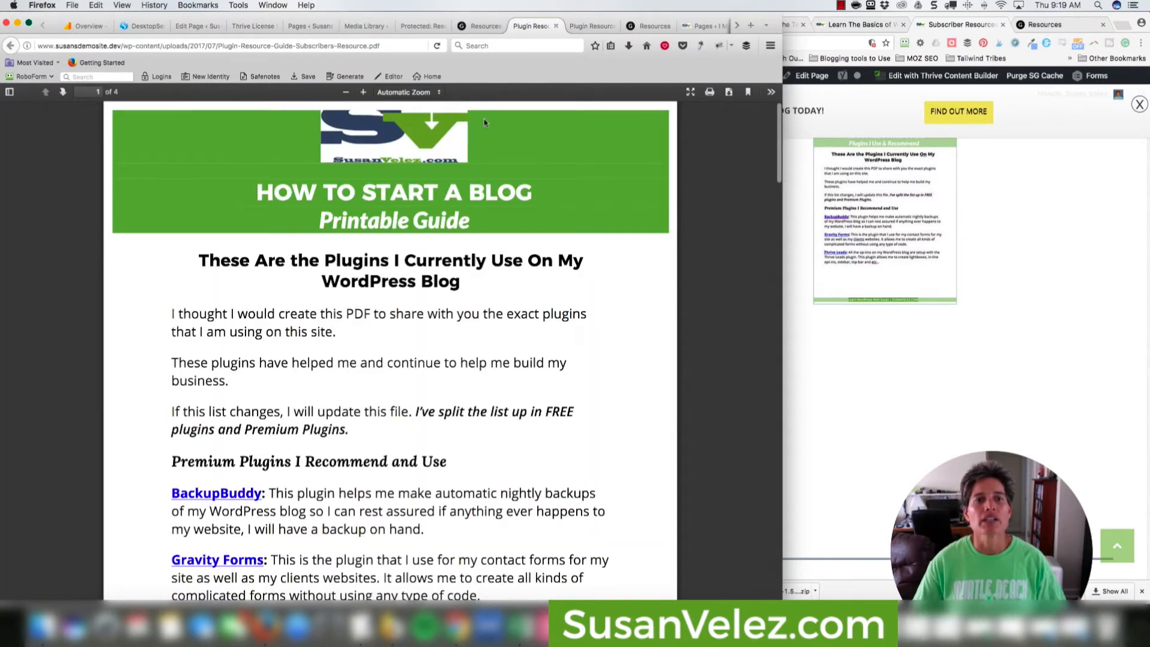
{"action": "left_click", "coordinate": [495, 27]}
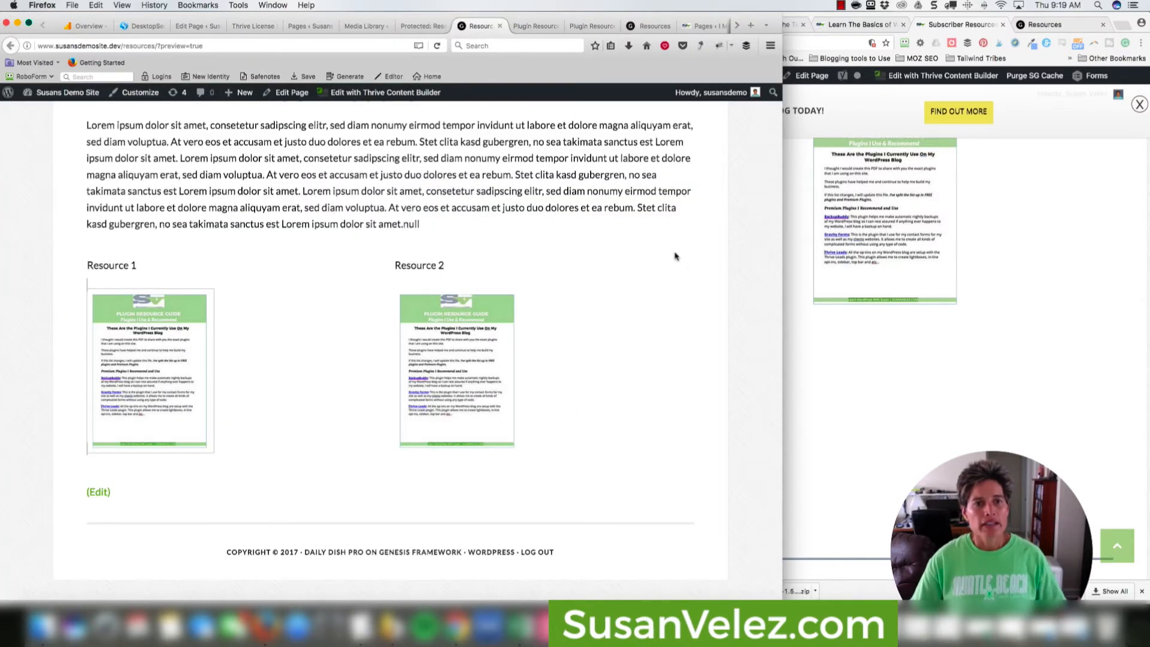
{"action": "scroll", "coordinate": [675, 255], "scroll_direction": "up", "scroll_amount": 8}
{"action": "scroll", "coordinate": [675, 256], "scroll_direction": "down", "scroll_amount": 3}
{"action": "scroll", "coordinate": [675, 257], "scroll_direction": "down", "scroll_amount": 3}
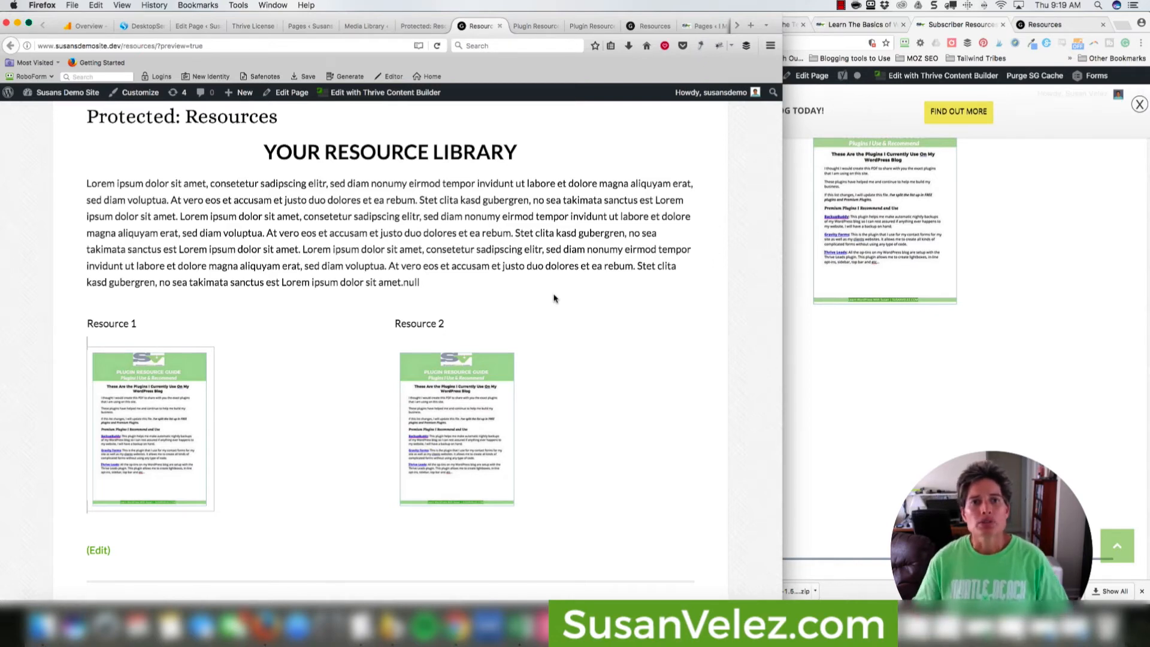
{"action": "scroll", "coordinate": [551, 218], "scroll_direction": "up", "scroll_amount": 5}
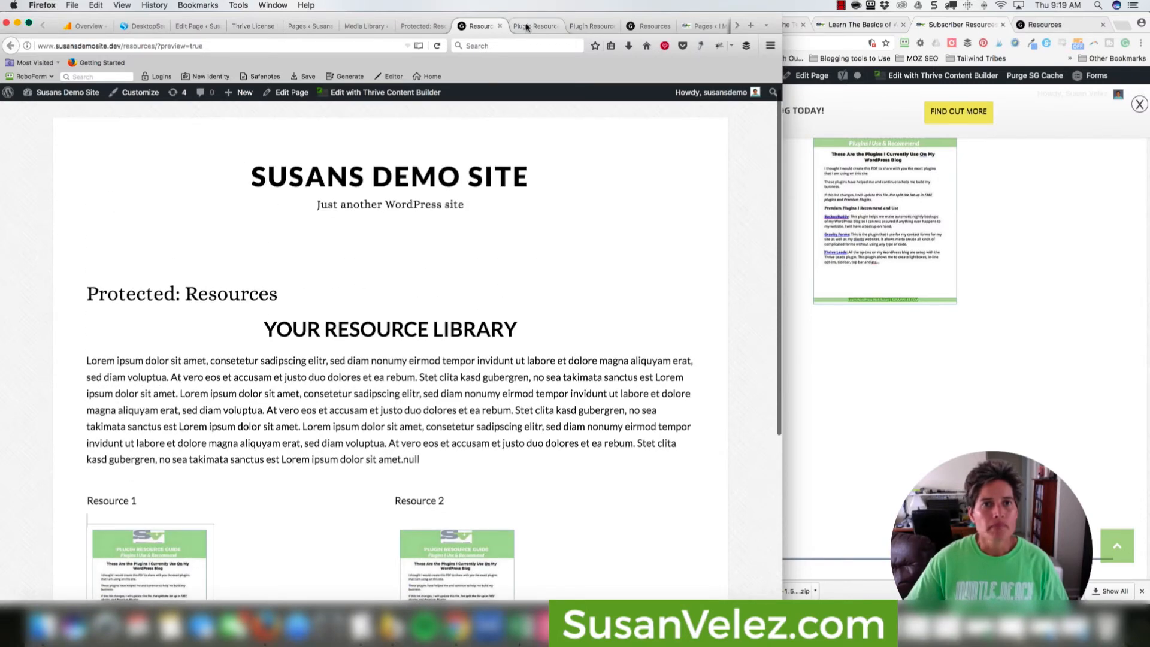
{"action": "left_click", "coordinate": [528, 27]}
{"action": "left_click", "coordinate": [556, 26]}
{"action": "left_click", "coordinate": [557, 26]}
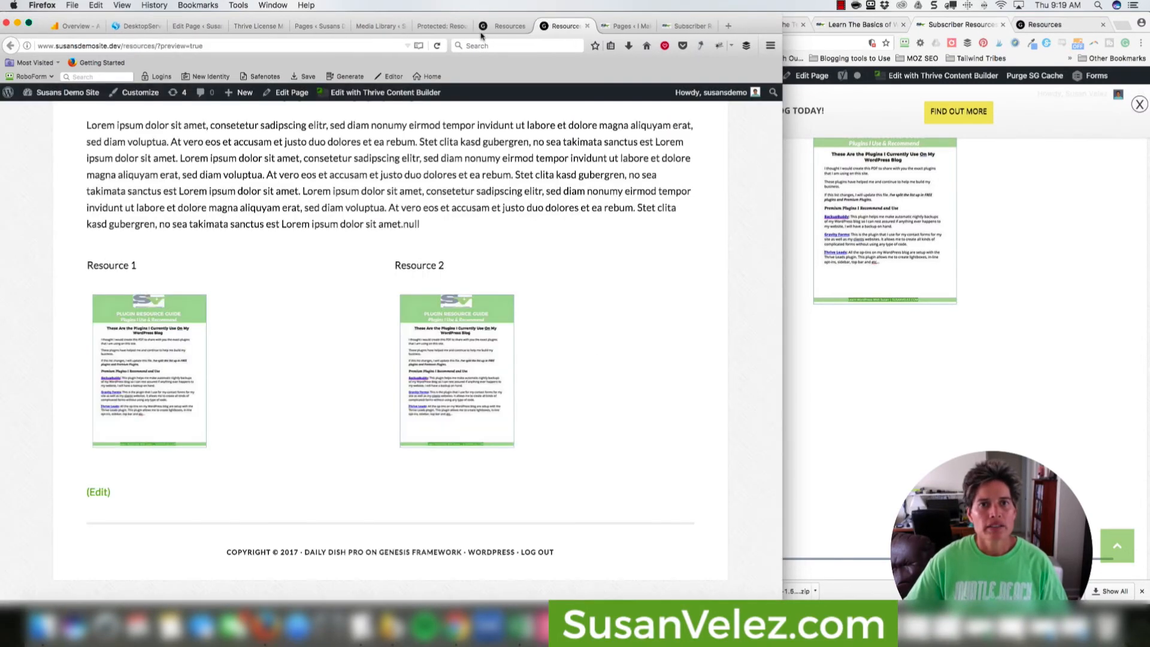
{"action": "left_click", "coordinate": [481, 29]}
{"action": "scroll", "coordinate": [539, 321], "scroll_direction": "down", "scroll_amount": 4}
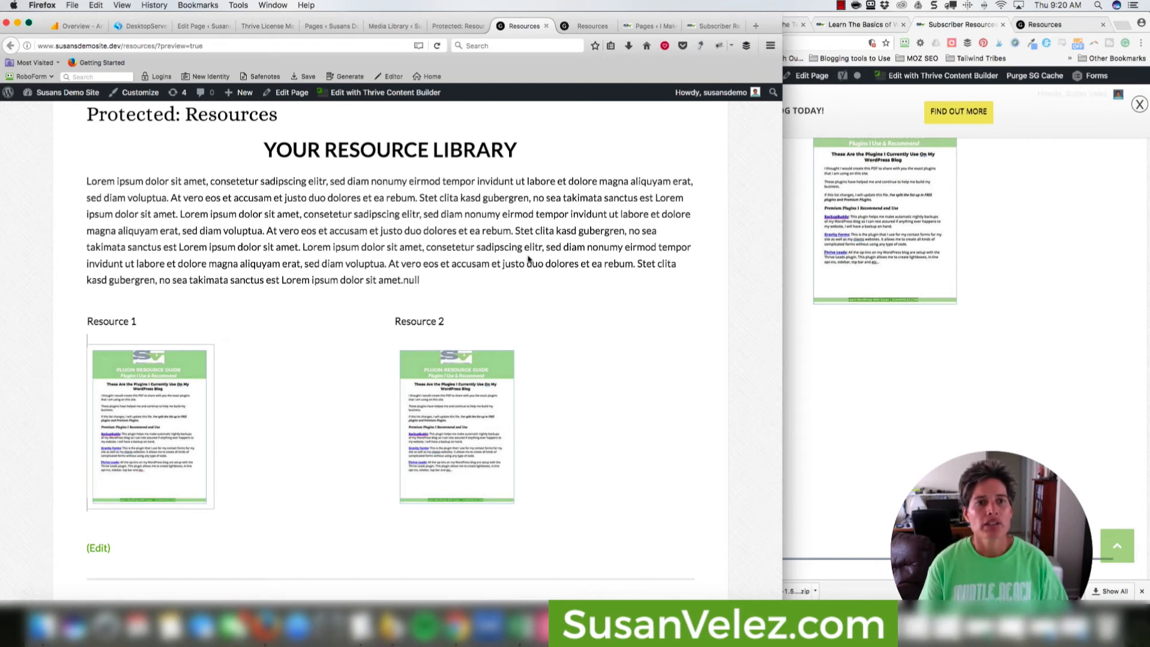
{"action": "scroll", "coordinate": [613, 298], "scroll_direction": "down", "scroll_amount": 2}
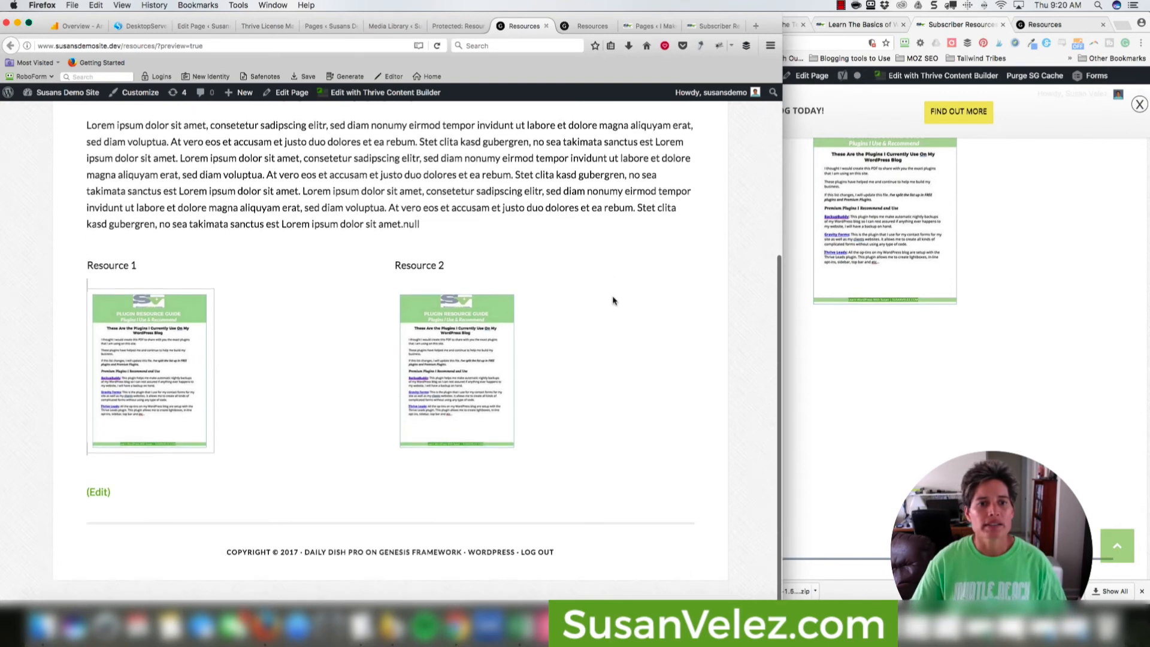
{"action": "scroll", "coordinate": [610, 301], "scroll_direction": "up", "scroll_amount": 5}
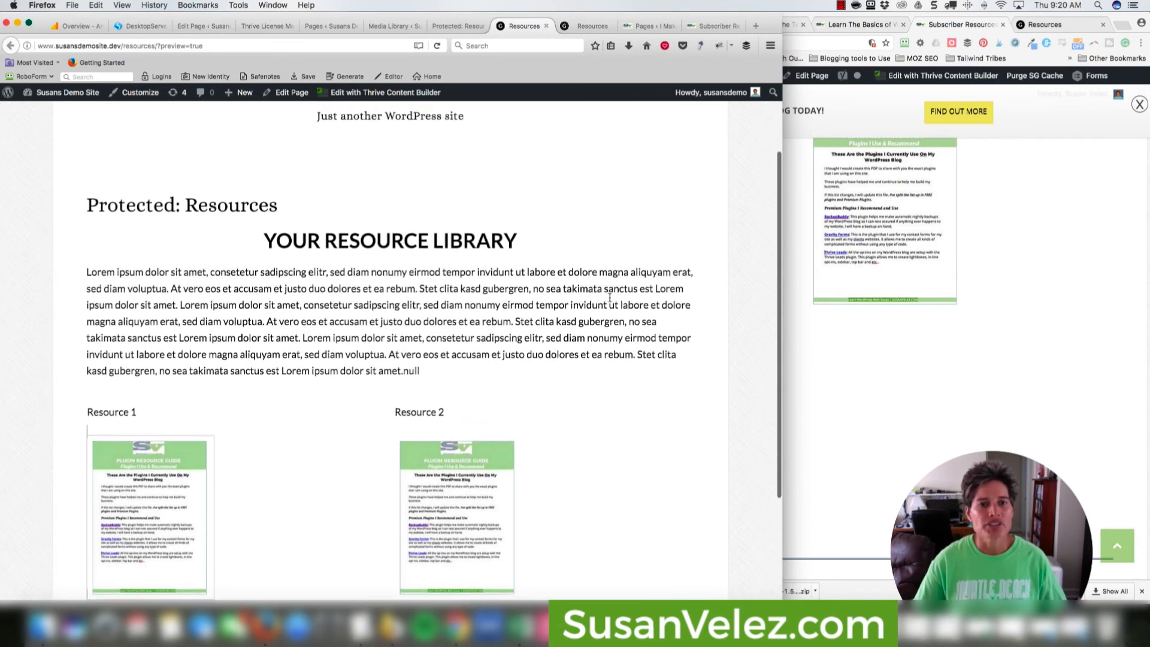